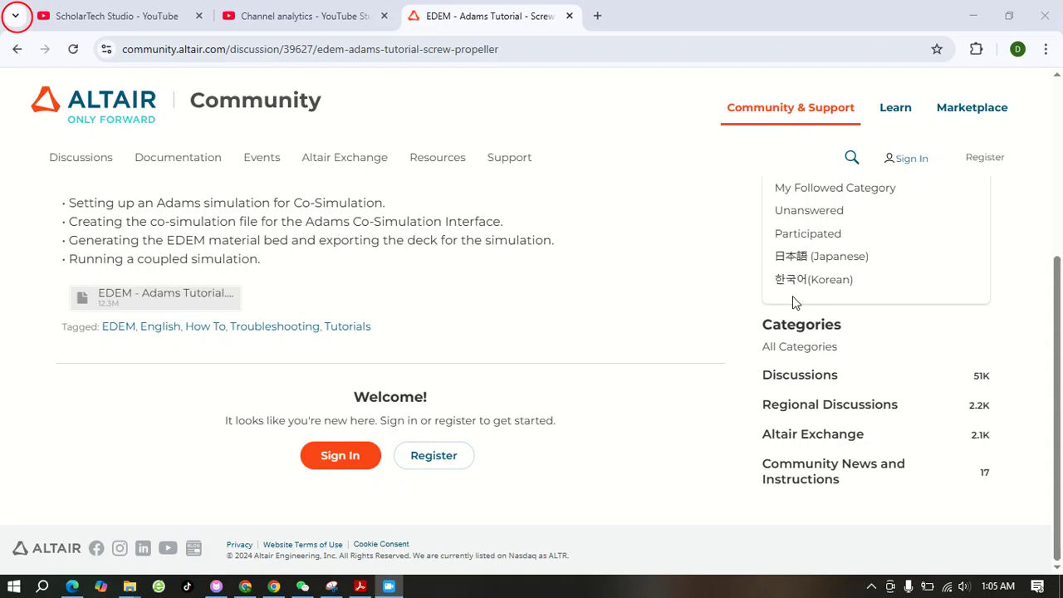
Examine the EDEM - Adams screw propeller tutorial page's web address and its attached tutorial archive
left_click(784, 279)
left_click(581, 211)
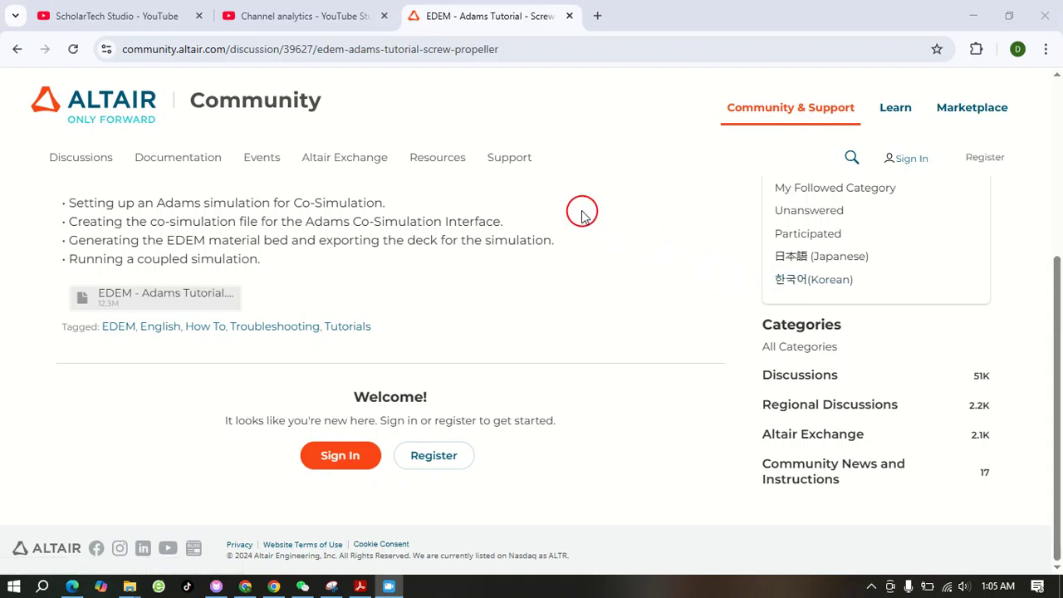
left_click(532, 49)
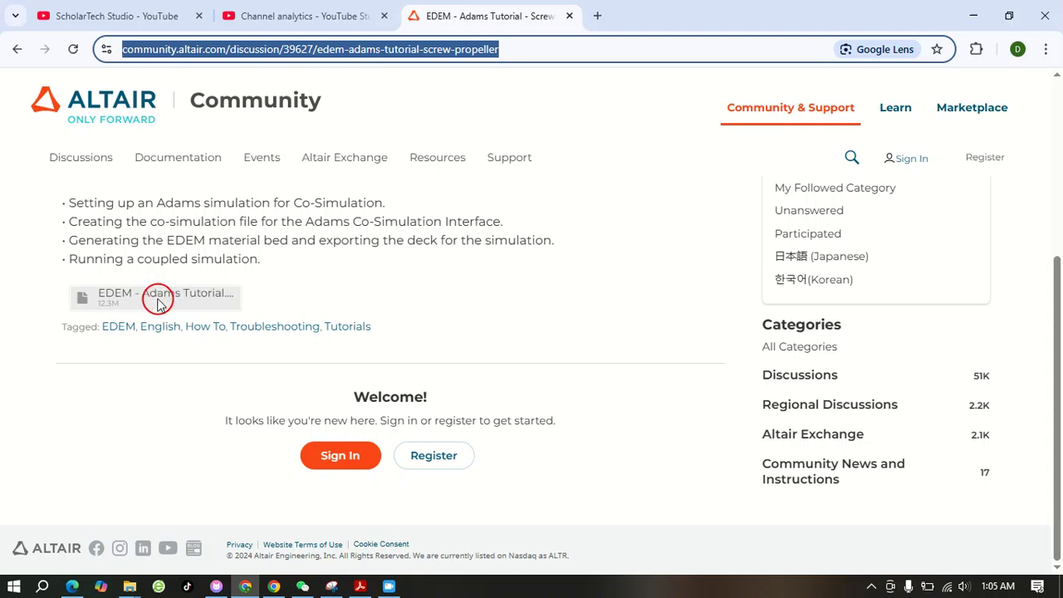
mouse_move(359, 164)
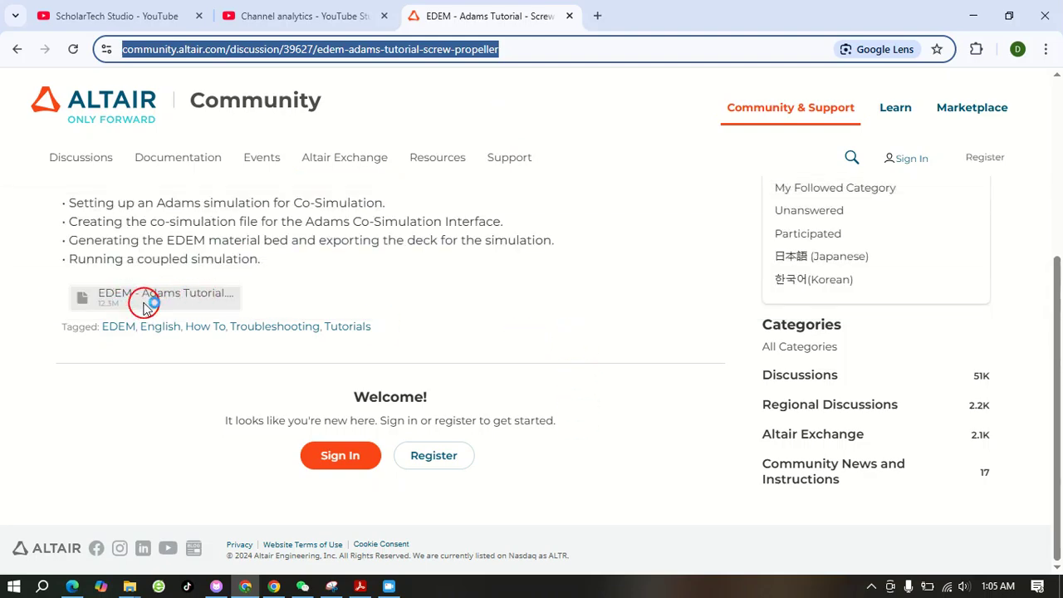
Minimize the browser windows and open the Adams Tutorial supporting files folder under Downloads, Compressed, EDEM - Adams Tutorial
left_click(969, 20)
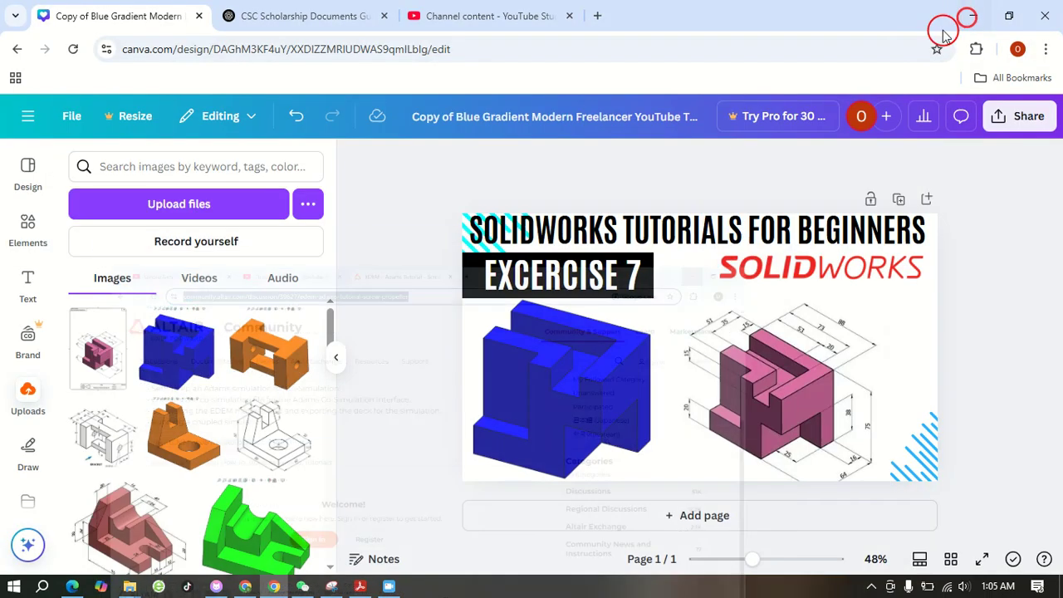
left_click(976, 17)
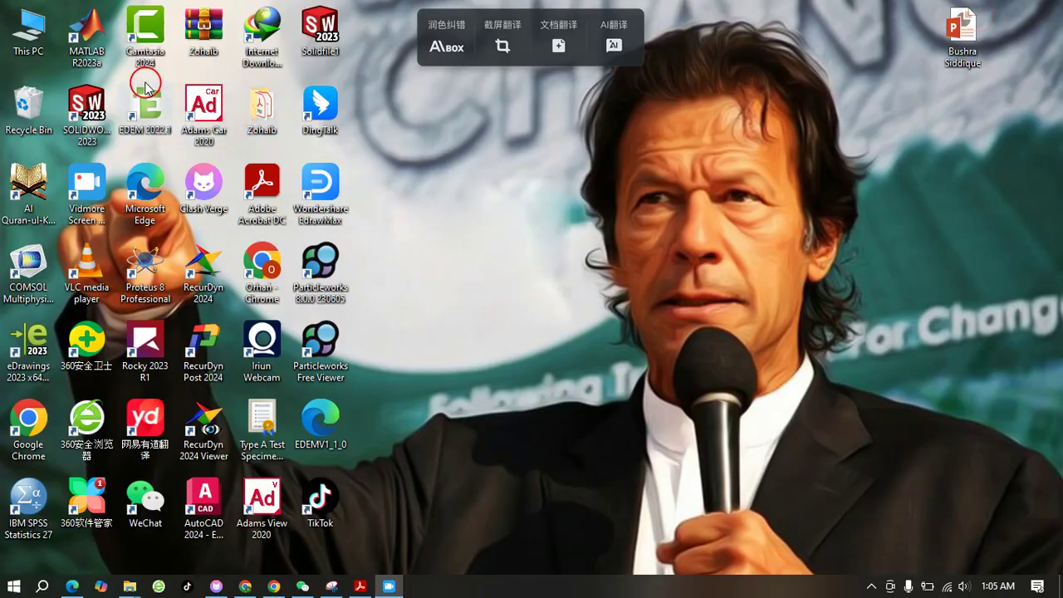
double_click(31, 42)
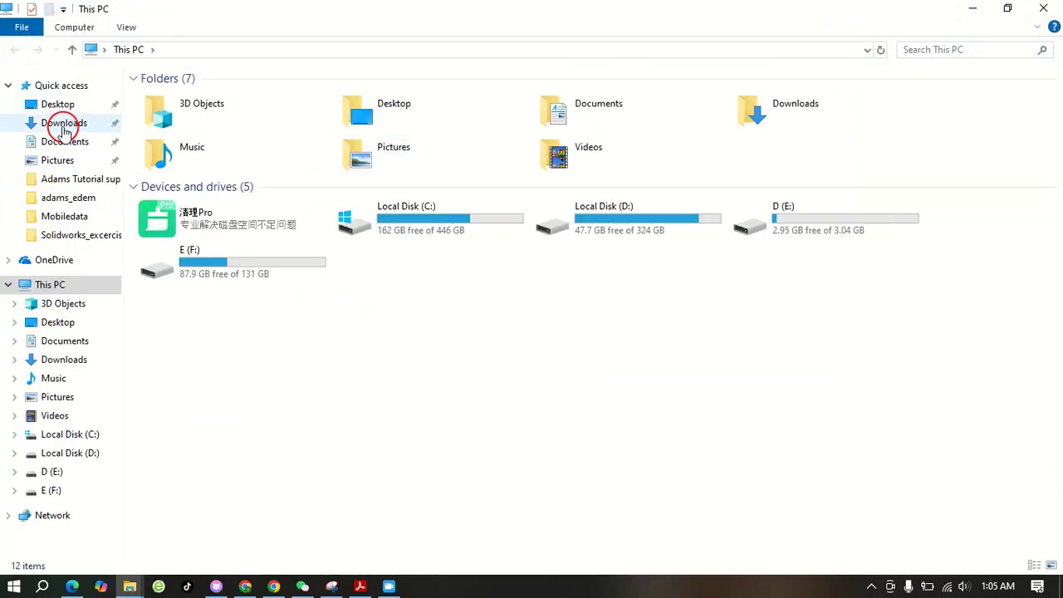
left_click(65, 123)
left_click(513, 152)
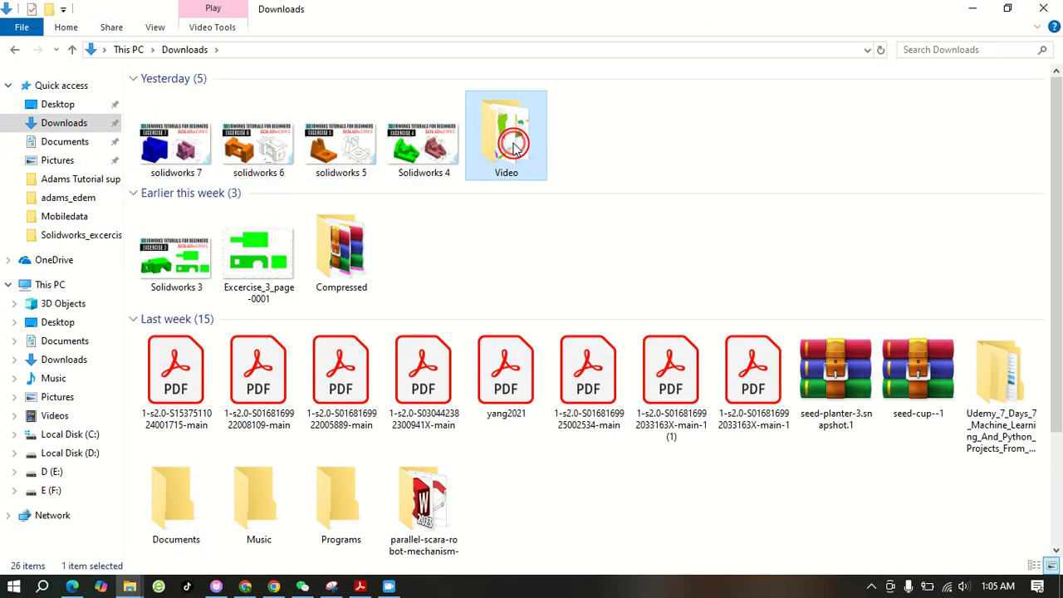
double_click(345, 257)
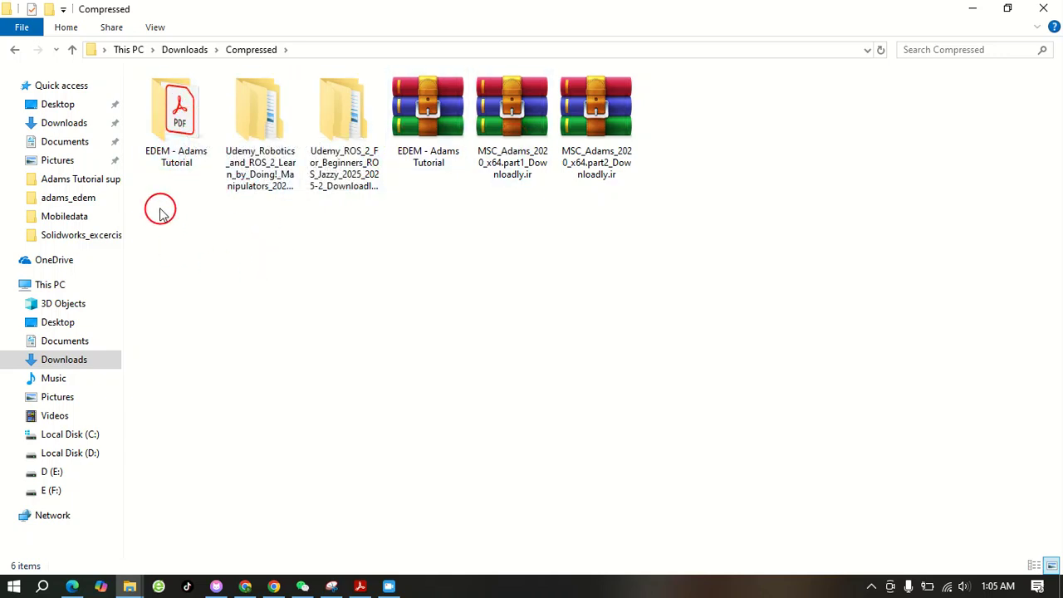
double_click(166, 129)
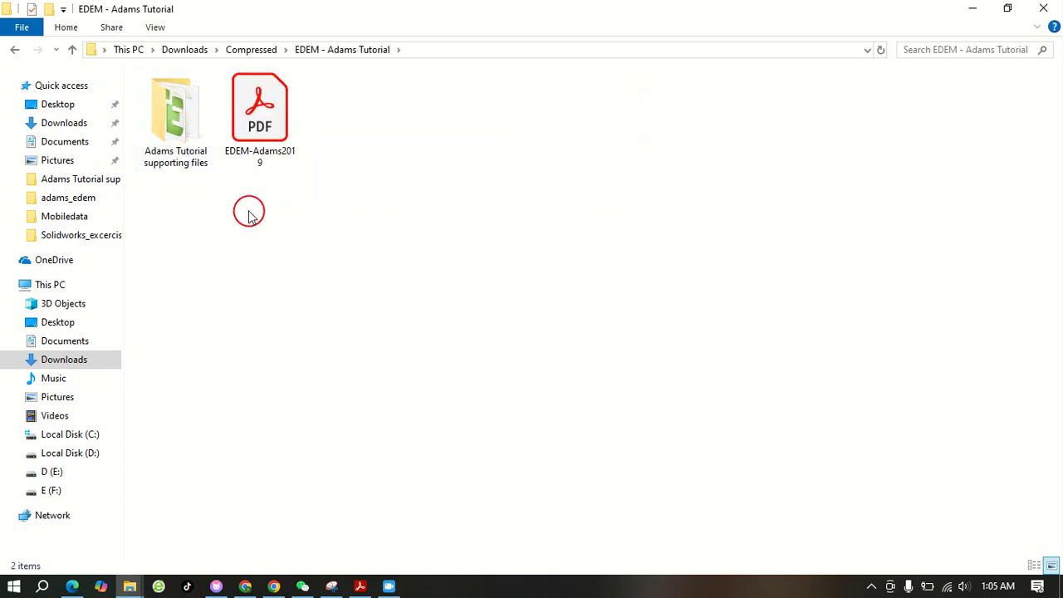
double_click(177, 124)
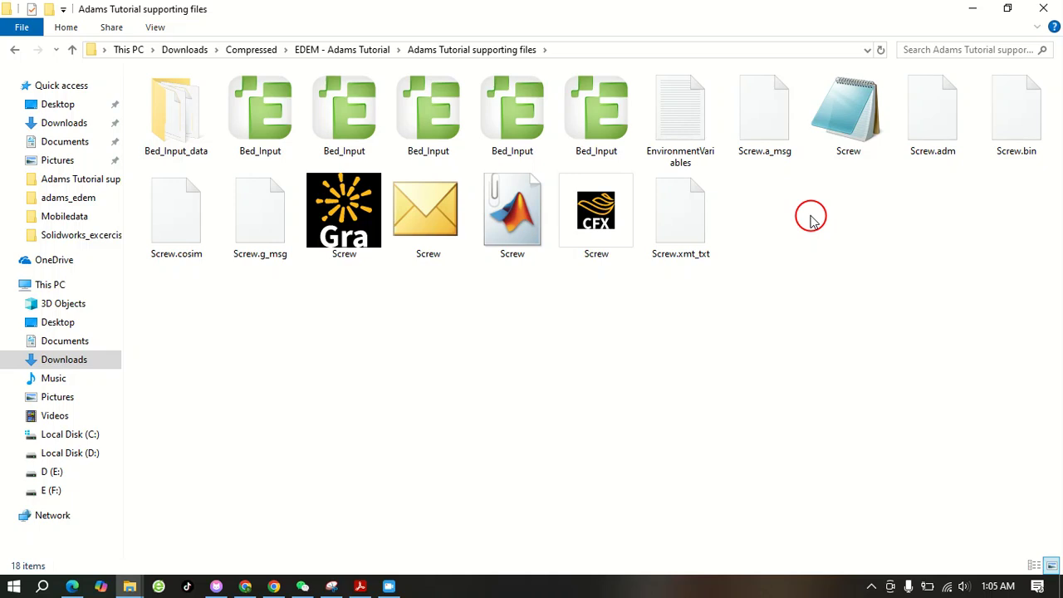
Copy the EnvironmentVariables file, the Screw file with the notepad icon, and Screw.cosim from the supporting files folder
left_click(849, 131)
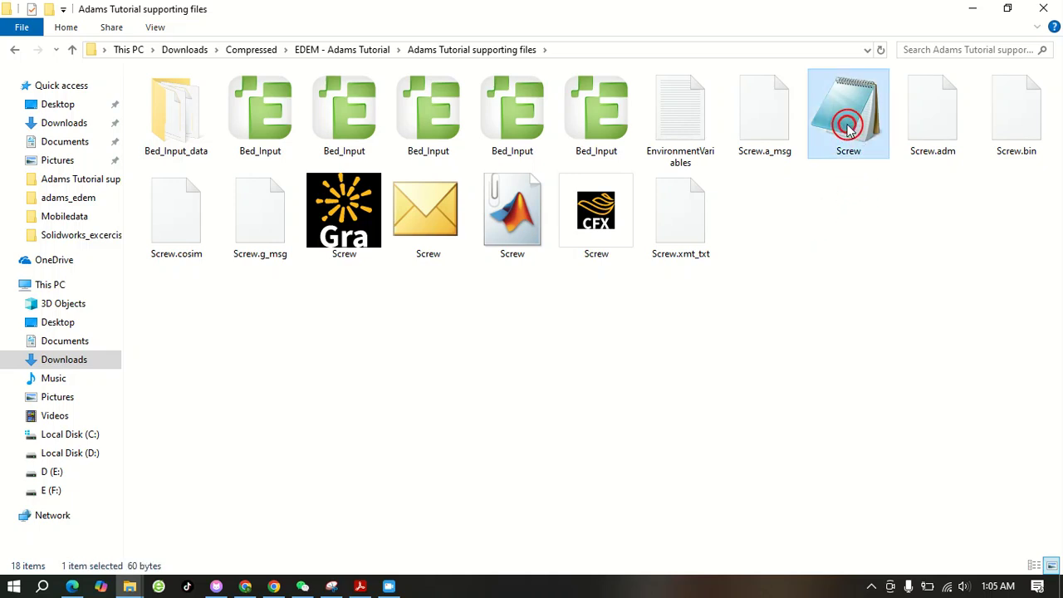
left_click(688, 133, "ctrl")
left_click(166, 218, "ctrl")
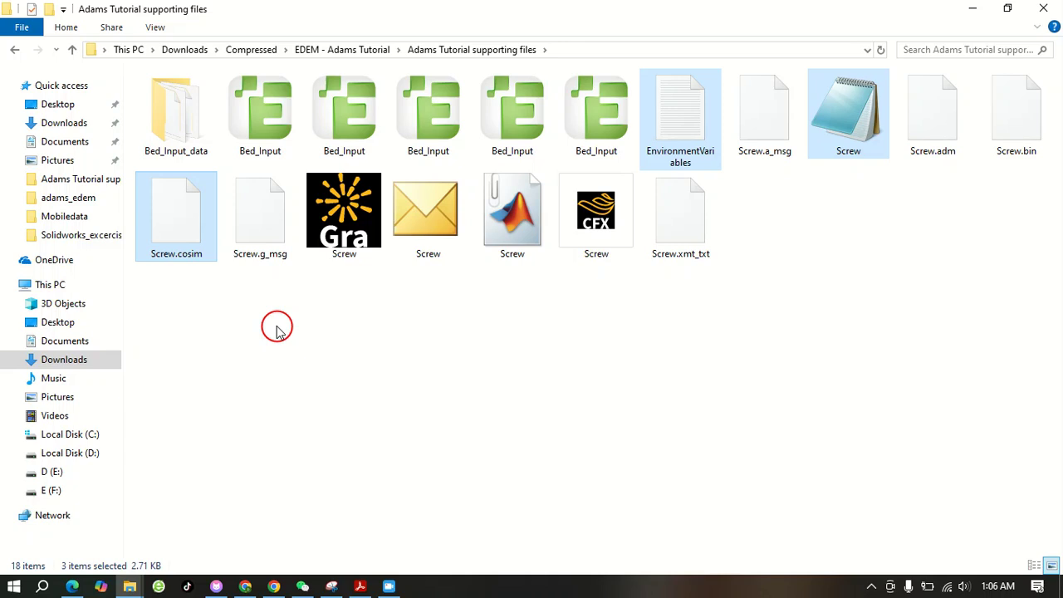
right_click(853, 143)
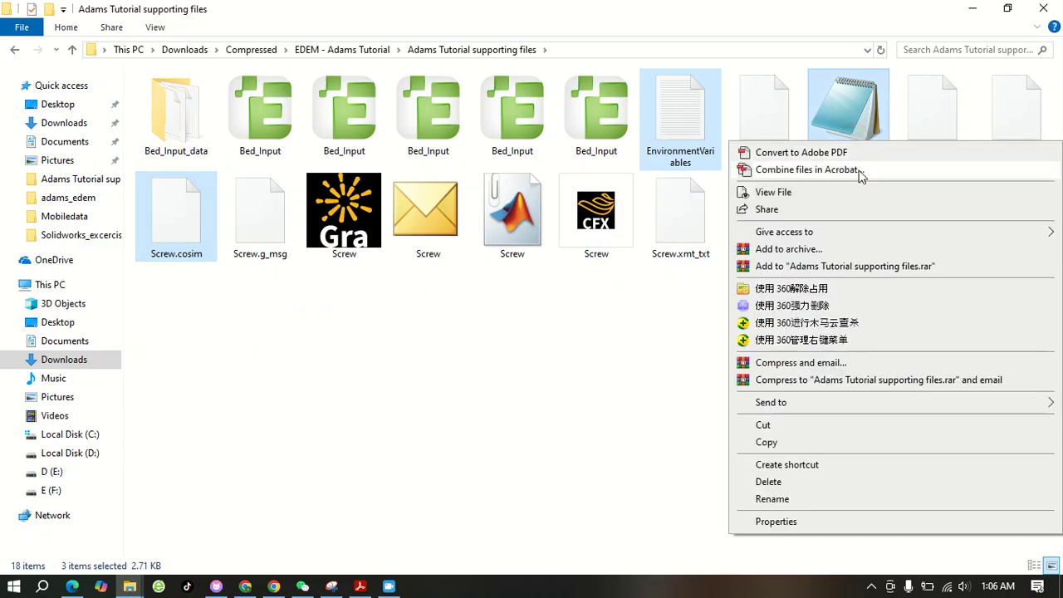
left_click(781, 445)
Paste the three copied files into the adams_edem folder on drive E (F:)
left_click(130, 587)
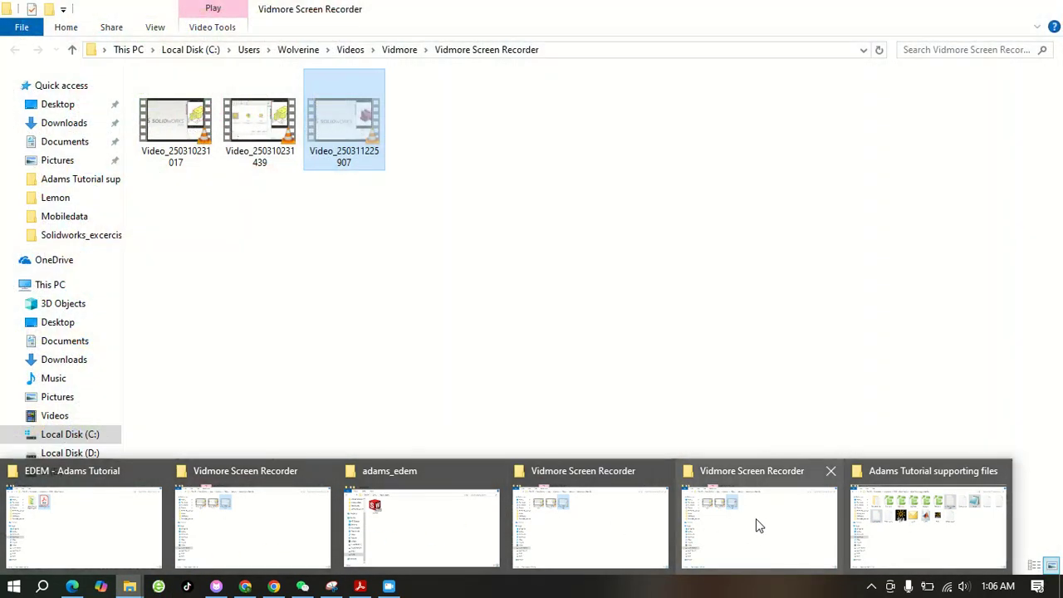
left_click(916, 522)
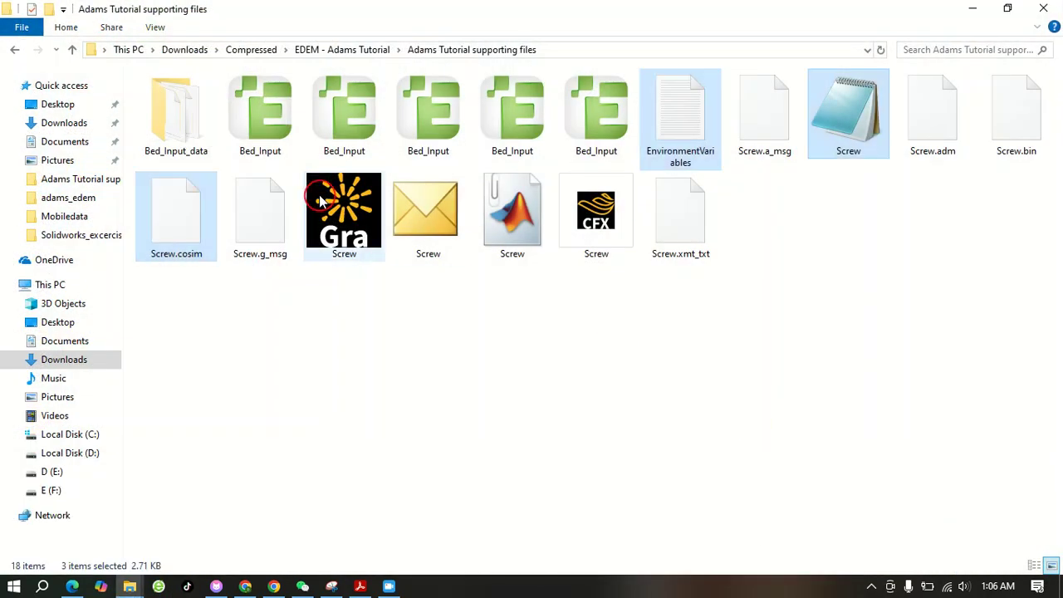
left_click(35, 88)
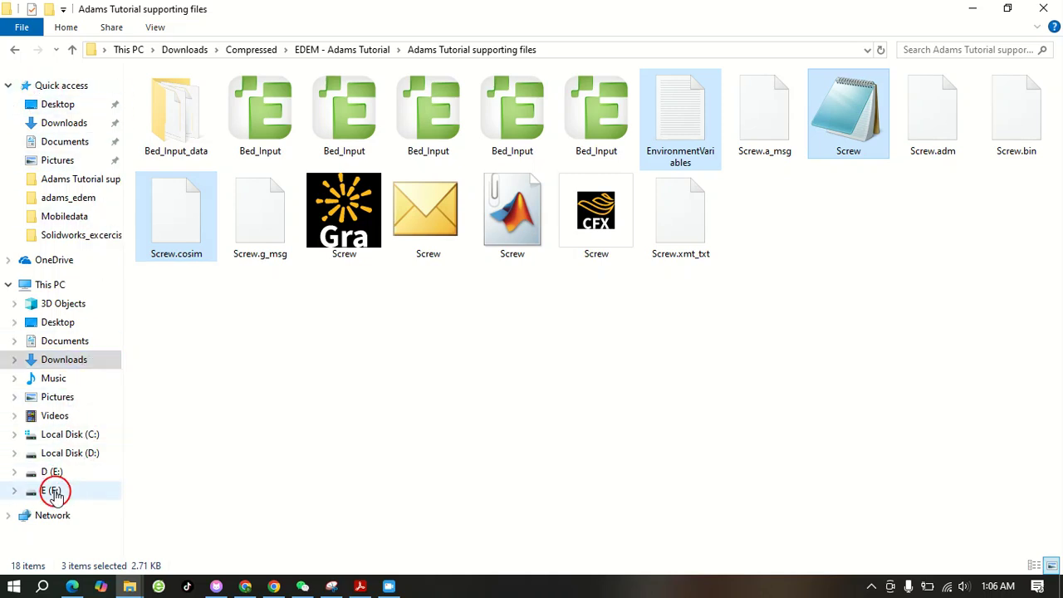
left_click(52, 491)
double_click(267, 123)
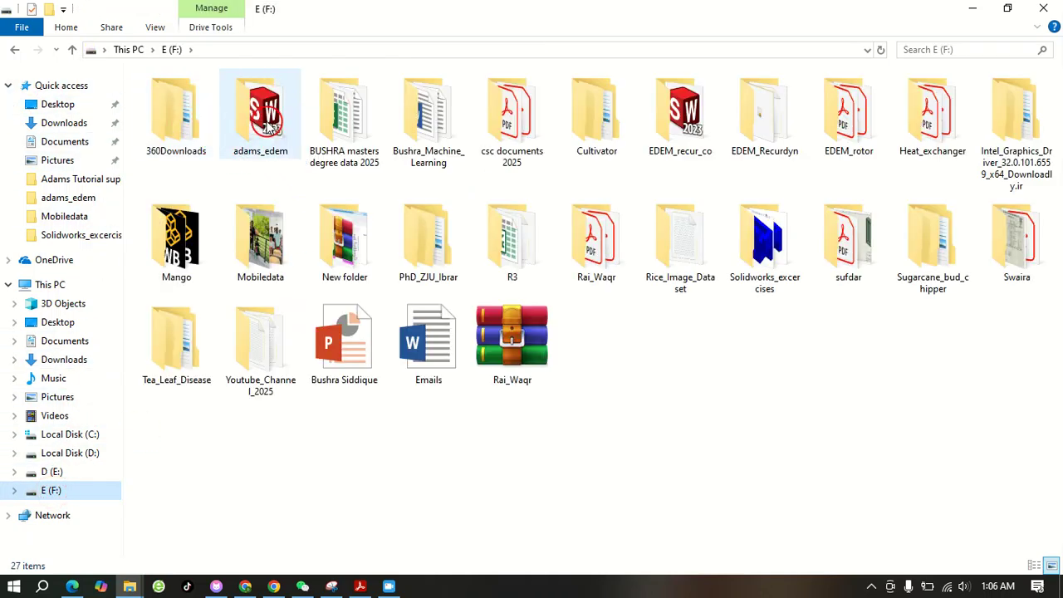
right_click(297, 123)
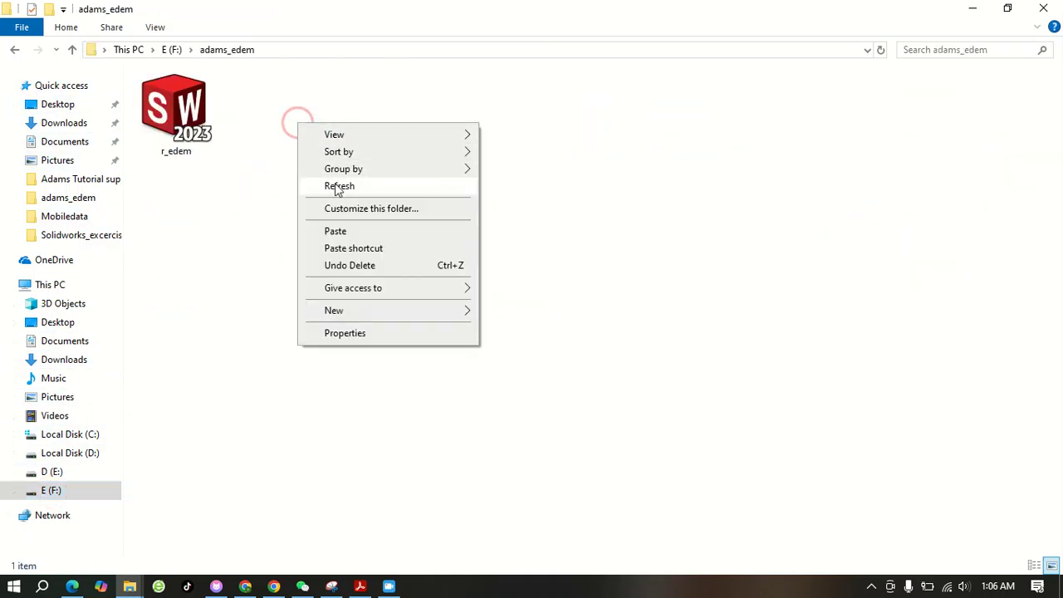
left_click(344, 230)
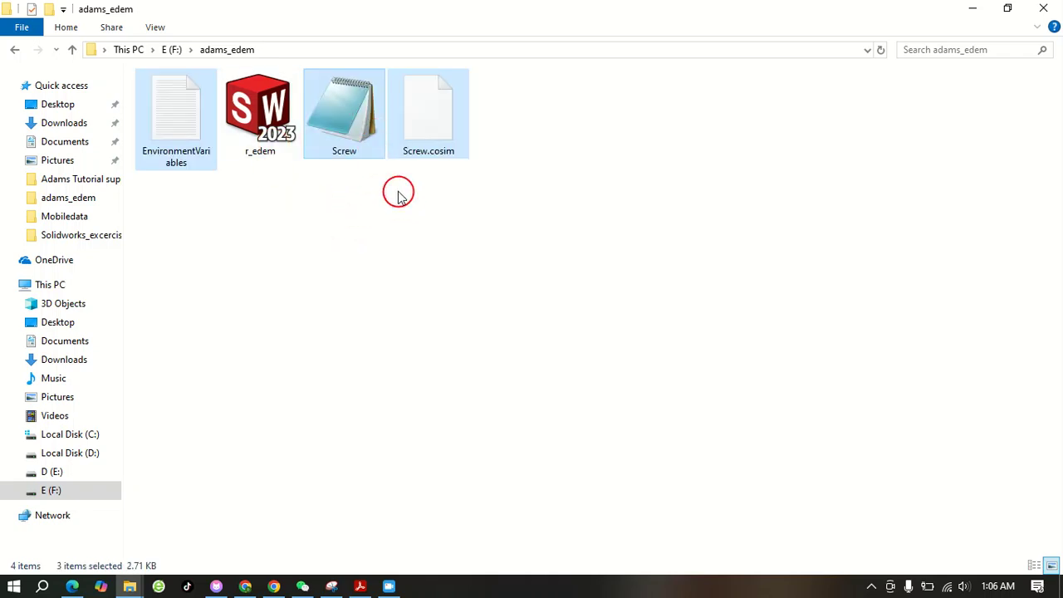
left_click(373, 241)
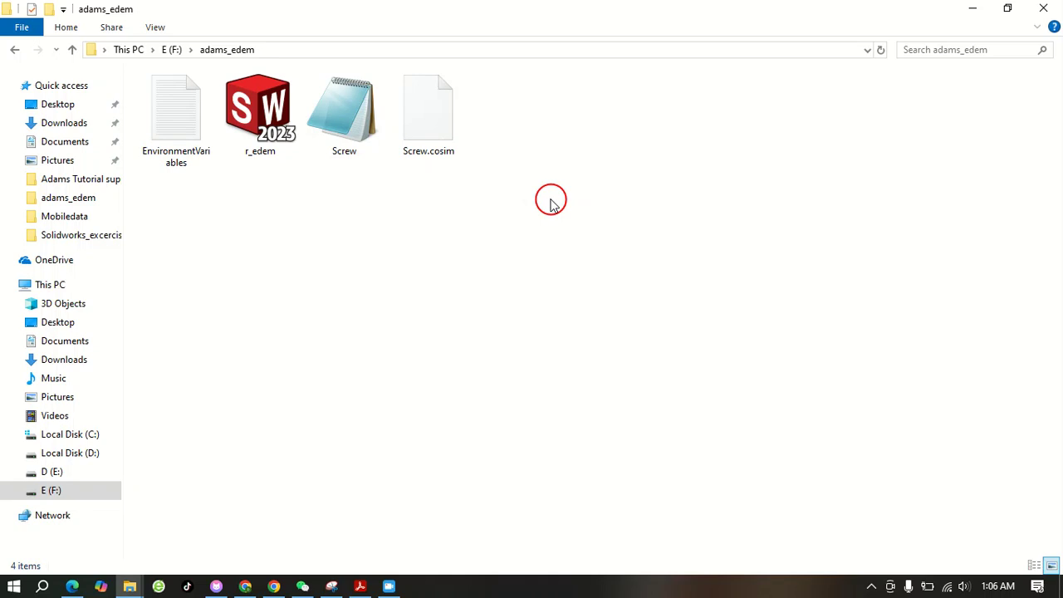
Rename the pasted Screw file as rotor
right_click(339, 126)
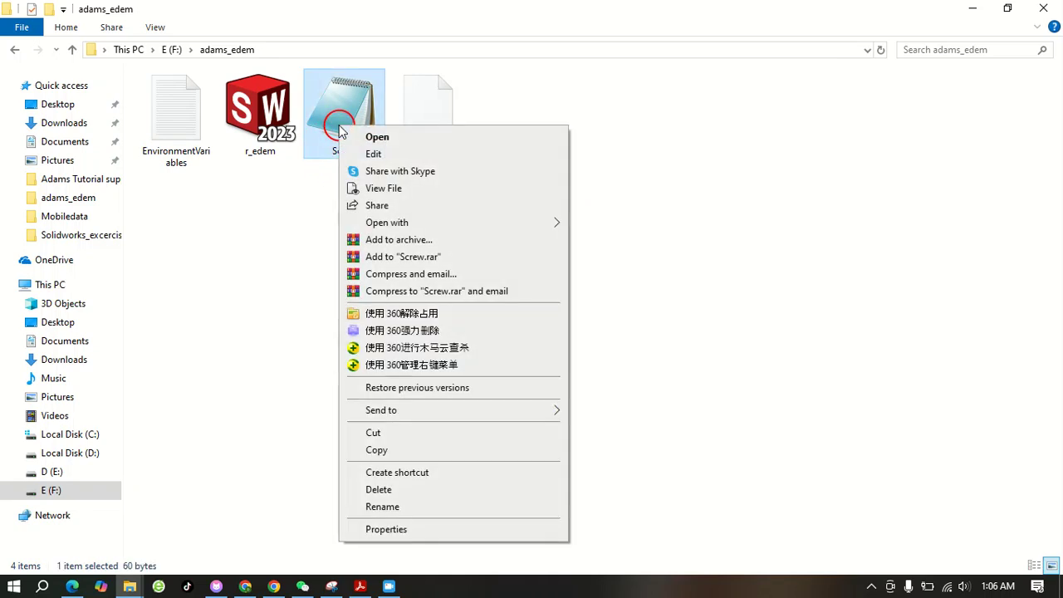
left_click(419, 507)
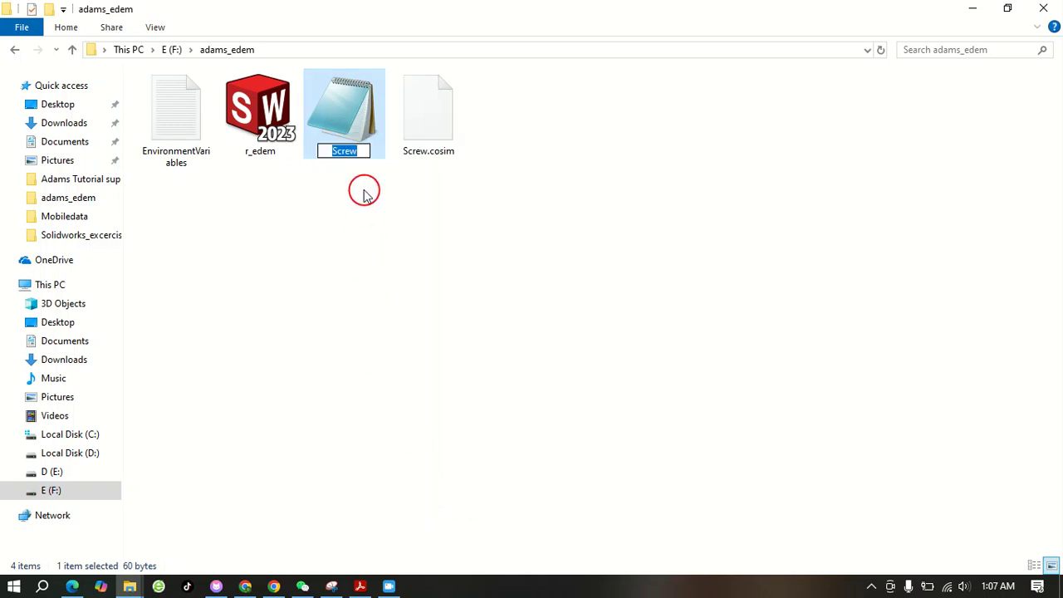
type("rotor")
left_click(364, 194)
Rename the Screw.cosim file as rotor.cosim
left_click(432, 120)
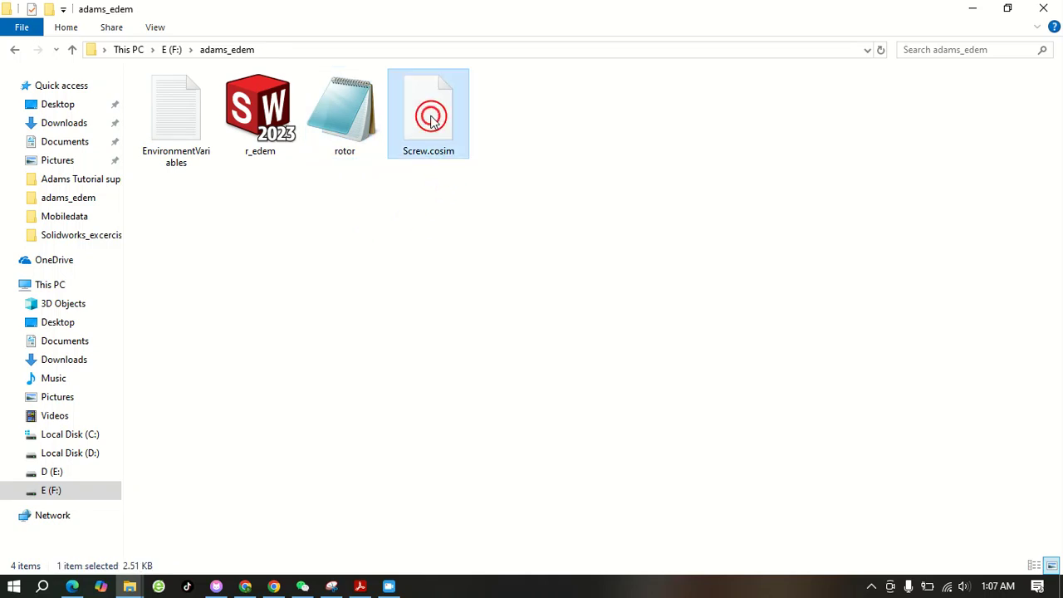
right_click(432, 120)
left_click(477, 462)
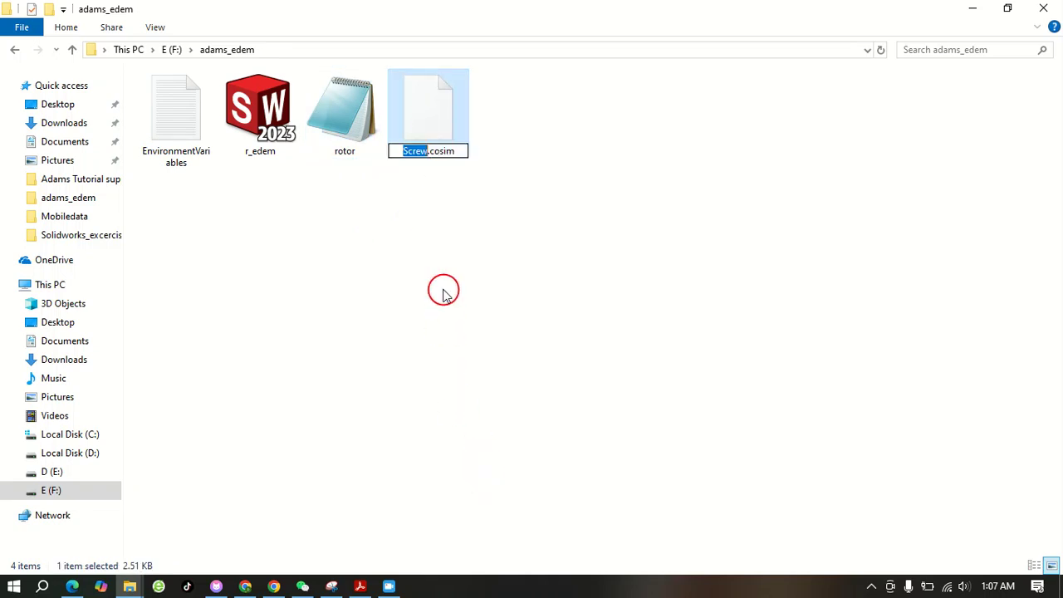
type("r")
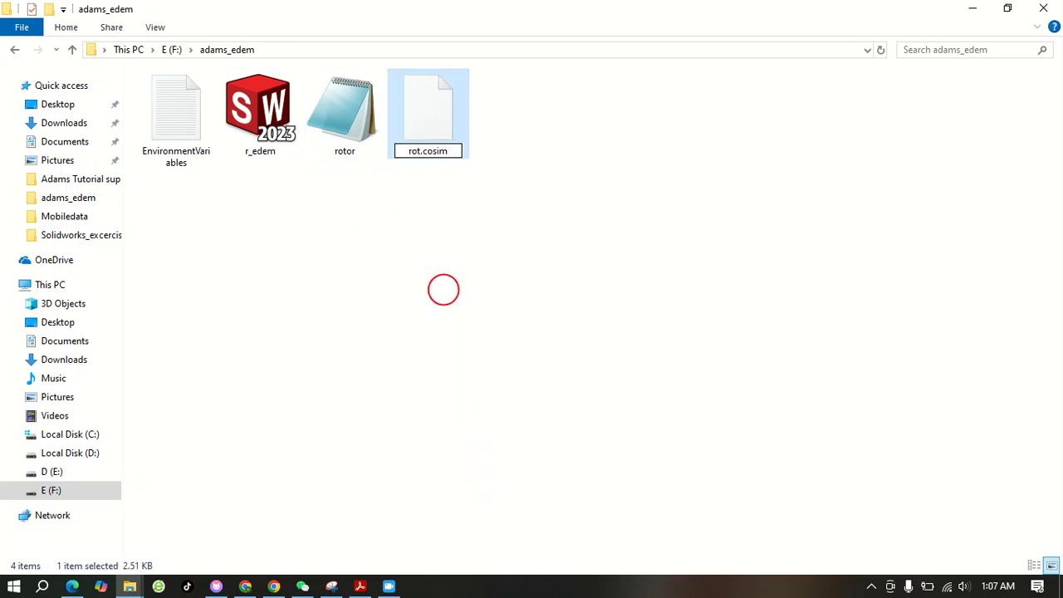
left_click(415, 256)
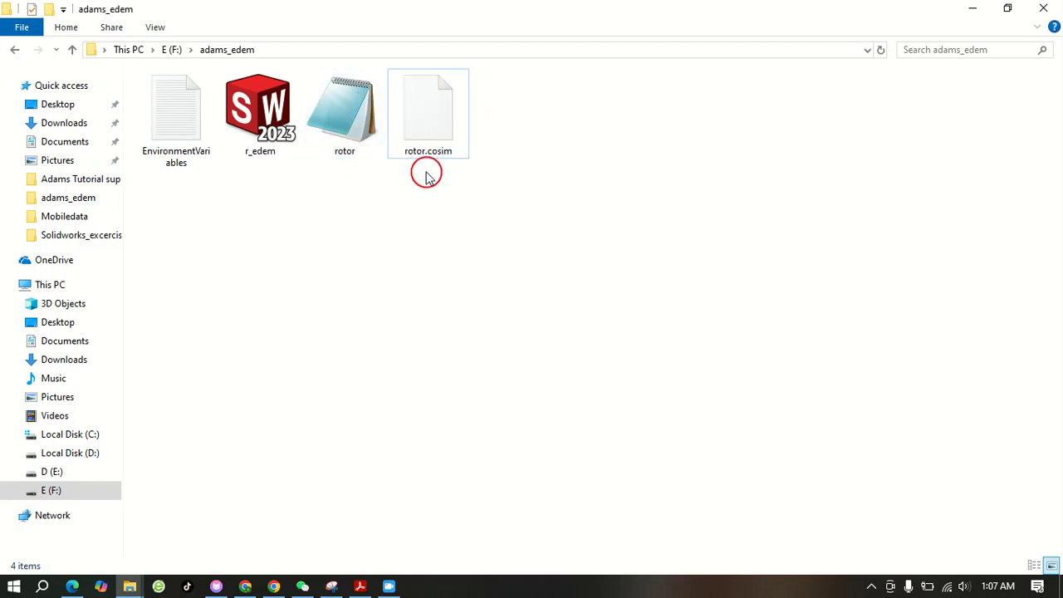
Search Windows for adams and launch Adams View
left_click(37, 591)
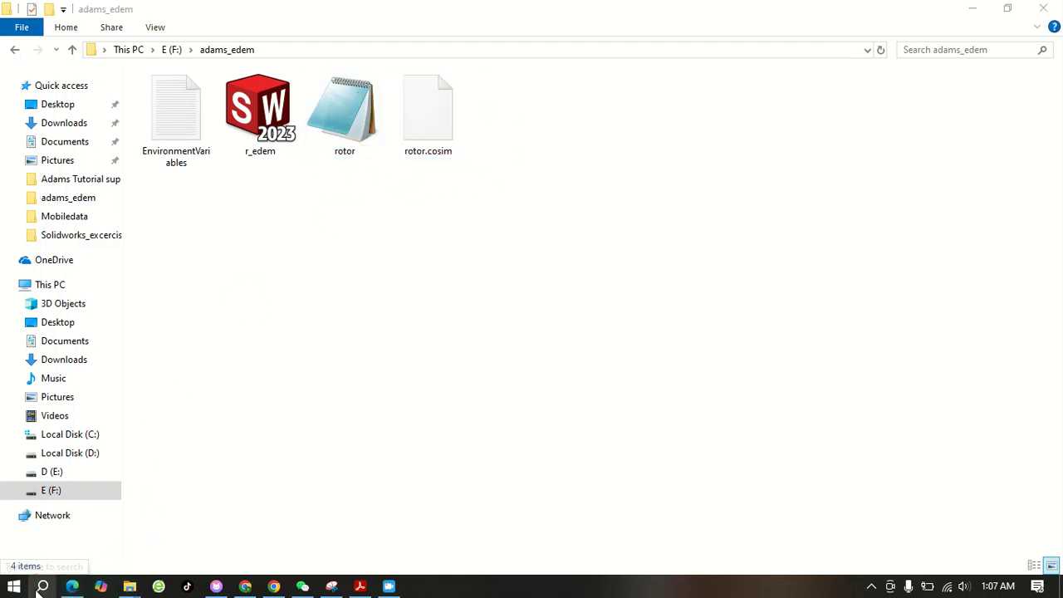
type("ada")
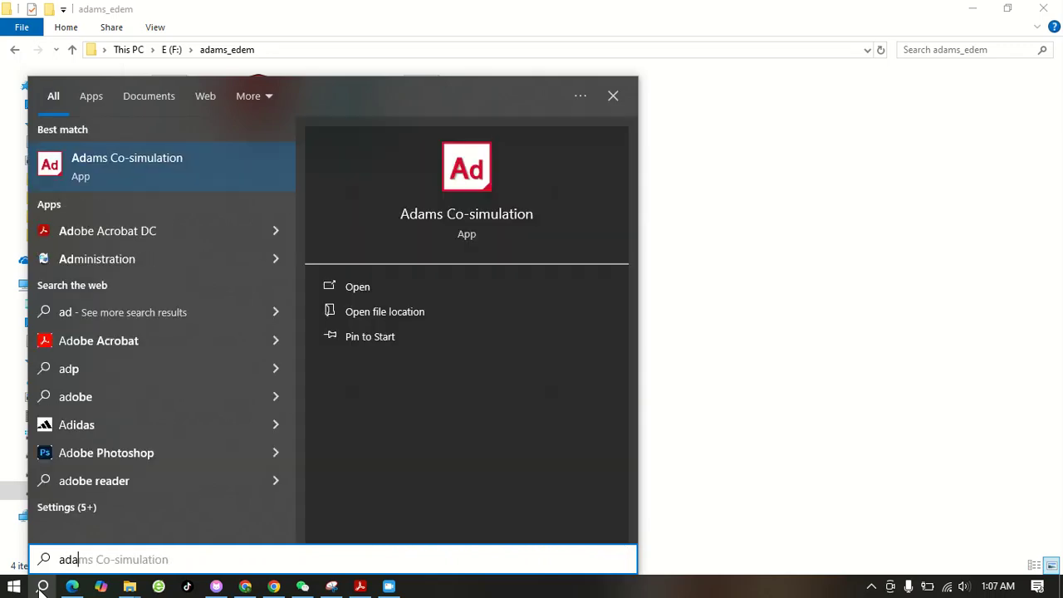
type("ms")
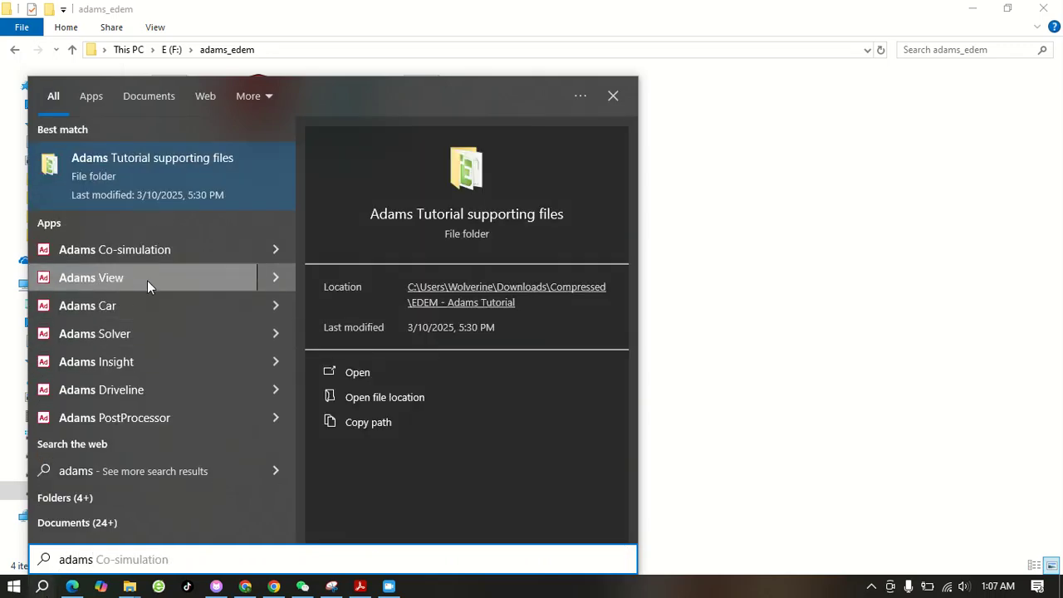
left_click(124, 275)
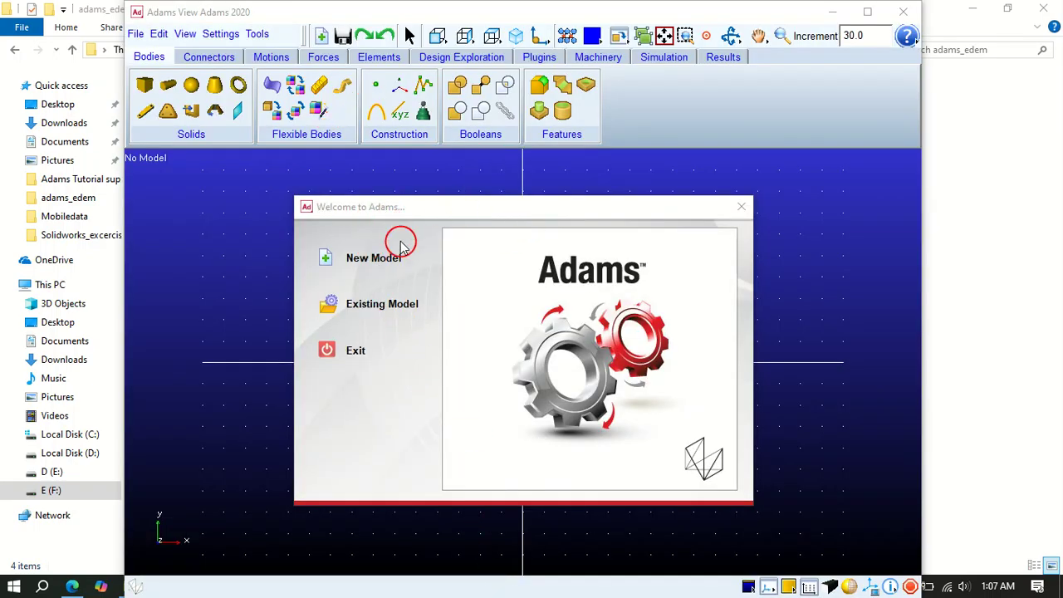
Start a new model and set its name to rotor
left_click(329, 262)
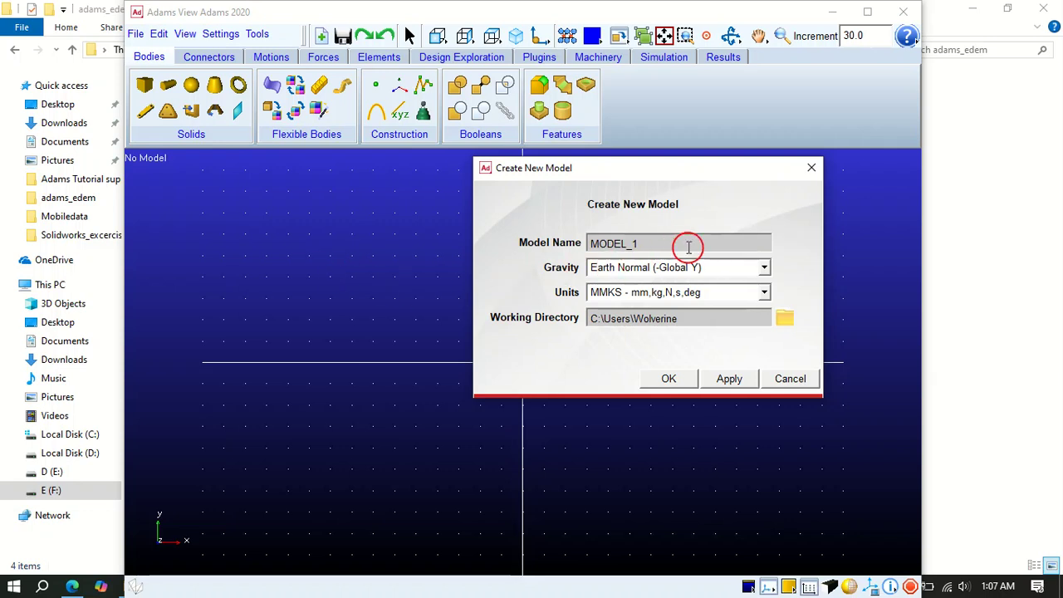
left_click_drag(681, 243, 567, 246)
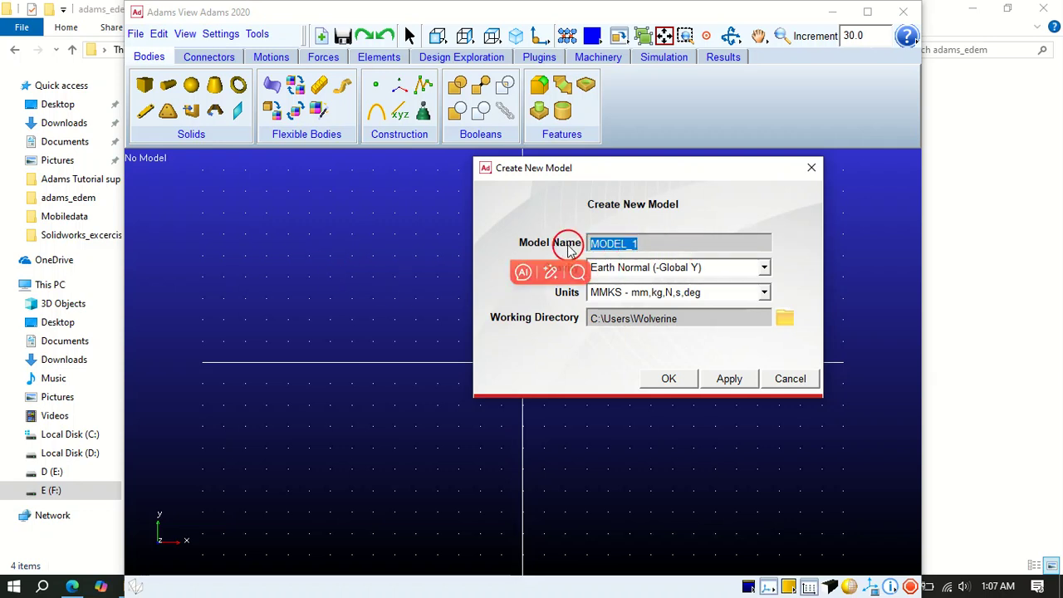
type("rotor")
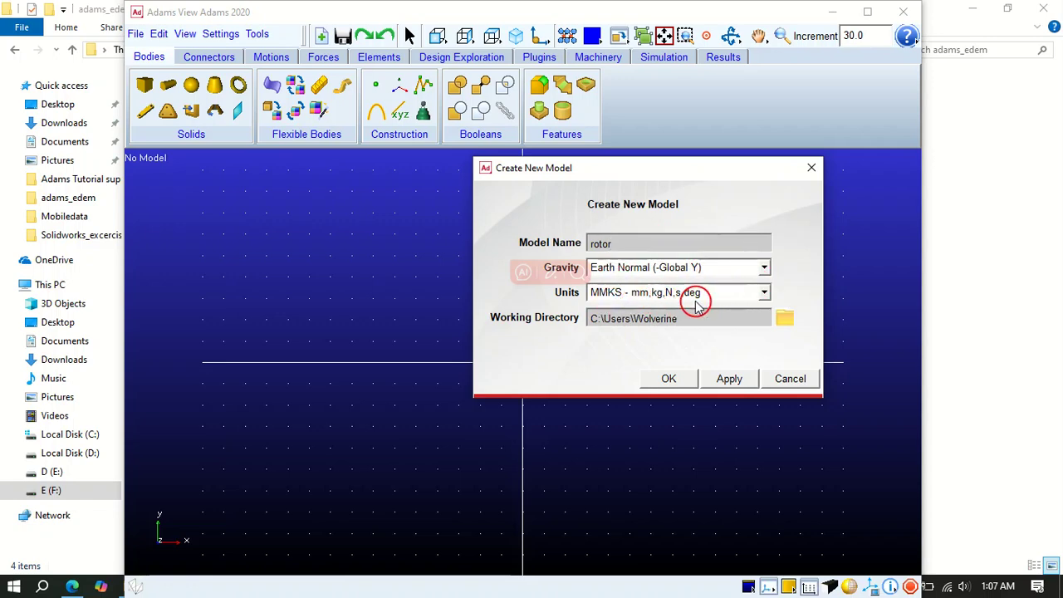
Set the working directory to F:\adams_edem, create the rotor model and maximize the Adams View window
left_click(785, 319)
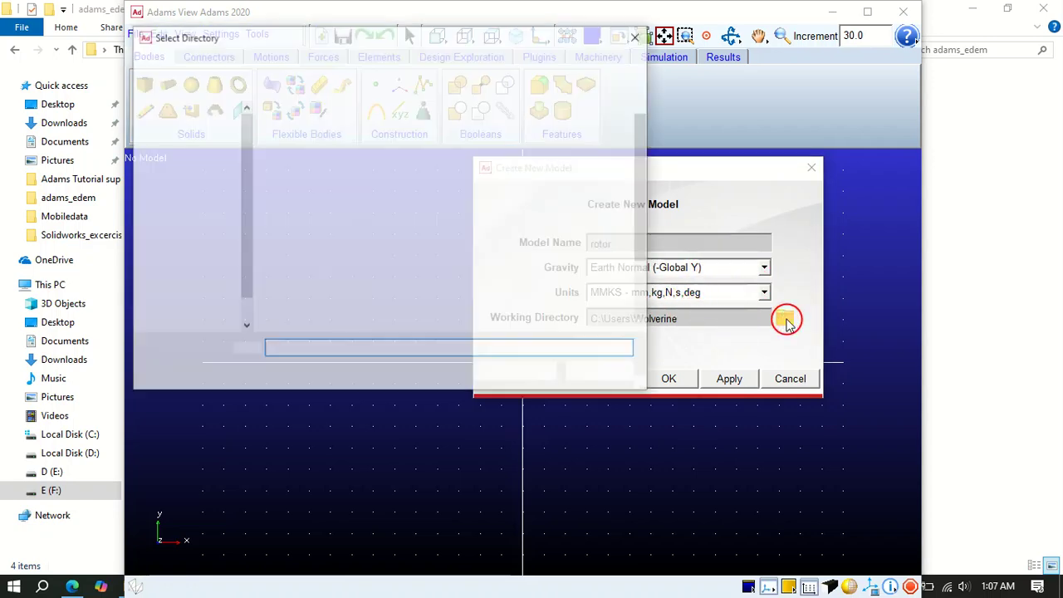
scroll(220, 249, "down", 4)
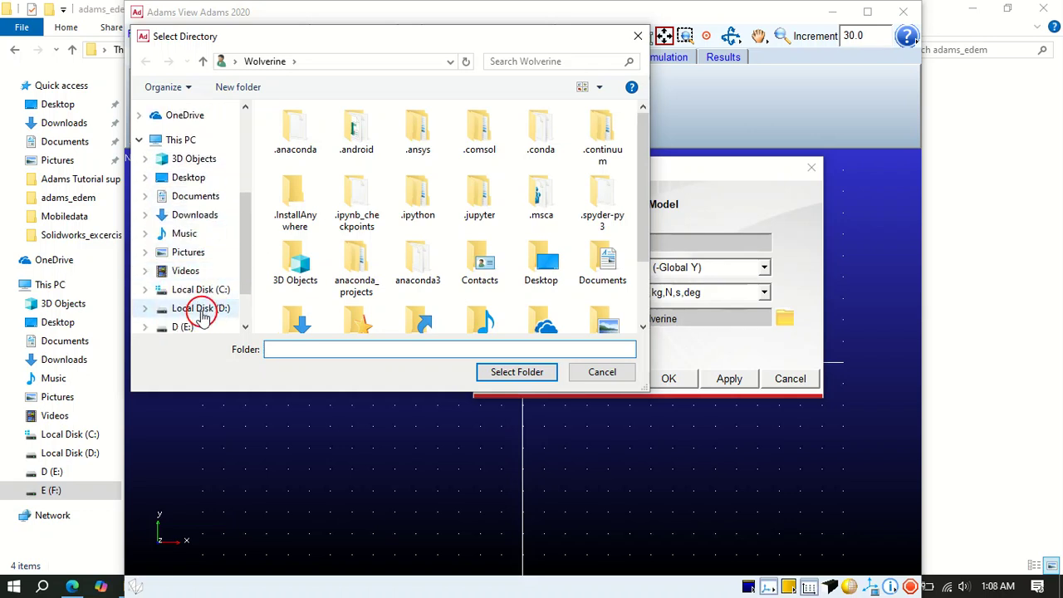
left_click(166, 330)
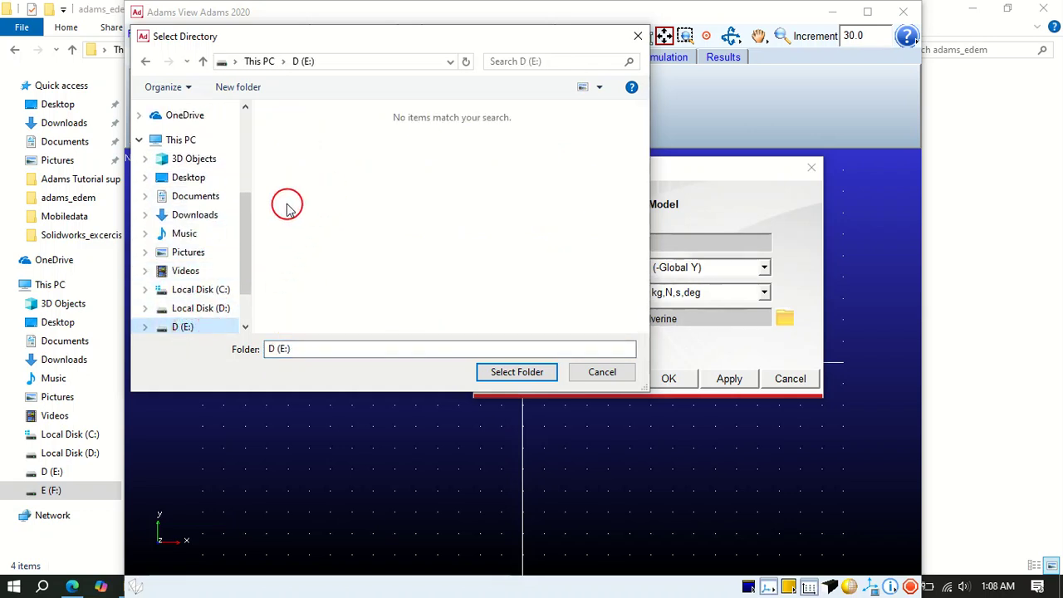
scroll(190, 225, "down", 2)
left_click(191, 278)
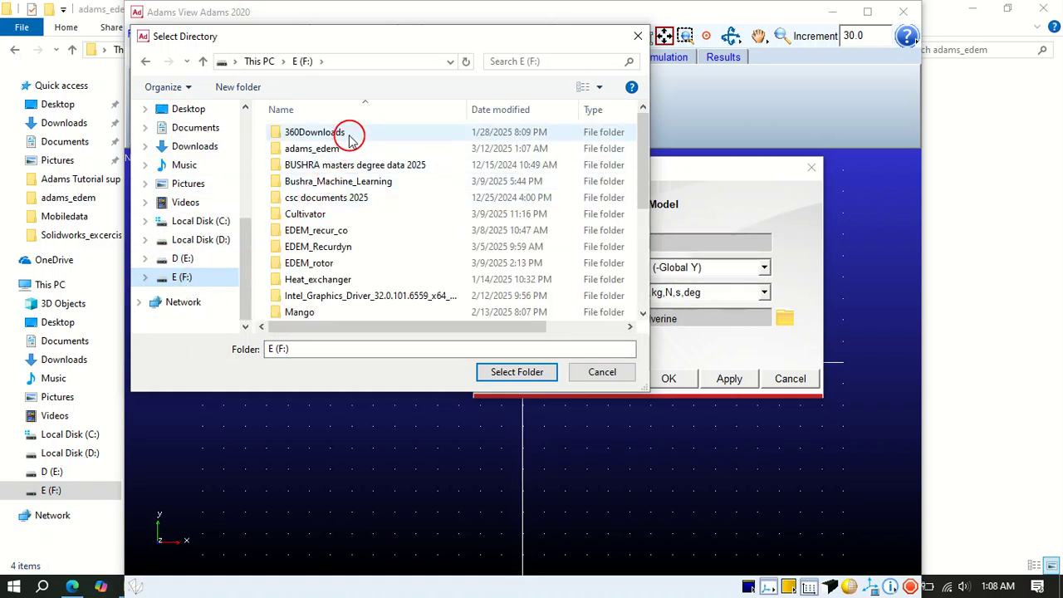
double_click(316, 148)
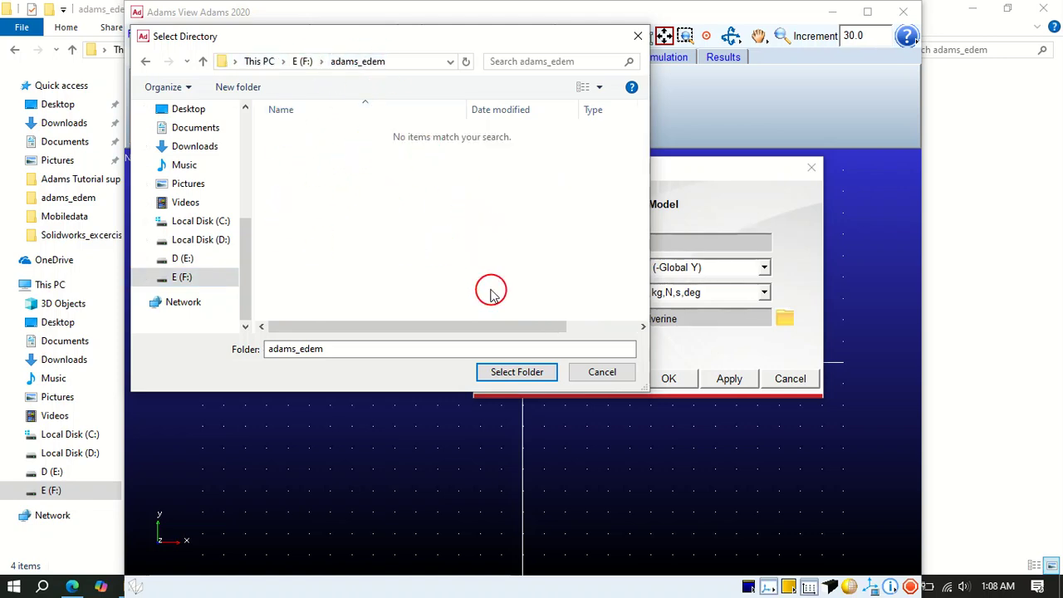
left_click(516, 373)
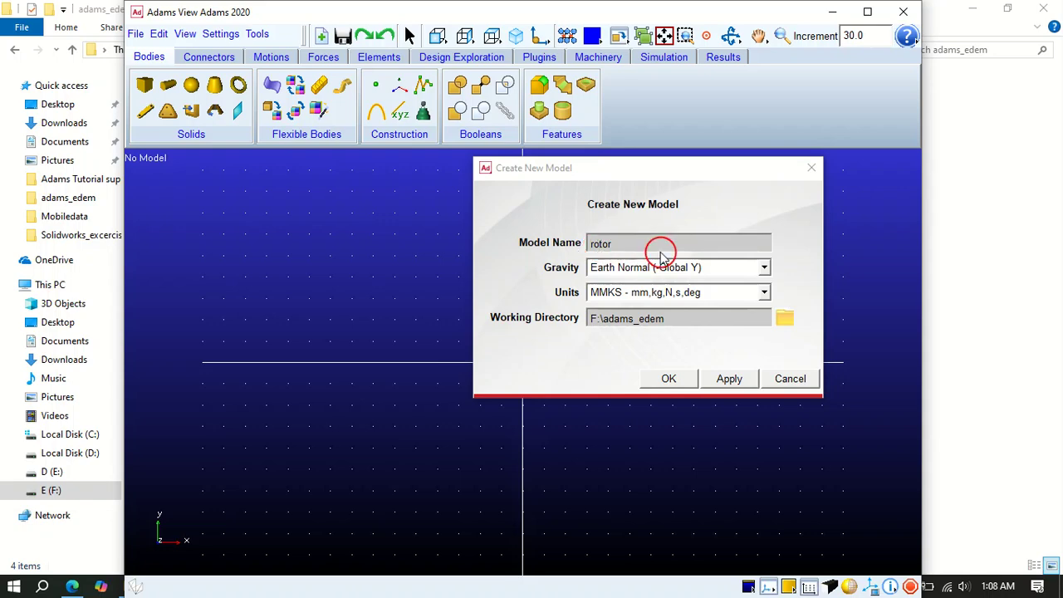
left_click(668, 381)
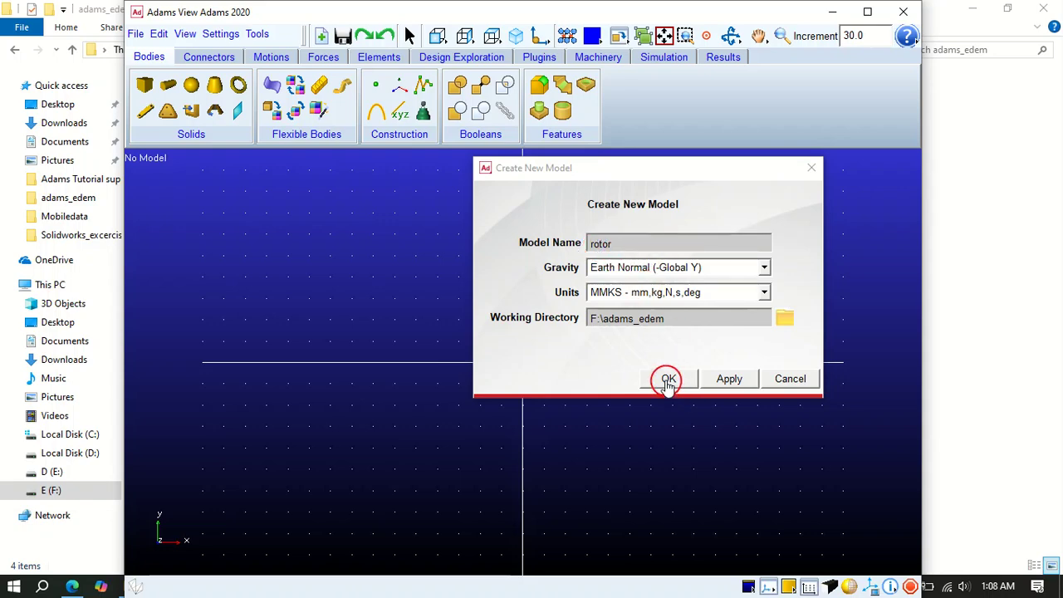
left_click(868, 13)
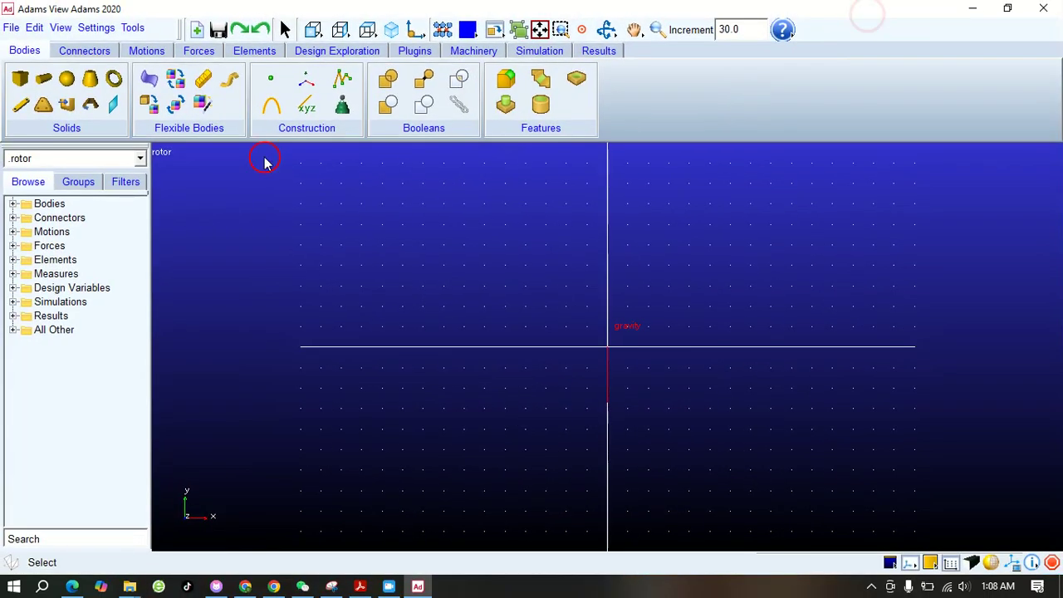
Start a file import and set the file type to STEP (*.stp;*.step)
left_click(12, 29)
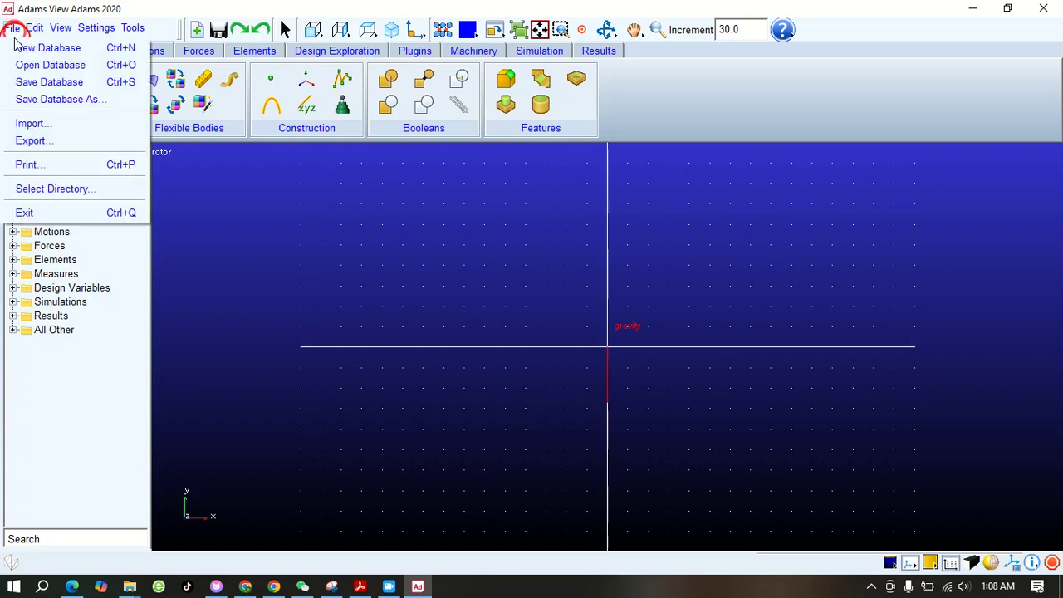
left_click(39, 124)
left_click_drag(664, 333, 624, 192)
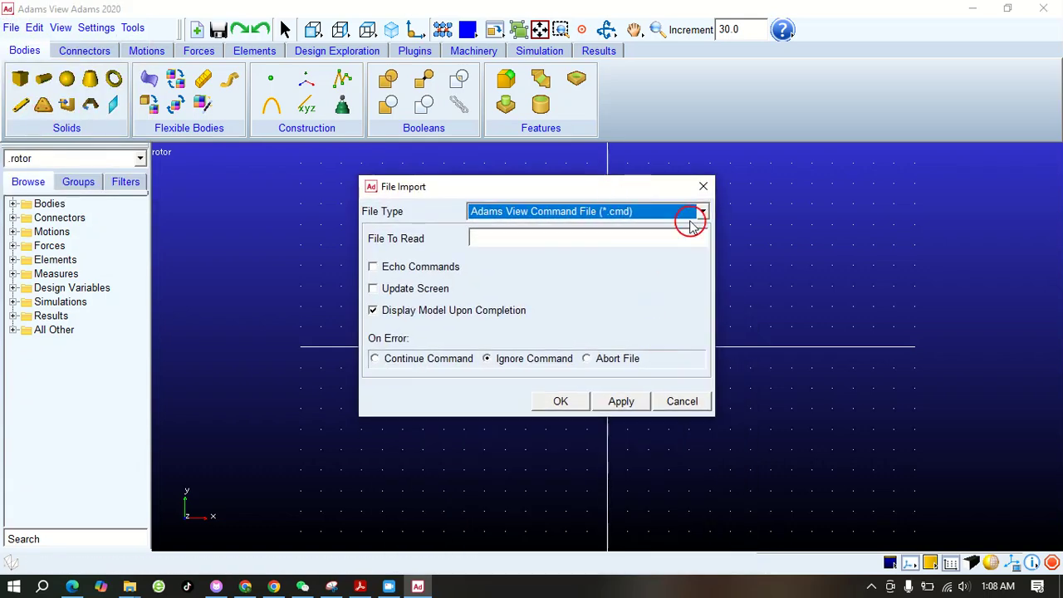
left_click(690, 223)
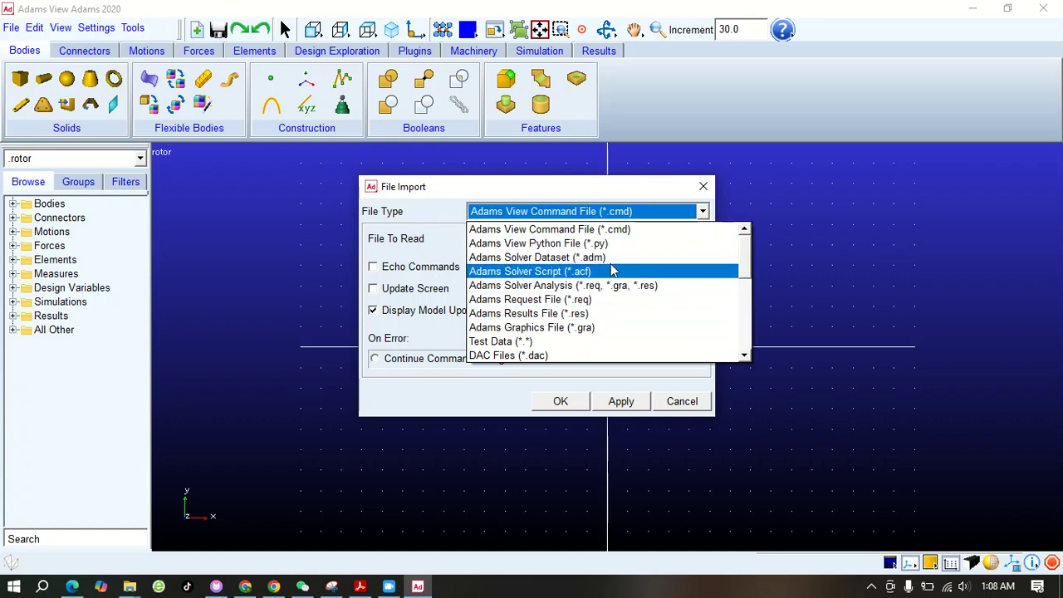
scroll(612, 271, "down", 5)
left_click(508, 309)
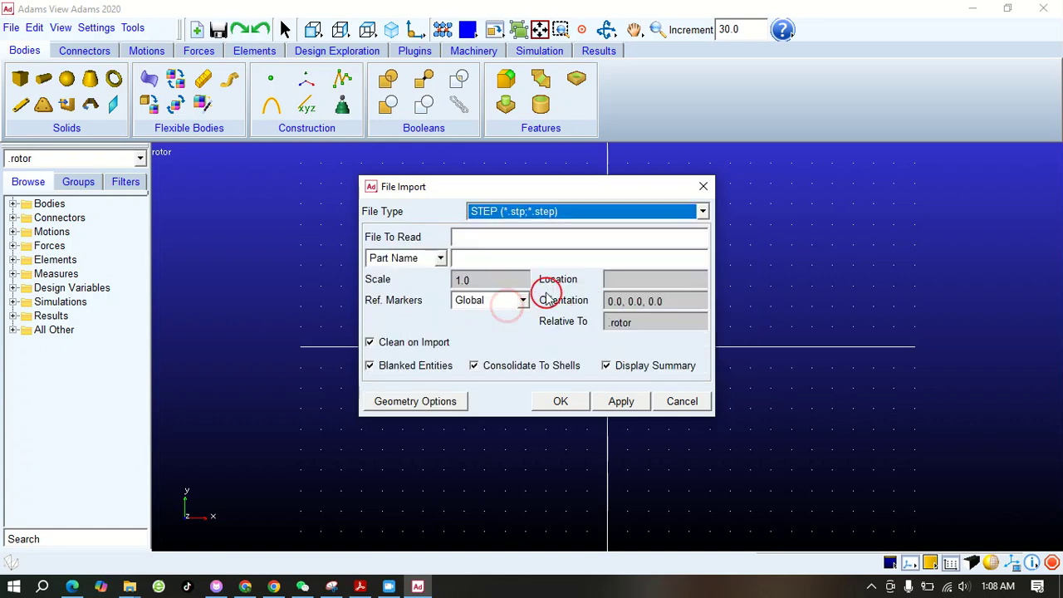
Choose r_edem.STEP from the adams_edem folder as the file to read
left_click(481, 239)
right_click(475, 237)
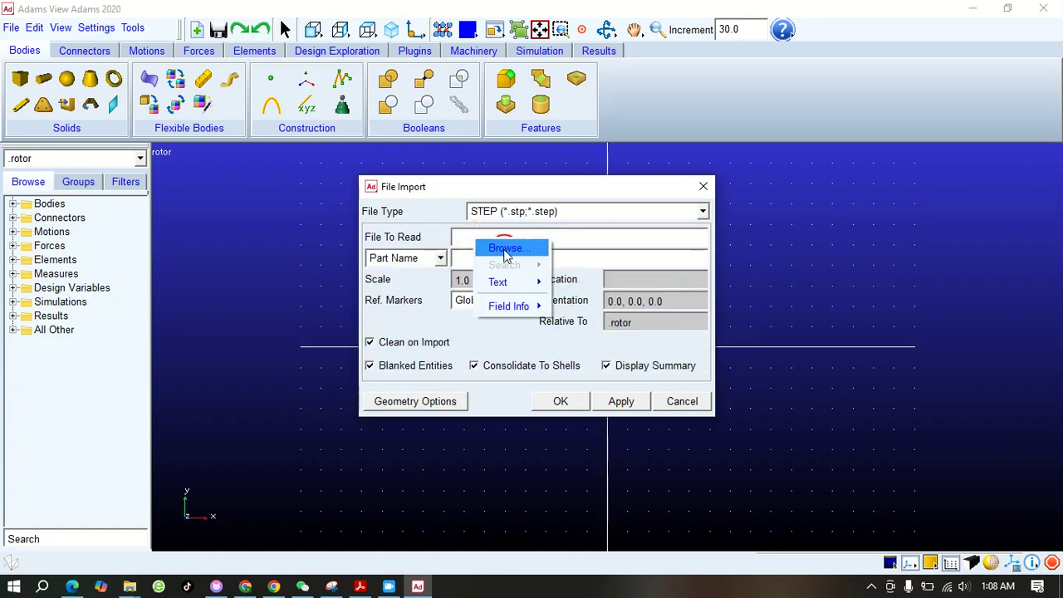
left_click(506, 246)
left_click(183, 131)
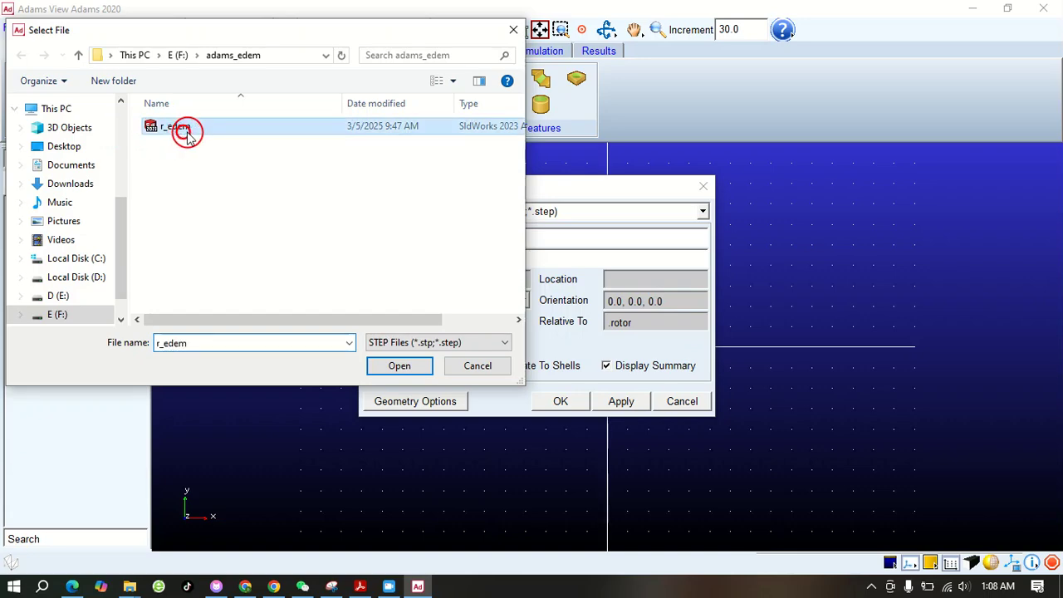
left_click(397, 365)
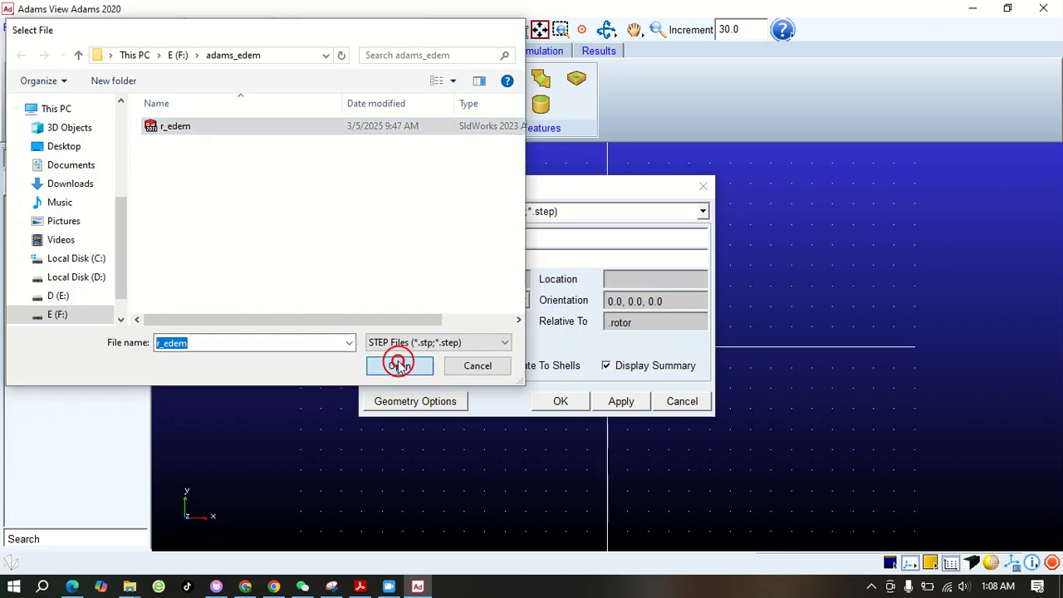
Set the import target to the existing rotor model by Model Name, import the geometry and dismiss the message window
left_click(443, 258)
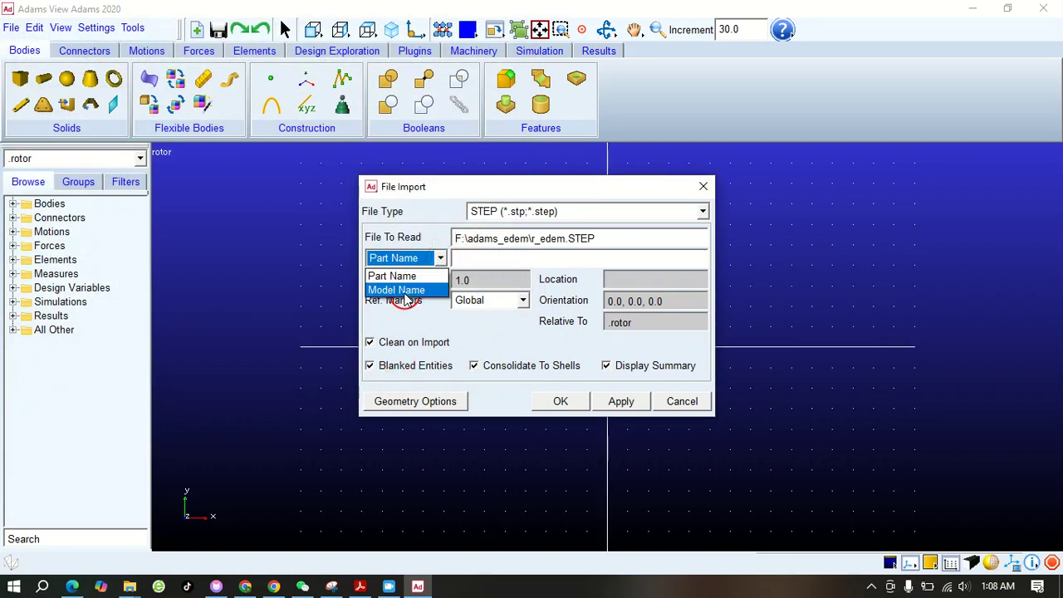
left_click(403, 286)
right_click(482, 258)
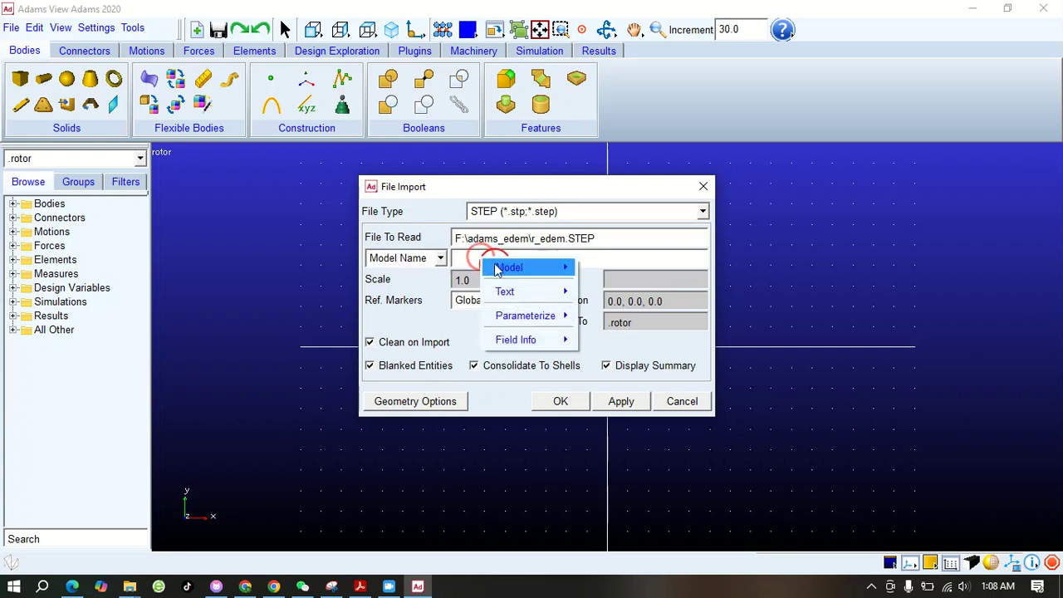
mouse_move(565, 267)
mouse_move(615, 304)
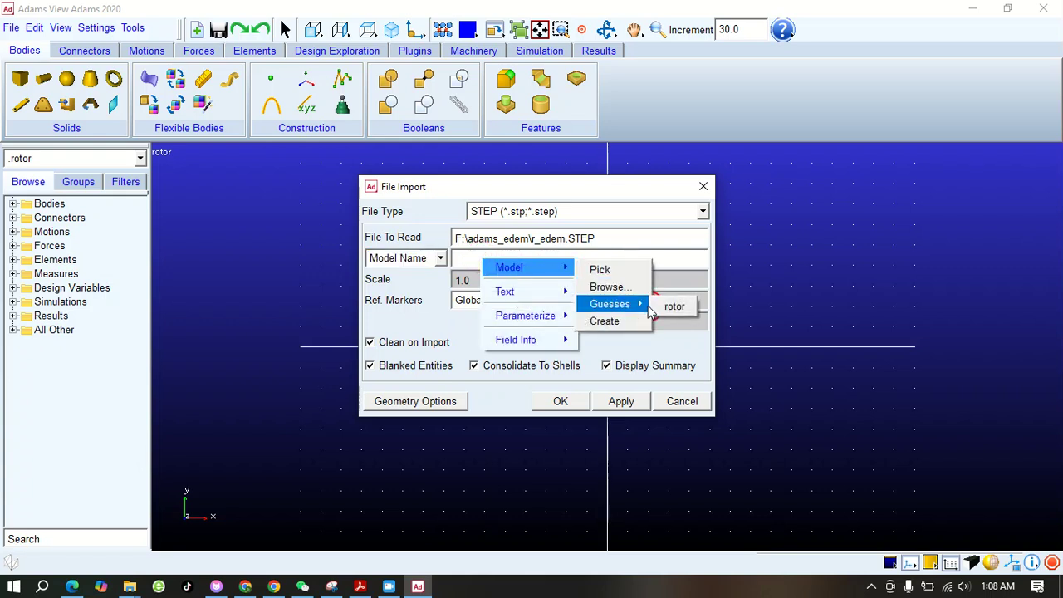
left_click(668, 304)
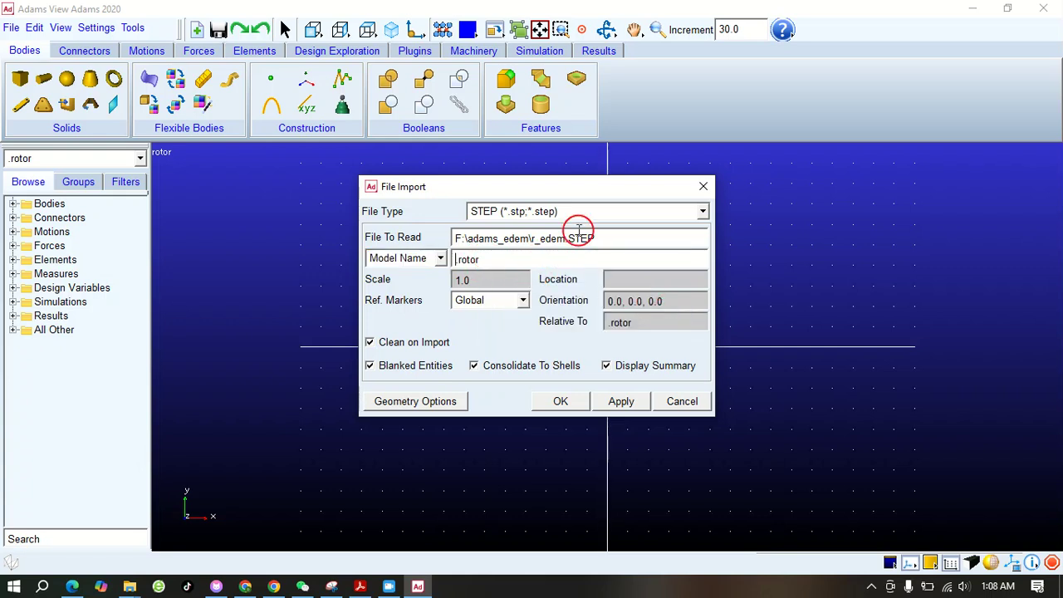
left_click(572, 399)
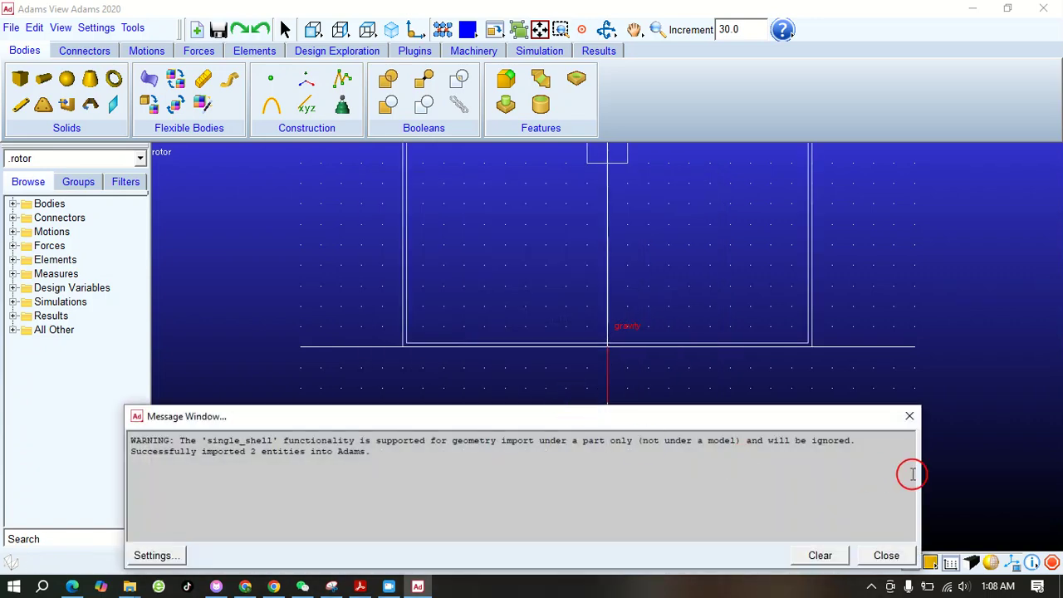
left_click(909, 418)
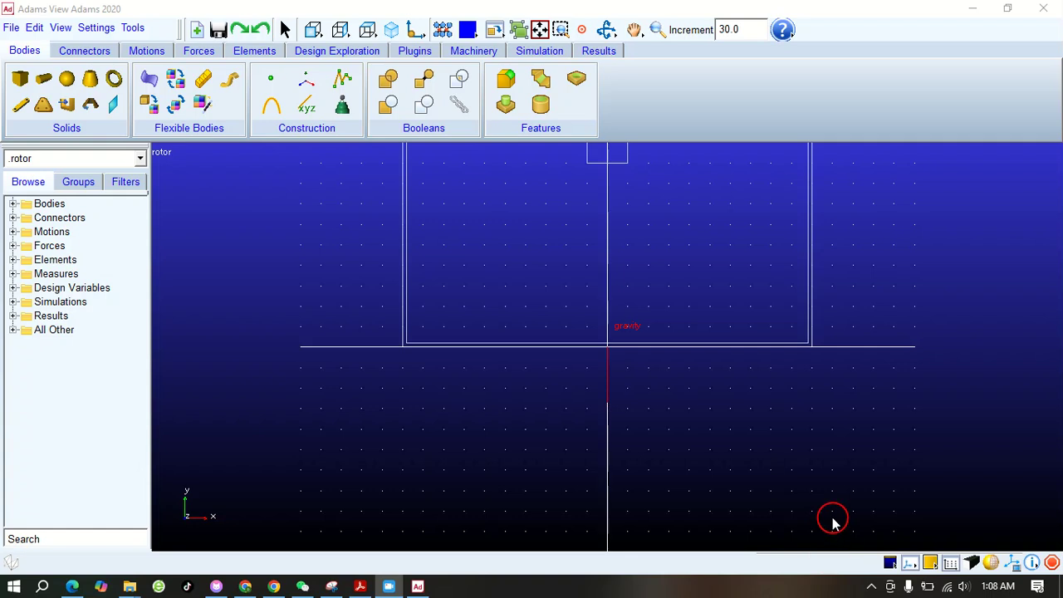
Display the imported geometry shaded, and rotate and zoom the view to show the inside of the container
left_click(991, 563)
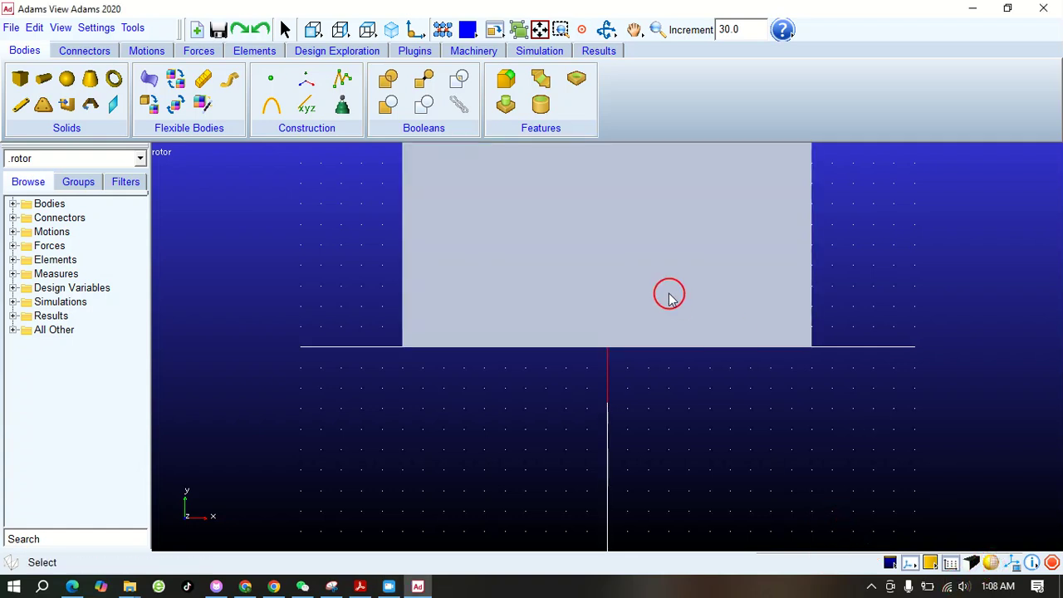
left_click(657, 29)
mouse_move(662, 183)
left_mouse_down()
mouse_move(667, 216)
mouse_move(660, 189)
left_mouse_up()
left_click(606, 29)
left_click_drag(601, 209, 644, 224)
left_click(657, 29)
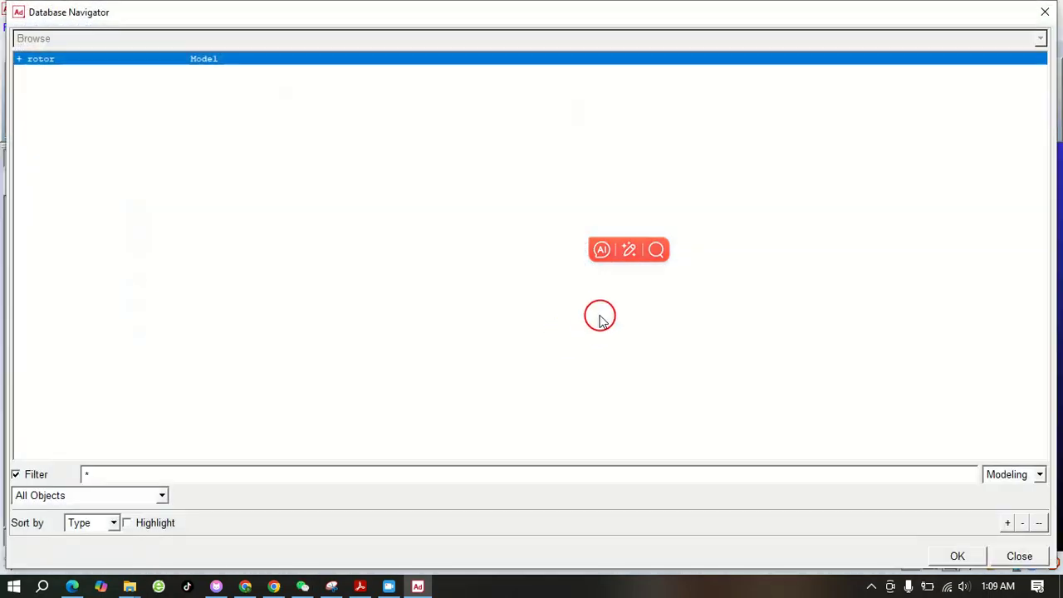
left_click(1044, 12)
left_click(630, 261)
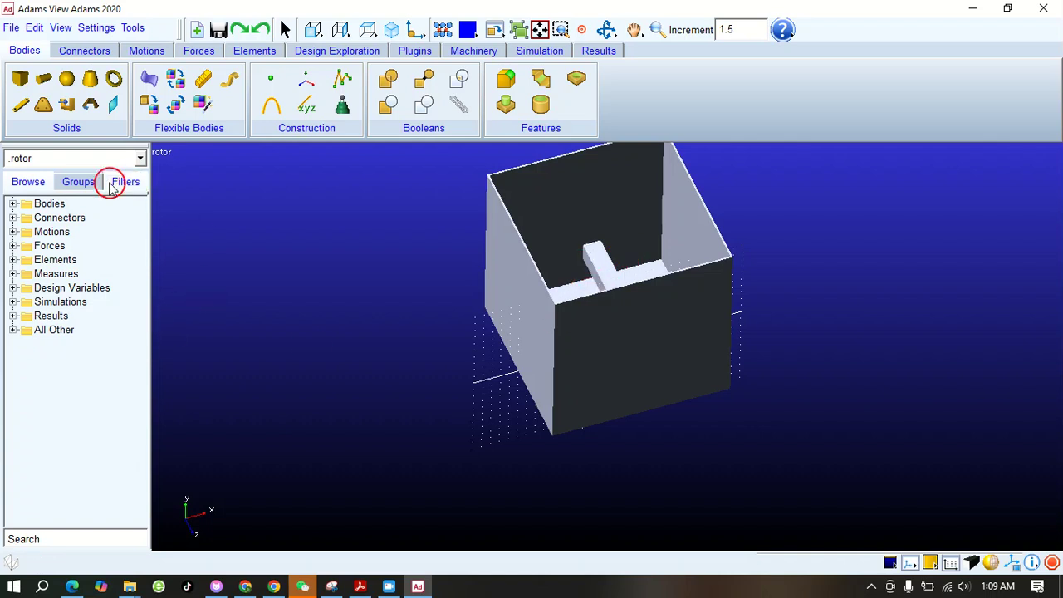
Rename the container body NONE as box
left_click(14, 204)
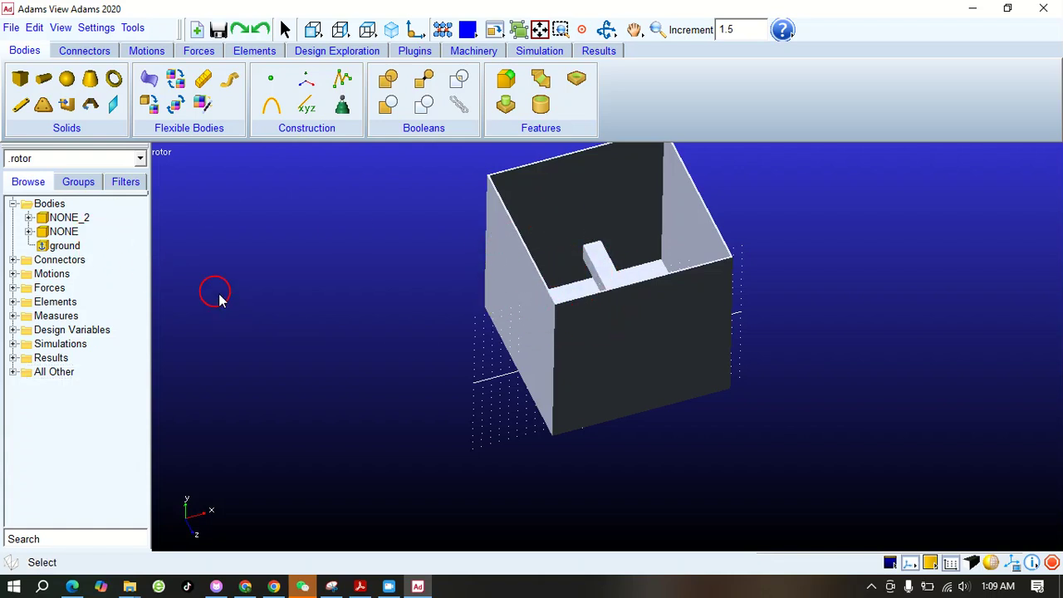
left_click(66, 231)
right_click(70, 235)
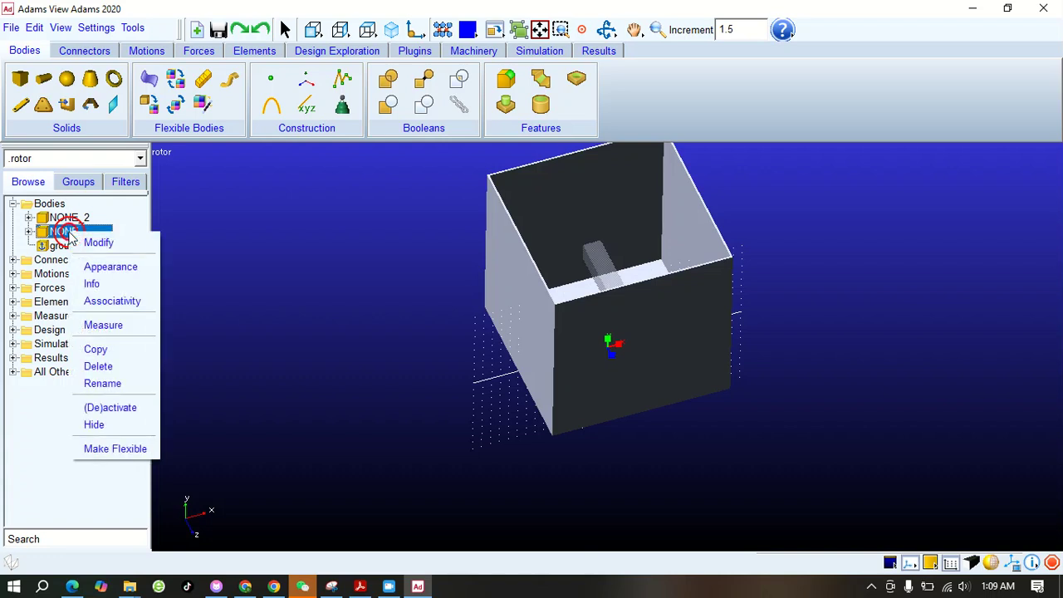
left_click(118, 387)
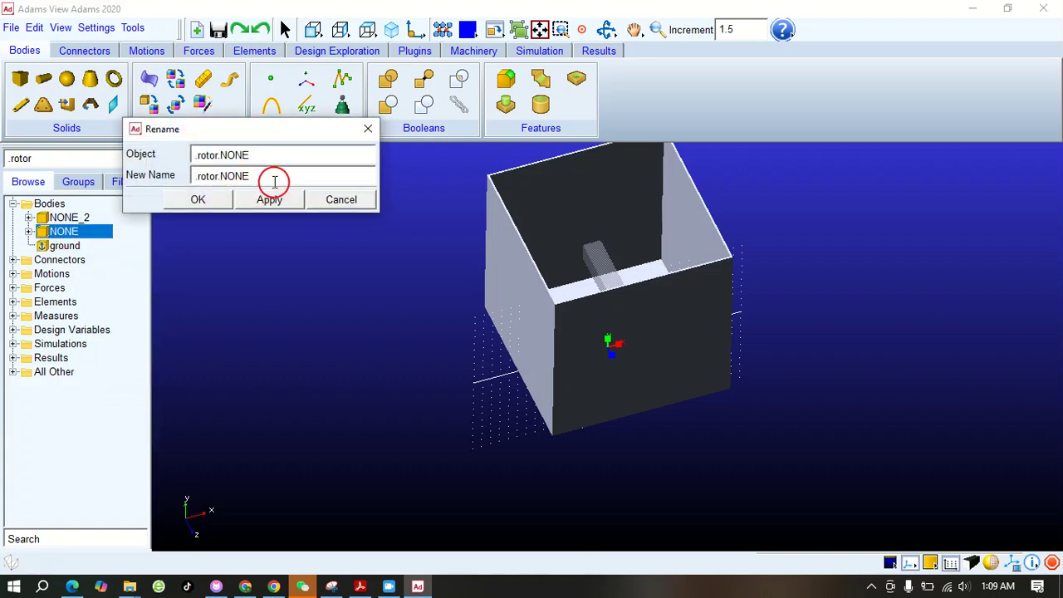
left_click_drag(275, 177, 186, 175)
type("box")
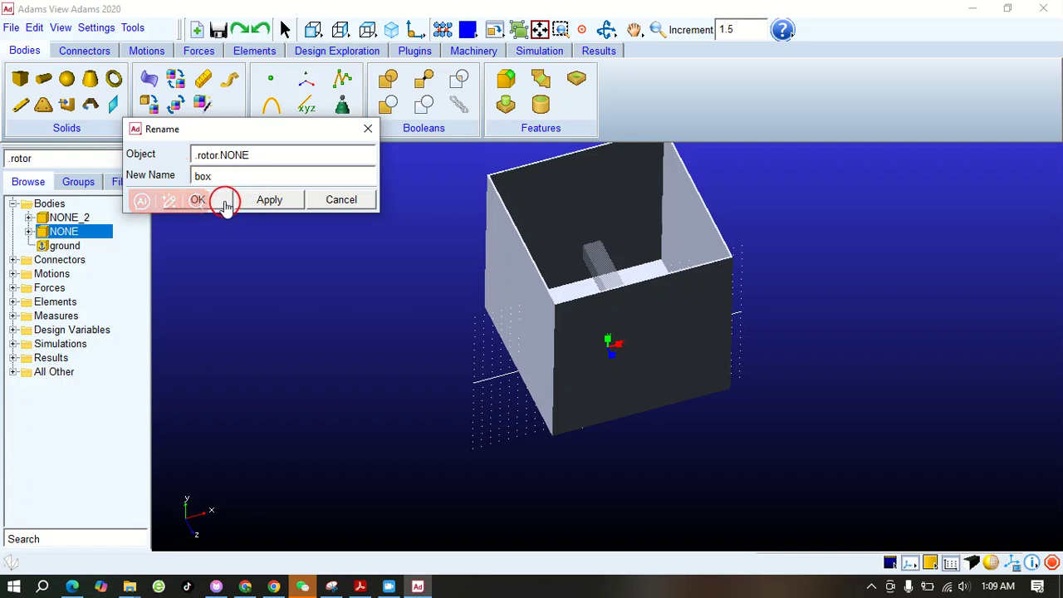
left_click(216, 200)
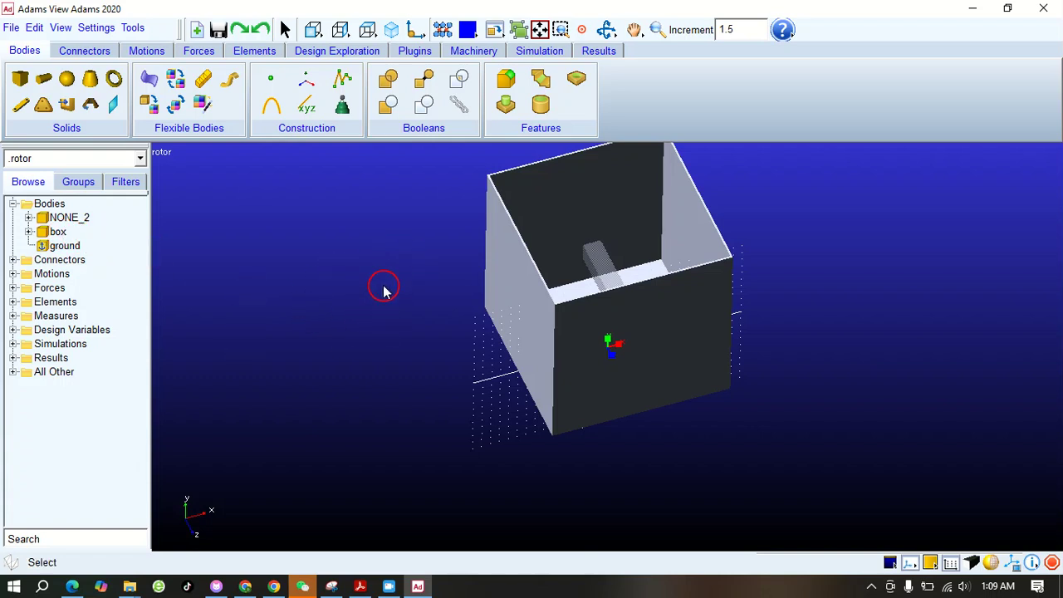
Rename the bar-shaped body NONE_2 inside the container as roter
right_click(71, 216)
left_click(104, 366)
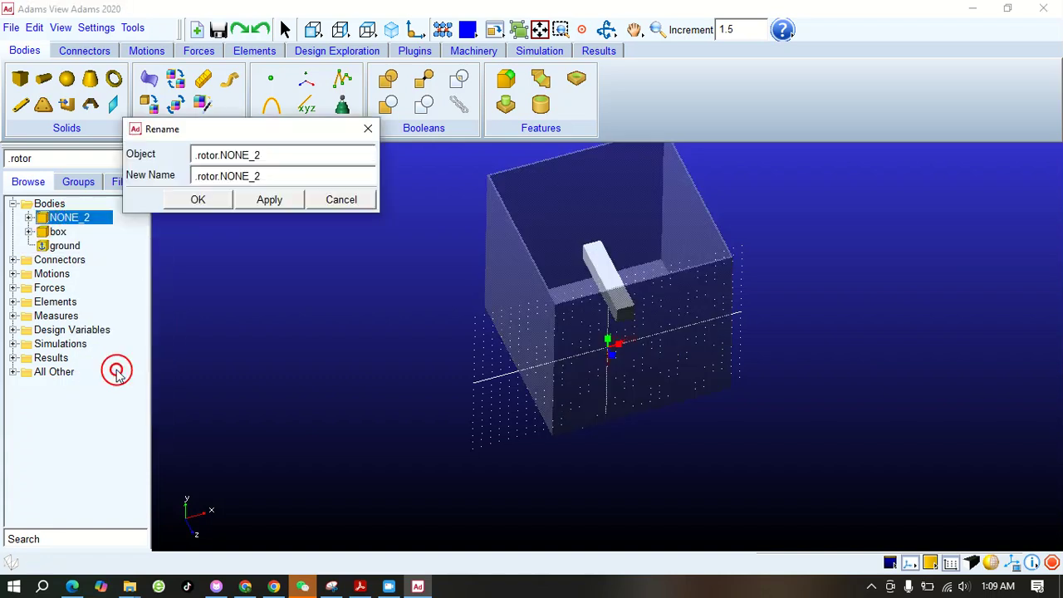
left_click_drag(284, 180, 168, 183)
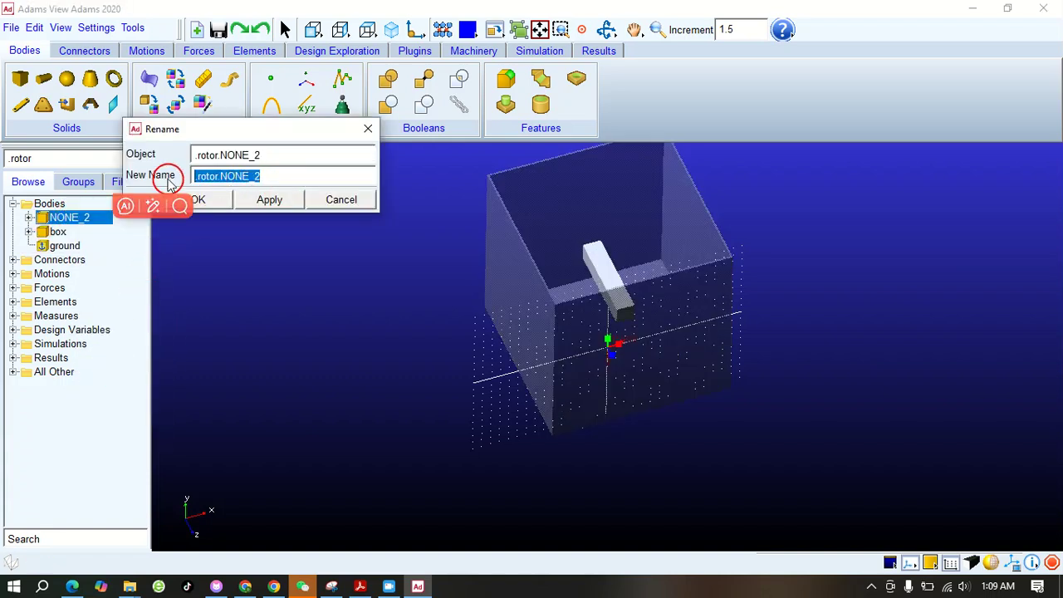
type("roter")
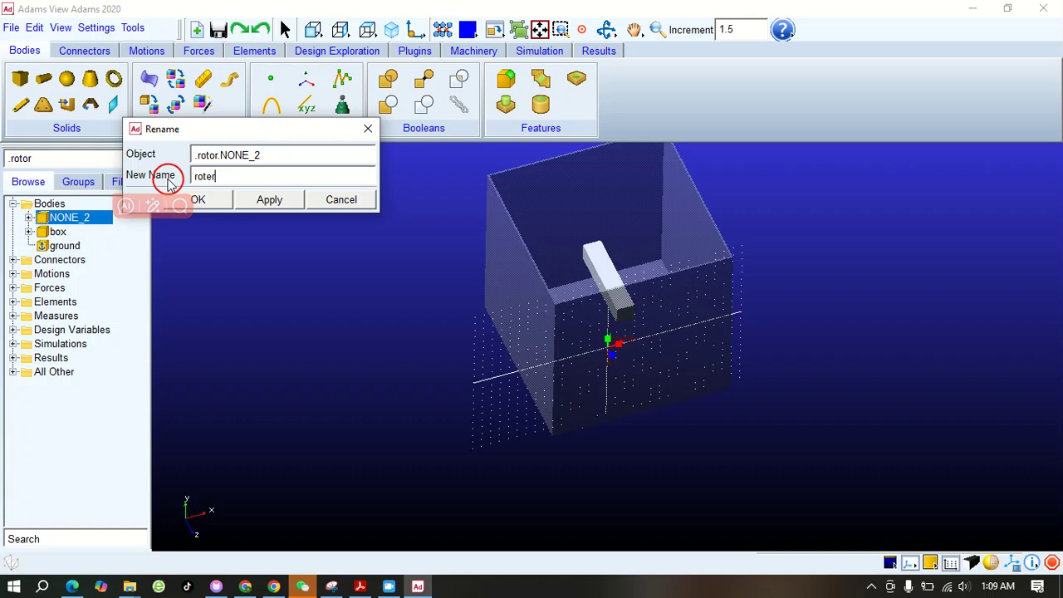
left_click(203, 200)
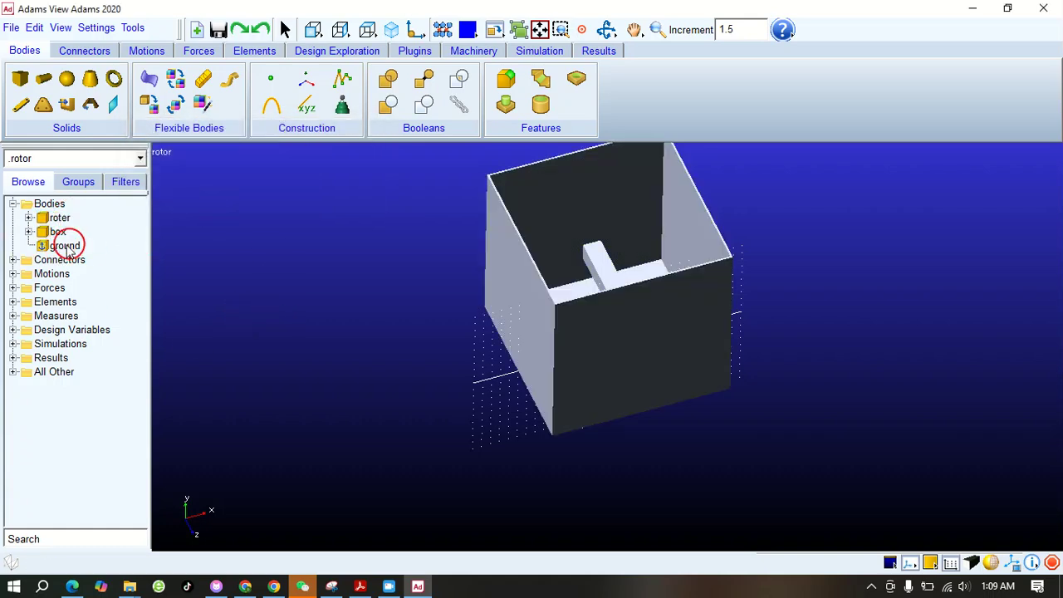
Define the box body's mass by Geometry and Material Type, using steel as the material
right_click(62, 235)
left_click(94, 240)
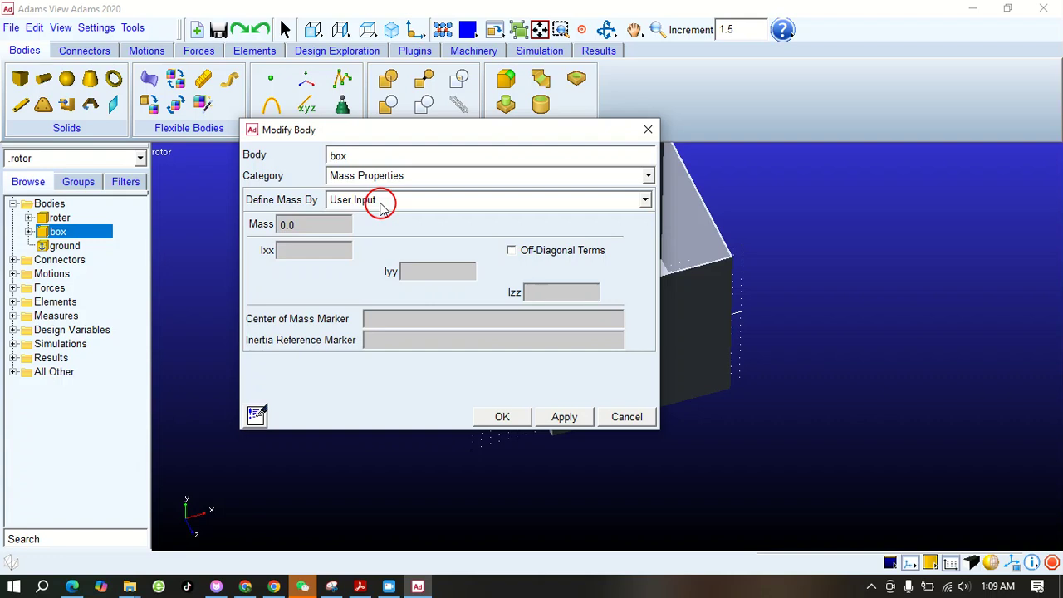
left_click(380, 202)
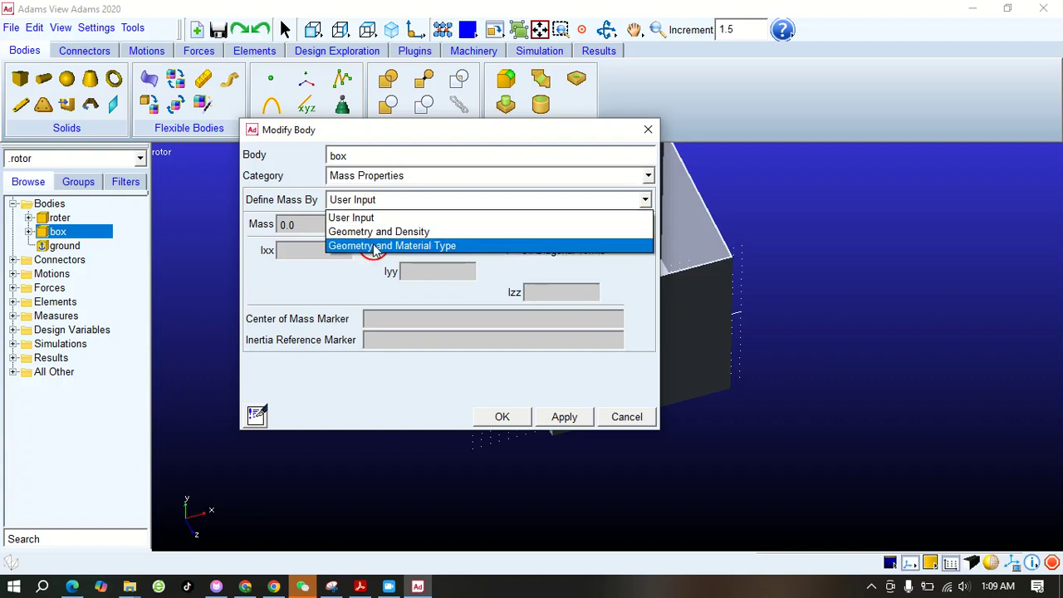
left_click(368, 244)
right_click(360, 223)
mouse_move(390, 231)
mouse_move(488, 267)
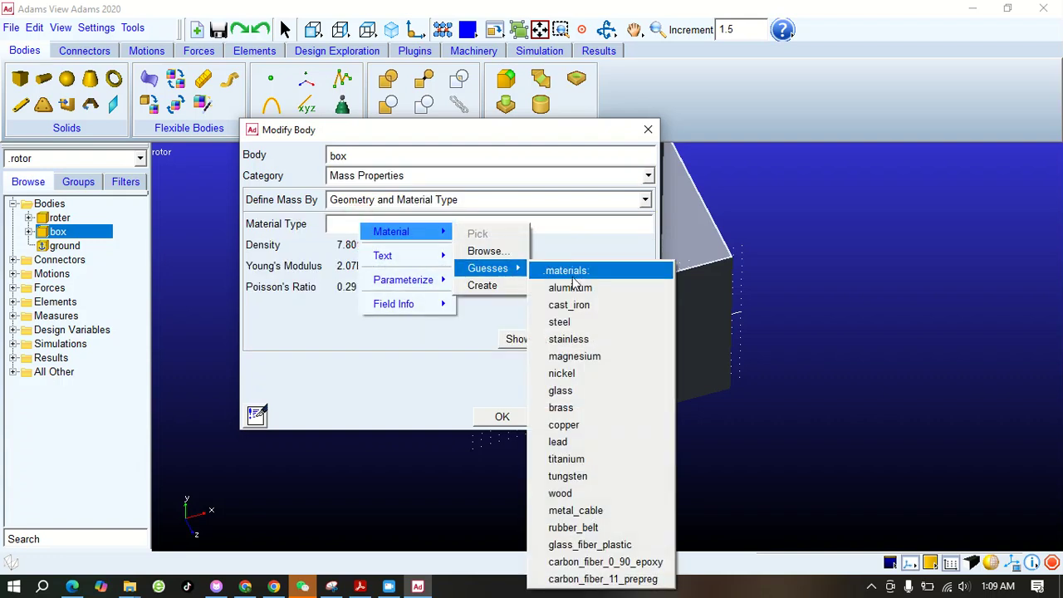
left_click(561, 322)
left_click(503, 416)
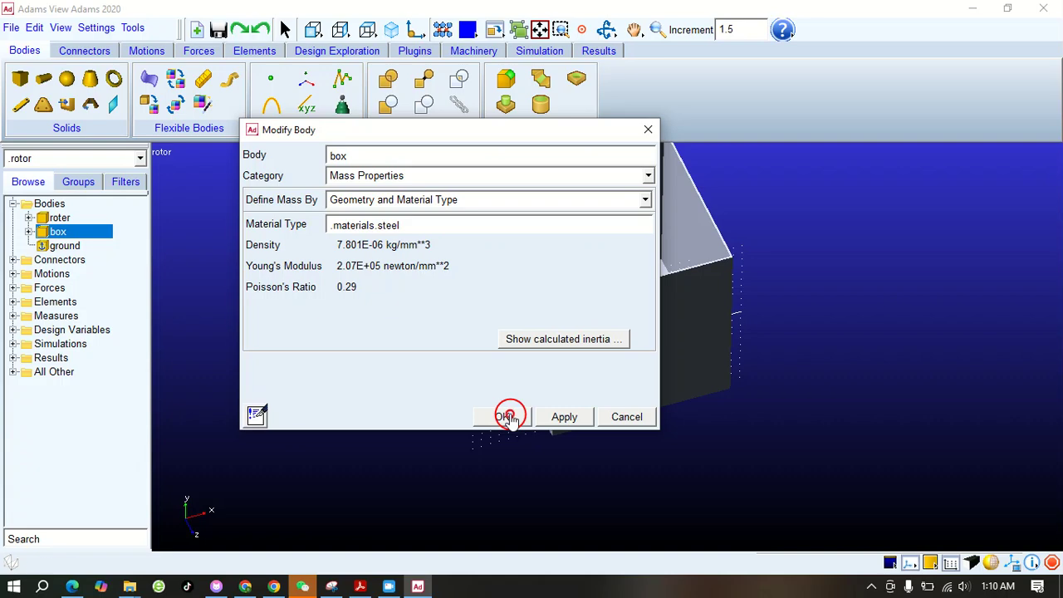
Define the roter body's mass by Geometry and Material Type with steel as the material, and clear the selection
right_click(60, 217)
left_click(91, 226)
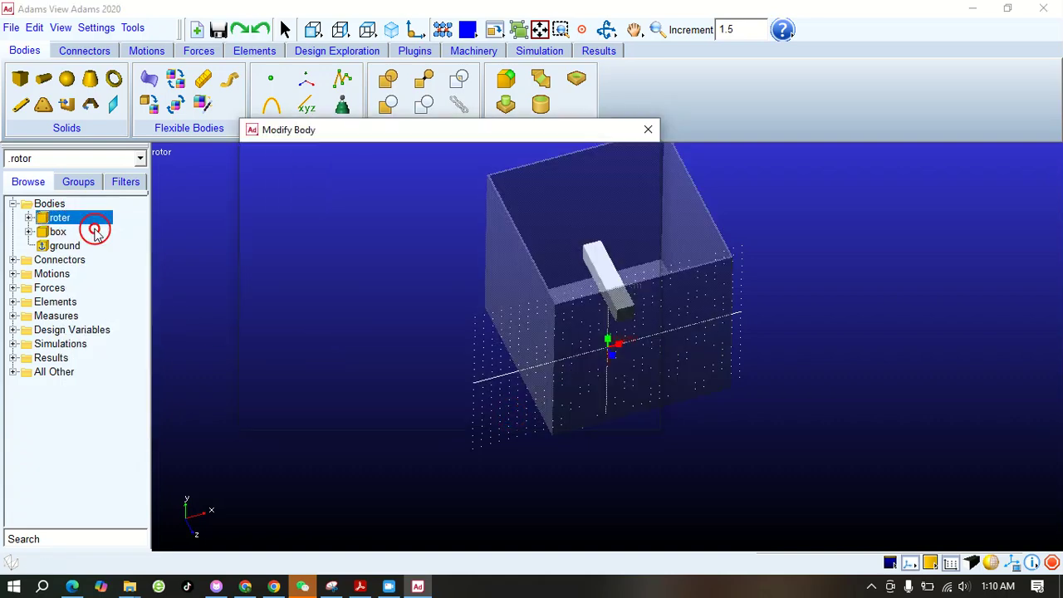
left_click(342, 204)
left_click(357, 242)
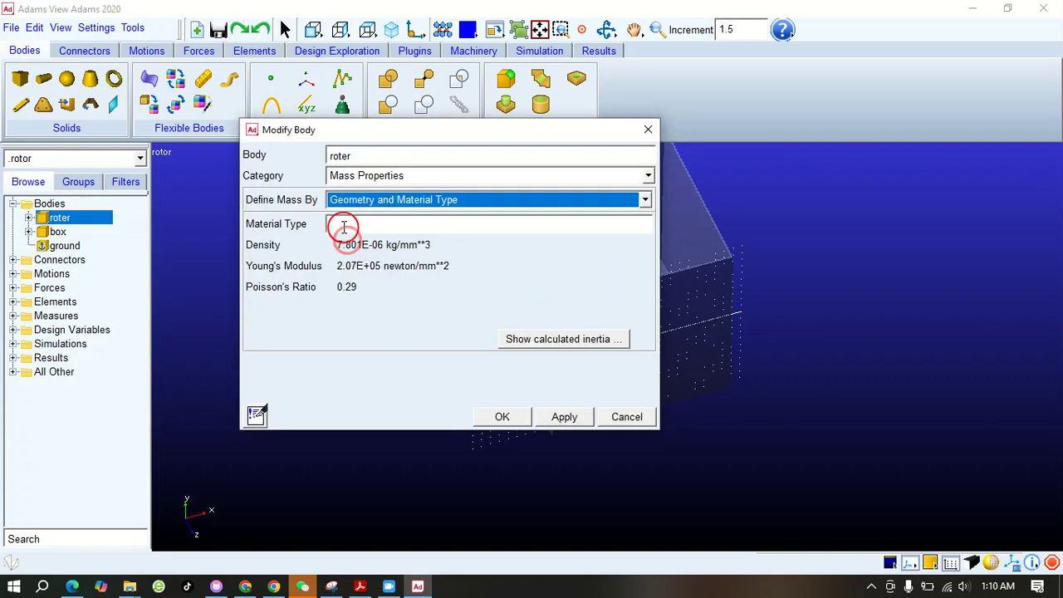
right_click(347, 229)
mouse_move(373, 233)
mouse_move(469, 268)
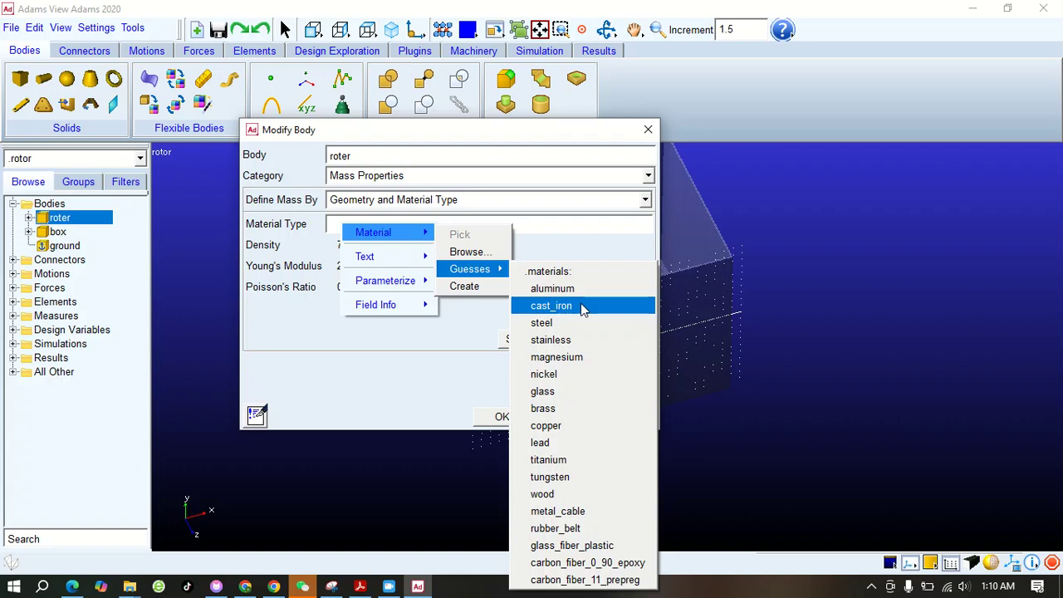
left_click(565, 323)
left_click(497, 418)
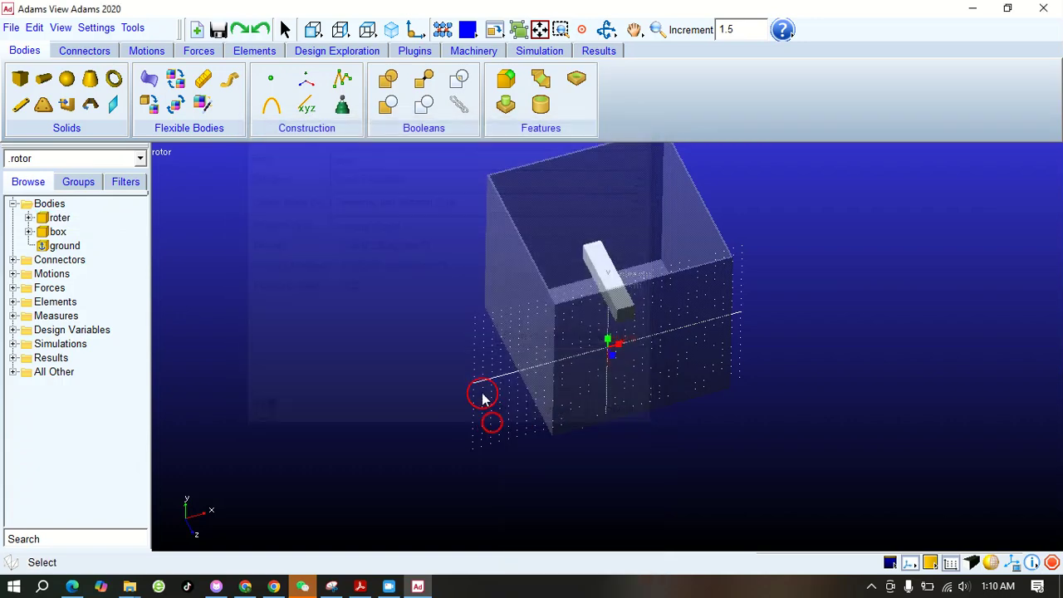
left_click(343, 297)
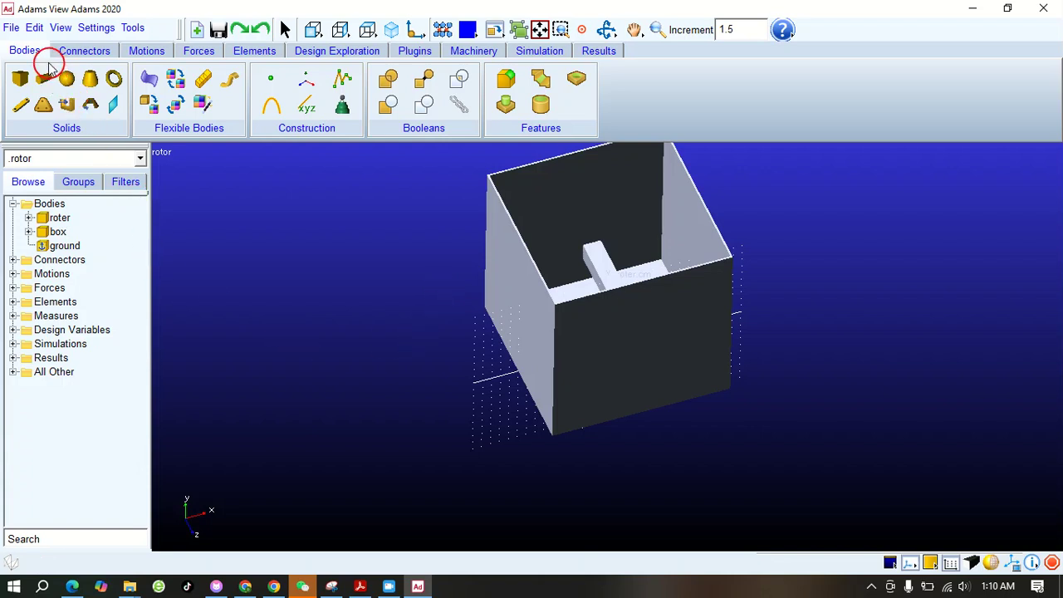
Create a fixed joint between the box and ground at the box's lower front corner, oriented normal to the grid
left_click(81, 51)
left_click(19, 80)
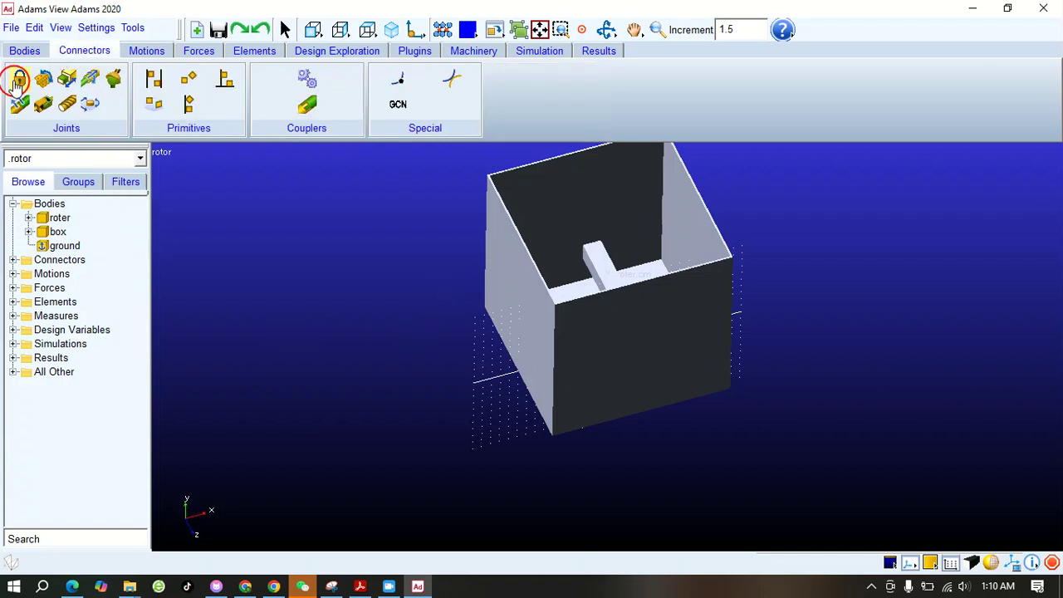
left_click(18, 81)
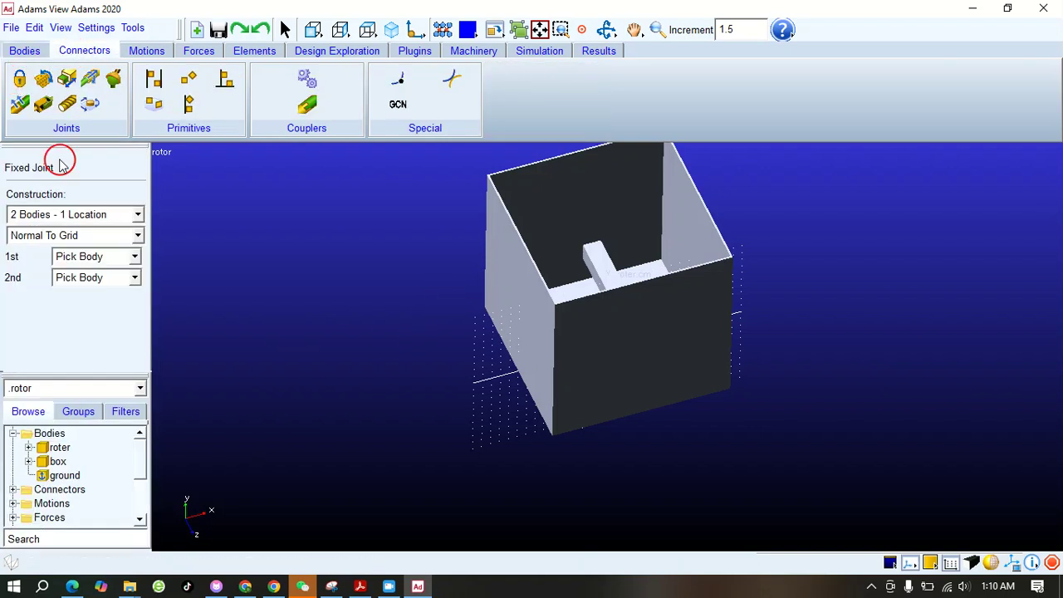
left_click(505, 263)
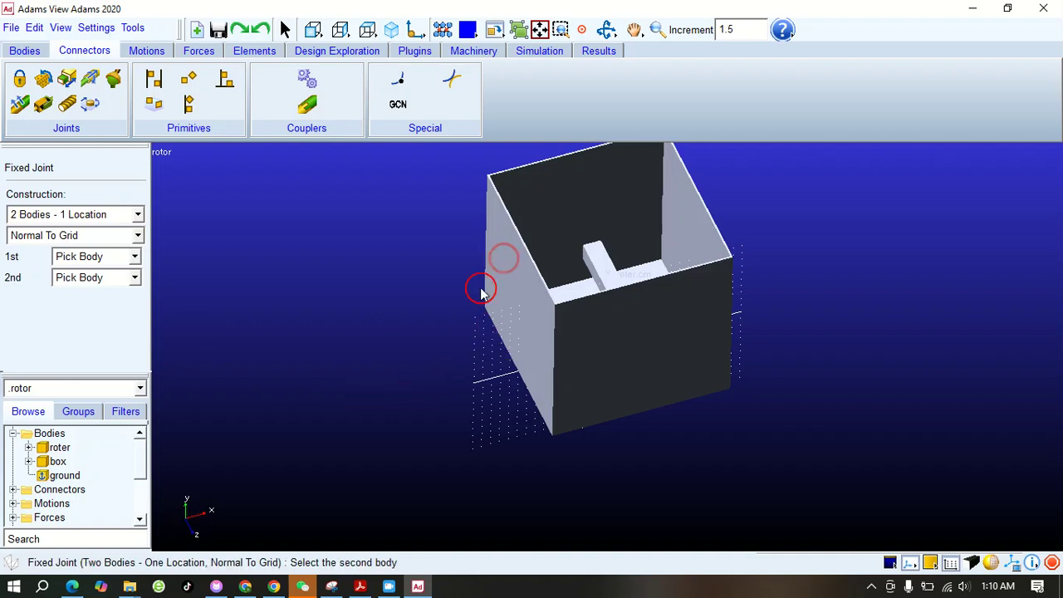
left_click(410, 342)
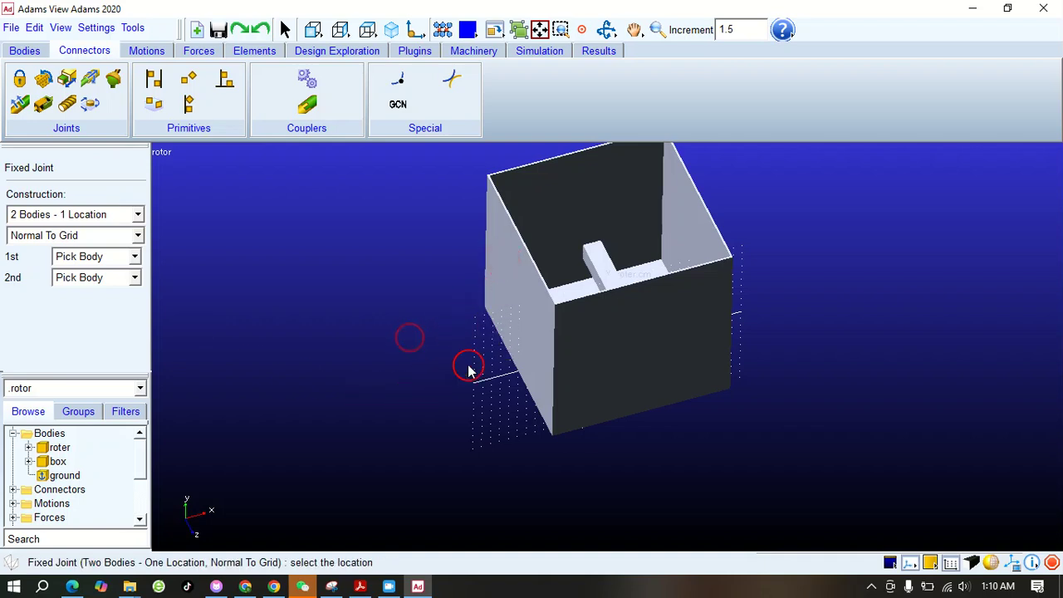
left_click(554, 439)
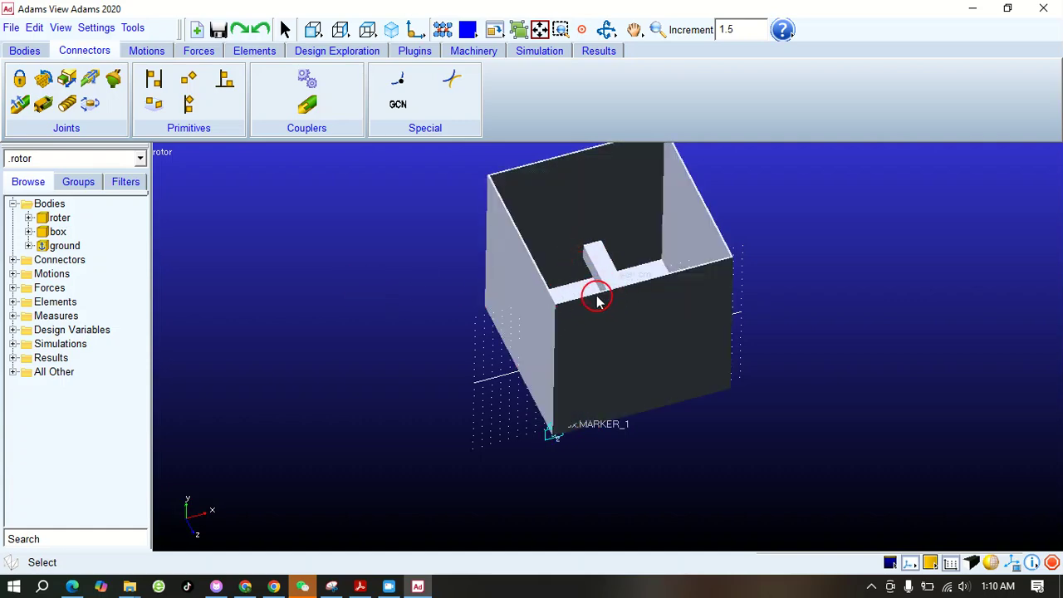
Hide the box body so that the roter bar can be seen on its own up close
left_click(606, 29)
left_click_drag(589, 332, 632, 320)
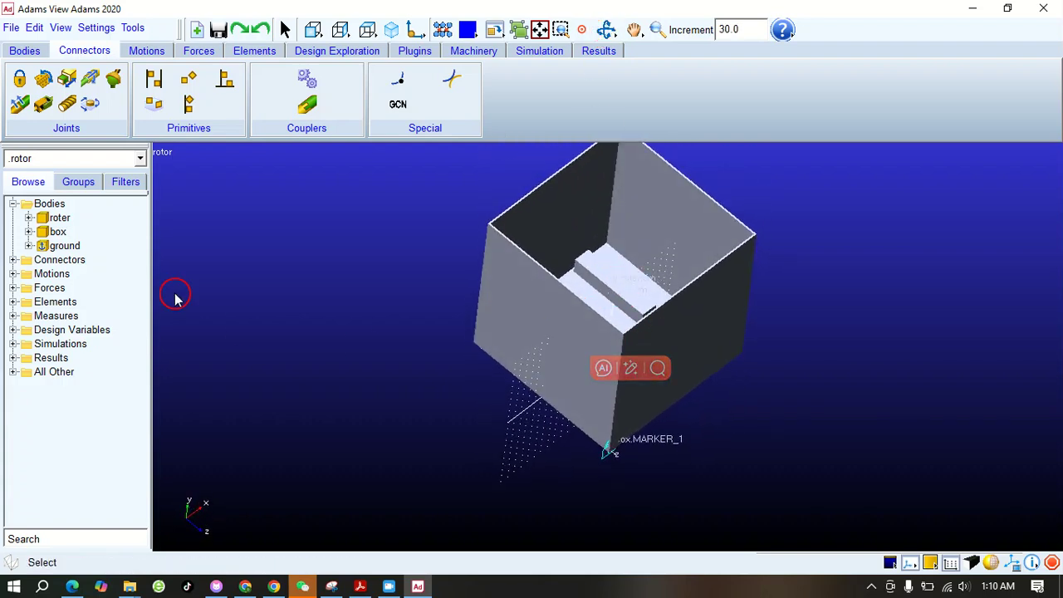
right_click(56, 232)
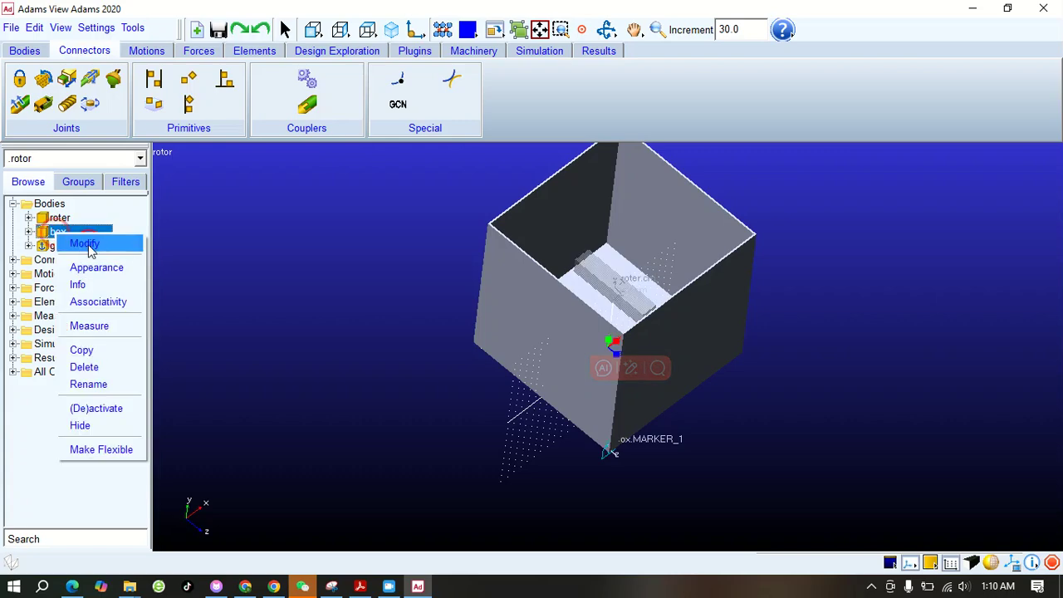
left_click(100, 426)
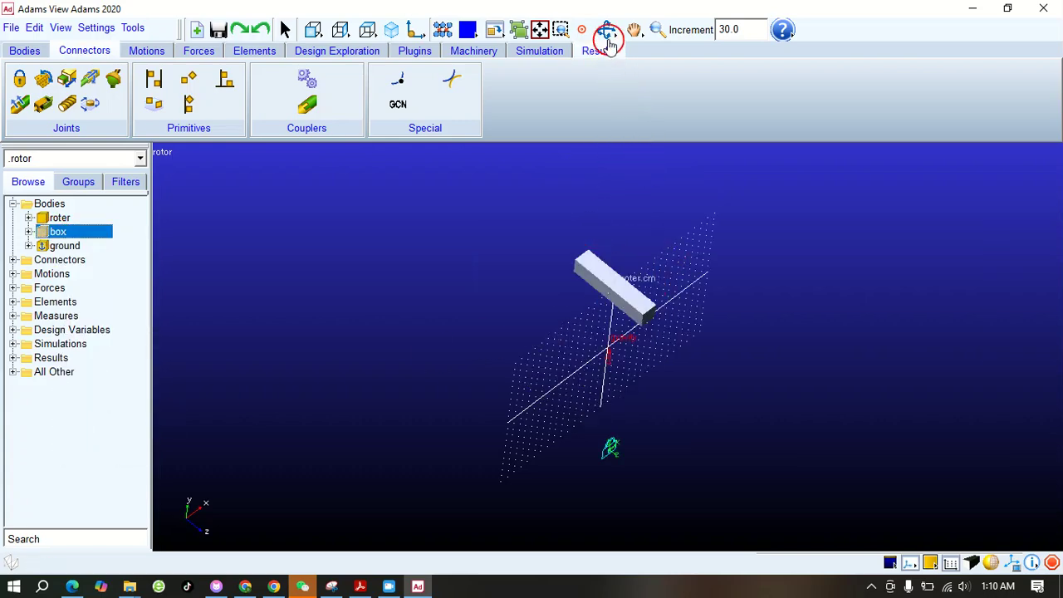
left_click(657, 30)
left_click_drag(598, 242, 609, 275)
left_click(633, 30)
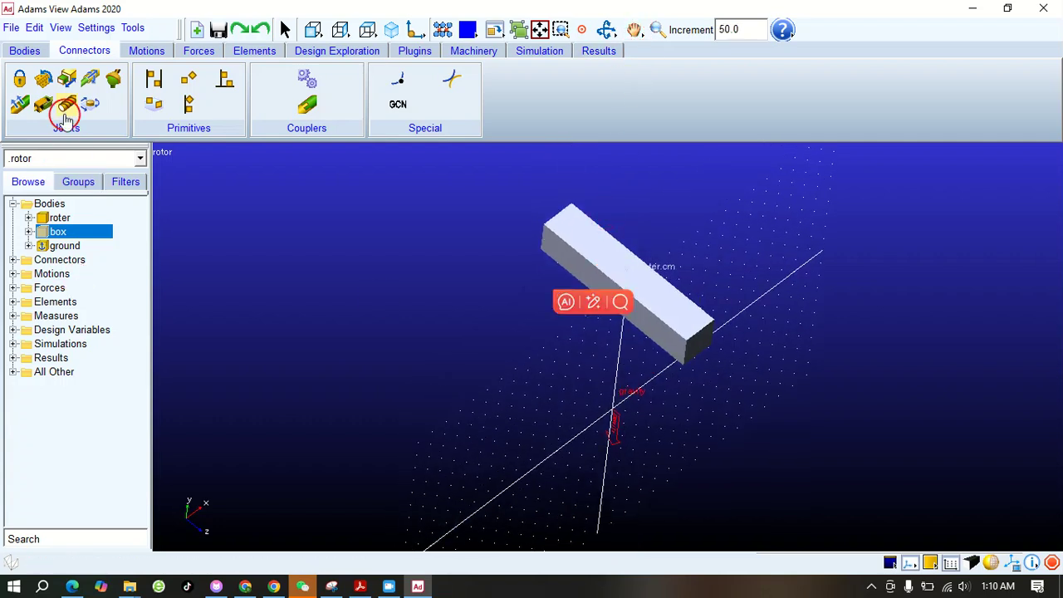
Create a revolute joint between the roter and ground at the roter's centre of mass, oriented normal to the grid
left_click(45, 80)
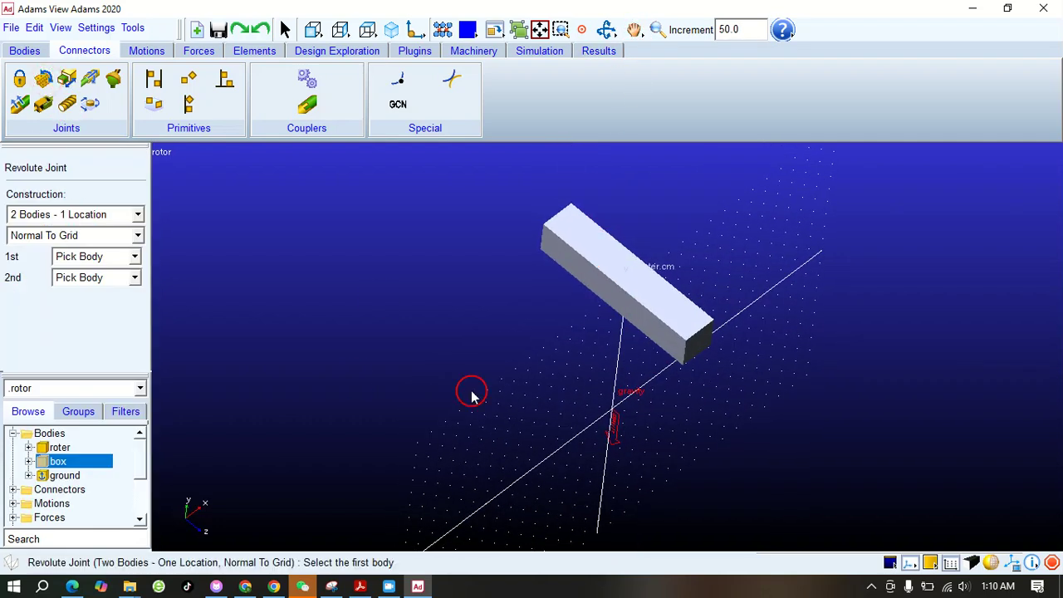
left_click(593, 256)
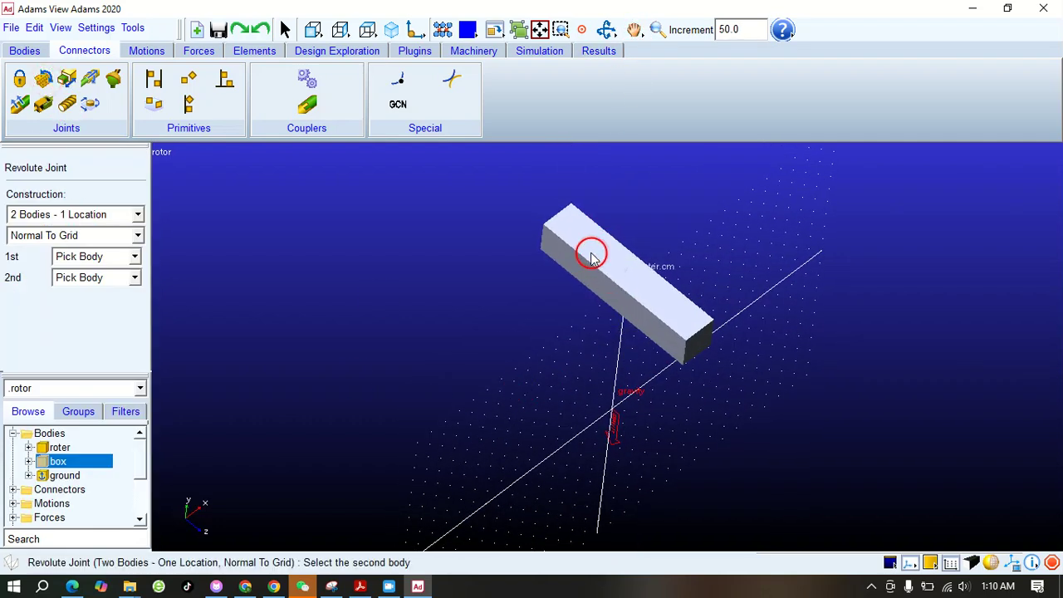
left_click(491, 315)
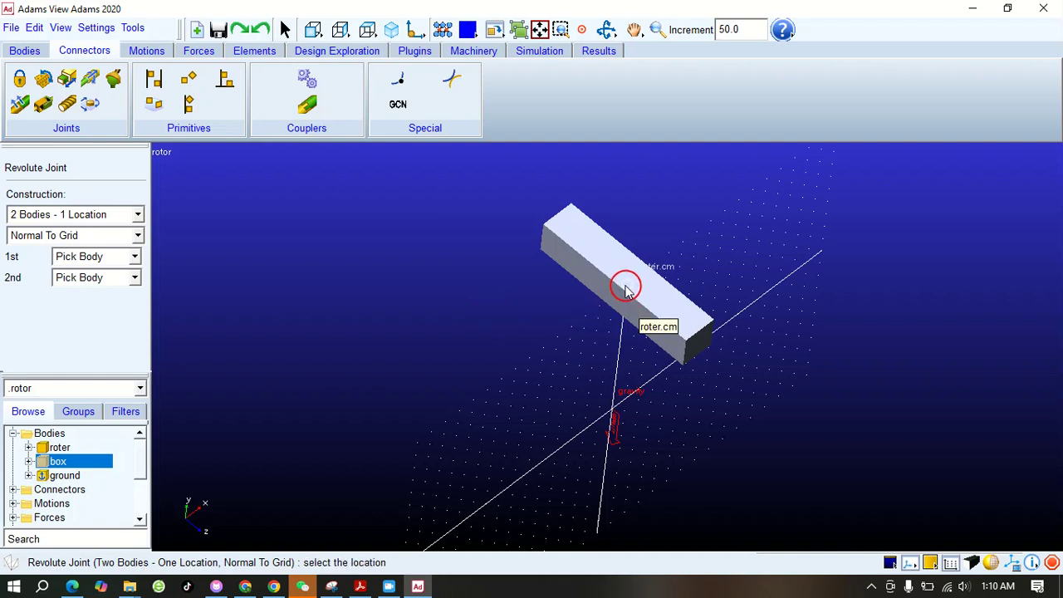
left_click(626, 288)
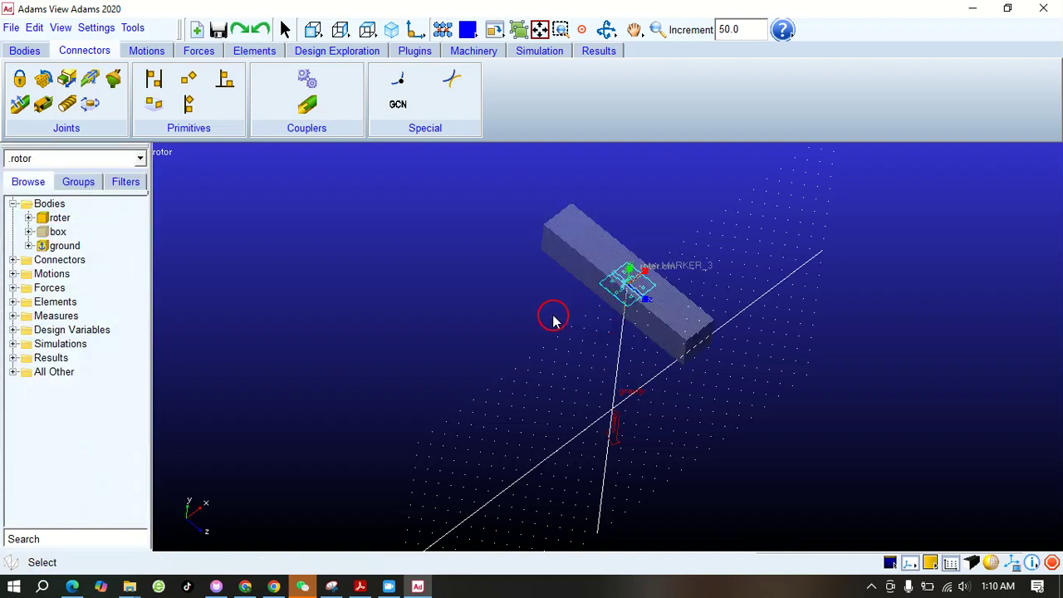
left_click(616, 312)
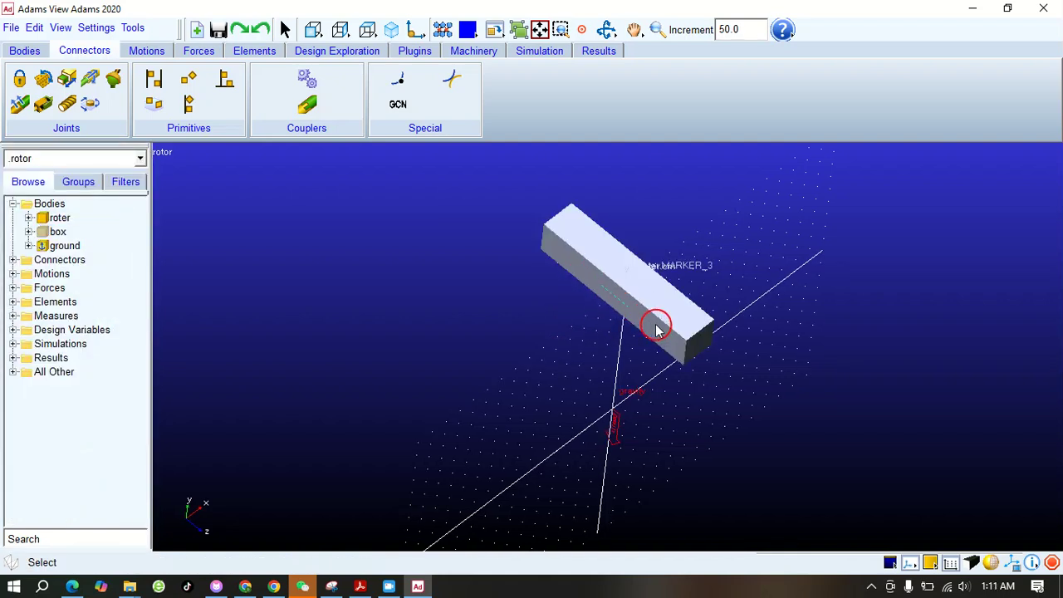
Open the revolute joint JOINT_2 for modification and bring up Precision Move for its position and orientation
left_click(14, 260)
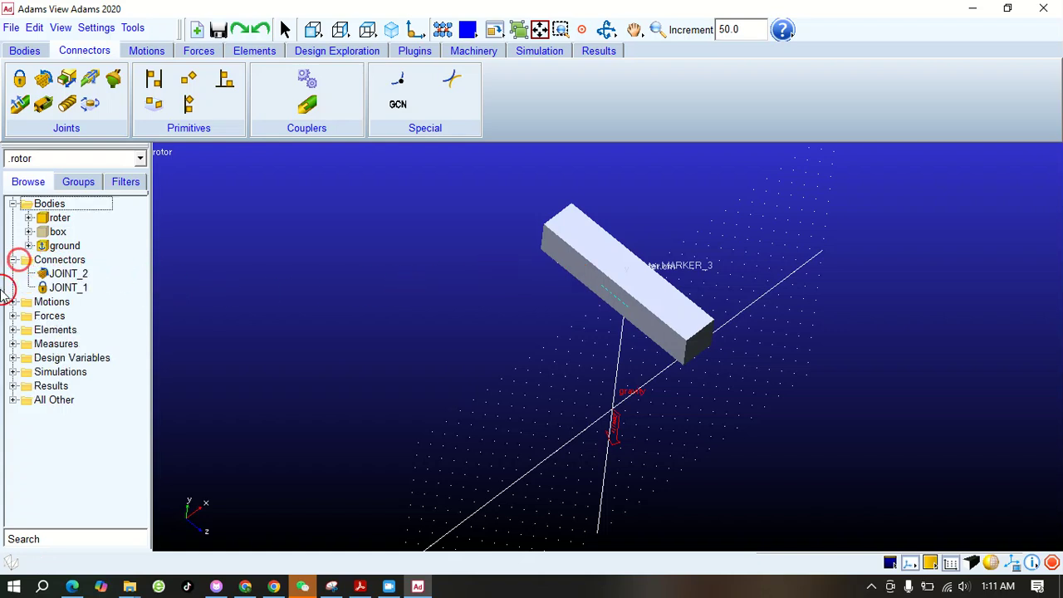
left_click(63, 275)
right_click(65, 276)
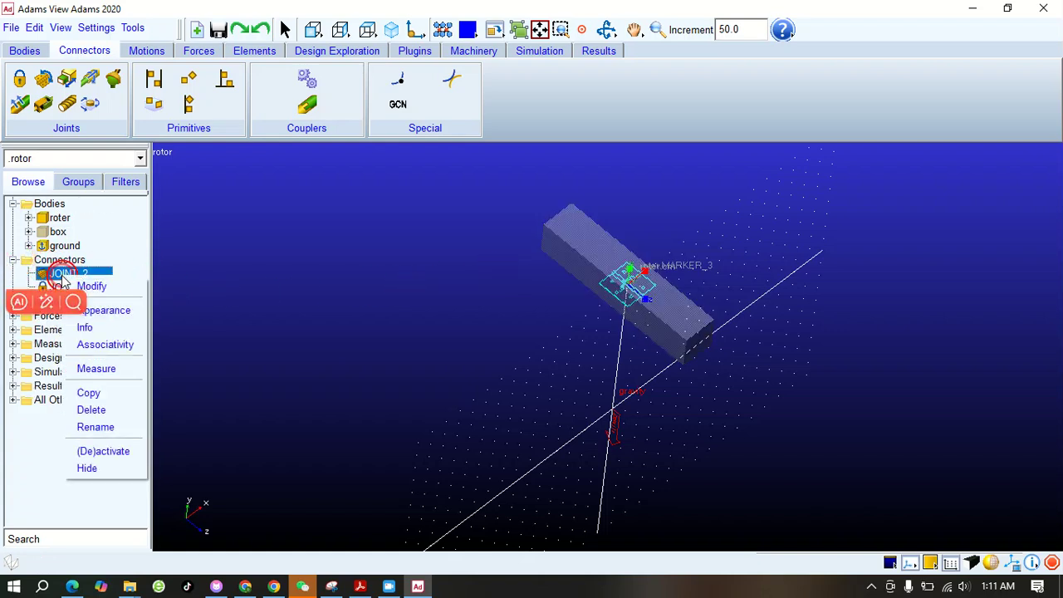
left_click(90, 285)
left_click_drag(756, 324, 471, 180)
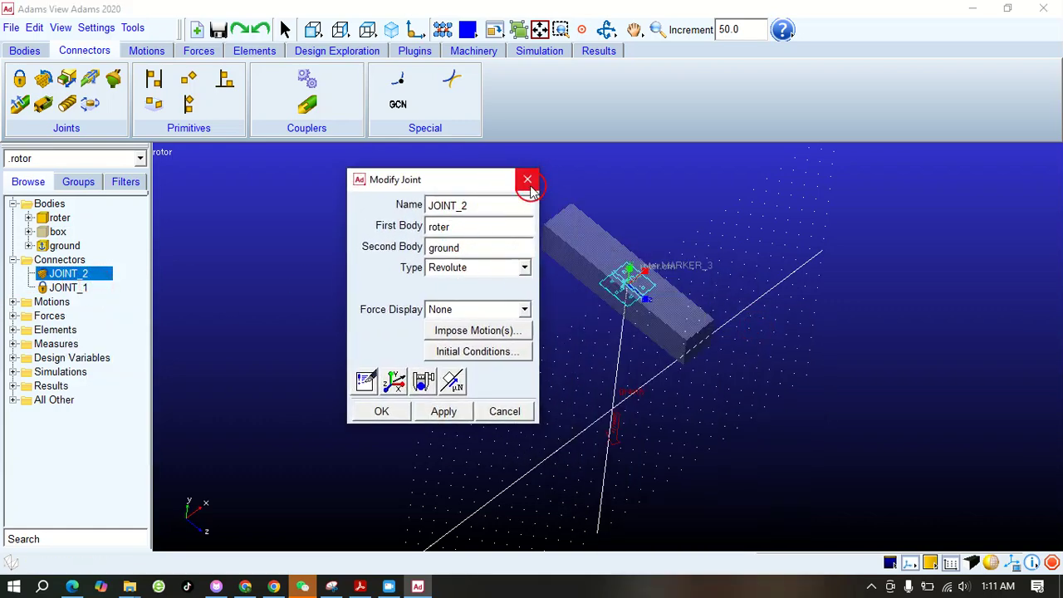
left_click(395, 384)
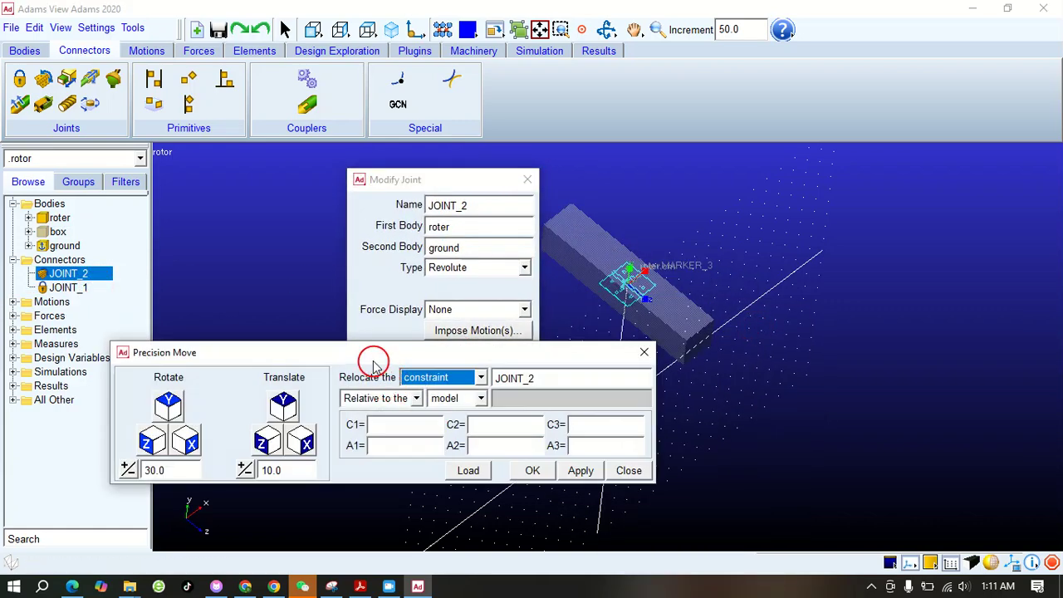
left_click_drag(370, 359, 333, 95)
Rotate the revolute joint 90 degrees about the X axis and confirm the joint modification
left_click_drag(132, 208, 86, 210)
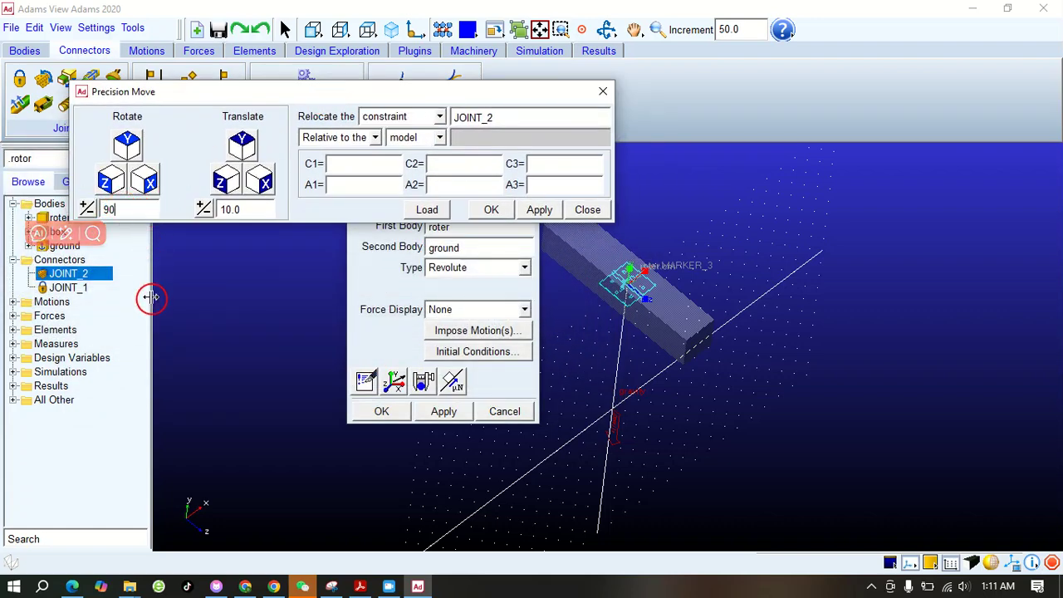
left_click(635, 276)
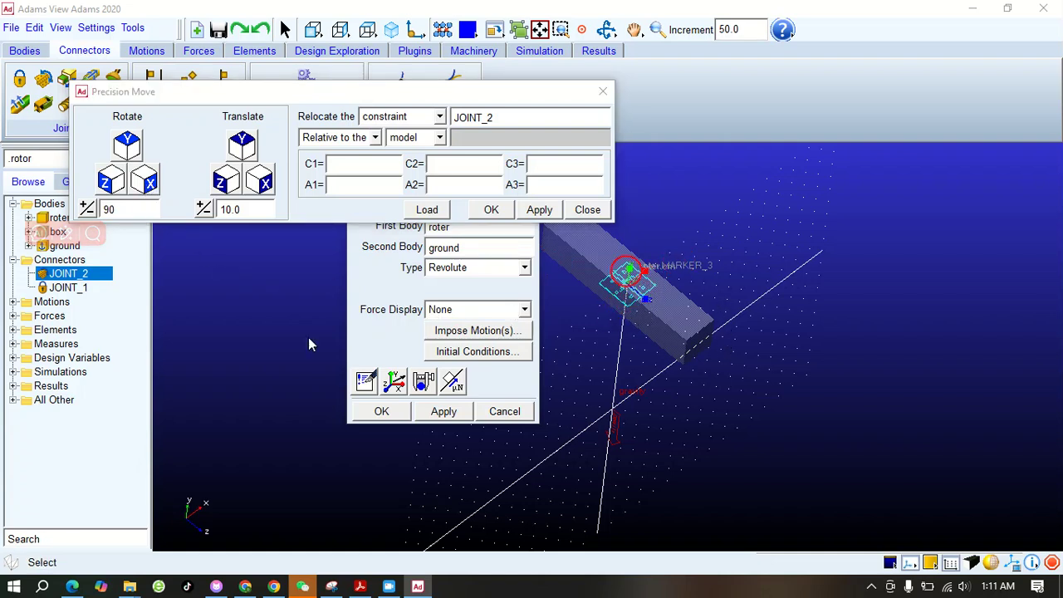
left_click(217, 498)
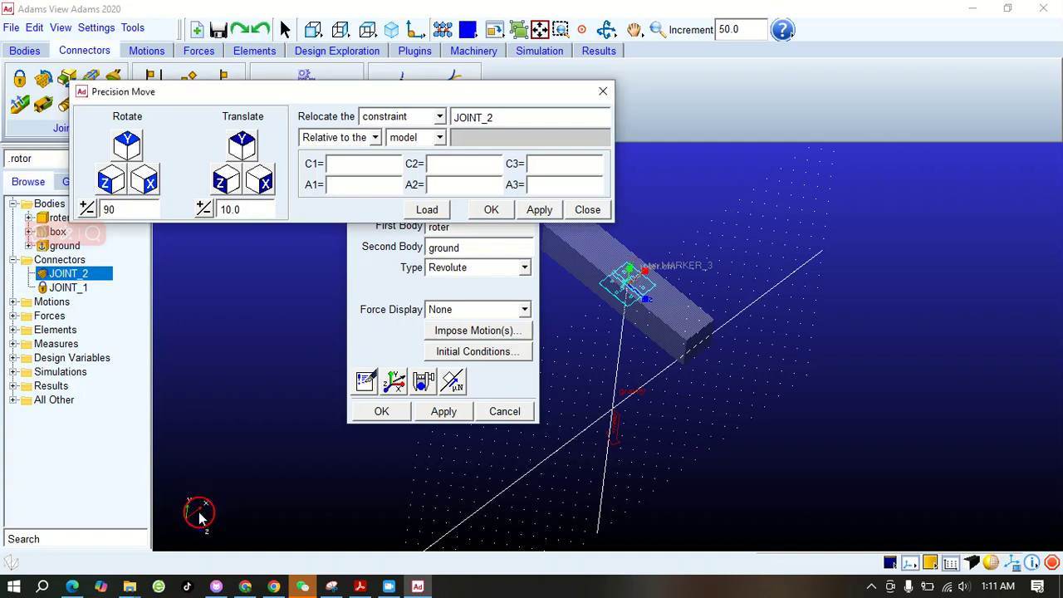
left_click(728, 380)
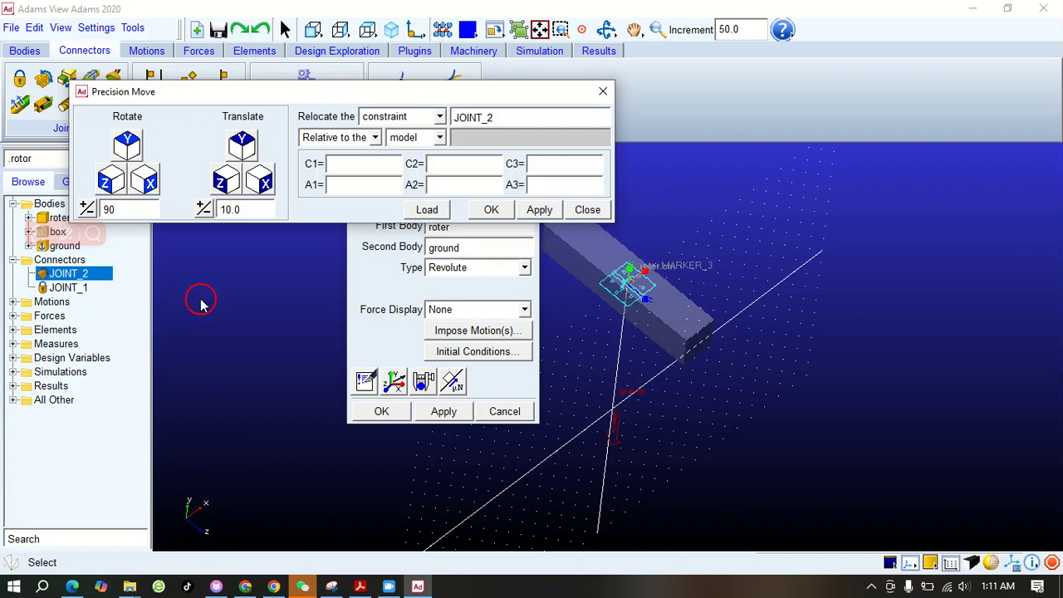
left_click(145, 178)
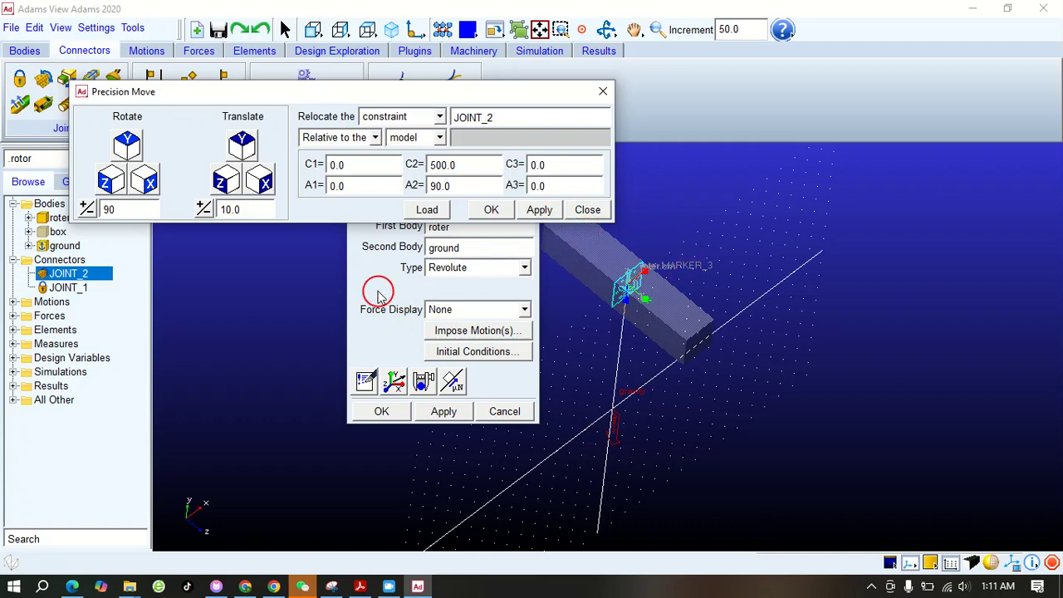
left_click(493, 213)
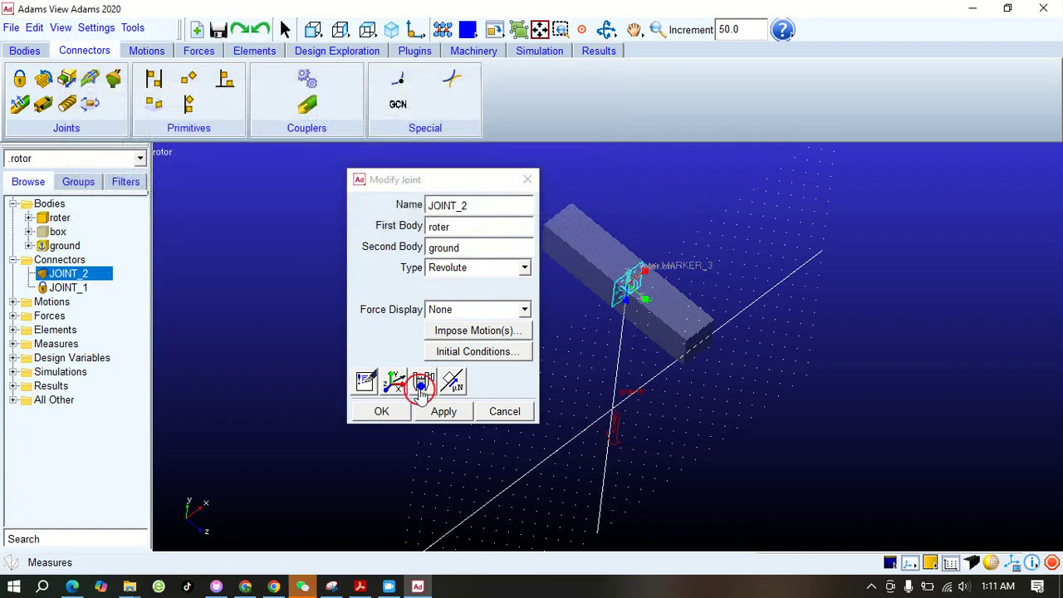
left_click(388, 412)
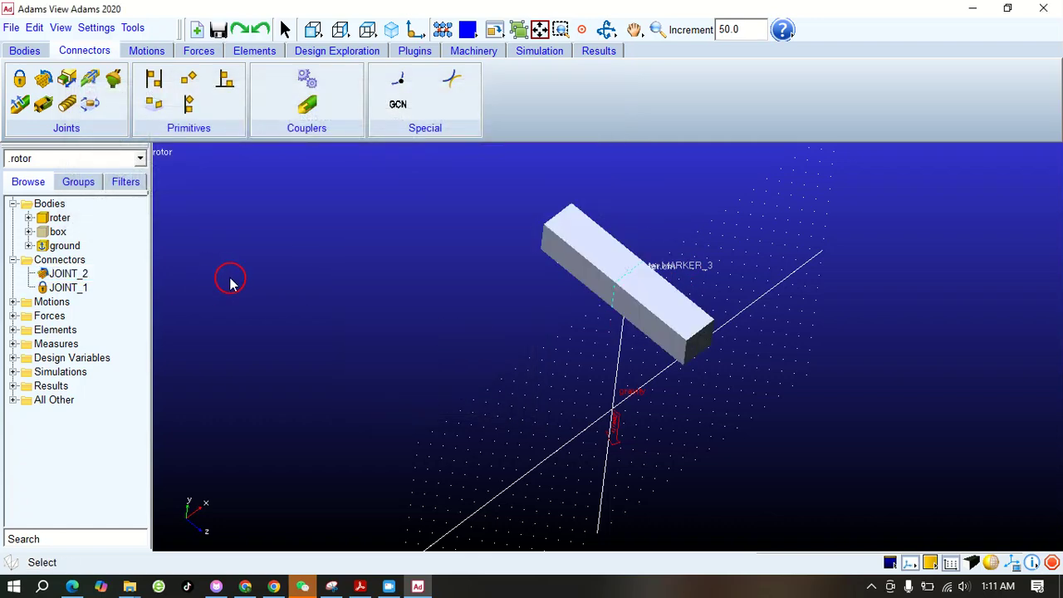
Show the hidden box body again so that it encloses the roter bar
right_click(58, 231)
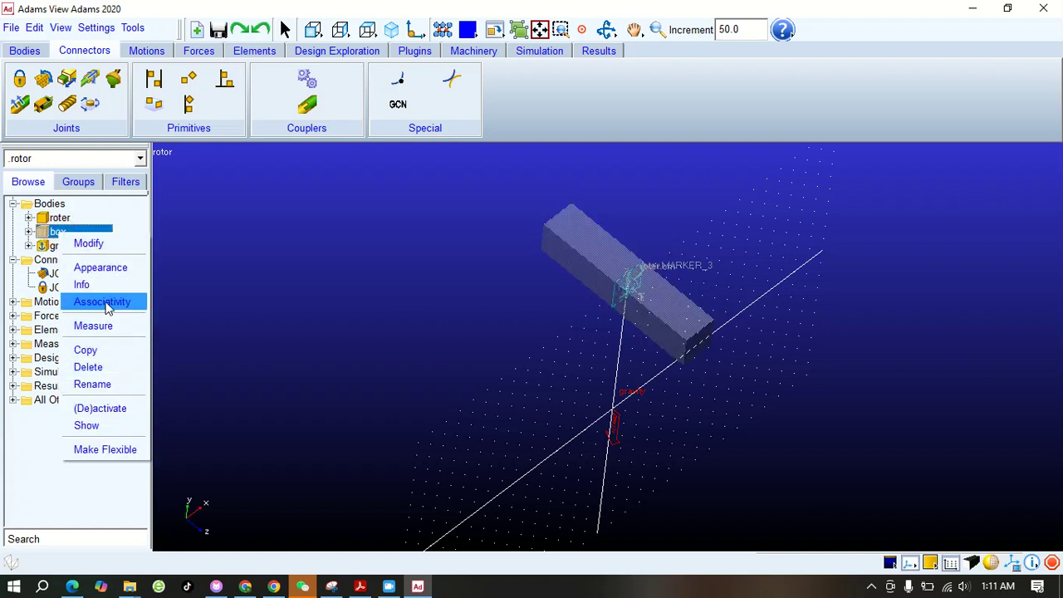
left_click(123, 242)
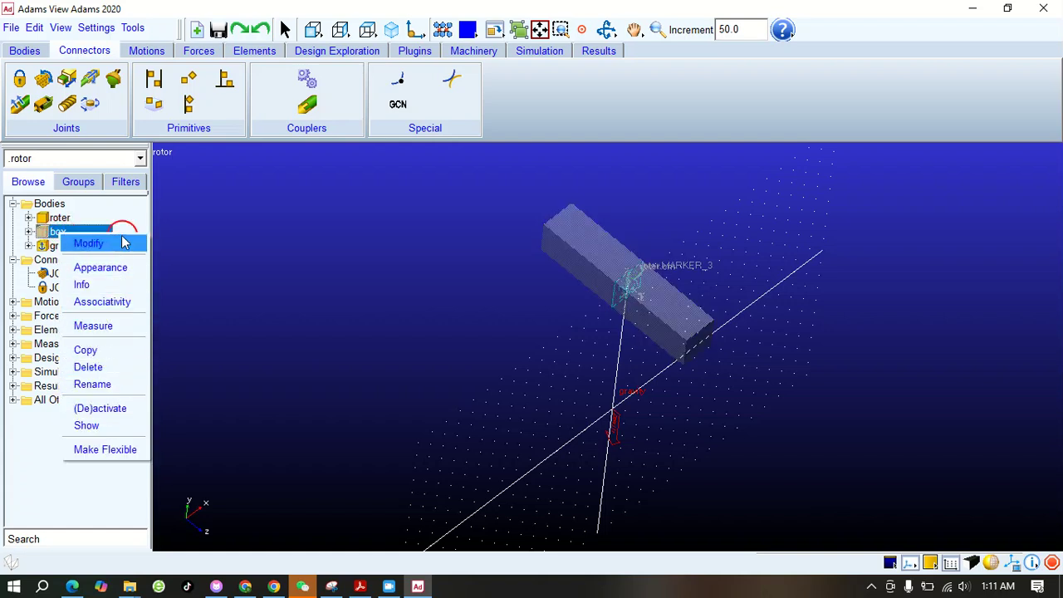
left_click(98, 426)
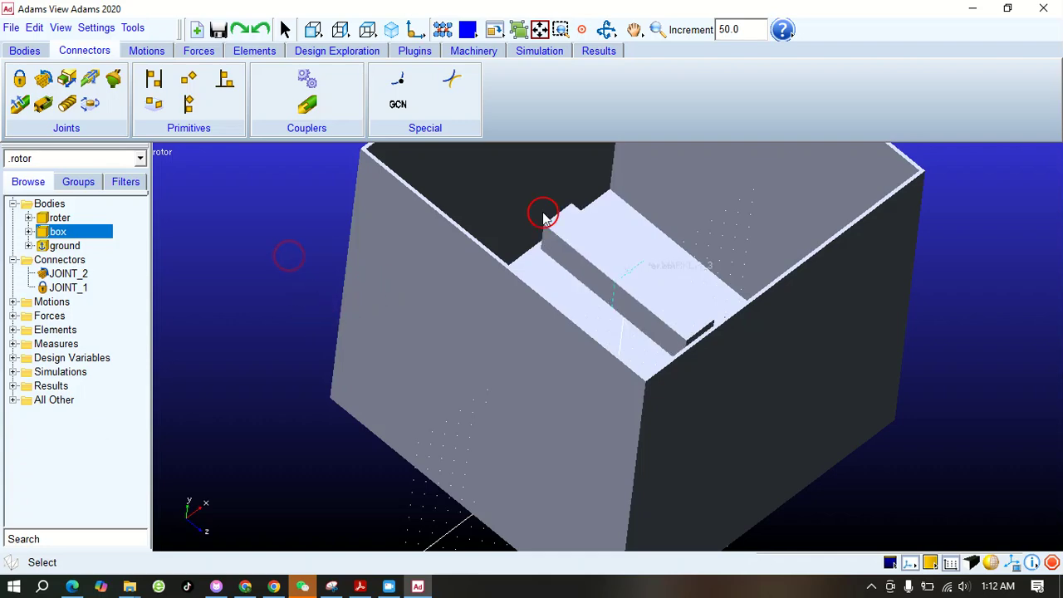
left_click(656, 30)
left_click_drag(636, 208, 638, 231)
double_click(136, 241)
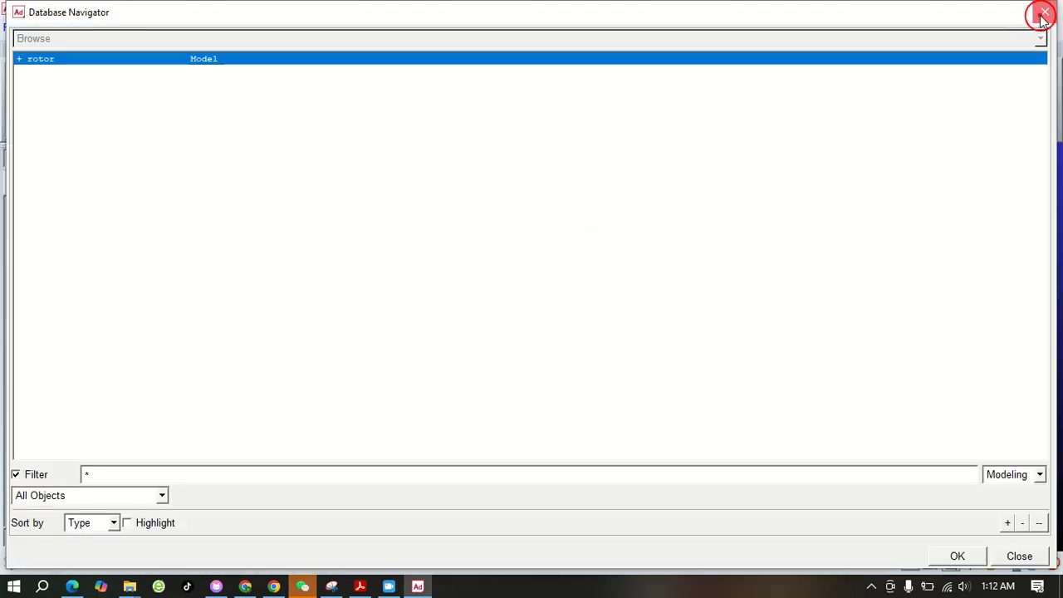
left_click(1040, 14)
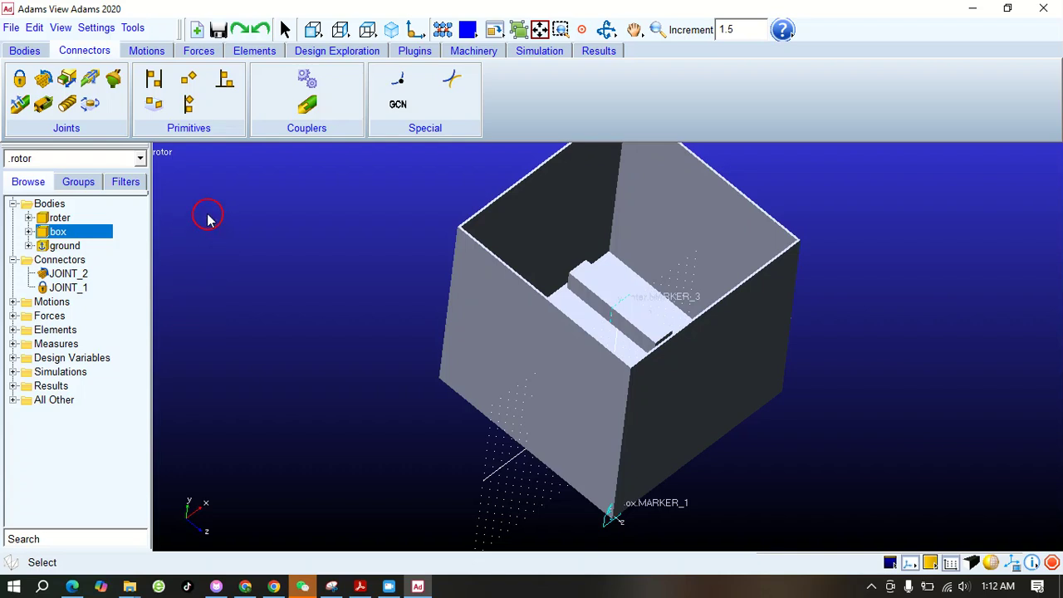
Apply a rotational joint motion to the roter's revolute joint JOINT_2
left_click(145, 51)
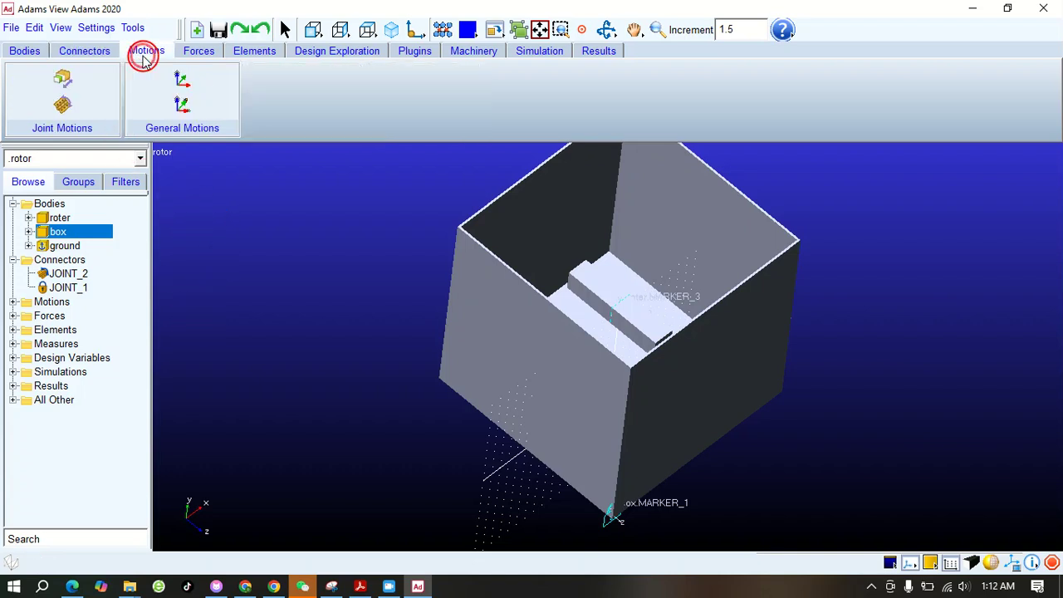
left_click(65, 105)
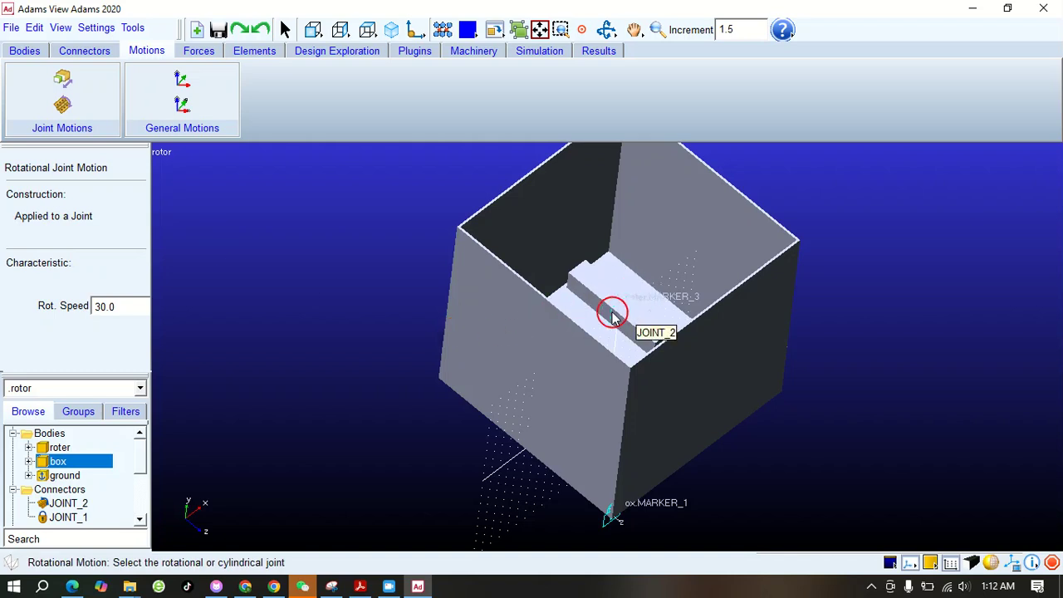
left_click(613, 313)
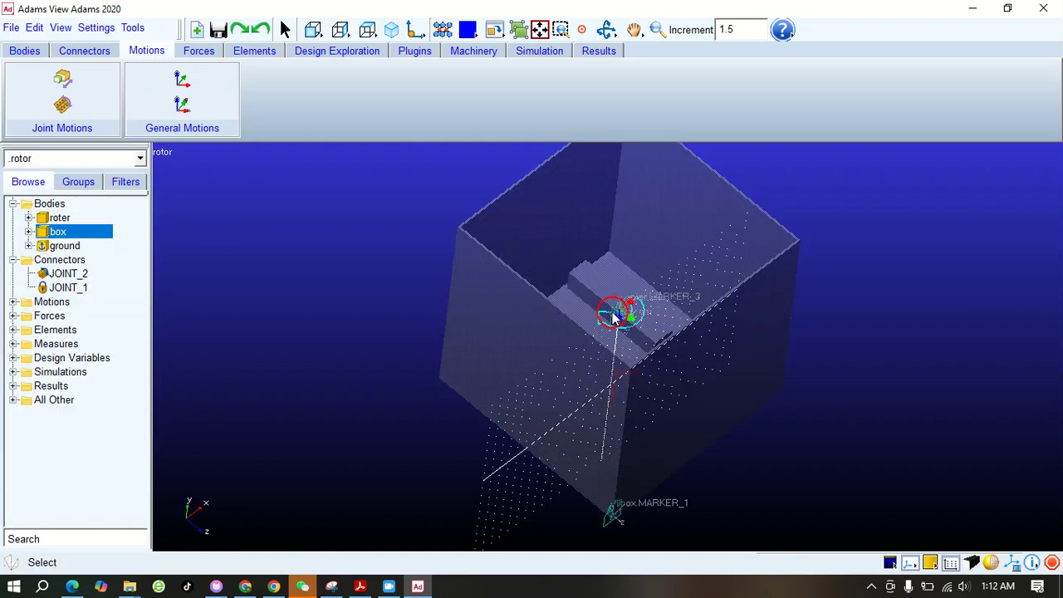
Modify the rotational motion on JOINT_2 so its displacement function is 360.0d * time
left_click(15, 303)
right_click(80, 315)
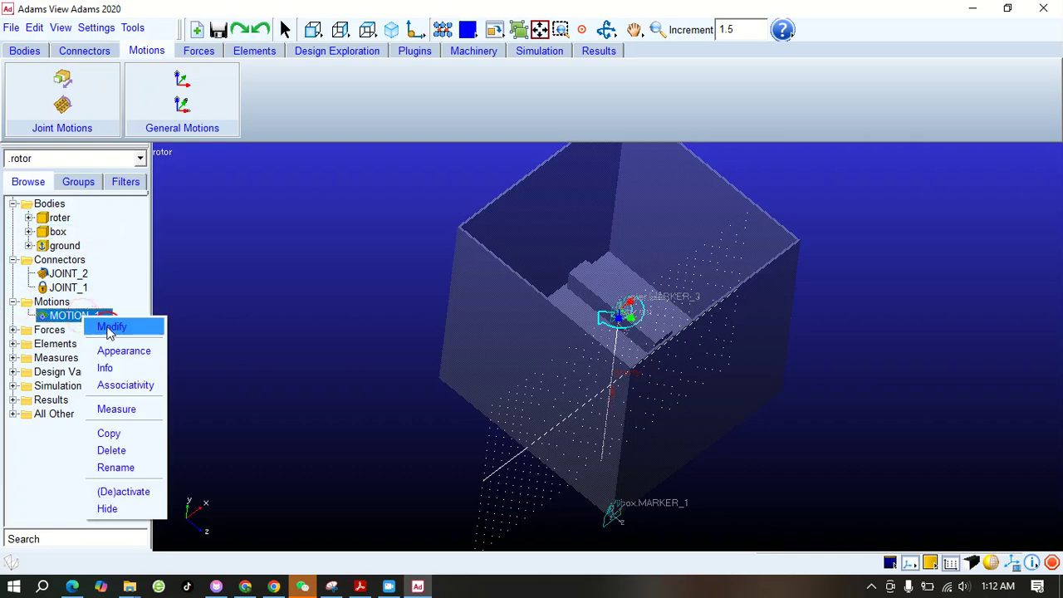
left_click(108, 328)
left_click(798, 416)
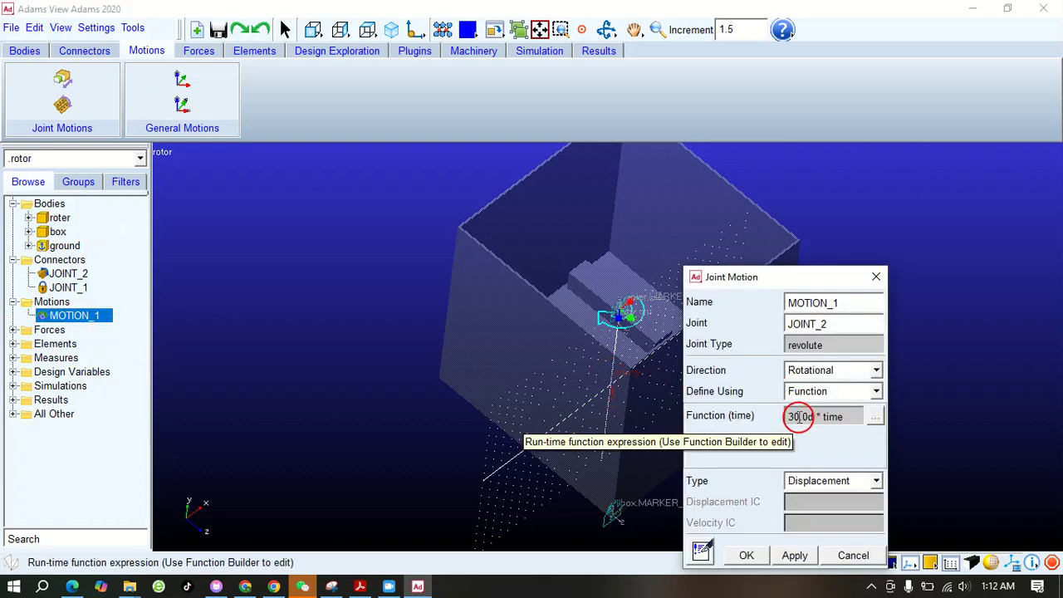
left_click_drag(796, 416, 790, 416)
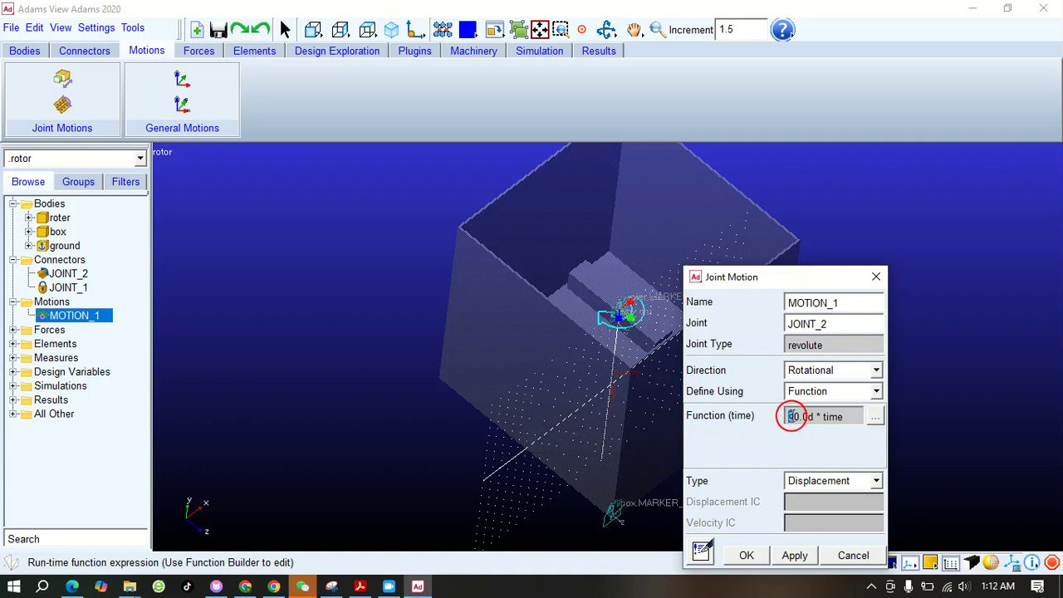
type("10")
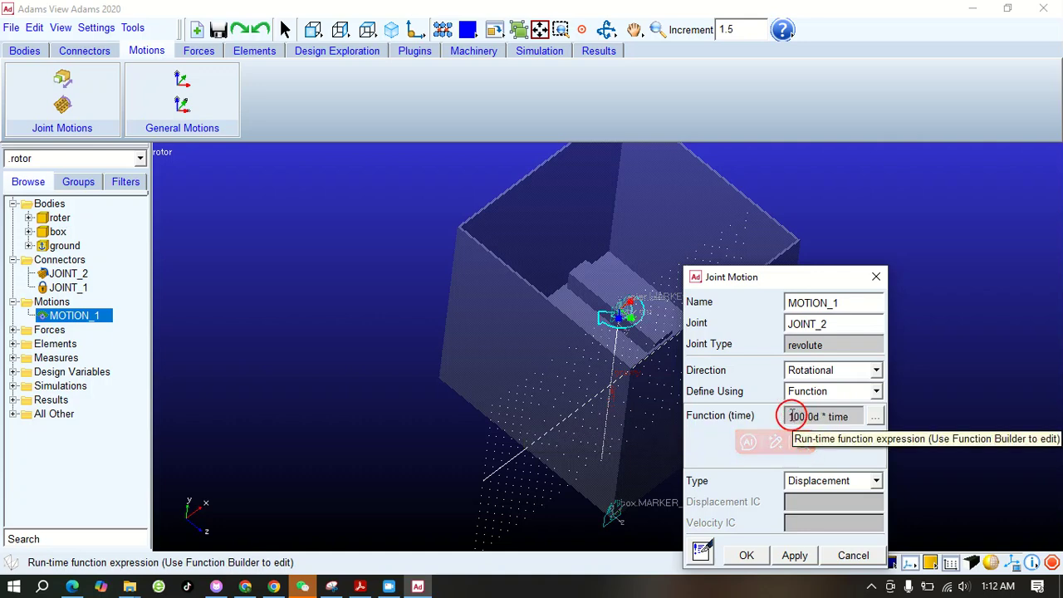
left_click_drag(819, 277, 786, 206)
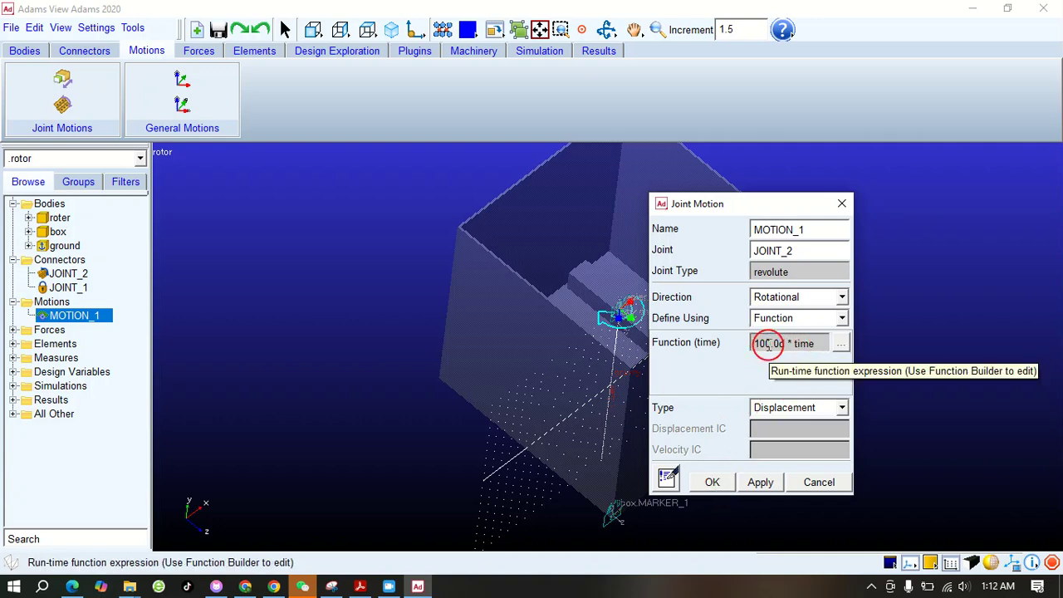
left_click_drag(770, 343, 758, 343)
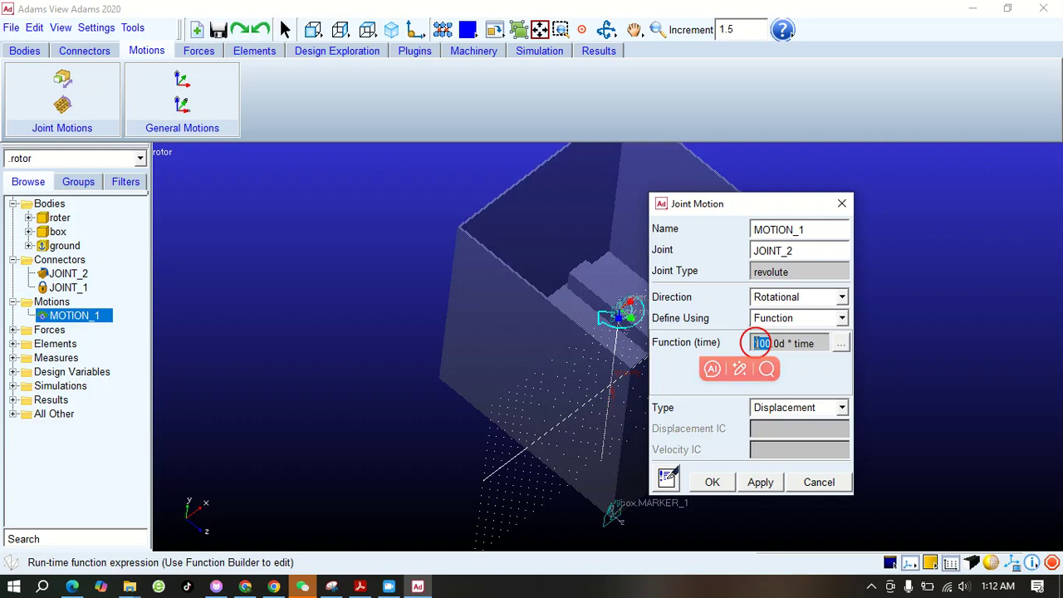
type("36")
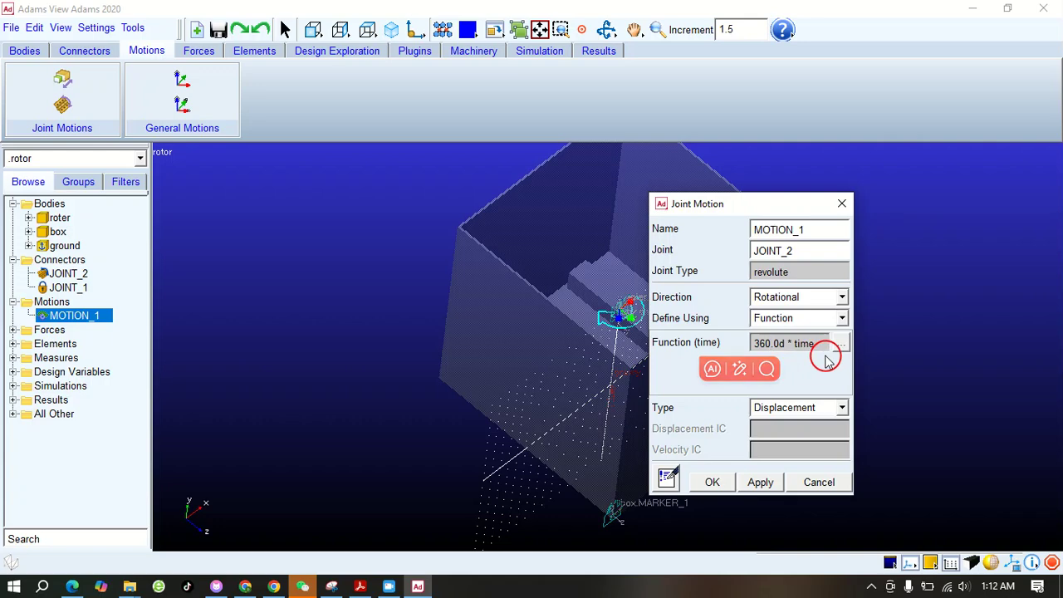
left_click(715, 484)
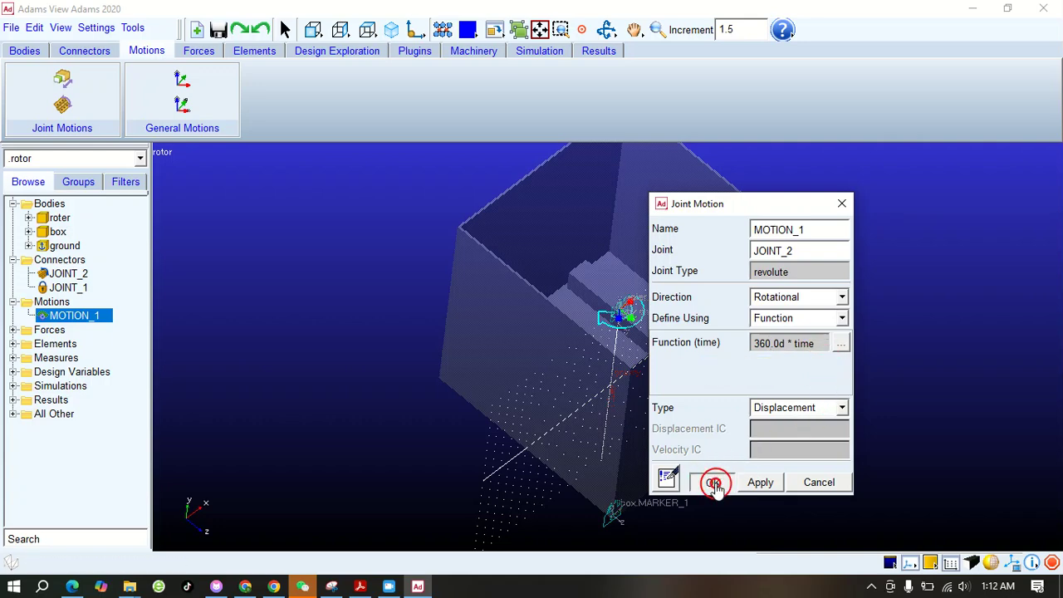
left_click(348, 340)
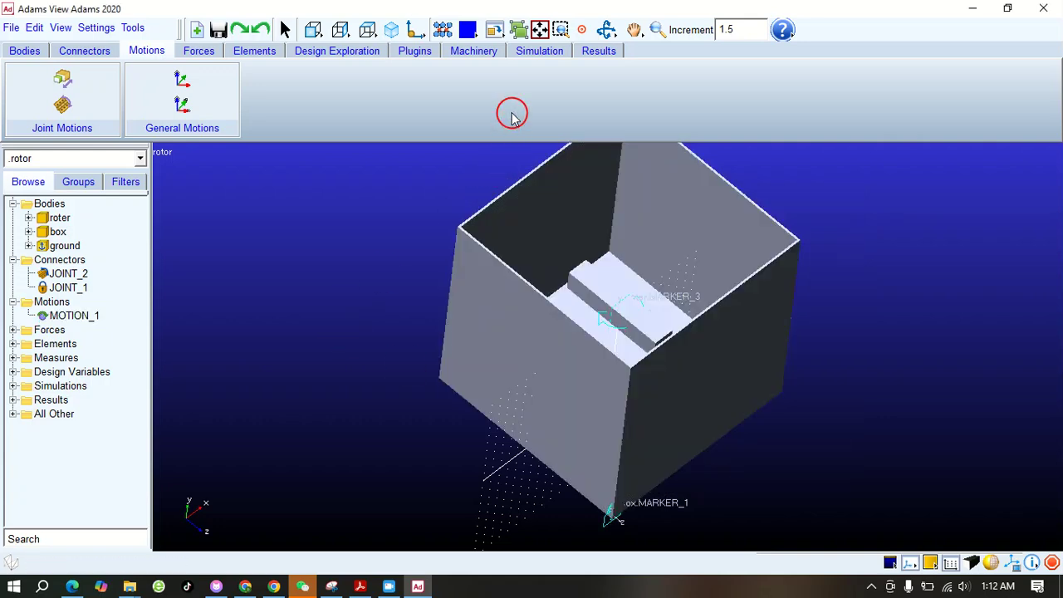
Run a simulation with end time 10 and 1000 steps, and reset the model to its input configuration
left_click(542, 56)
left_click(198, 83)
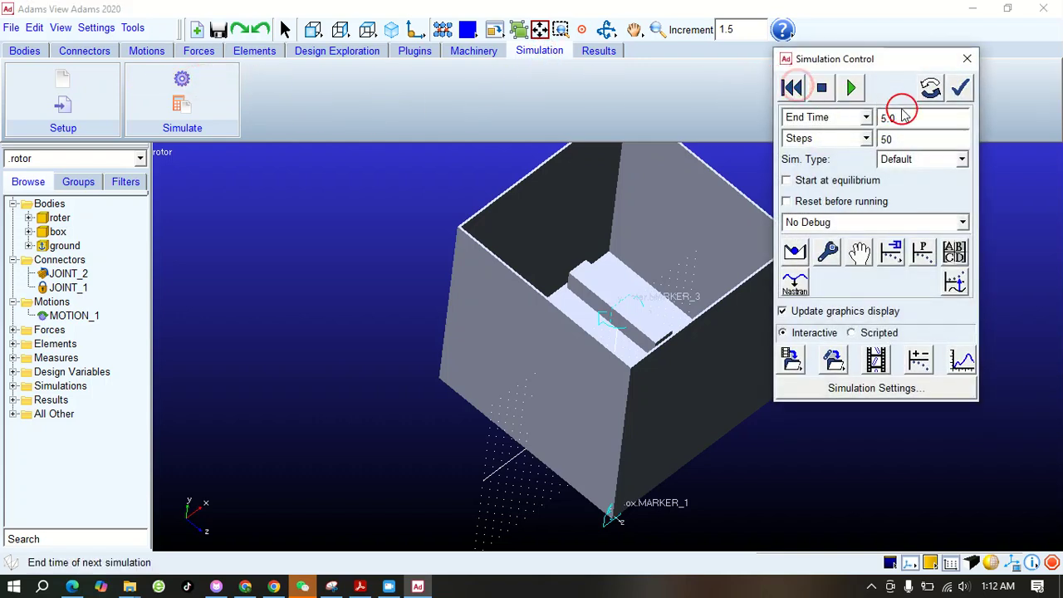
left_click_drag(897, 119, 859, 121)
type("10")
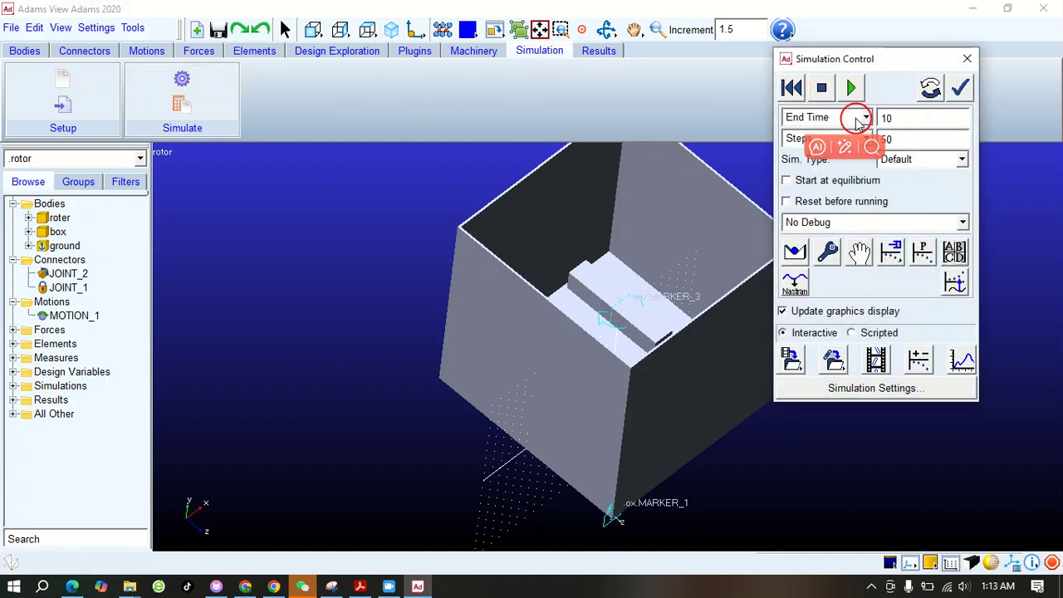
left_click_drag(920, 143, 864, 140)
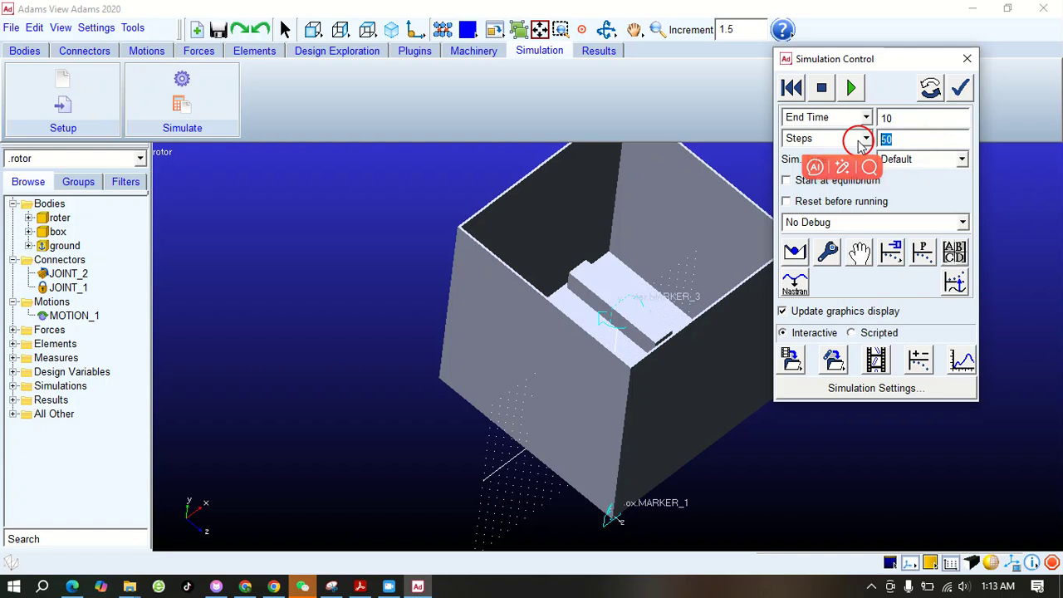
type("1000")
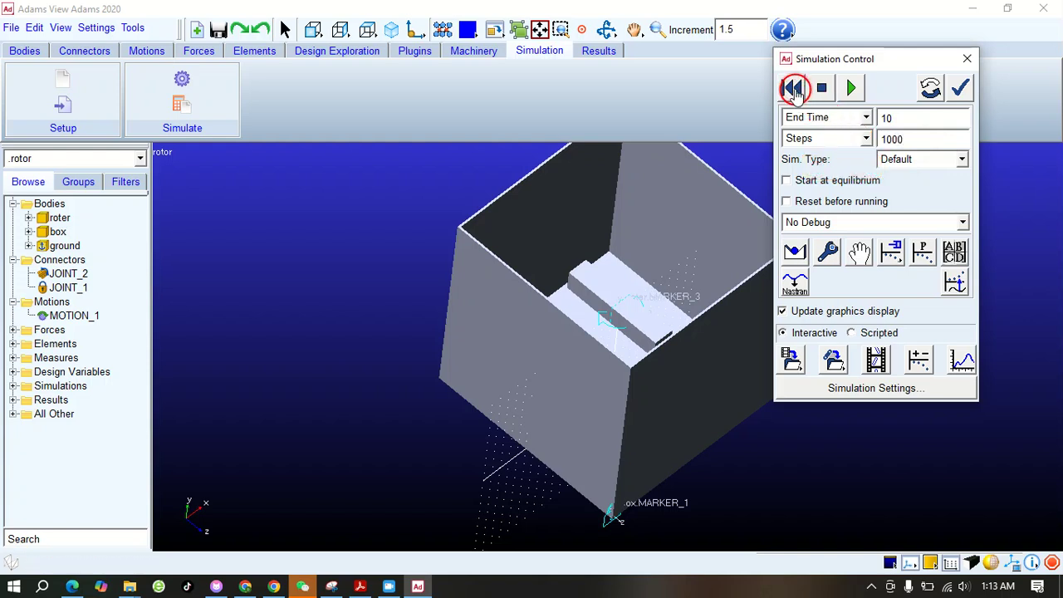
left_click(848, 89)
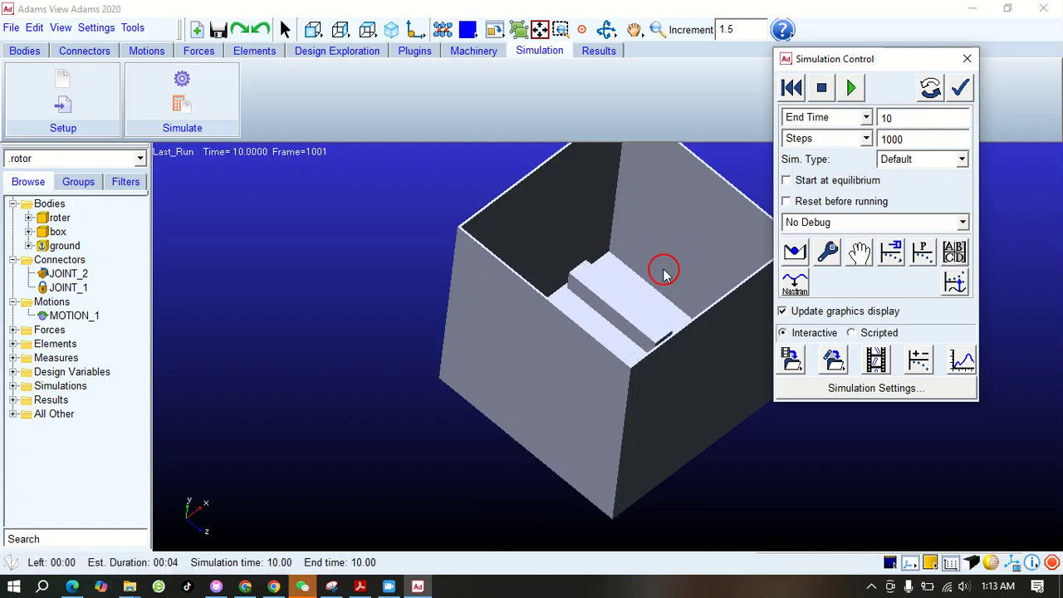
left_click(795, 90)
left_click(967, 59)
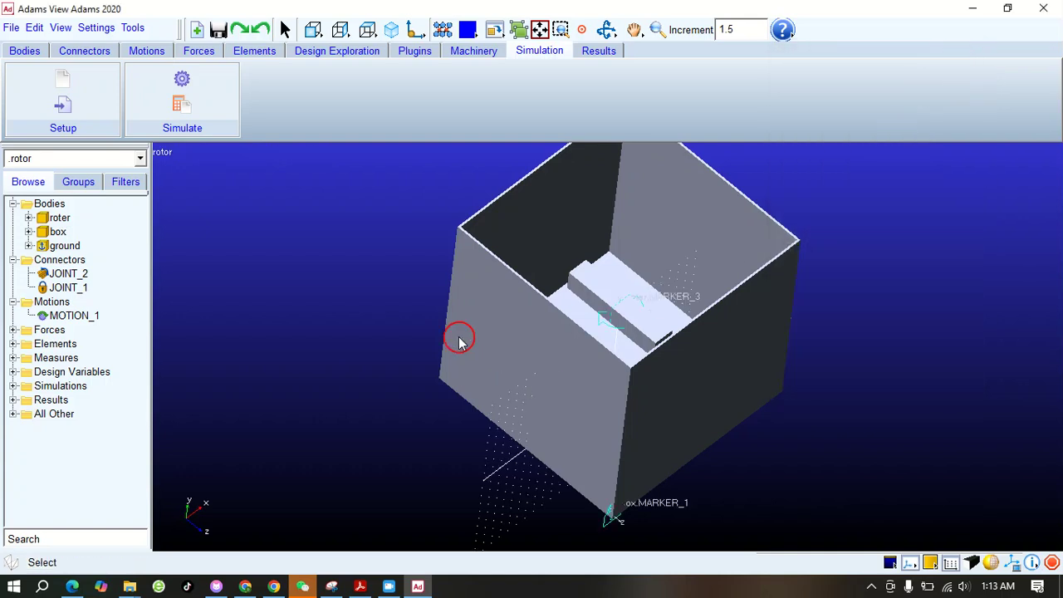
Create a two-body, one-location general force between the box and ground at the box's centre of mass, normal to the grid
left_click(658, 30)
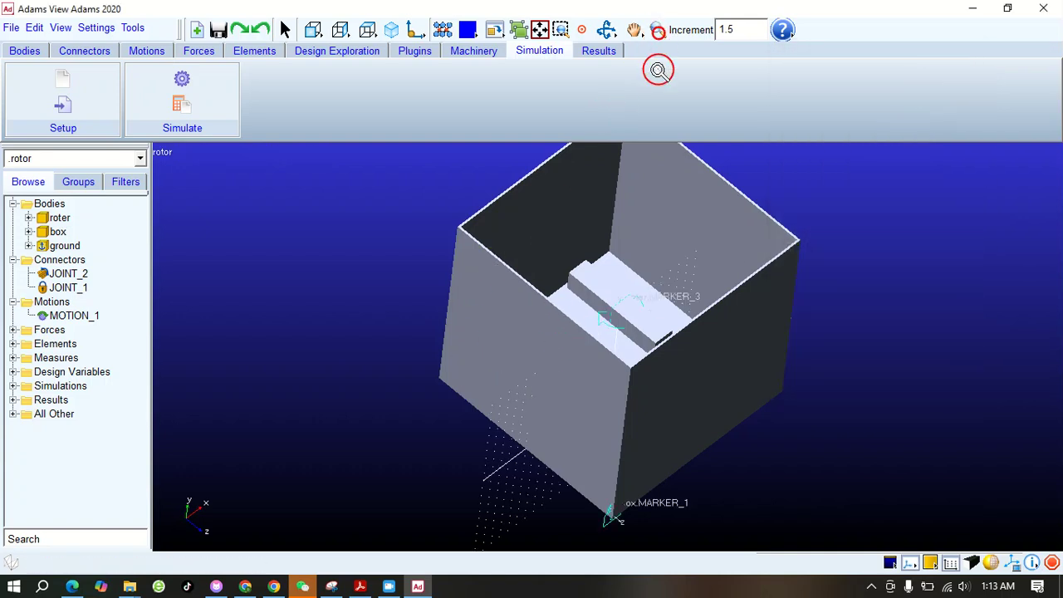
left_click_drag(655, 196, 654, 211)
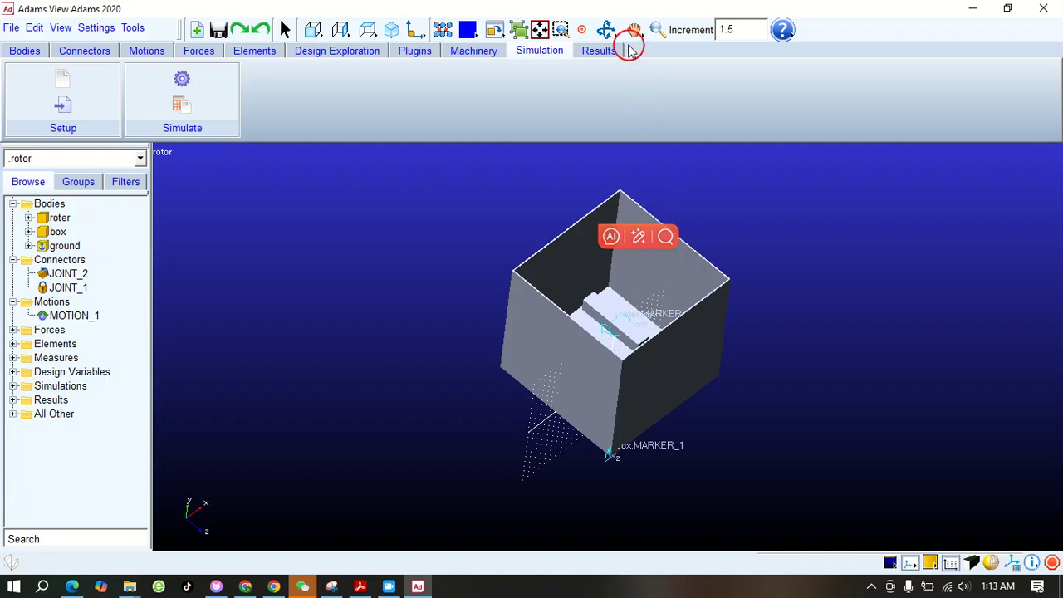
left_click(607, 33)
mouse_move(590, 296)
left_mouse_down()
mouse_move(568, 266)
mouse_move(581, 304)
left_mouse_up()
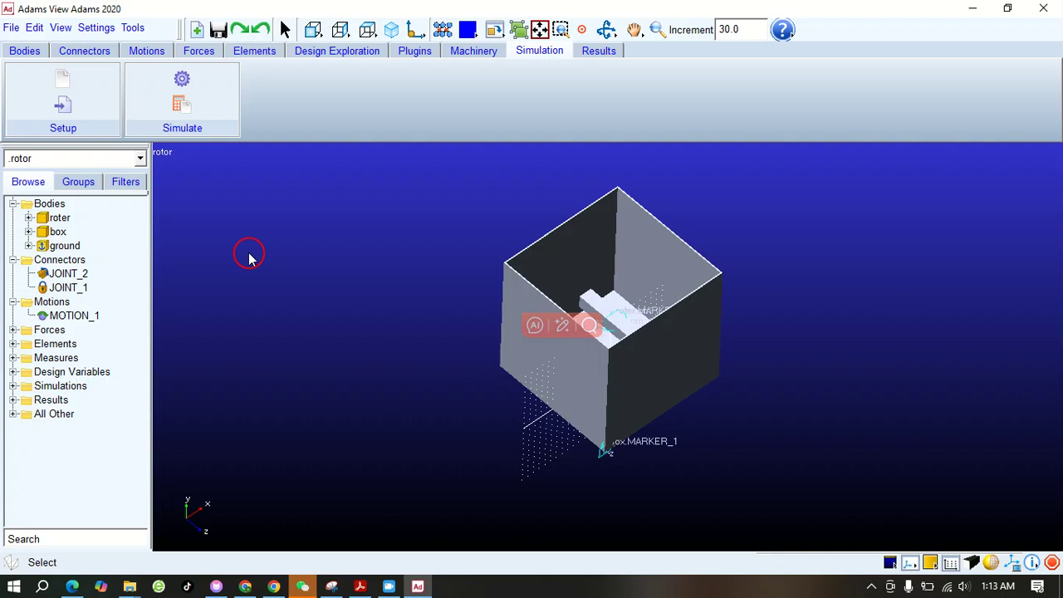
left_click(204, 53)
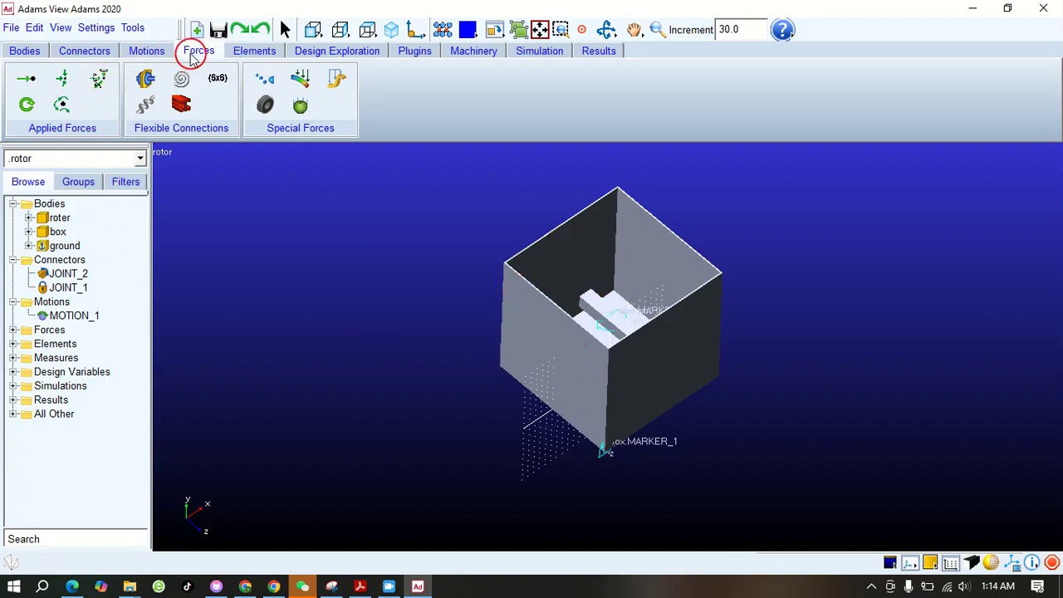
left_click(96, 81)
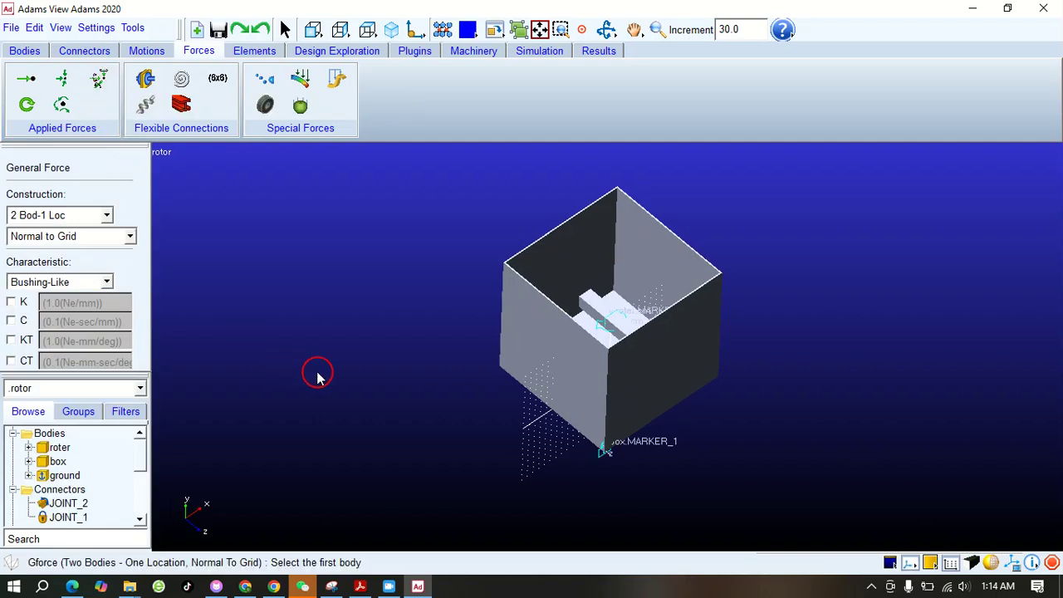
left_click(526, 322)
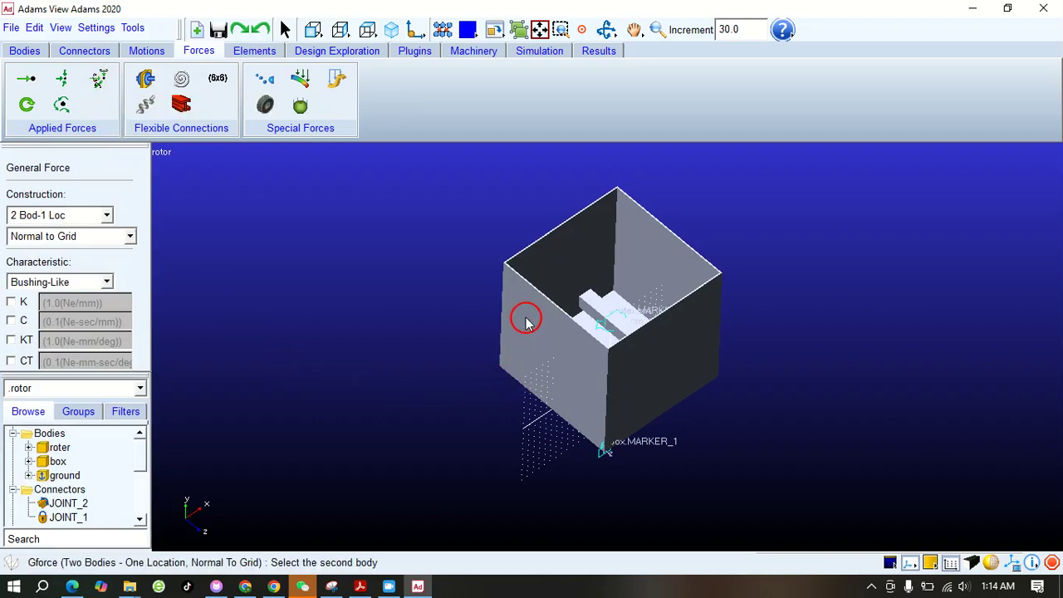
left_click(447, 376)
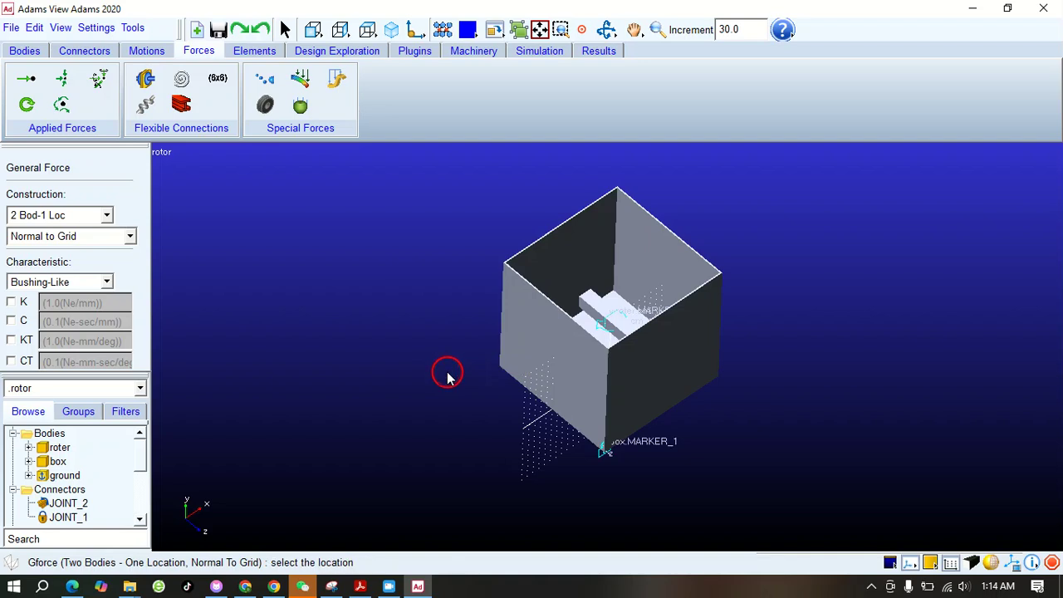
left_click(607, 330)
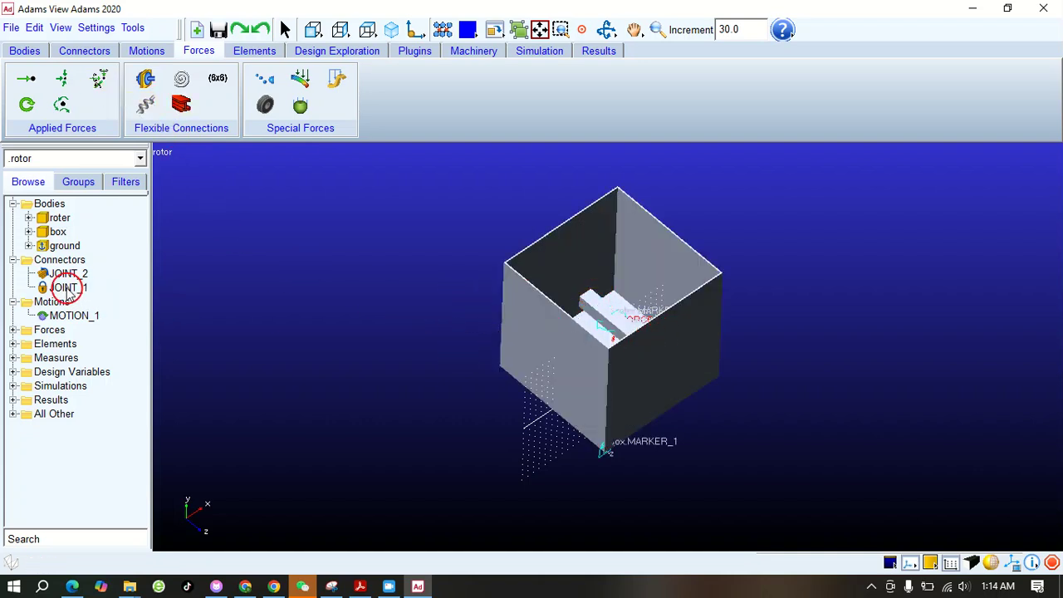
Hide the box body to expose the roter bar up close
right_click(59, 232)
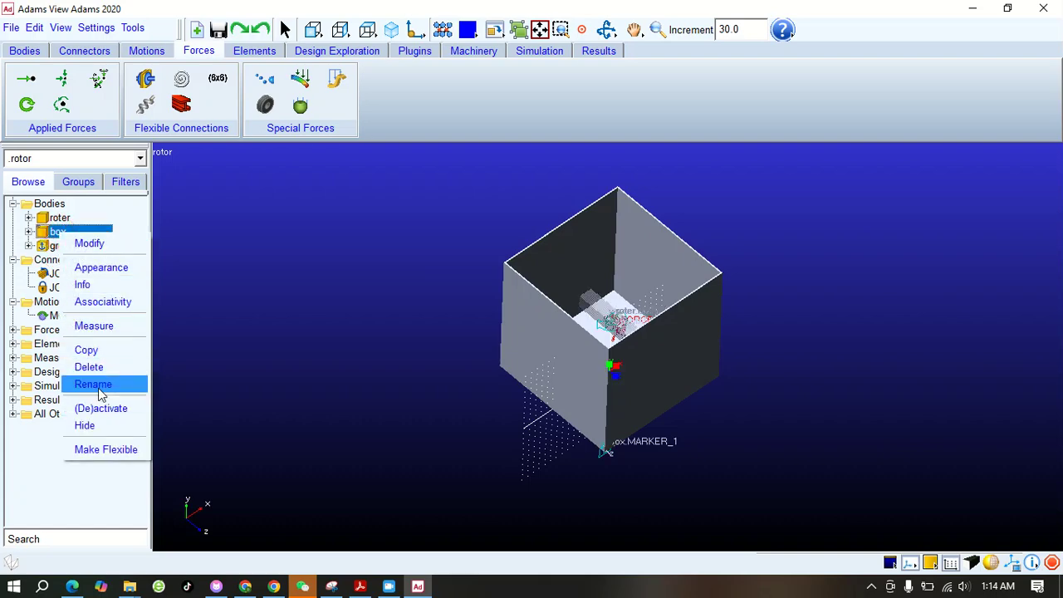
left_click(107, 428)
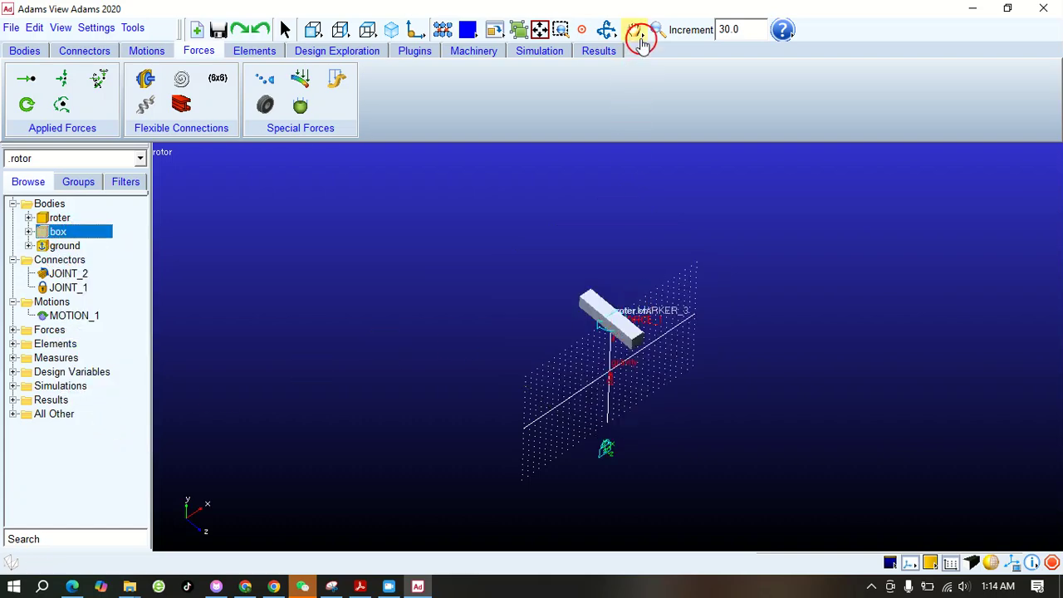
left_click(657, 31)
left_click_drag(617, 352, 639, 234)
Create a two-body, one-location general force between the roter and ground at the roter's centre of mass, normal to the grid
left_click(101, 77)
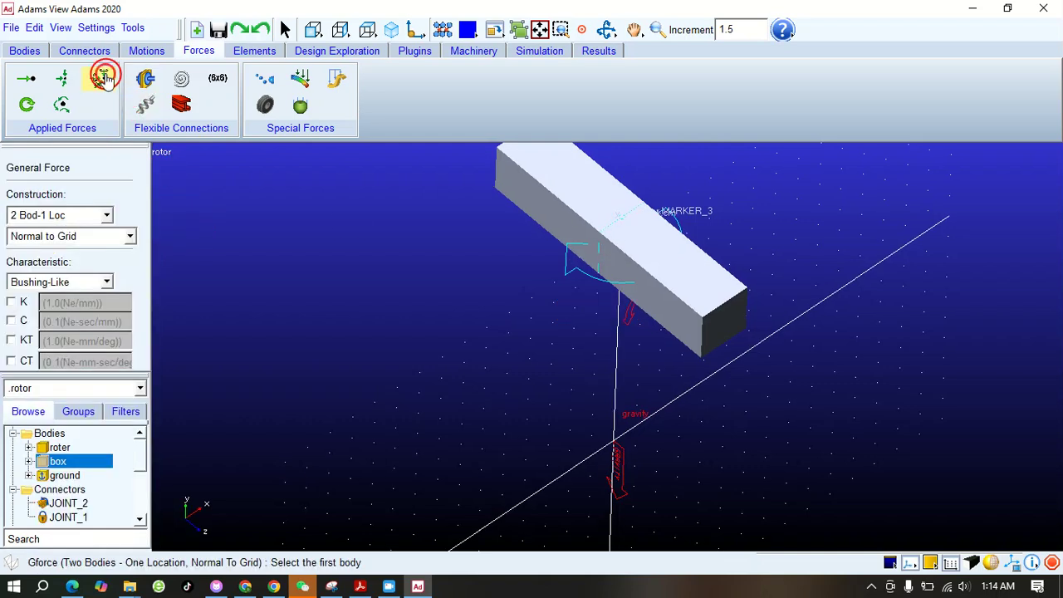
left_click(562, 193)
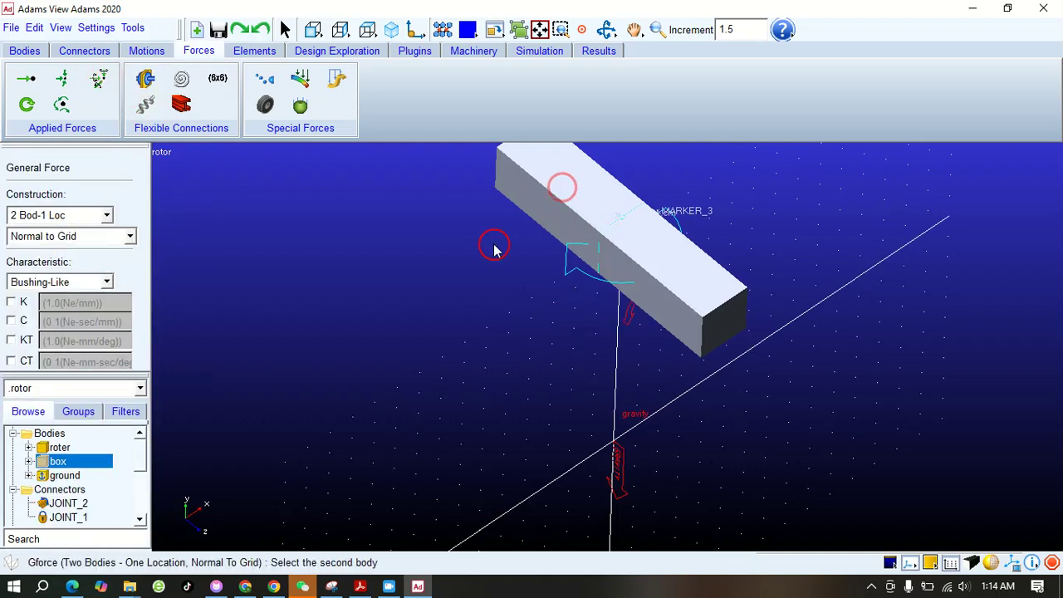
left_click(587, 288)
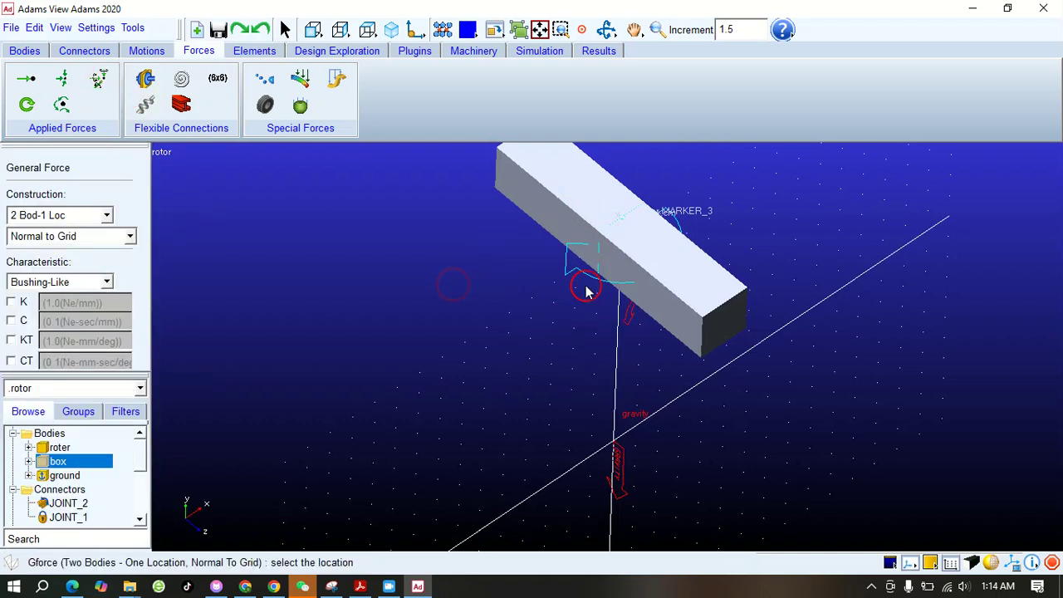
left_click(624, 241)
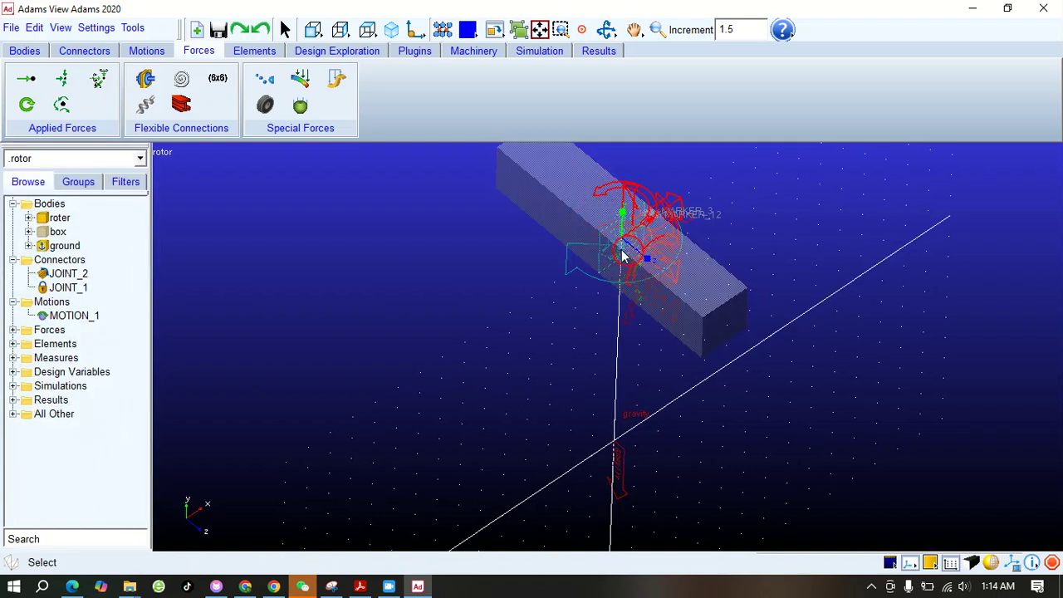
left_click(462, 273)
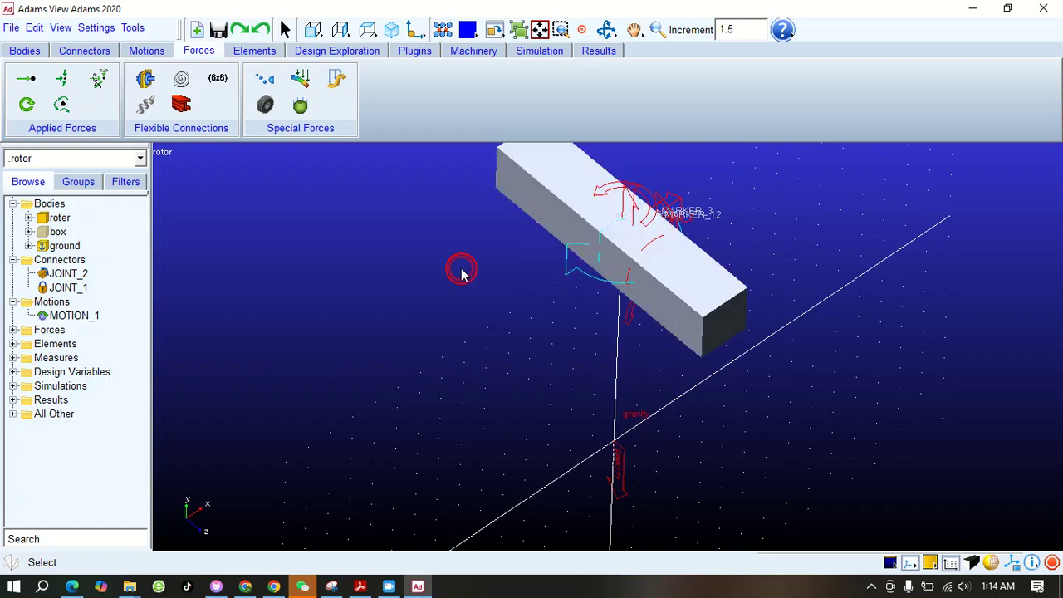
Show the hidden box body again and fit more of the model in view
left_click(656, 30)
left_click_drag(644, 224, 641, 230)
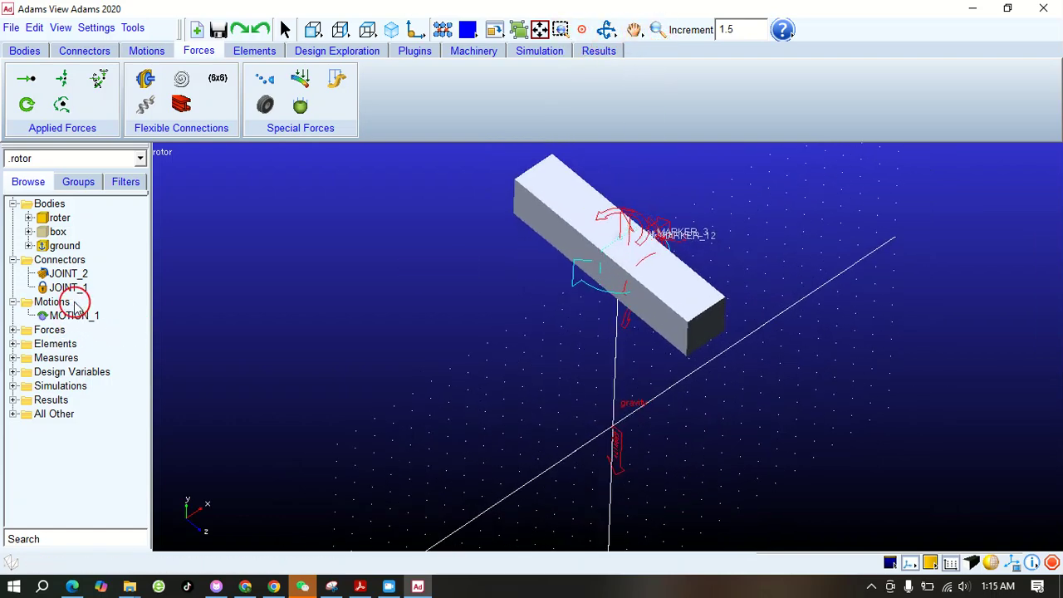
right_click(53, 234)
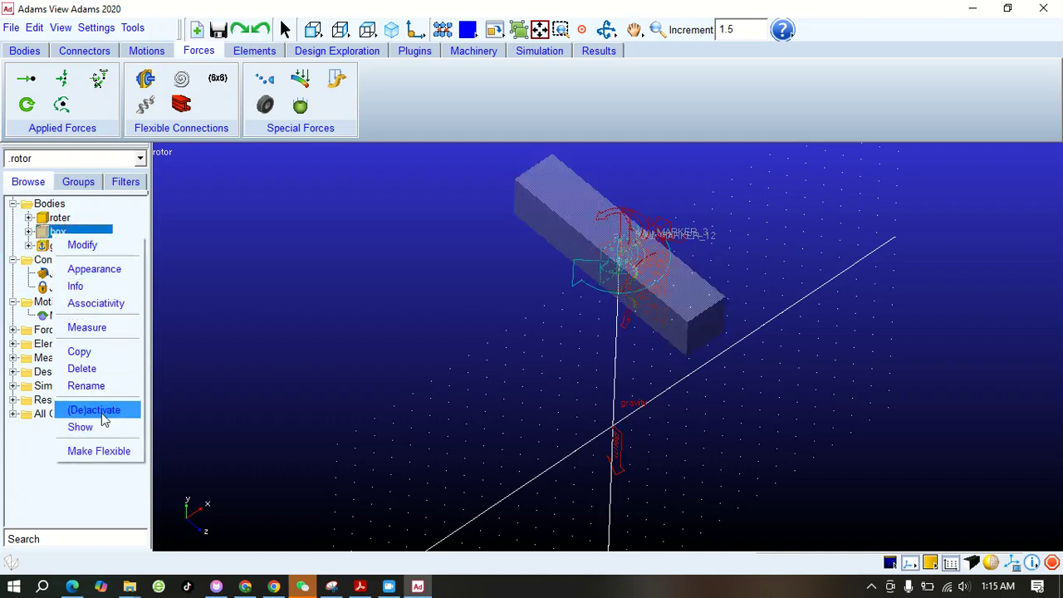
left_click(81, 427)
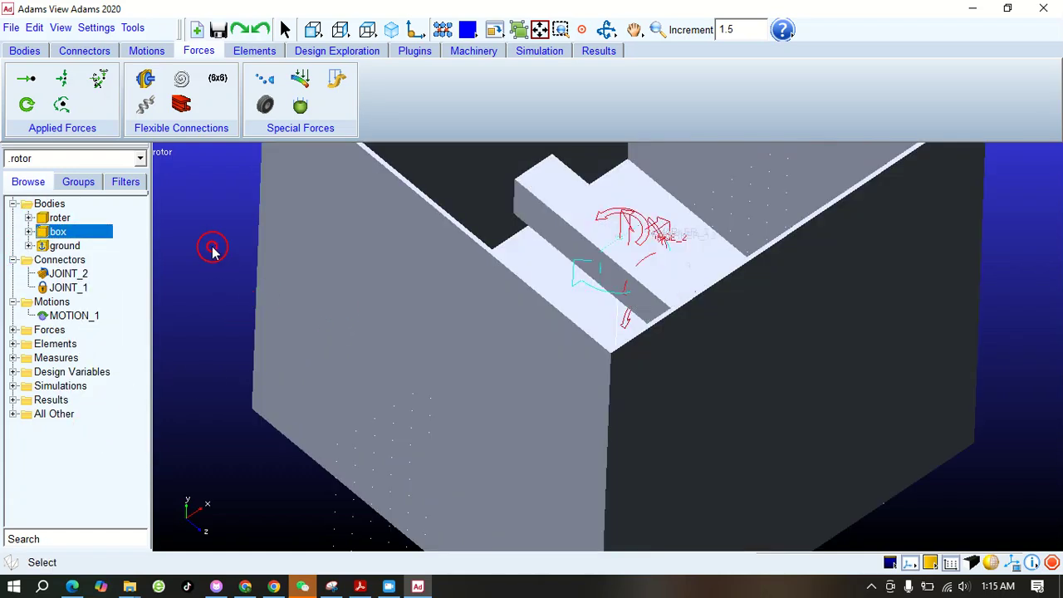
left_click(657, 29)
left_click_drag(637, 232, 637, 248)
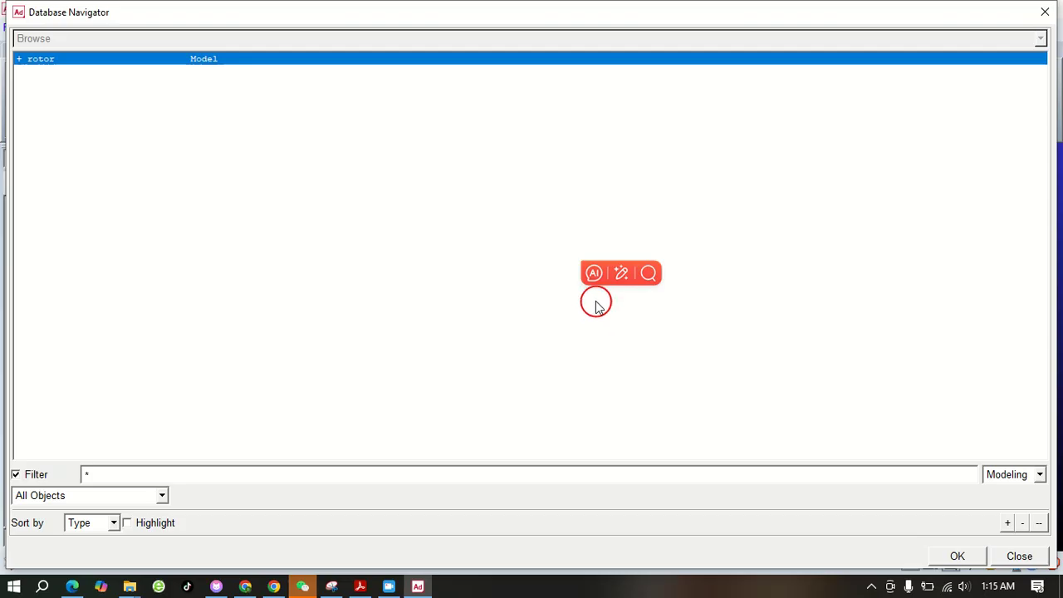
left_click(1046, 9)
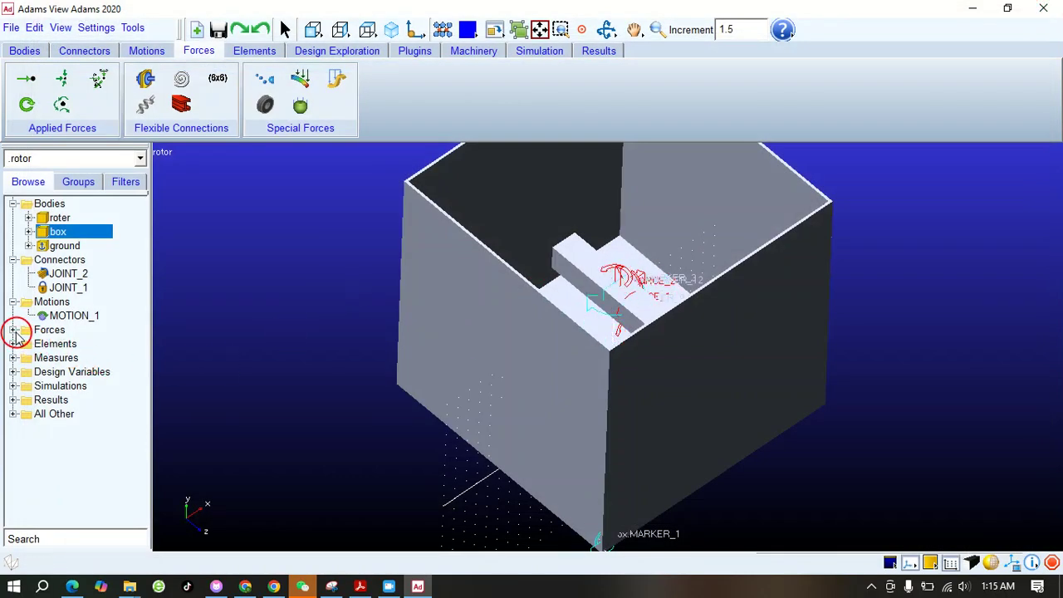
Modify GFORCE_1 on the box so it is defined using a Subroutine, with user parameters set to 0
left_click(12, 330)
left_click(83, 357)
right_click(83, 358)
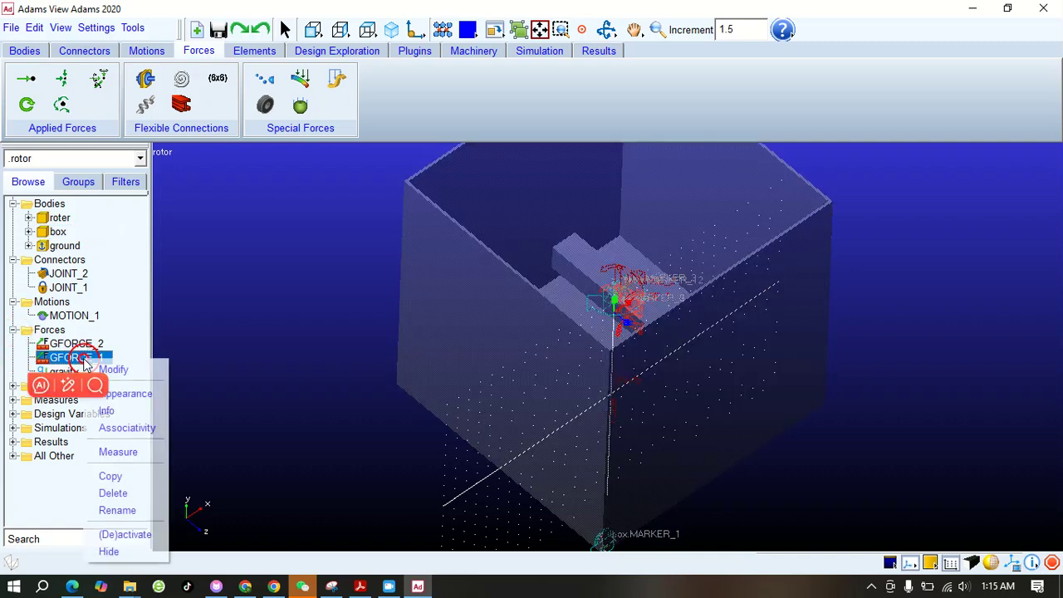
left_click(125, 368)
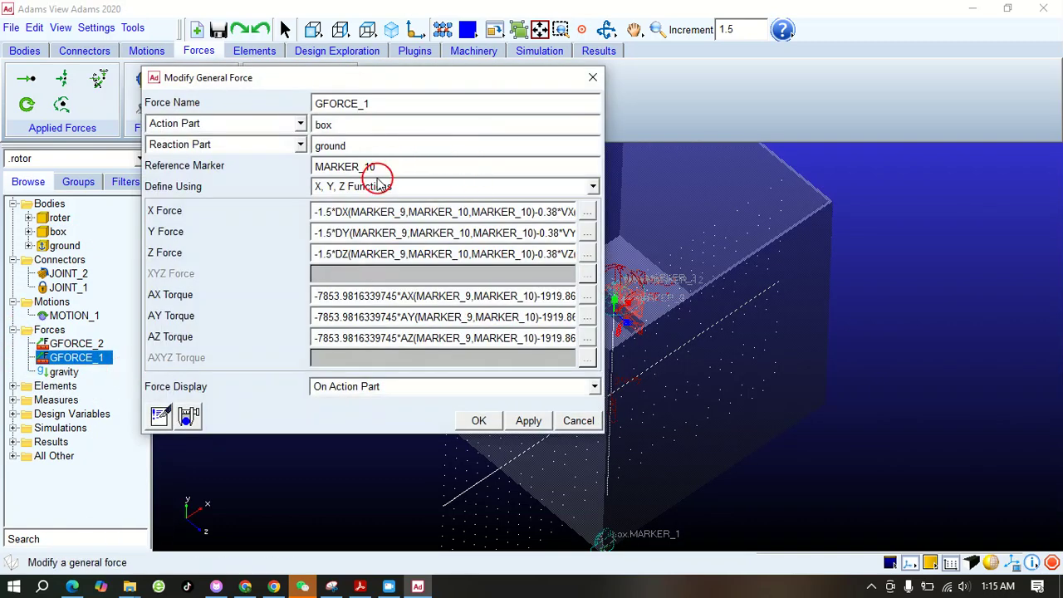
left_click(593, 186)
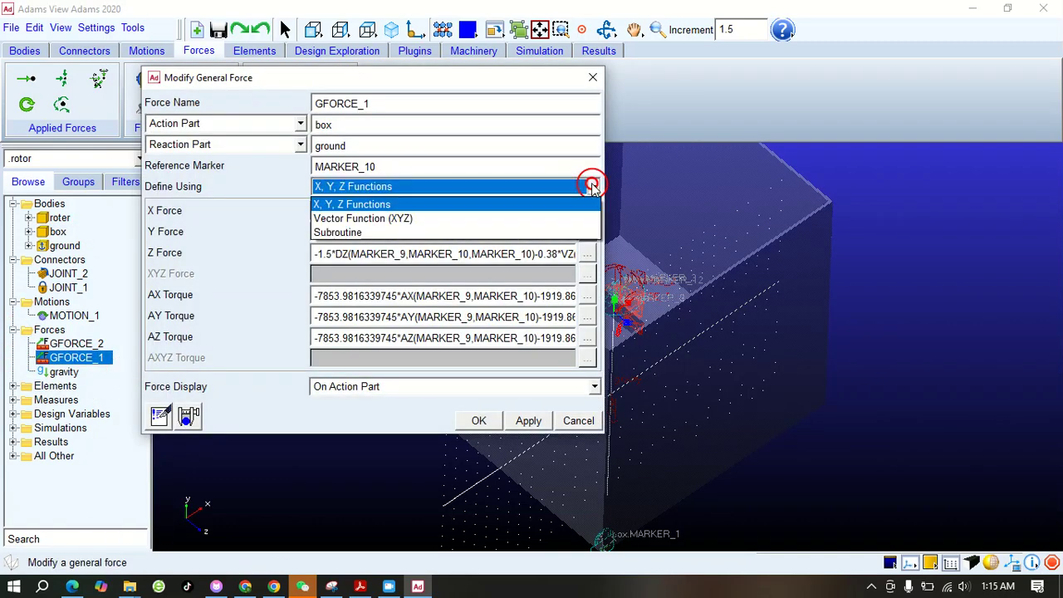
left_click(502, 206)
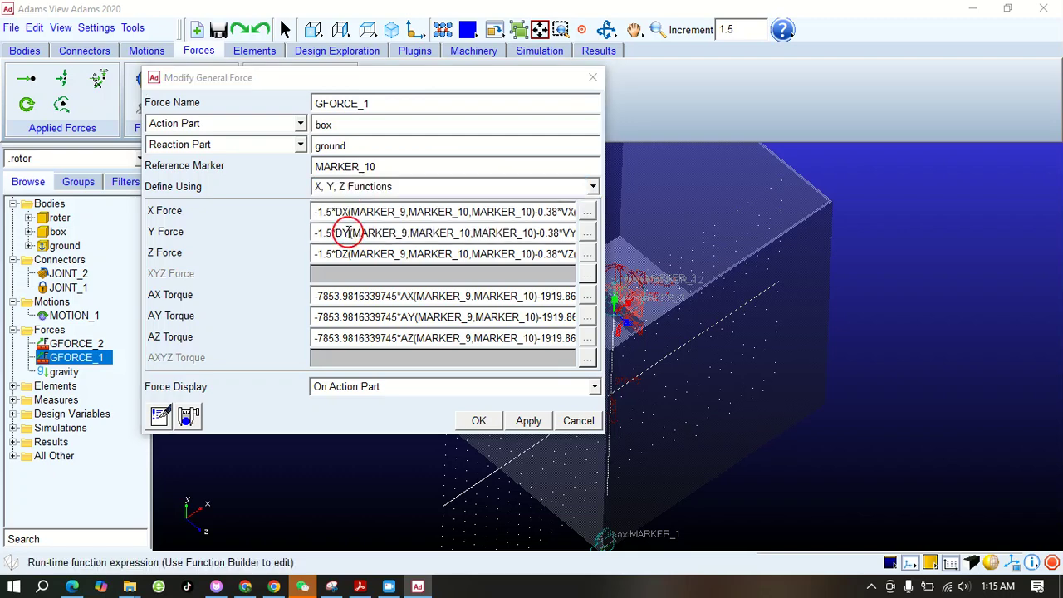
left_click(593, 188)
left_click(368, 230)
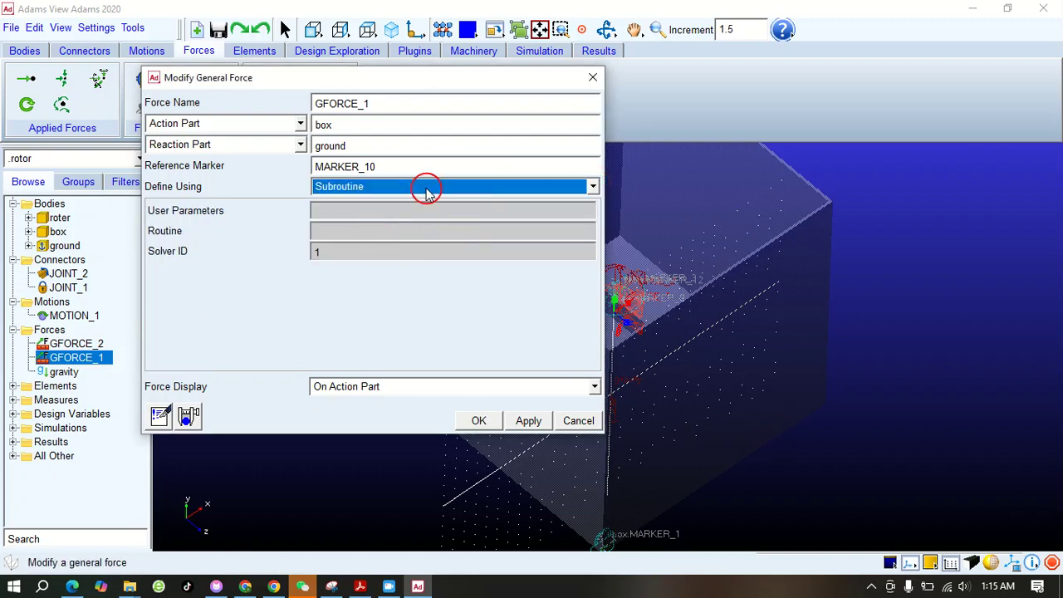
left_click(330, 214)
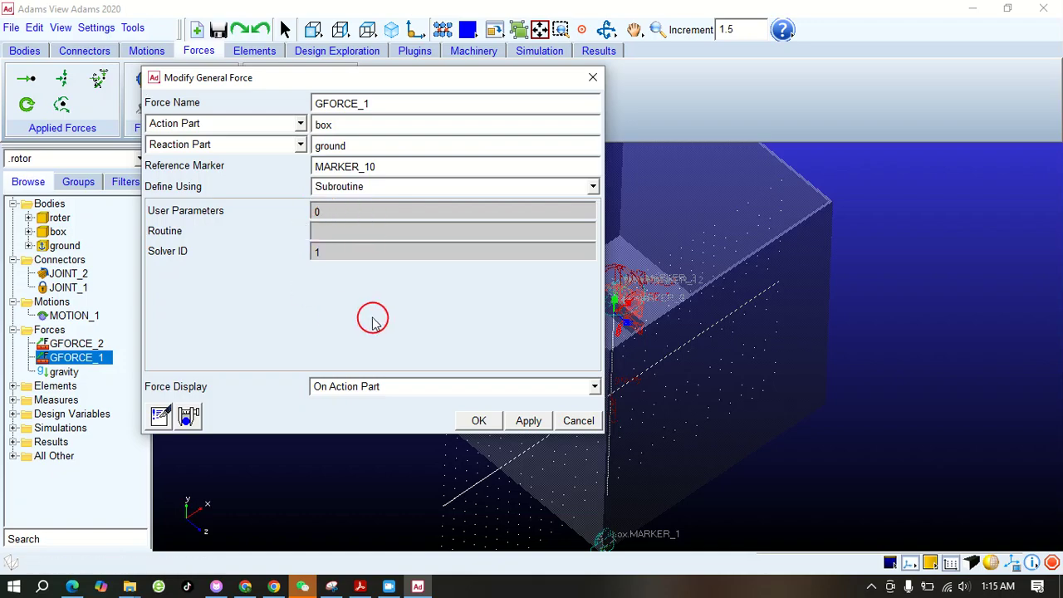
Switch to the EDEM-Adams2019.pdf tutorial in Acrobat and copy the routine name ACSI_Adams:: from instruction 10
left_click(365, 588)
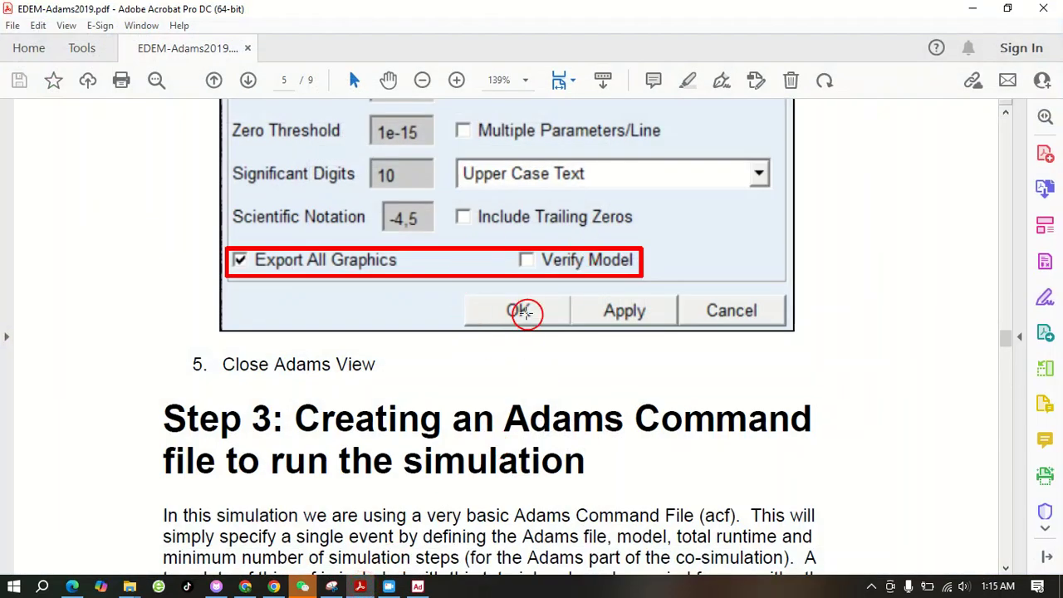
scroll(526, 312, "up", 8)
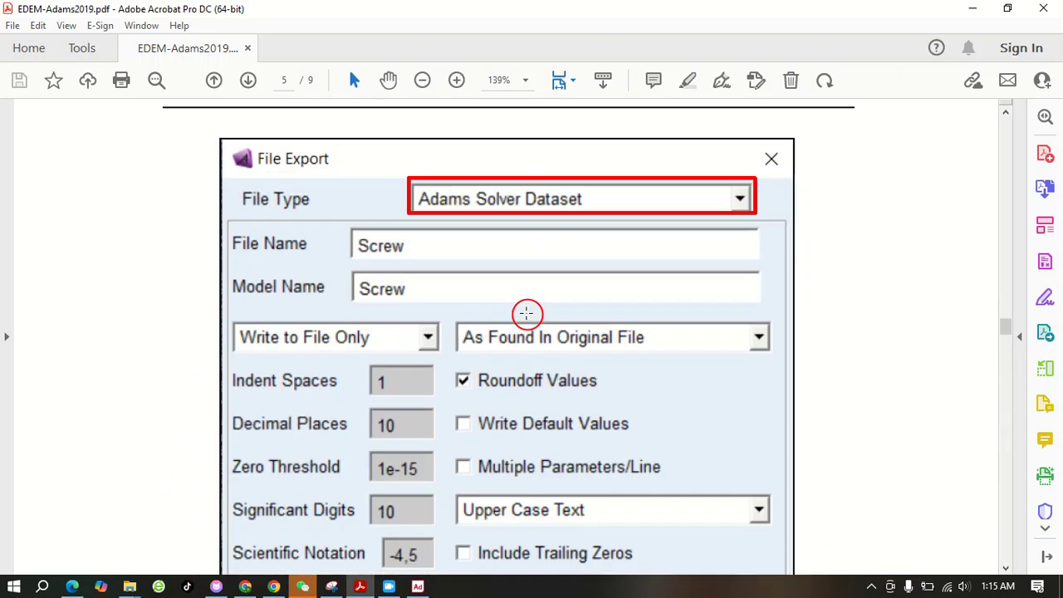
scroll(527, 313, "up", 4)
scroll(527, 313, "down", 3)
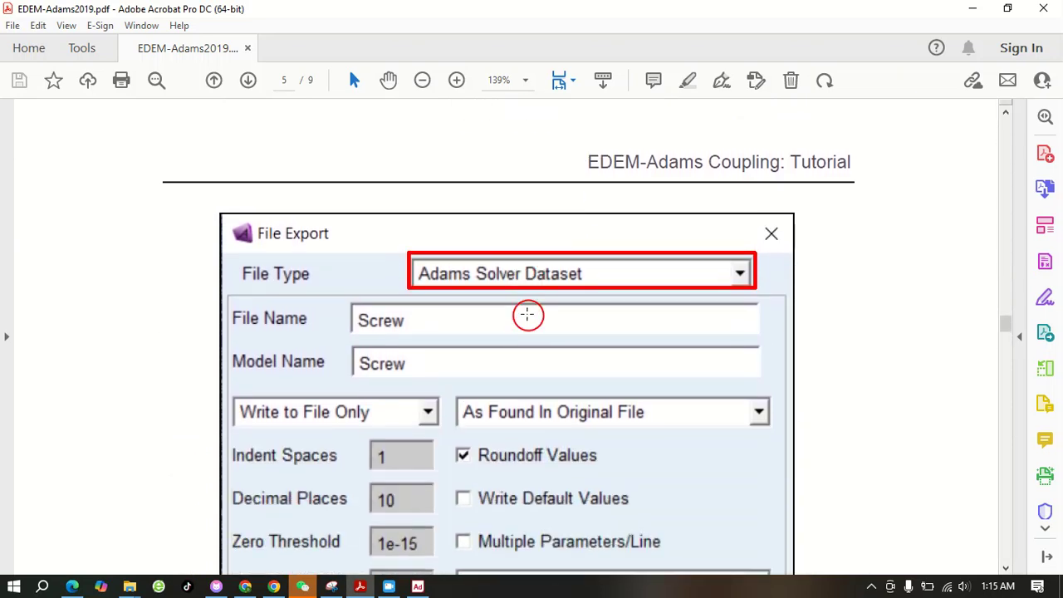
scroll(527, 312, "down", 3)
scroll(527, 314, "down", 10)
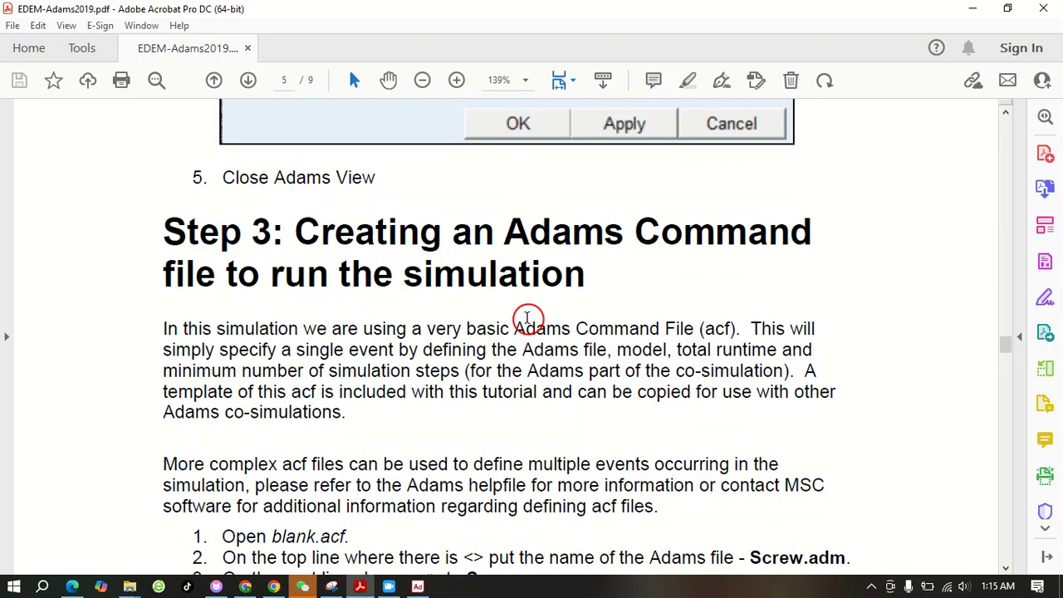
scroll(526, 319, "up", 20)
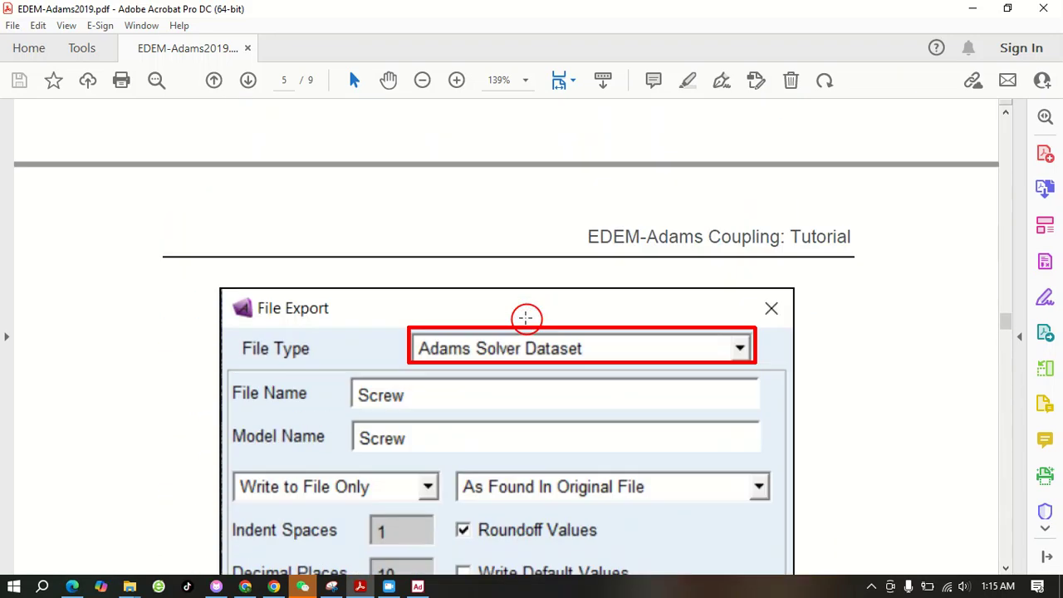
scroll(526, 318, "up", 15)
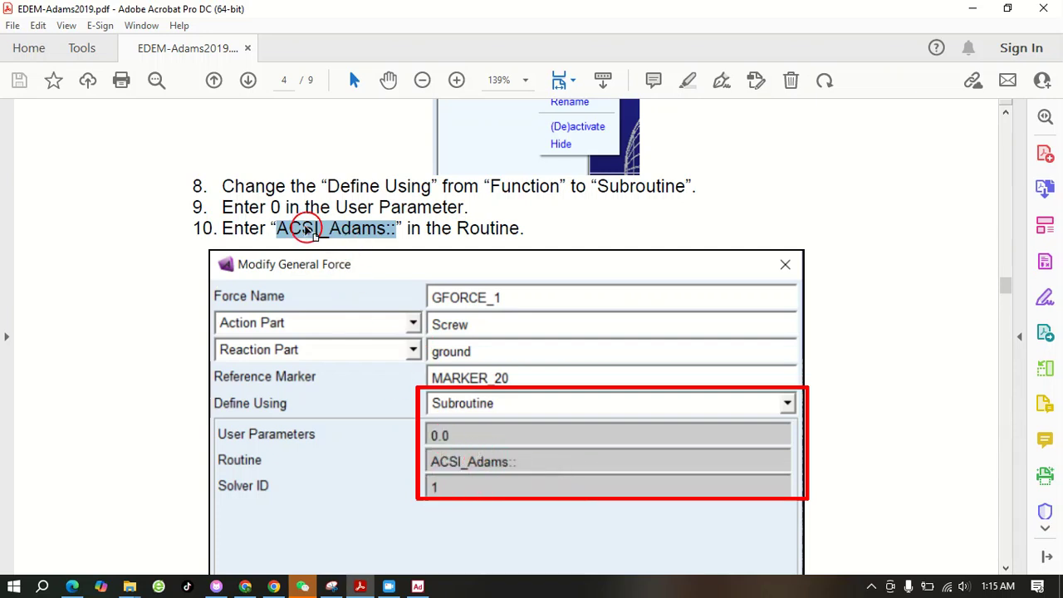
right_click(305, 229)
left_click(338, 244)
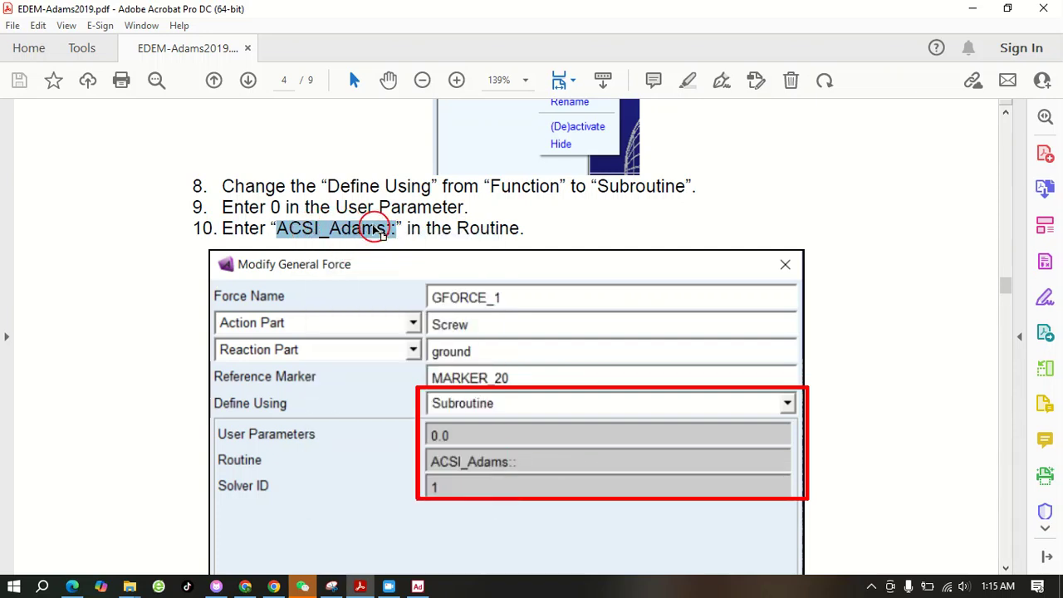
Return to Adams View, paste ACSI_Adams:: as GFORCE_1's routine and apply the modification
left_click(418, 587)
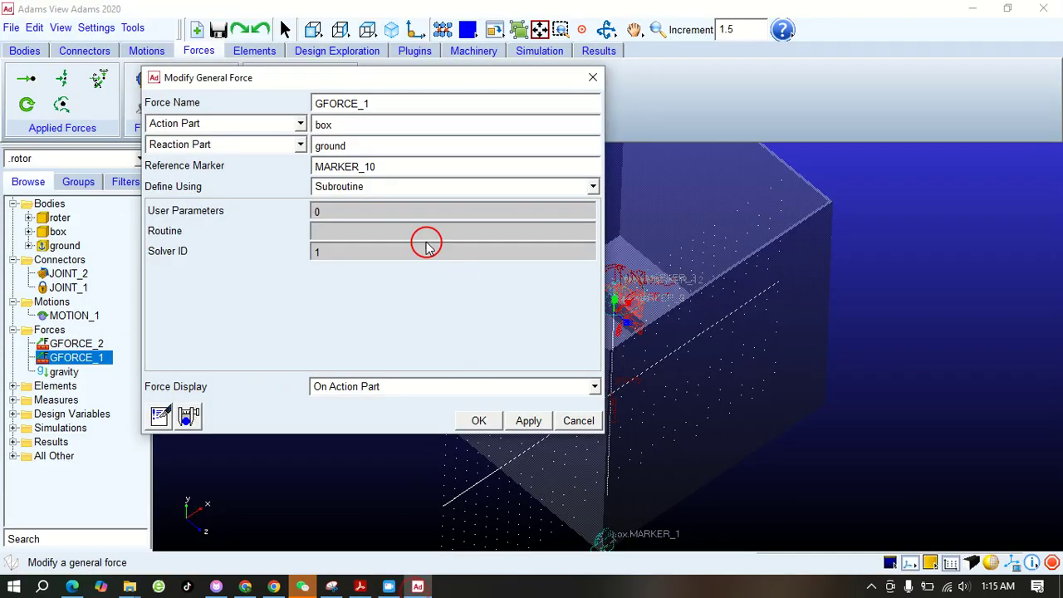
right_click(333, 232)
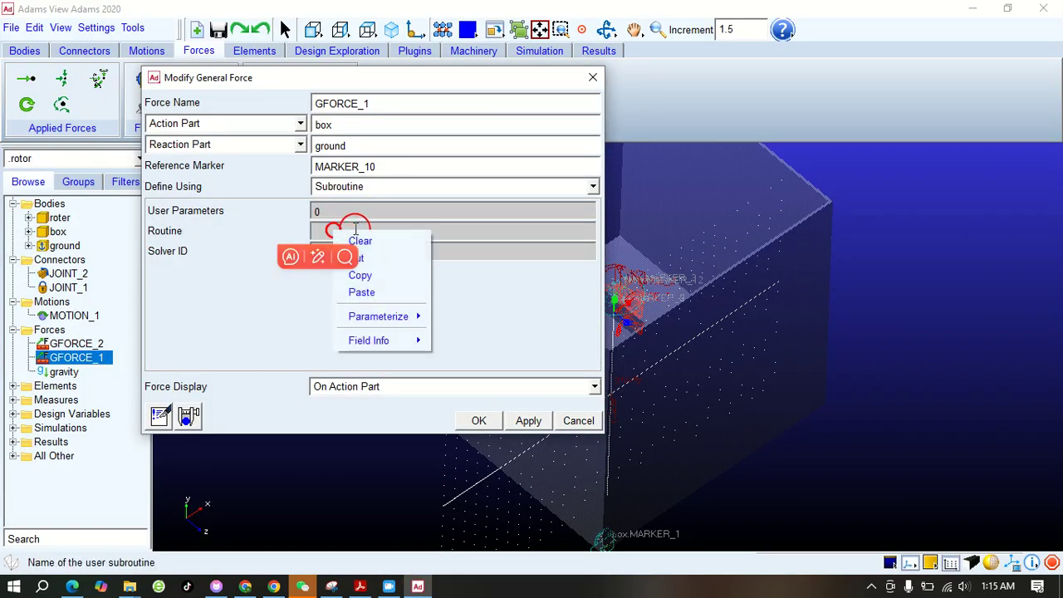
left_click(391, 291)
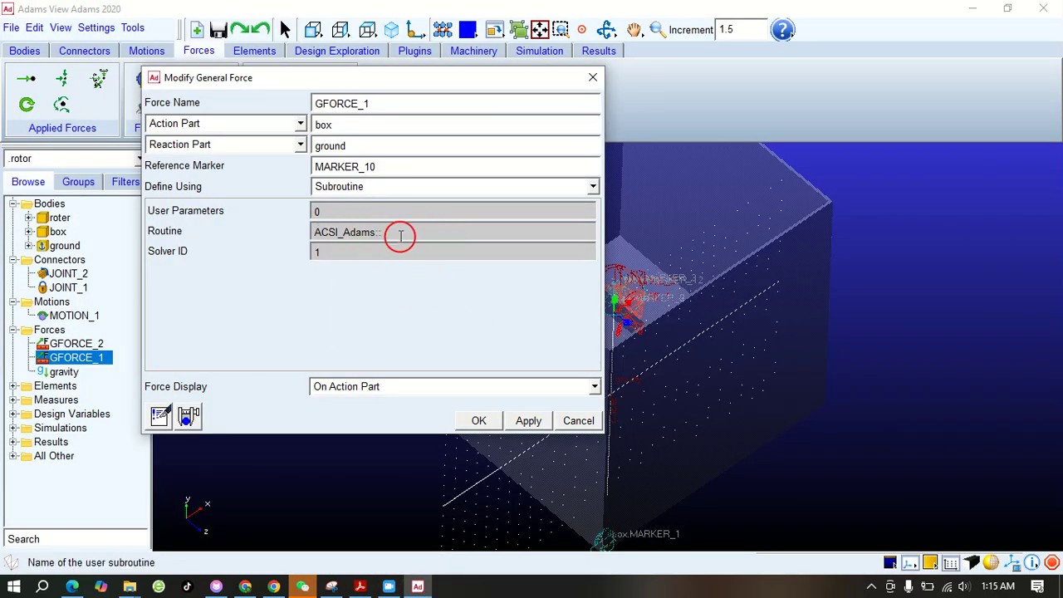
left_click(480, 422)
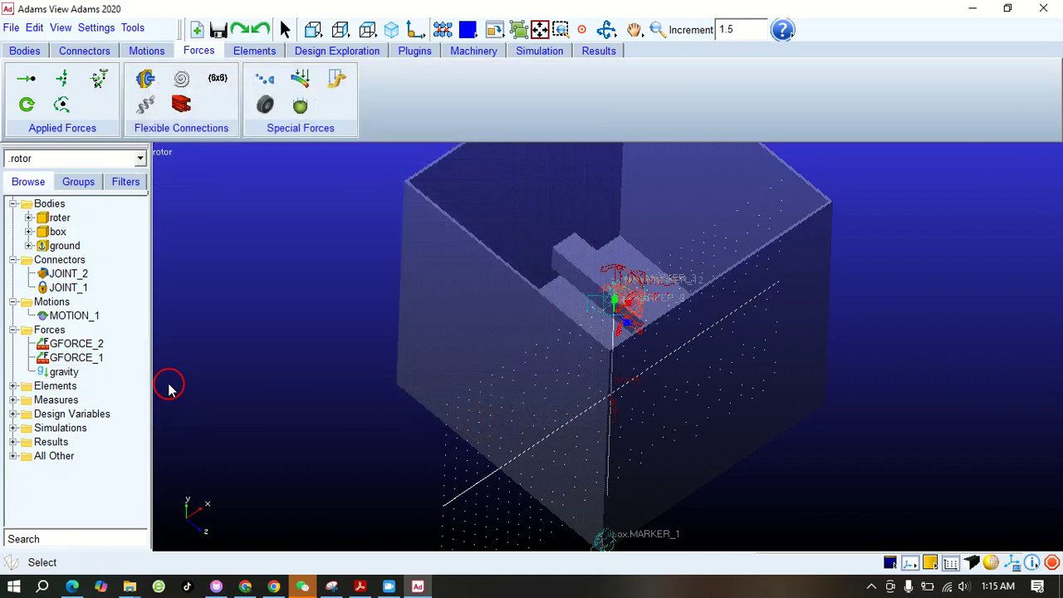
Modify GFORCE_2 on the roter to be defined using a Subroutine with user parameters 0 and routine ACSI_Adams::
right_click(91, 343)
left_click(127, 355)
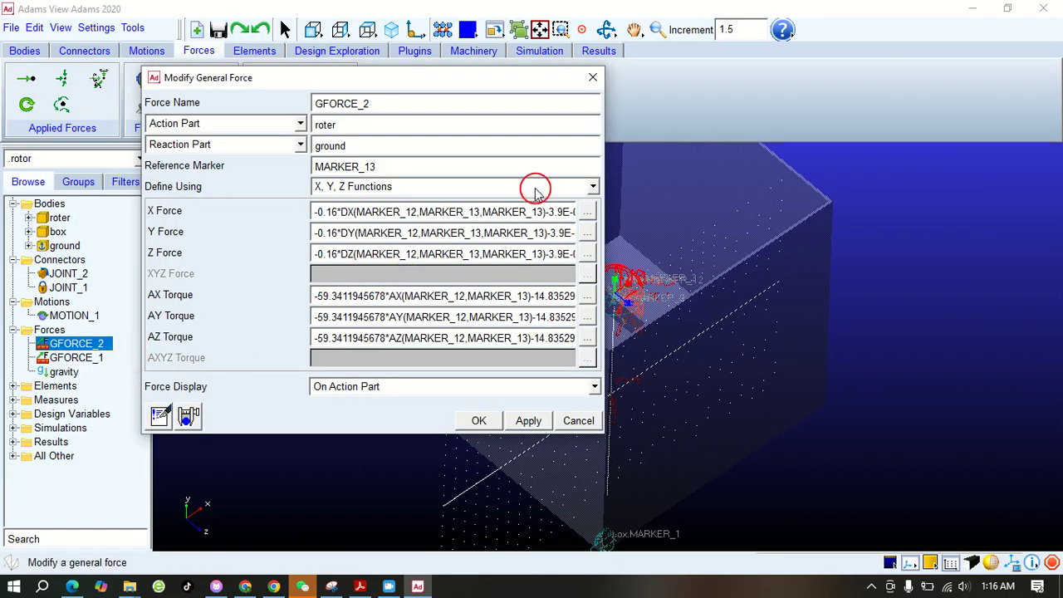
left_click(593, 186)
left_click(363, 235)
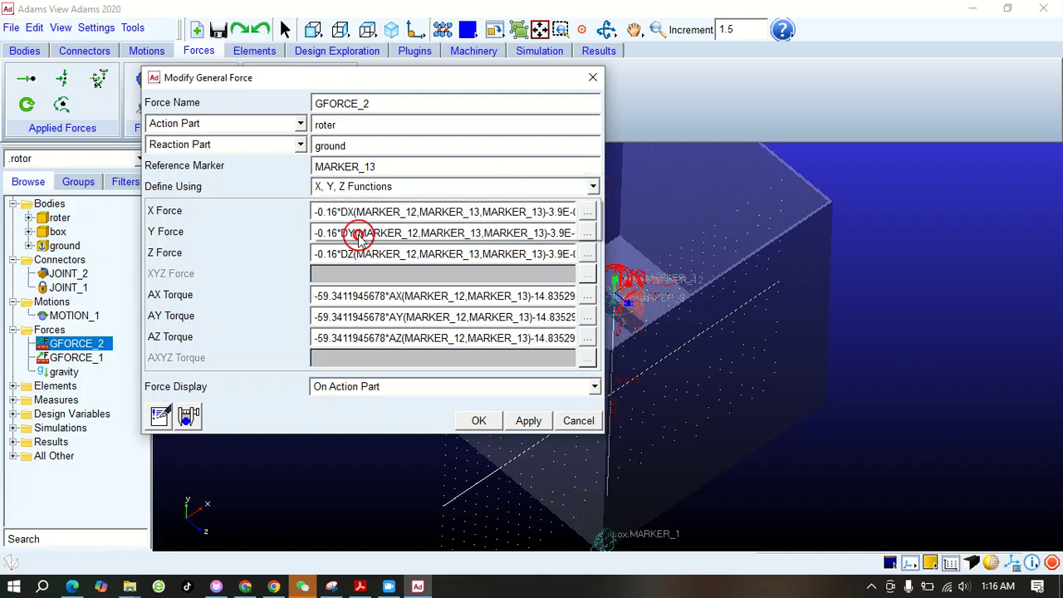
left_click(337, 214)
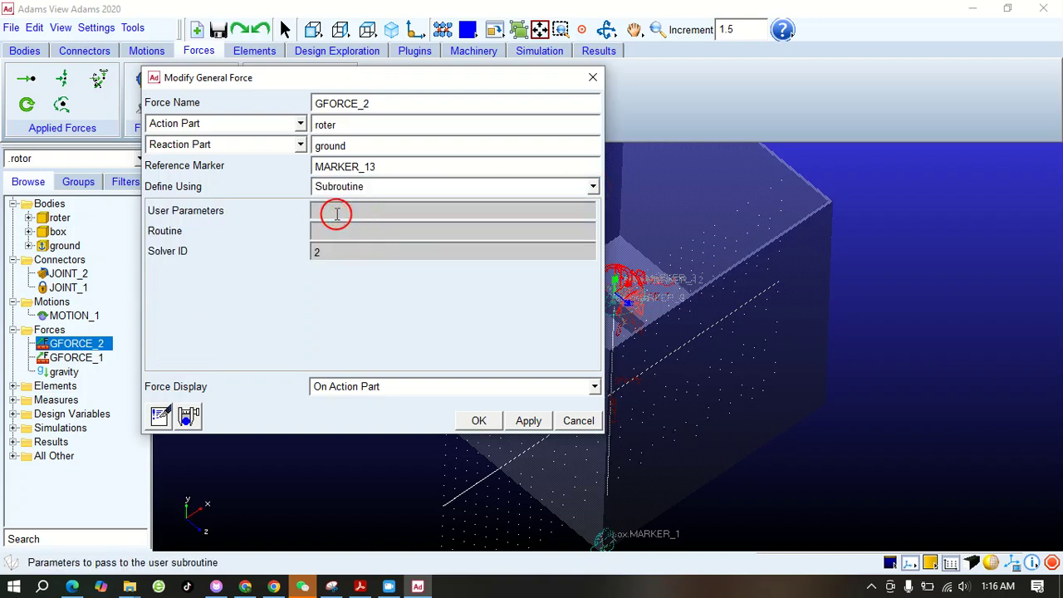
right_click(333, 232)
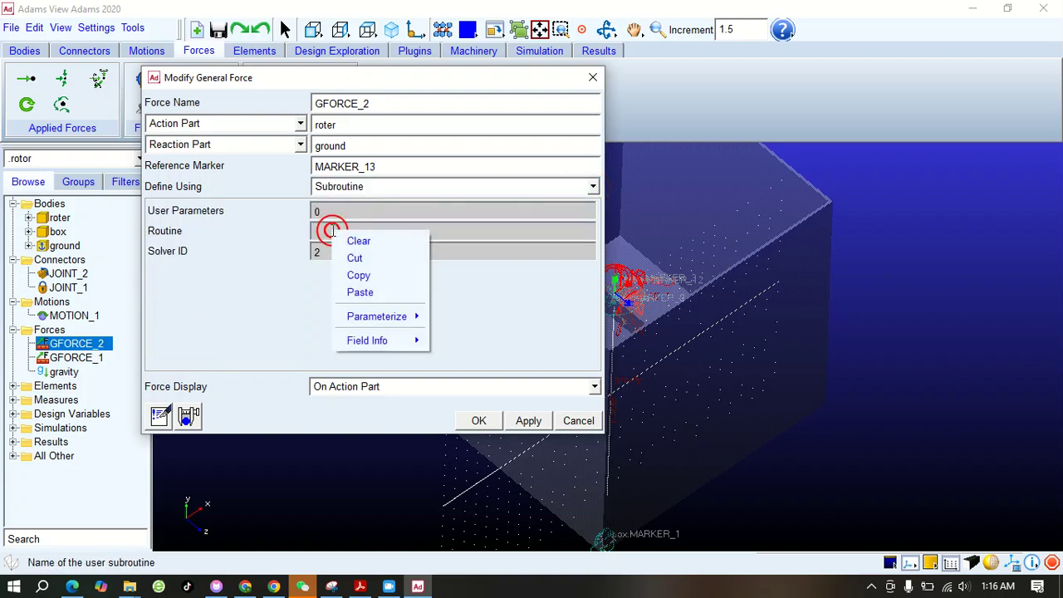
left_click(366, 292)
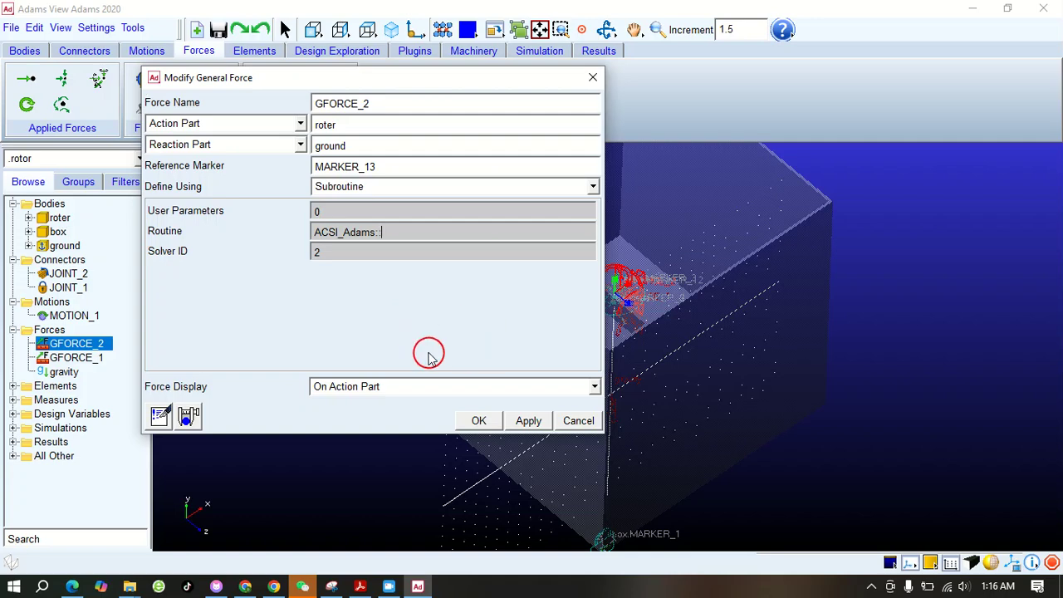
left_click(481, 421)
left_click(264, 283)
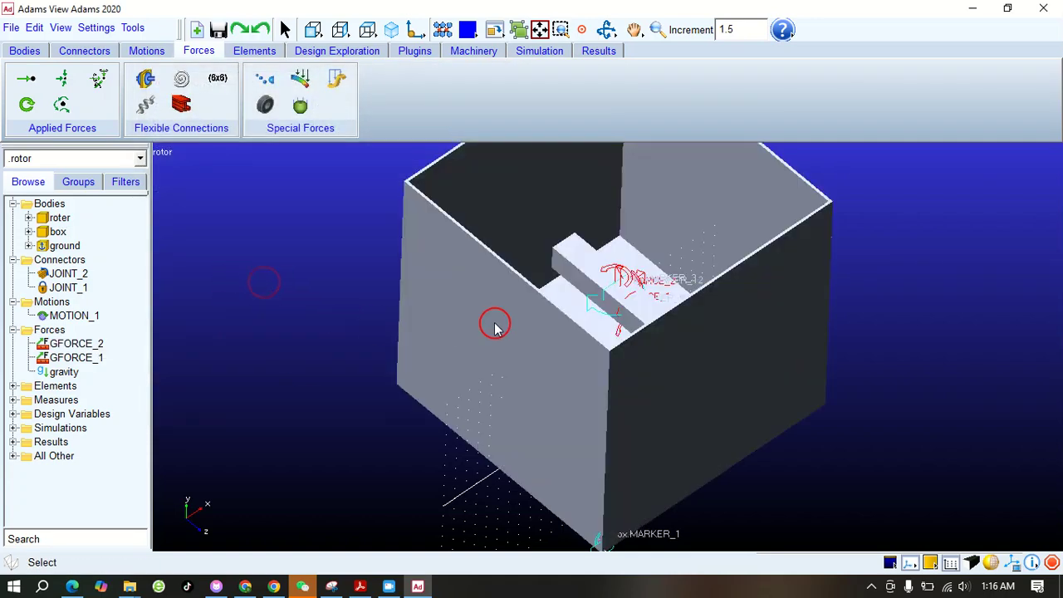
left_click(657, 30)
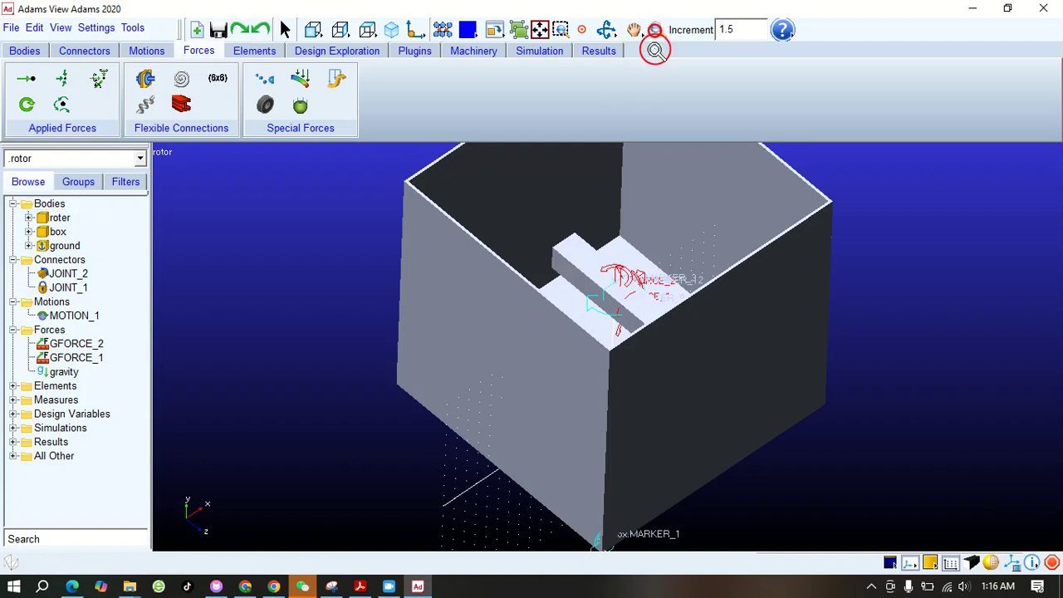
left_click_drag(638, 193, 636, 214)
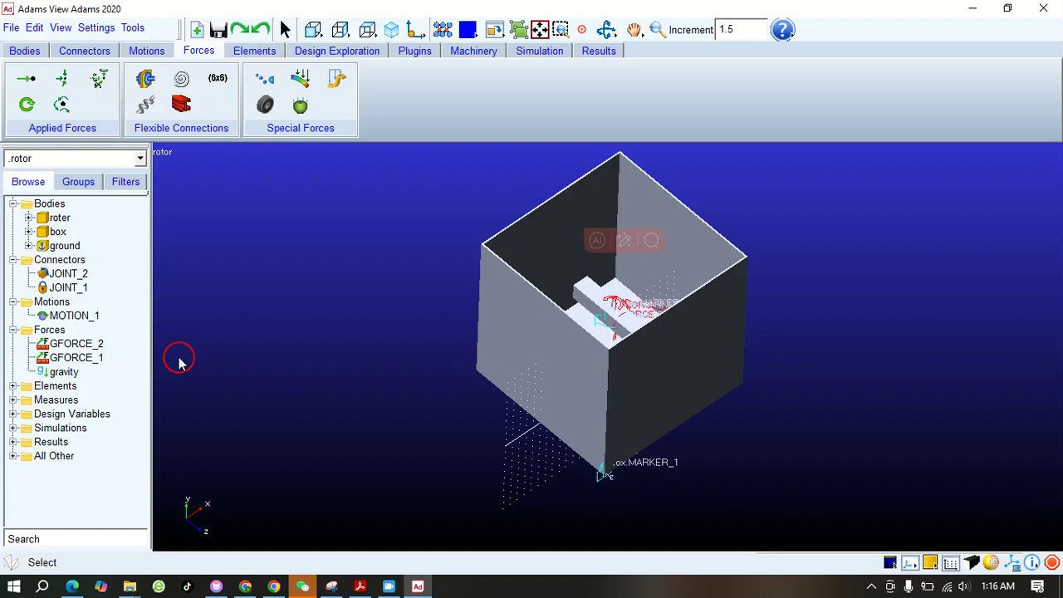
Export the rotor model as an Adams Solver Dataset named rotor, with Export All Graphics on and Verify Model off
left_click(15, 30)
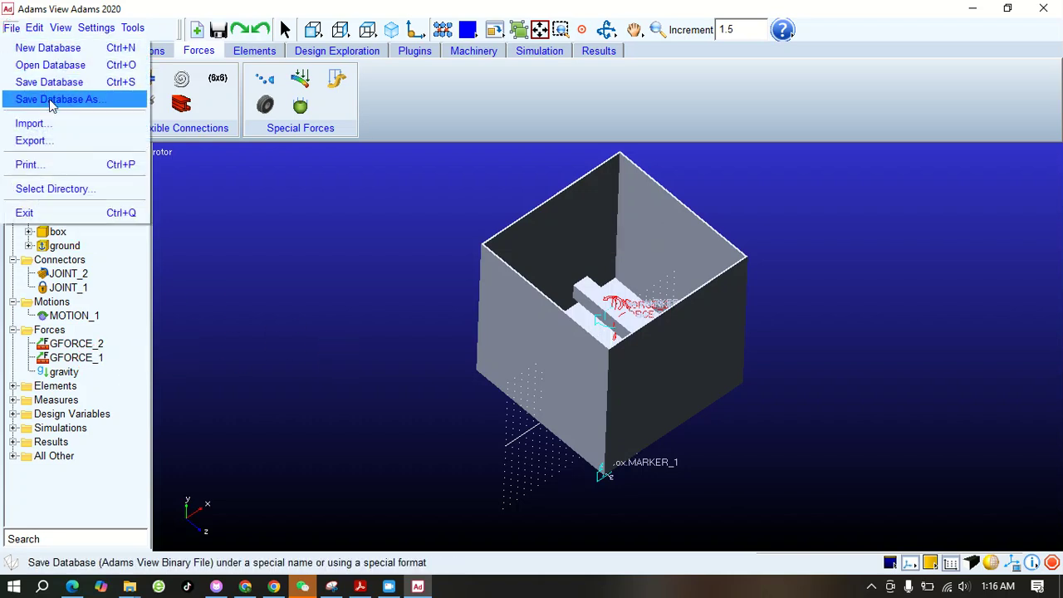
left_click(35, 141)
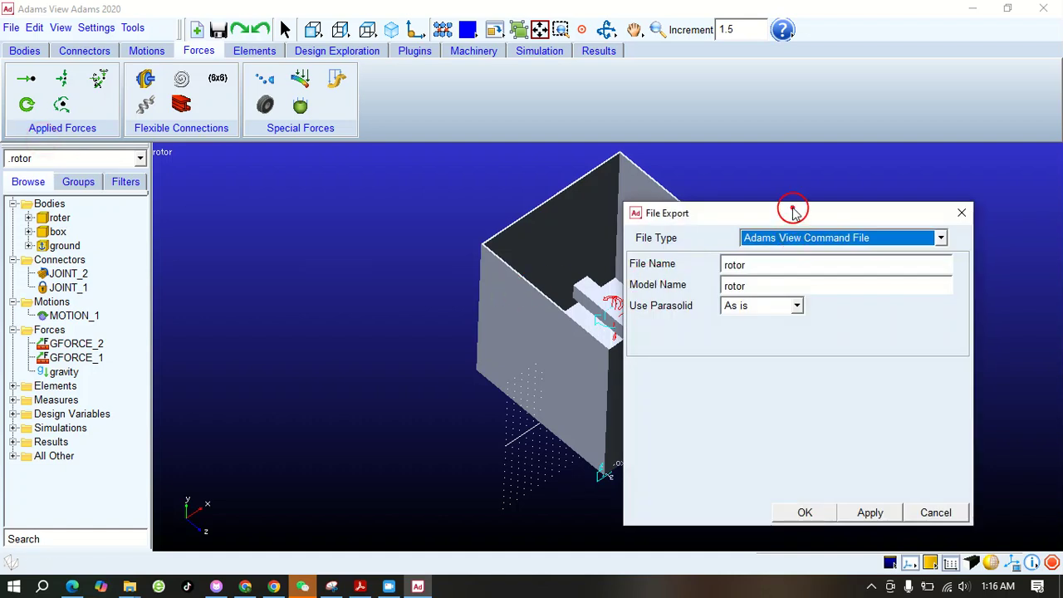
left_click_drag(795, 208, 562, 119)
left_click(711, 152)
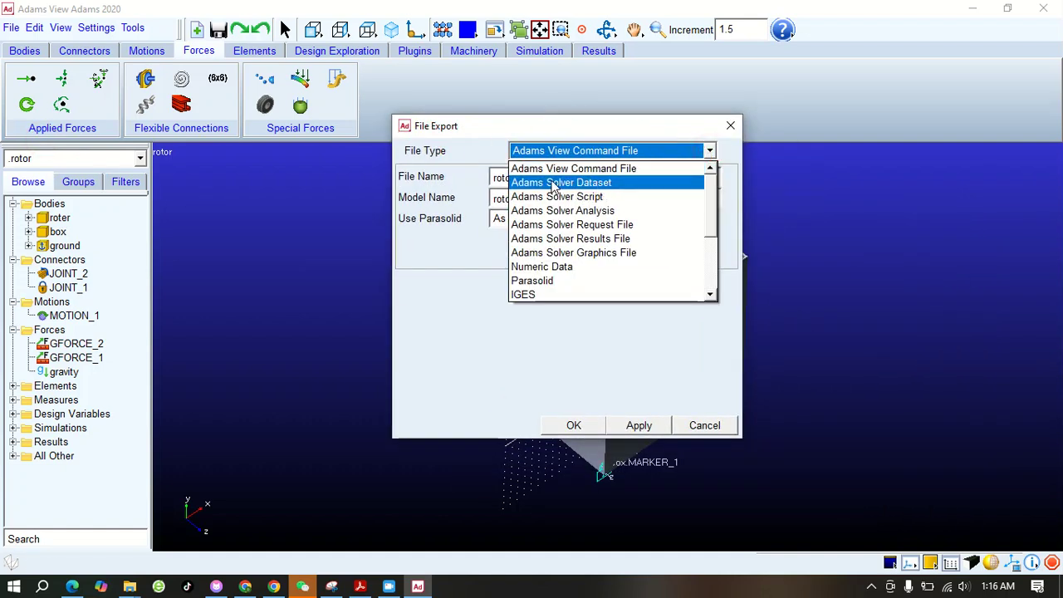
left_click(619, 183)
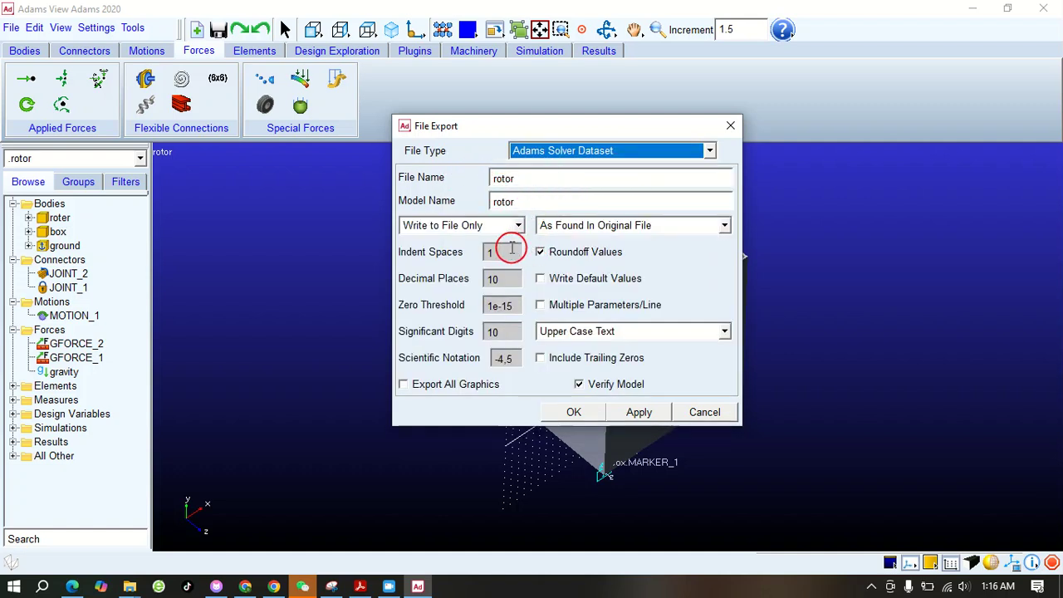
left_click(579, 386)
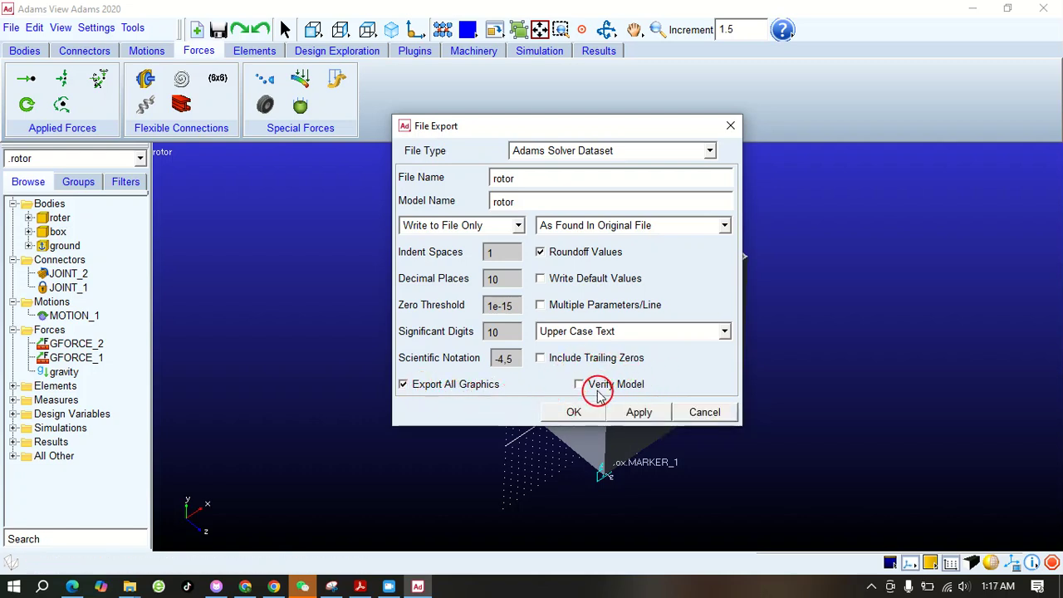
left_click(581, 412)
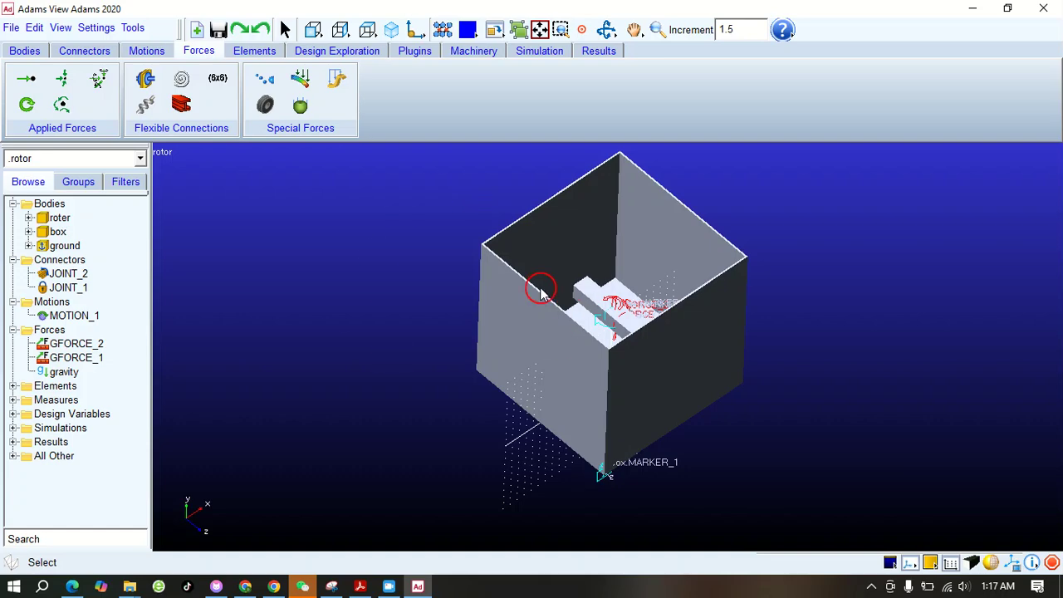
left_click(43, 587)
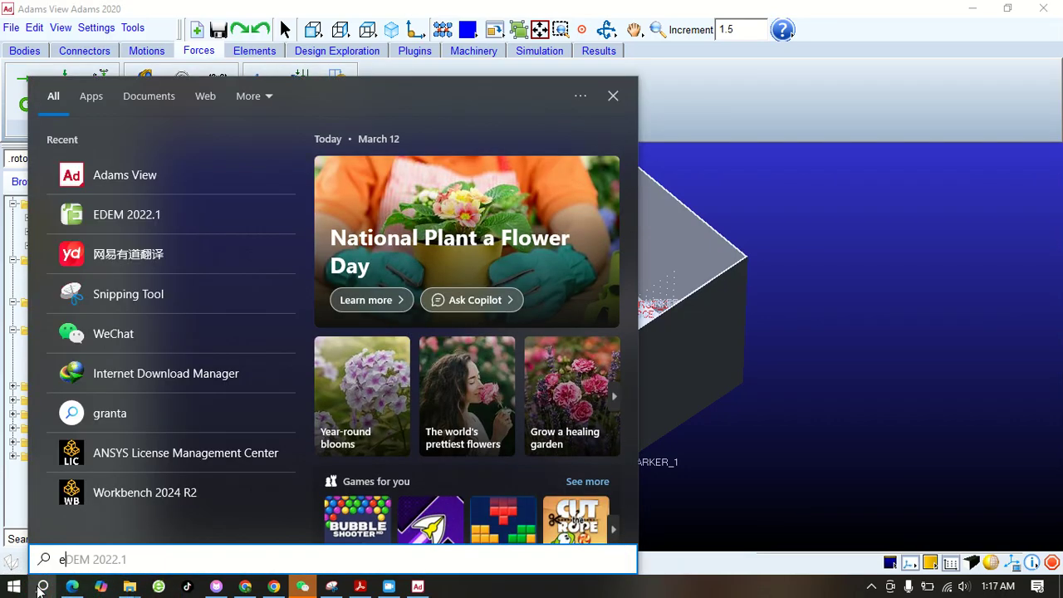
type("edem")
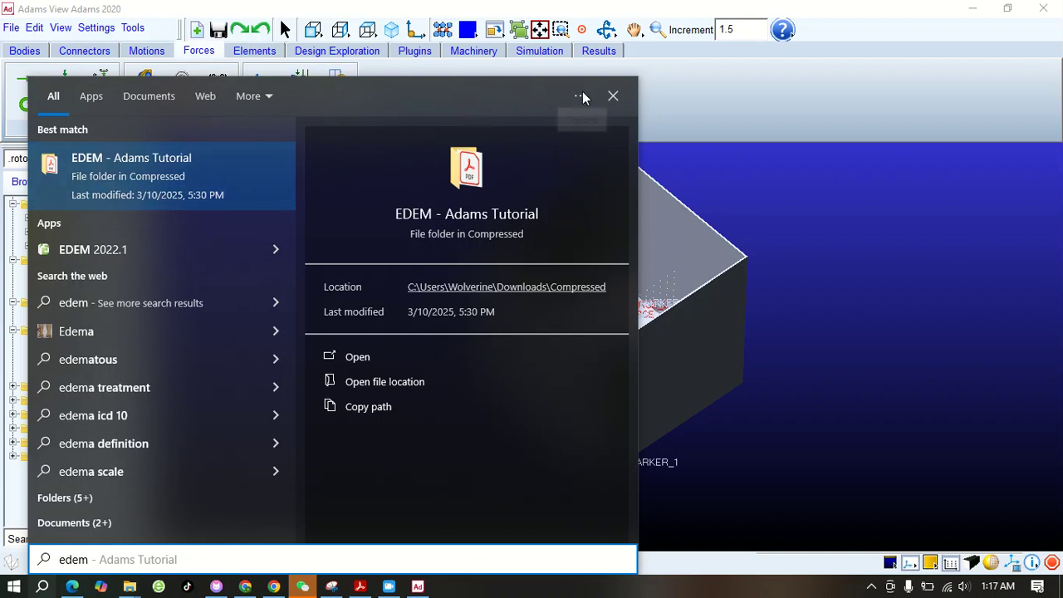
left_click(771, 197)
Save the rotor model database
left_click(11, 27)
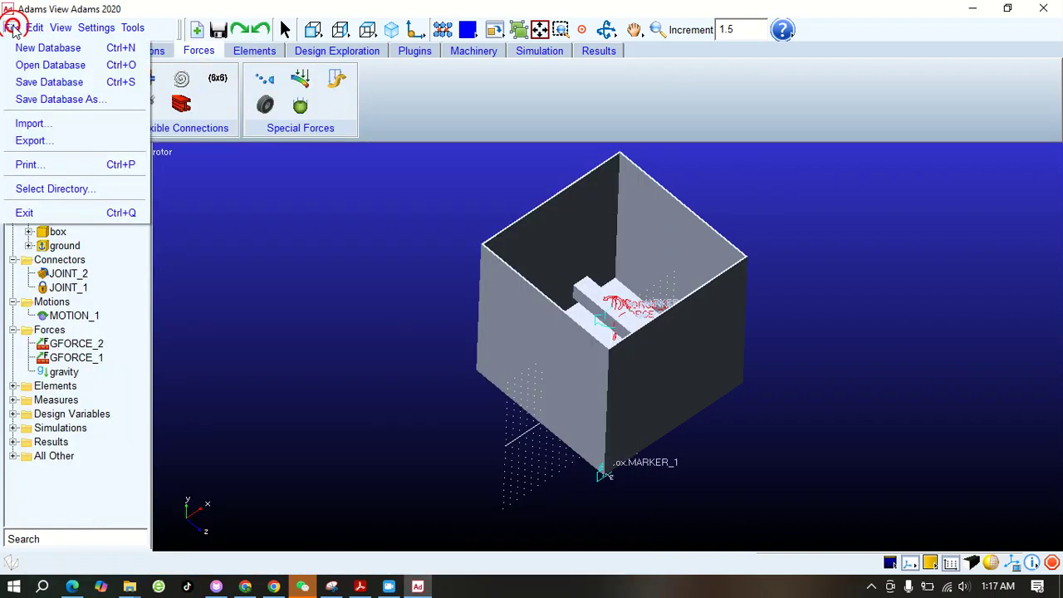
left_click(66, 86)
left_click(504, 301)
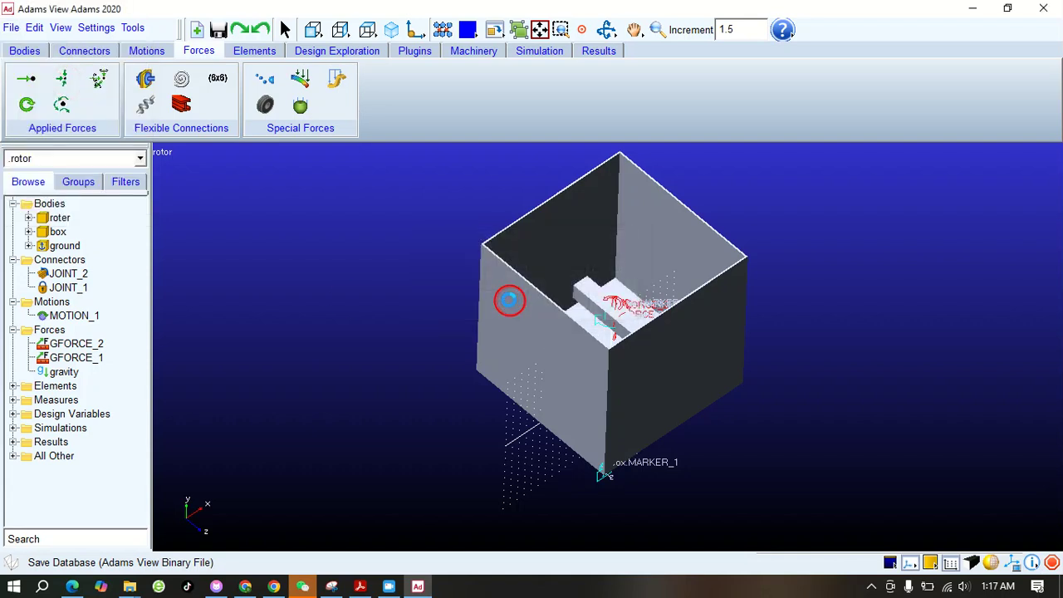
Find and launch EDEM 2022.1
left_click(41, 587)
type("ede")
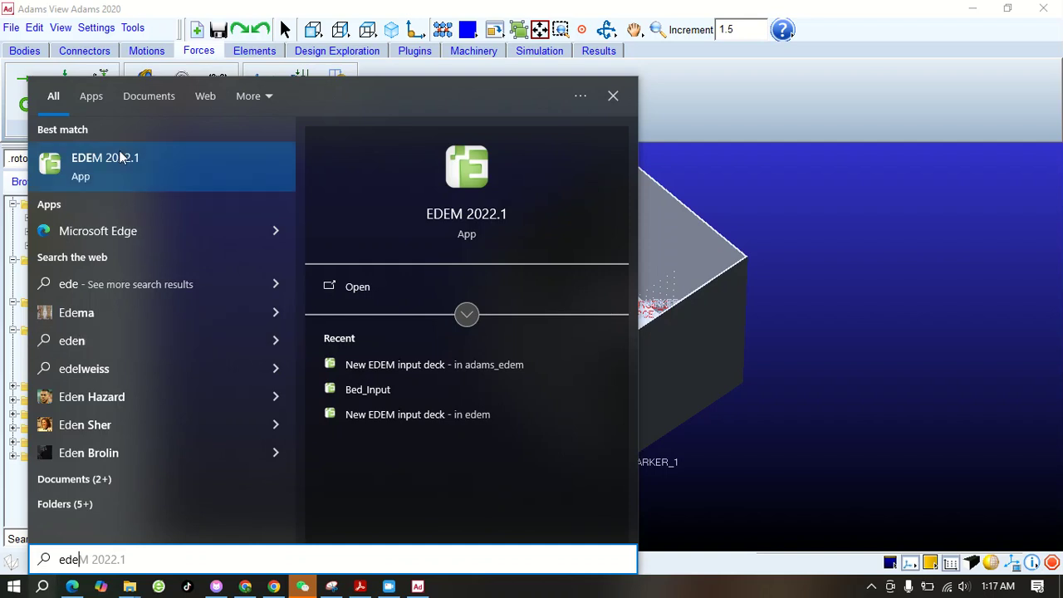
left_click(143, 164)
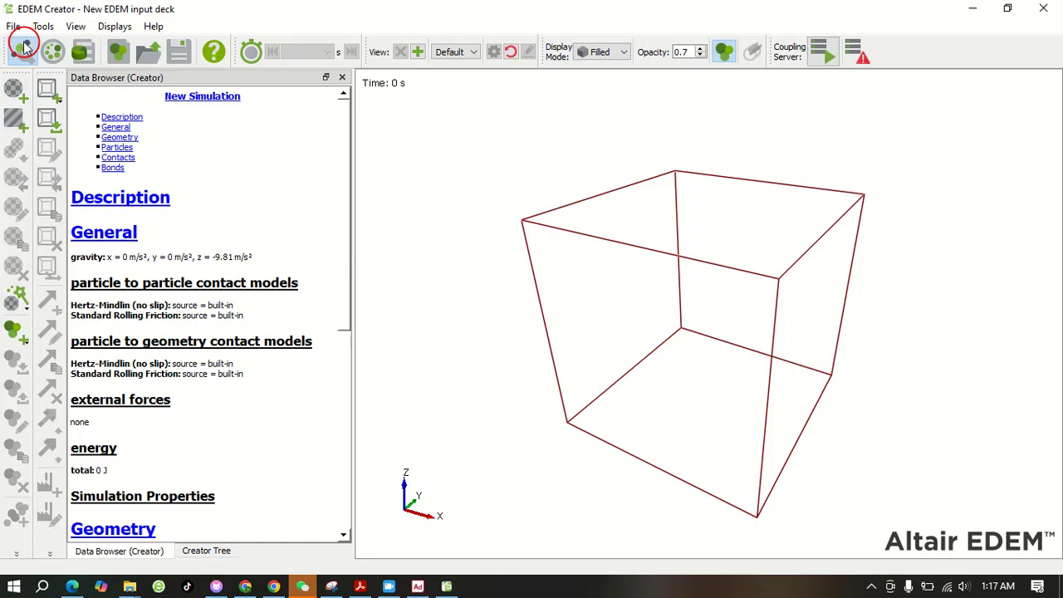
Add a bulk material in the Creator Tree and define its interaction with itself using the default coefficients
left_click(208, 550)
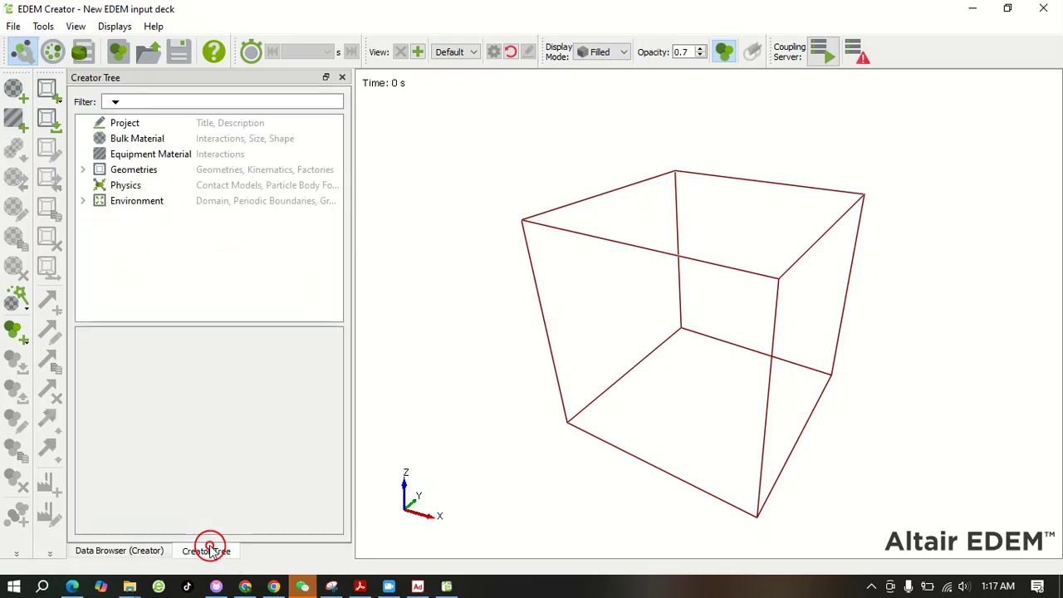
right_click(141, 139)
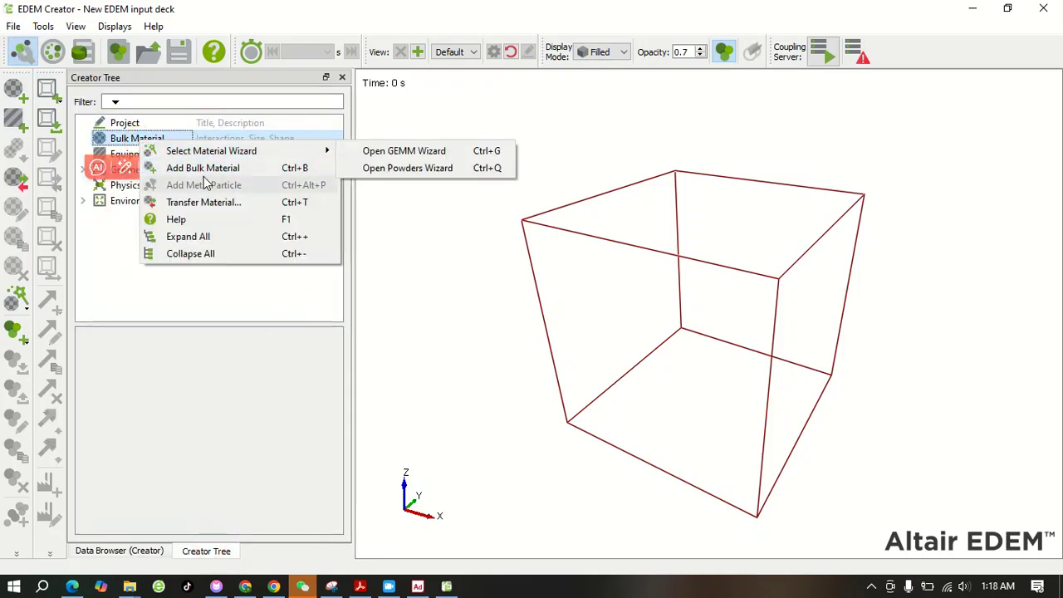
left_click(202, 168)
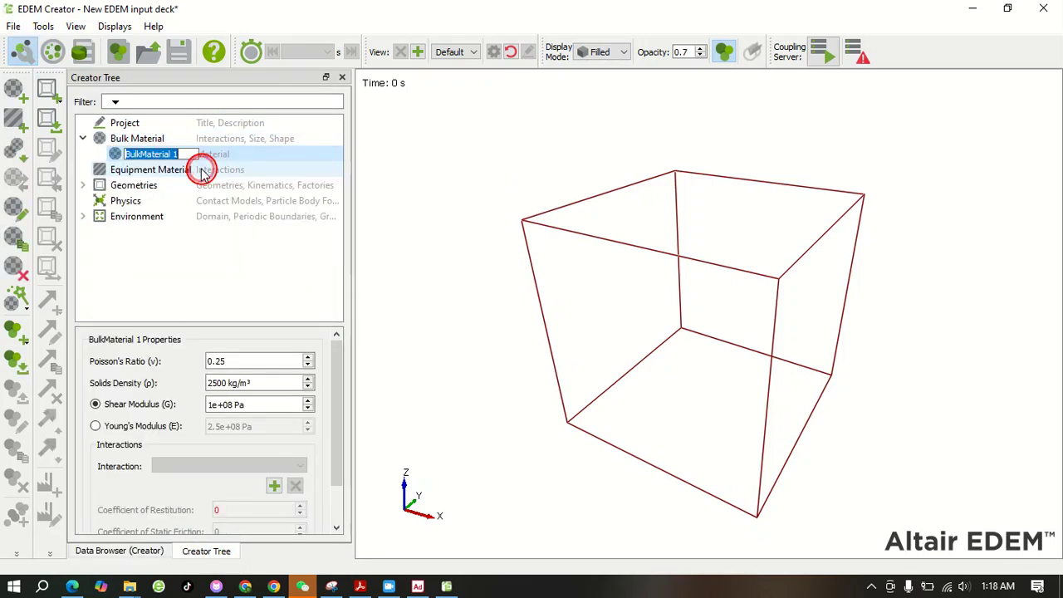
left_click(274, 486)
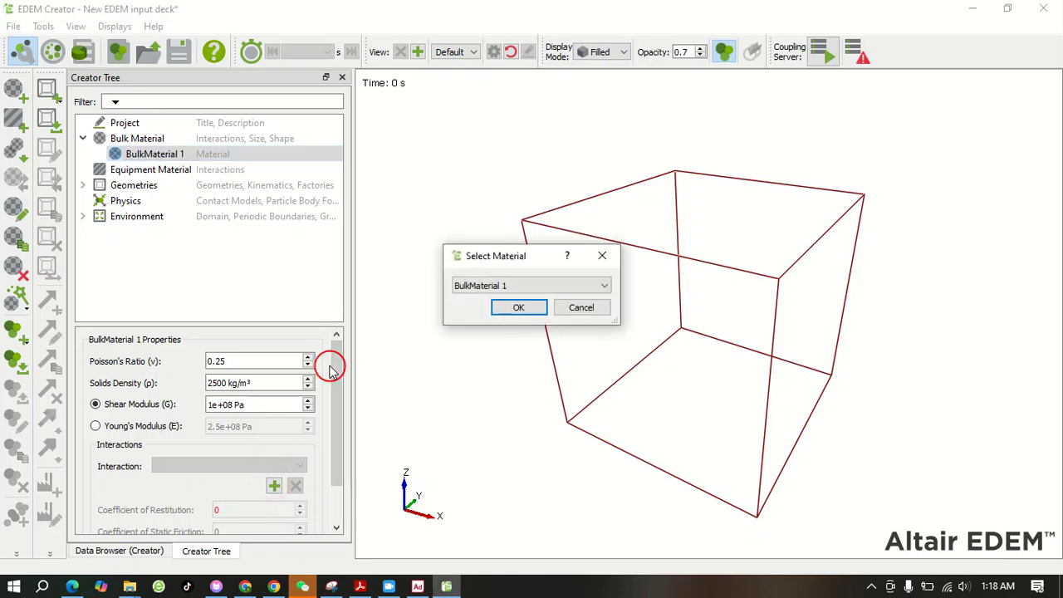
left_click(517, 309)
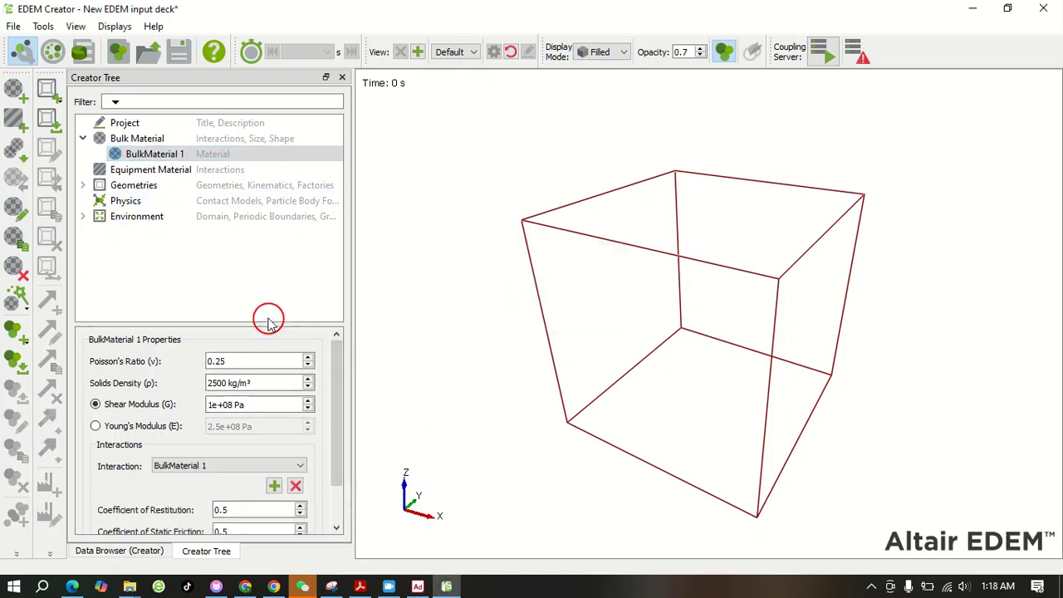
Add a MultiSphere particle to BulkMaterial 1, using the single-sphere shape with a physical radius of 30 mm
left_click(149, 156)
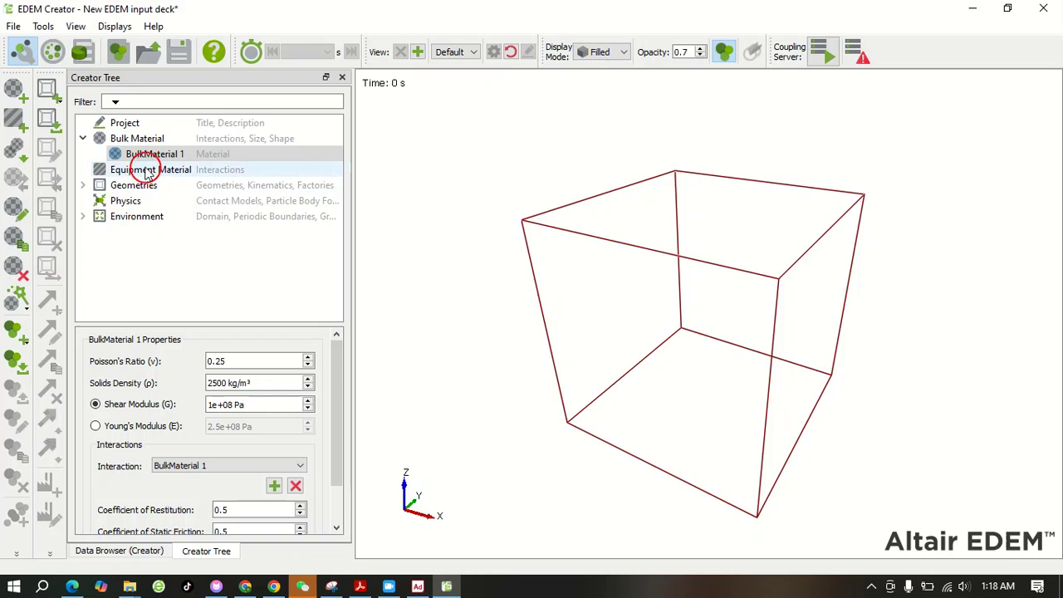
right_click(149, 156)
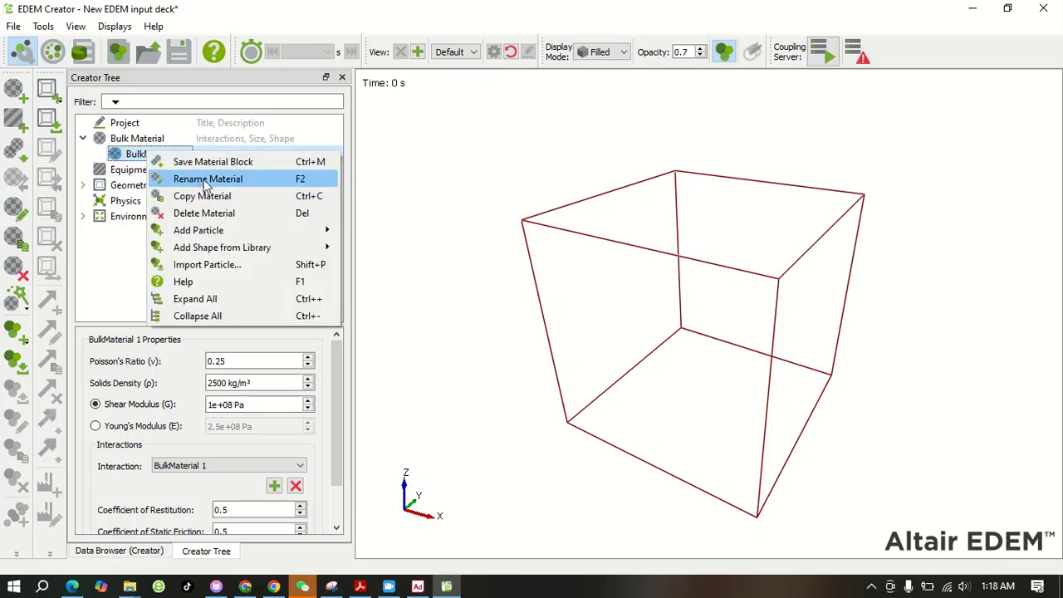
mouse_move(249, 236)
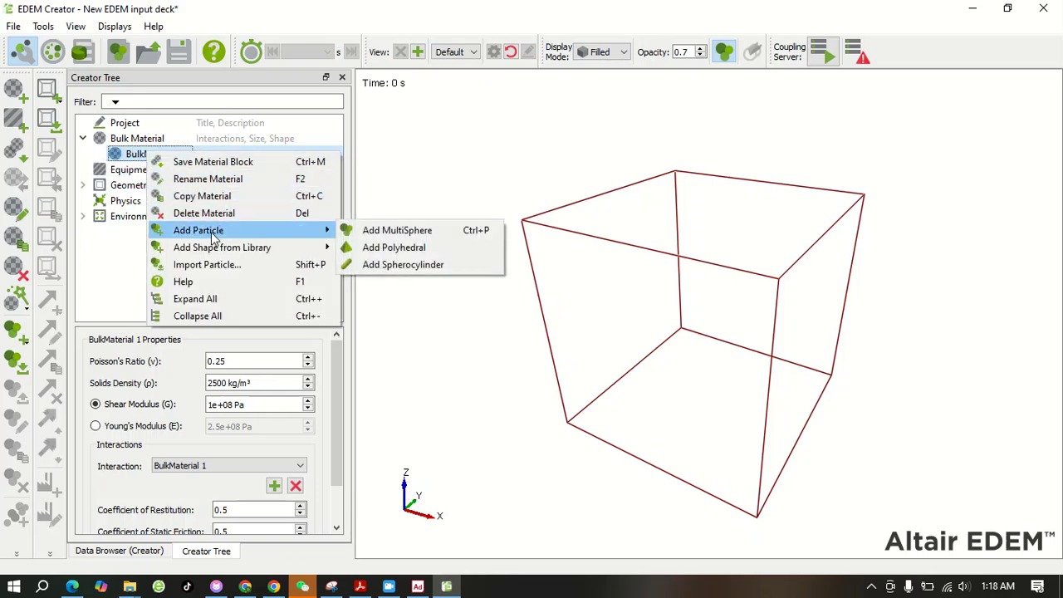
left_click(406, 233)
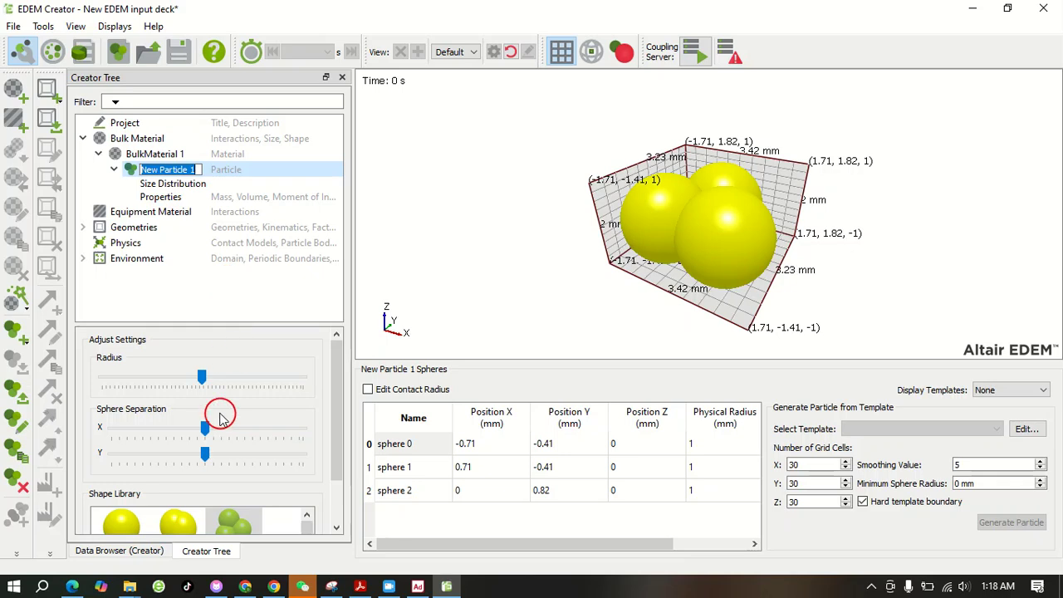
left_click(122, 521)
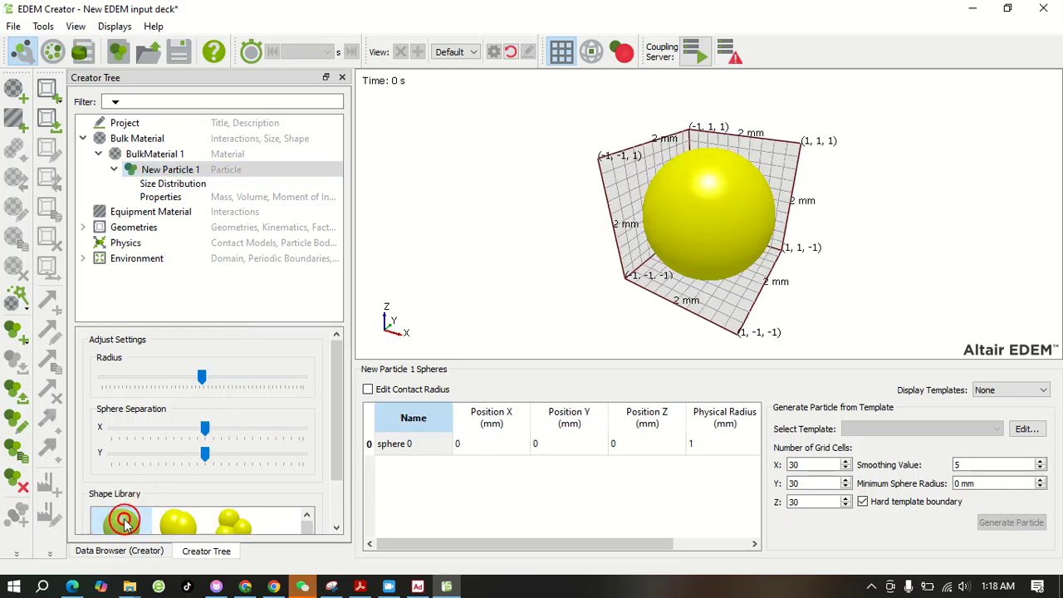
double_click(708, 445)
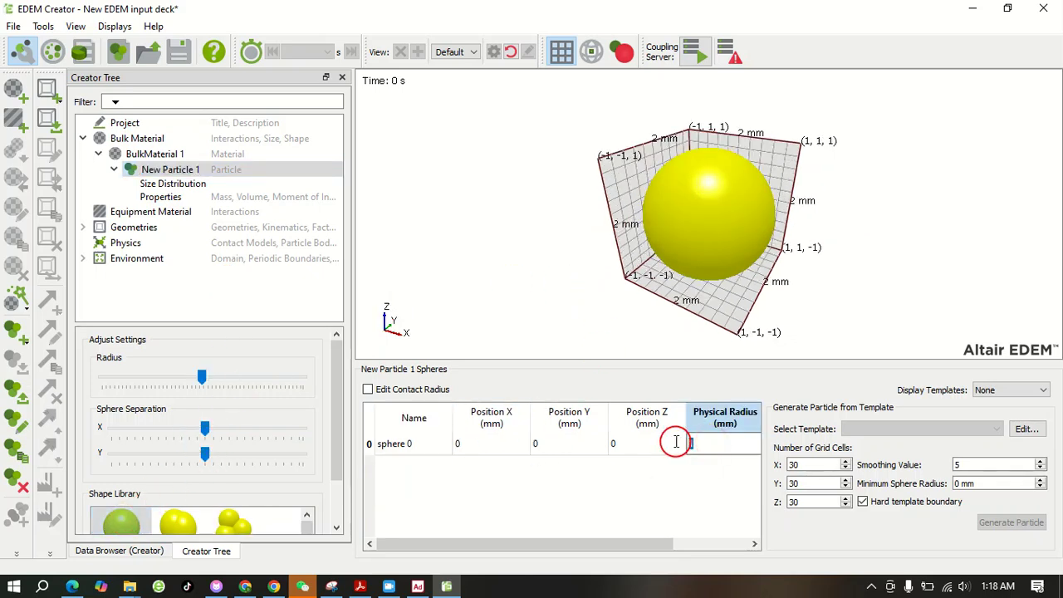
type("2")
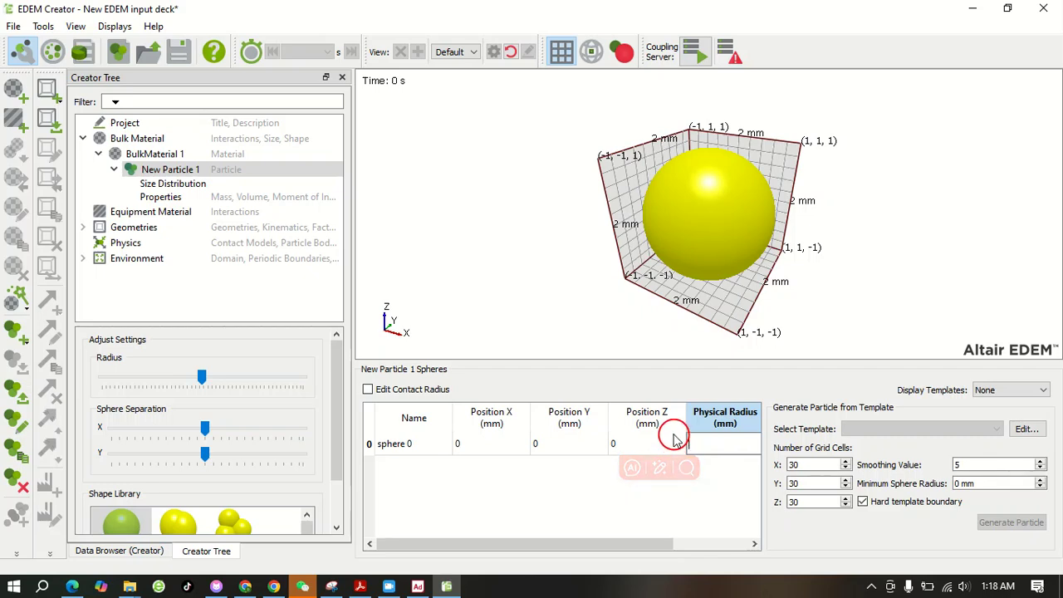
left_click(525, 263)
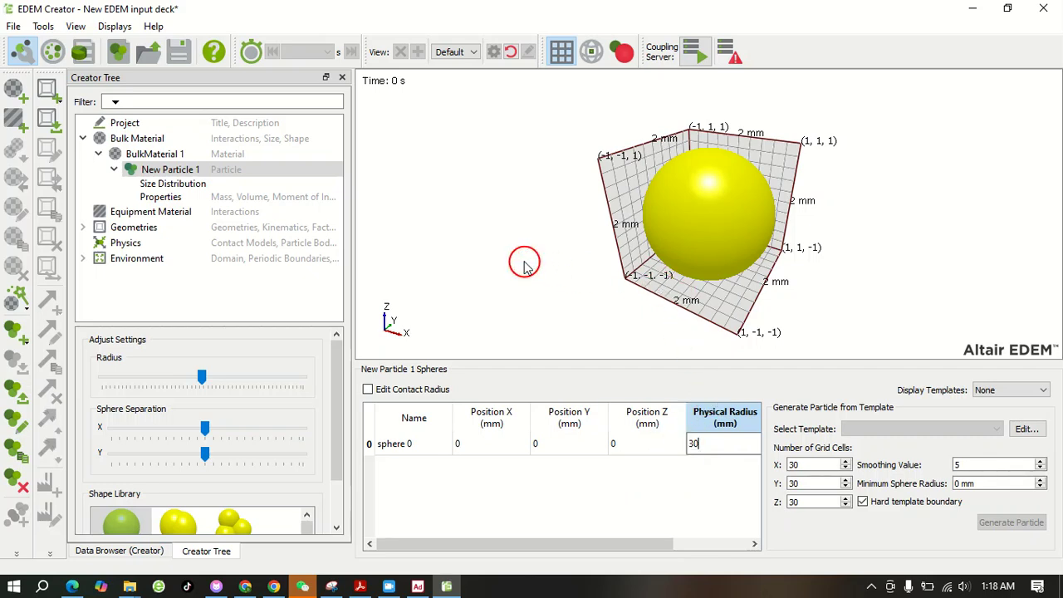
Calculate the new particle's mass, volume and inertia properties based on Spheres
left_click(191, 184)
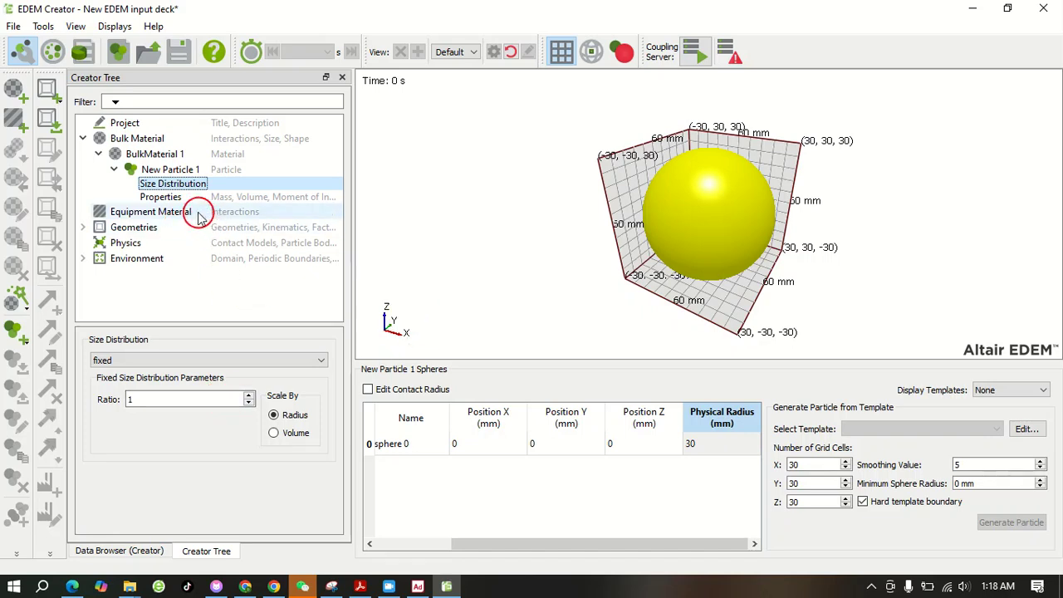
left_click(162, 198)
left_click(162, 358)
left_click(247, 428)
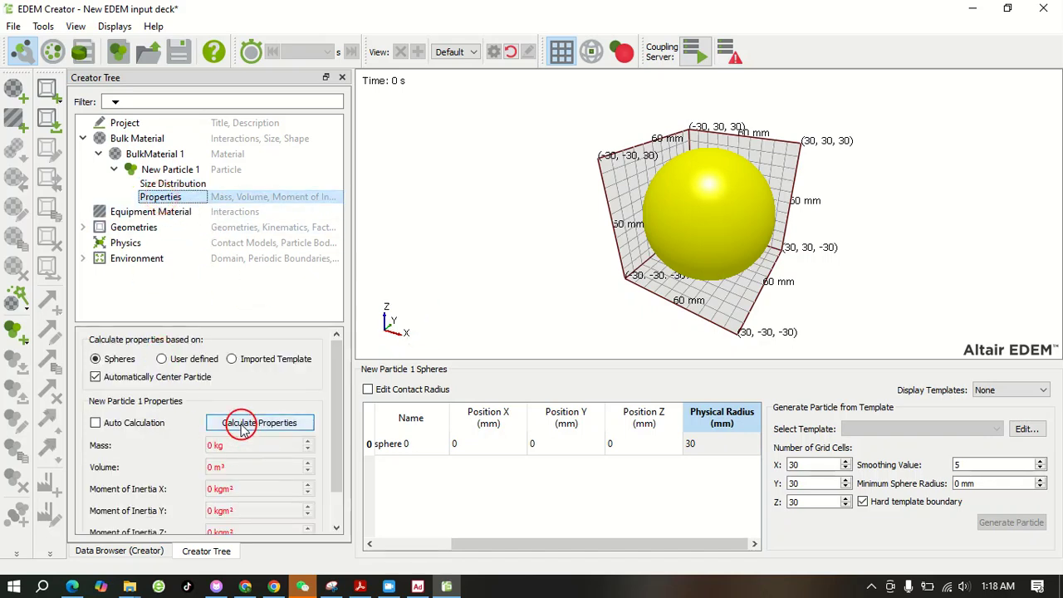
left_click(137, 171)
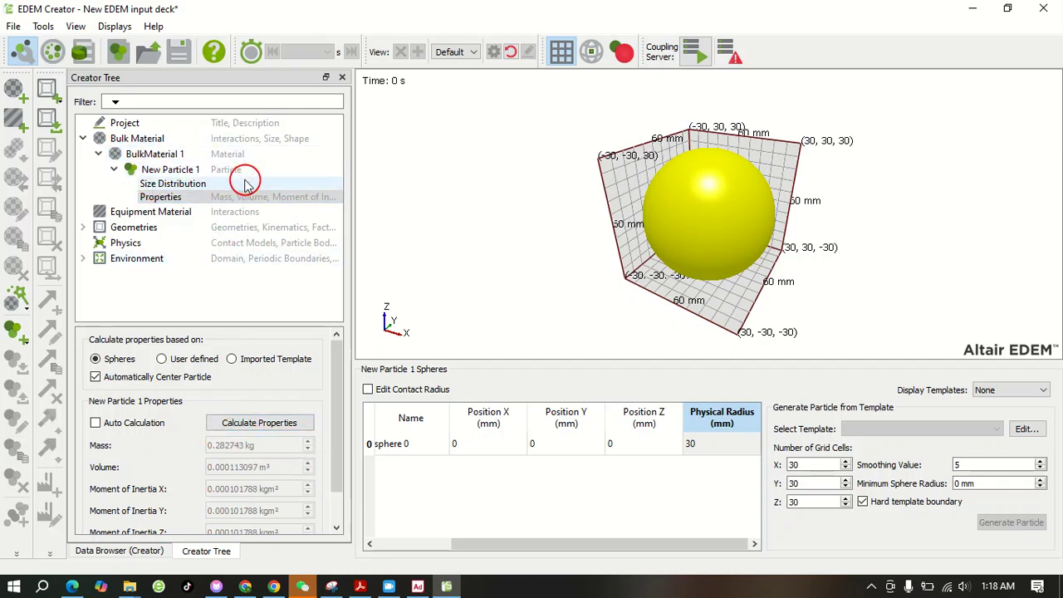
Add an equipment material, define its interaction with BulkMaterial 1 and review the default coefficients
left_click(112, 214)
right_click(116, 216)
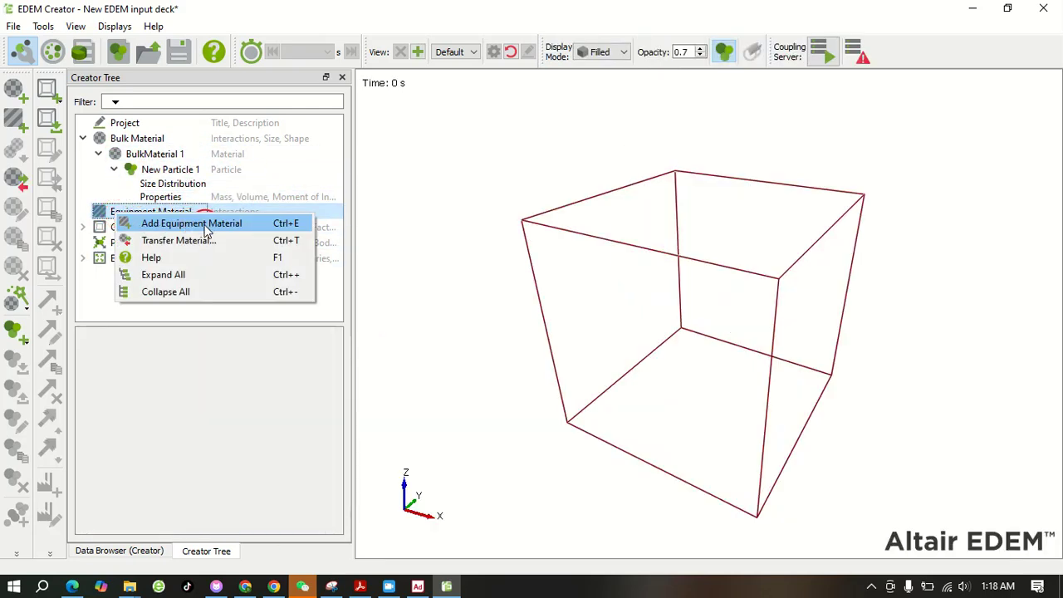
left_click(234, 225)
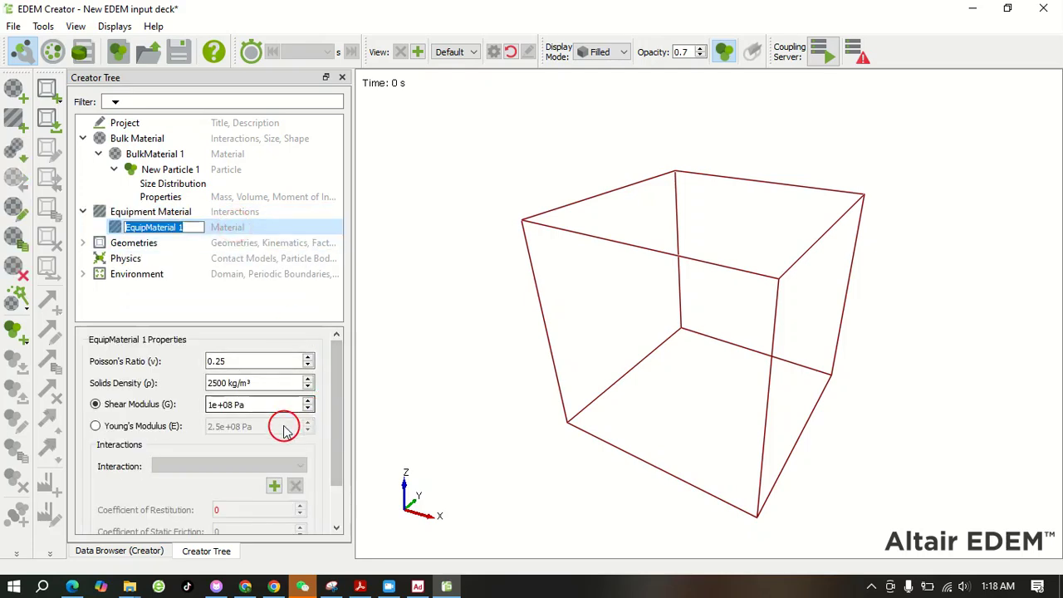
left_click(275, 486)
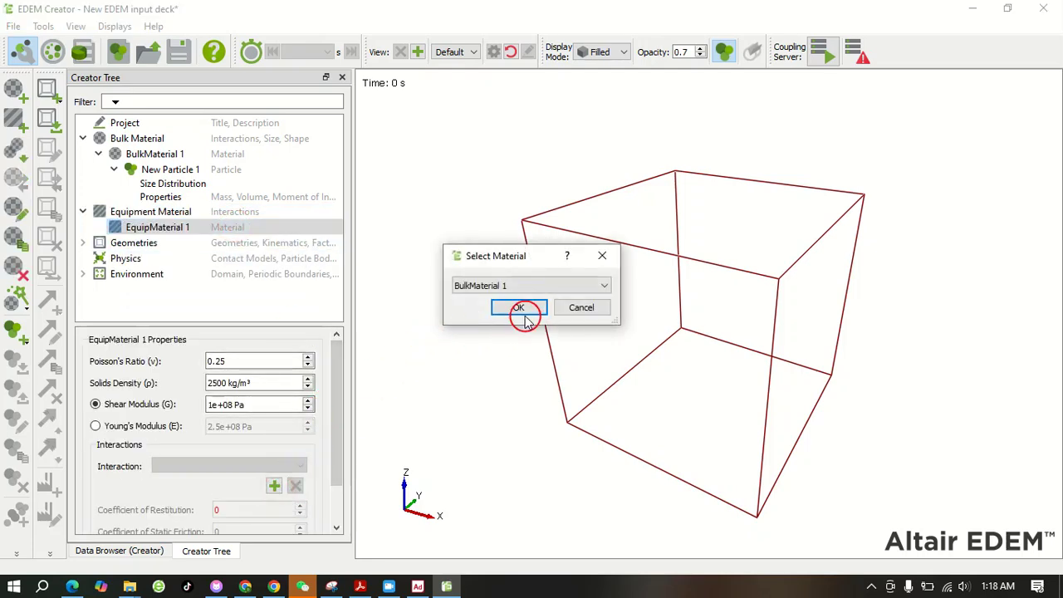
left_click(519, 309)
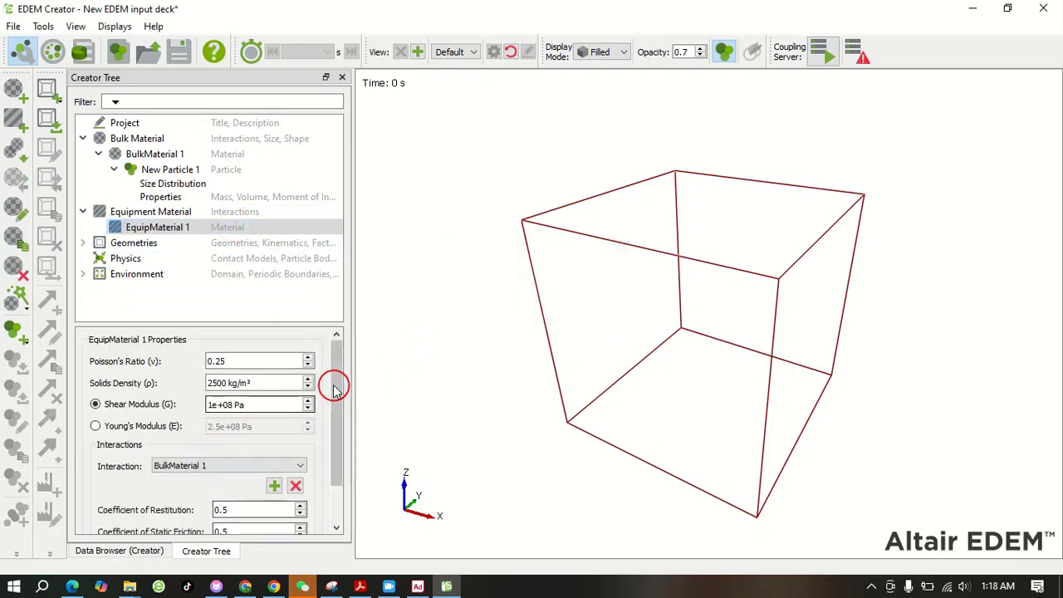
left_click_drag(335, 350, 334, 419)
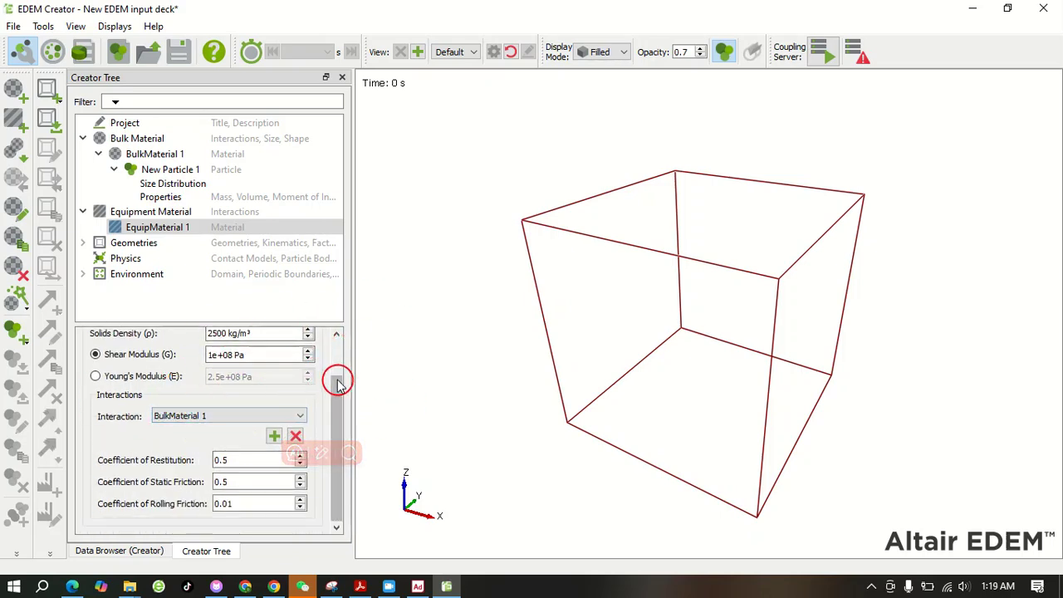
left_click_drag(337, 391, 336, 339)
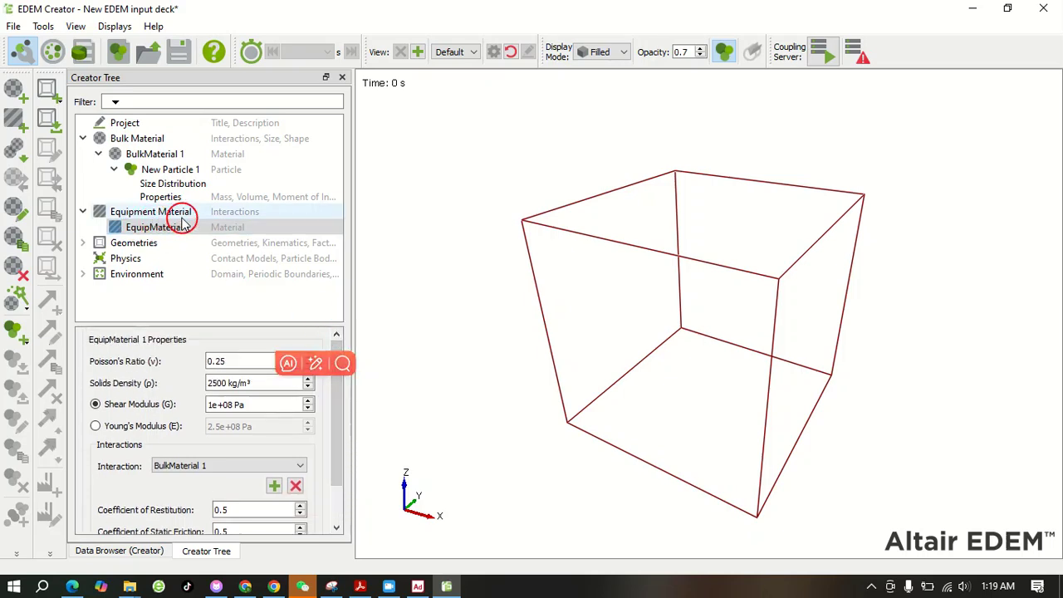
Import the rotor.xmt_txt geometry from the adams_edem folder using CAD Units and rigid-body auto mesh sizing
left_click(82, 243)
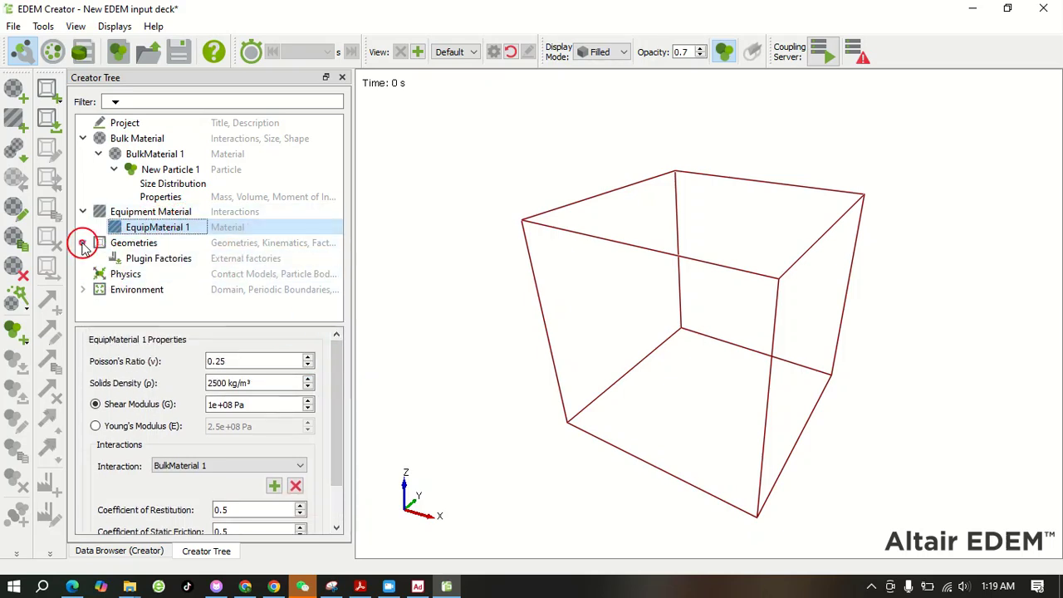
right_click(125, 246)
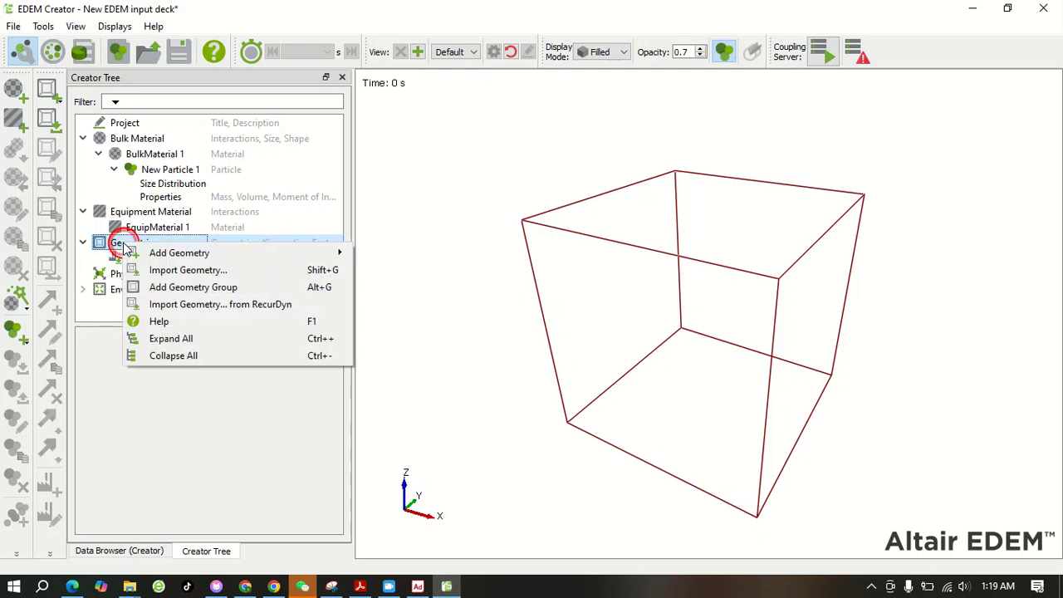
left_click(162, 272)
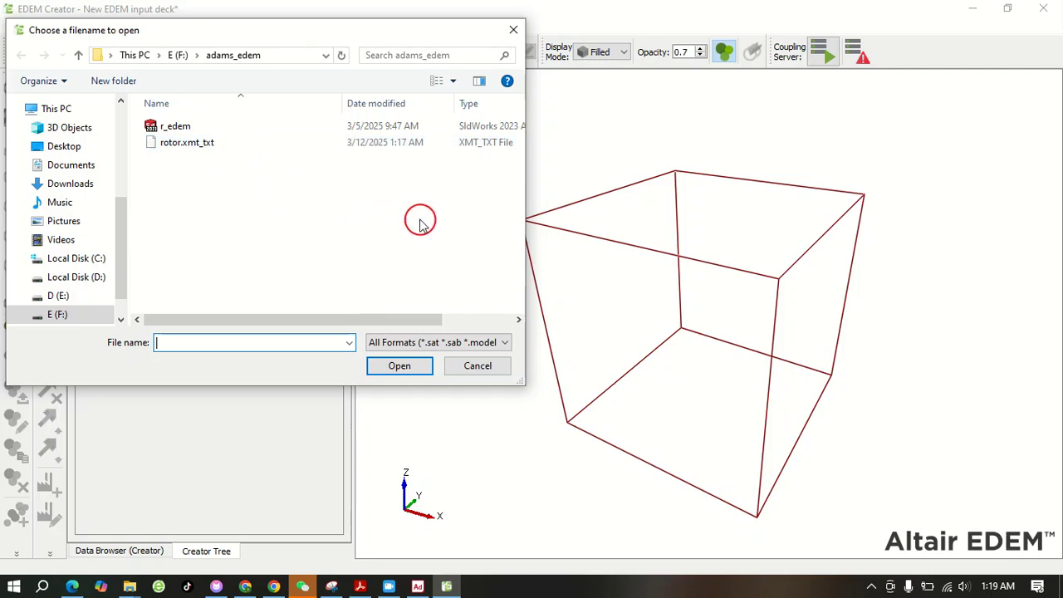
left_click(204, 142)
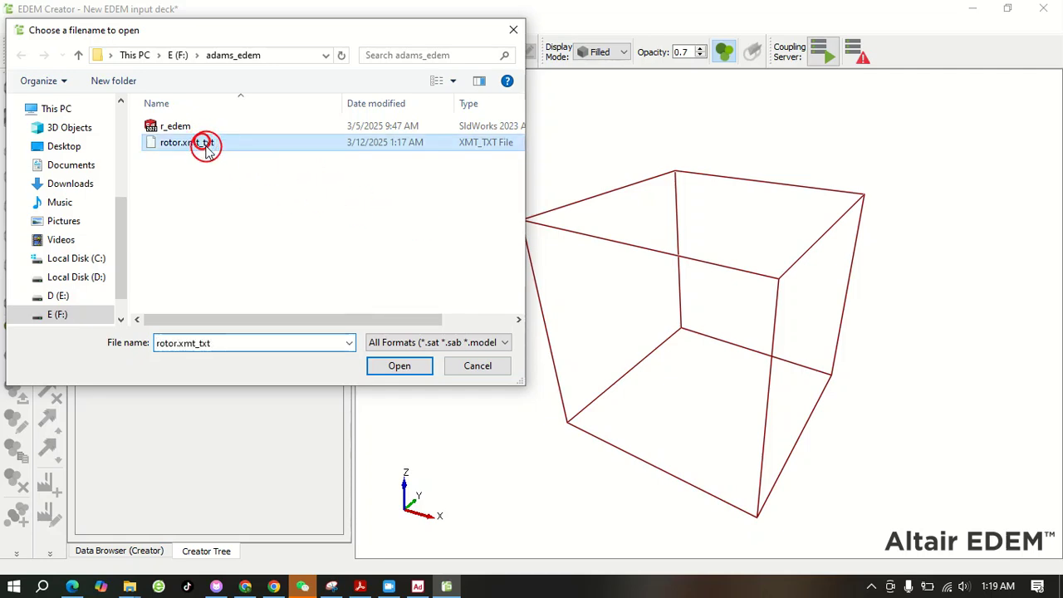
left_click(397, 368)
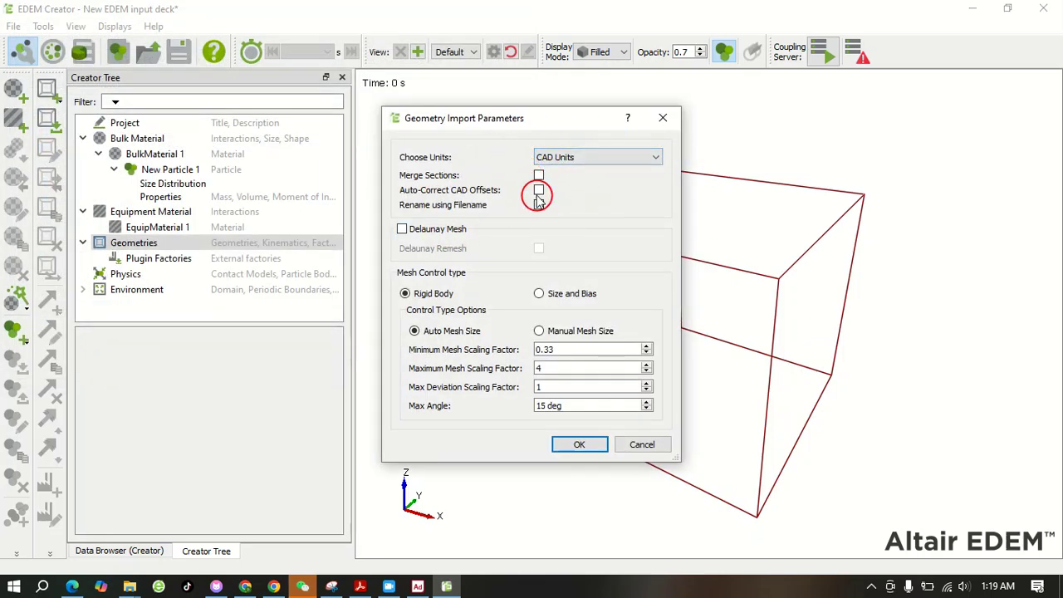
left_click(577, 446)
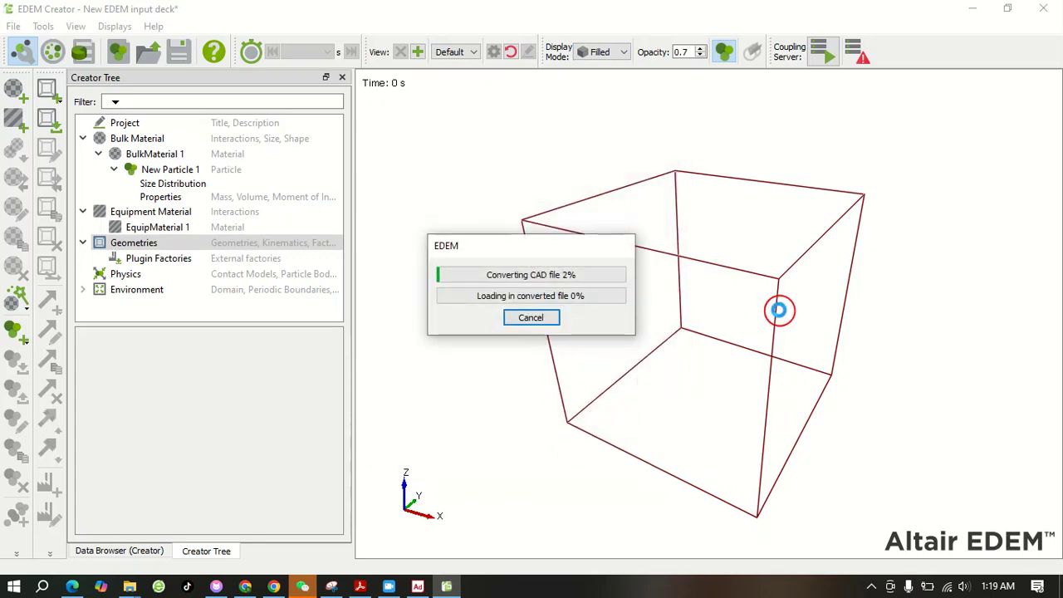
mouse_move(719, 125)
left_mouse_down()
mouse_move(686, 210)
mouse_move(537, 408)
mouse_move(643, 266)
mouse_move(606, 375)
mouse_move(595, 333)
mouse_move(644, 214)
left_mouse_up()
left_click_drag(604, 110, 741, 213)
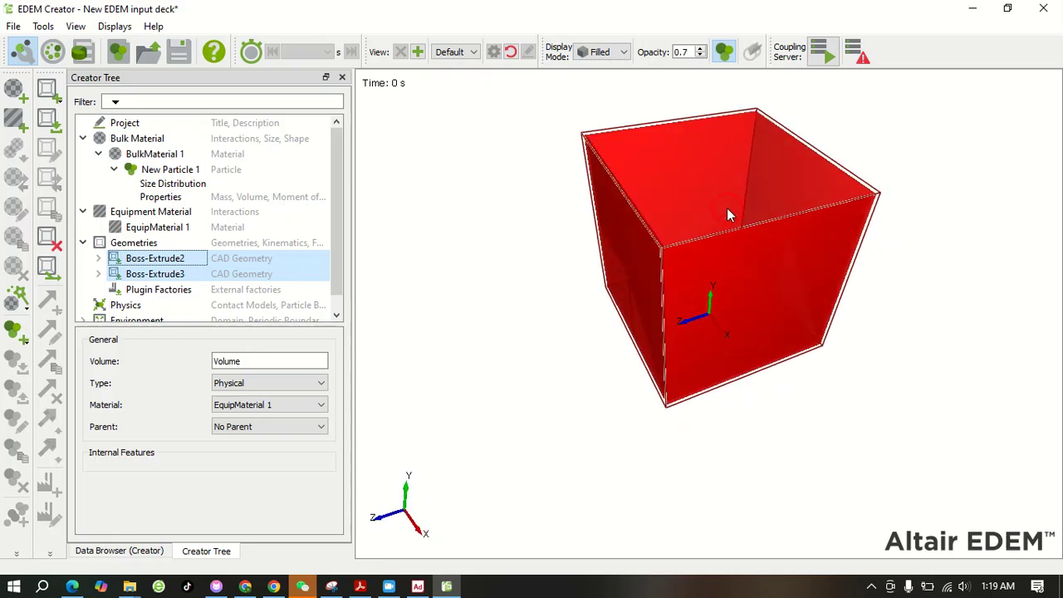
Identify the two imported geometries and rename the open container, Boss-Extrude2, as box
left_click(518, 268)
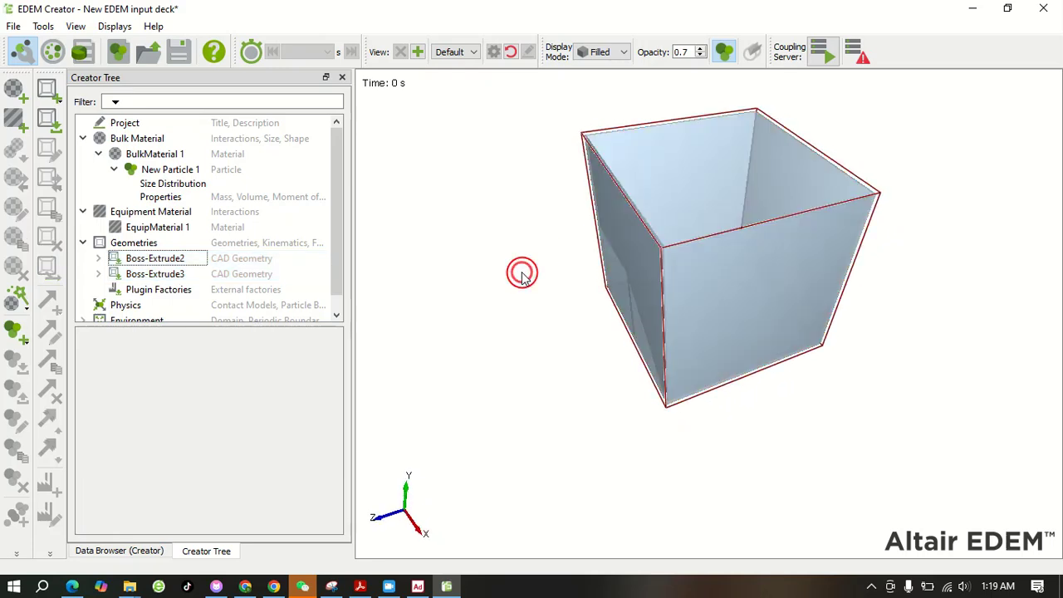
left_click(156, 274)
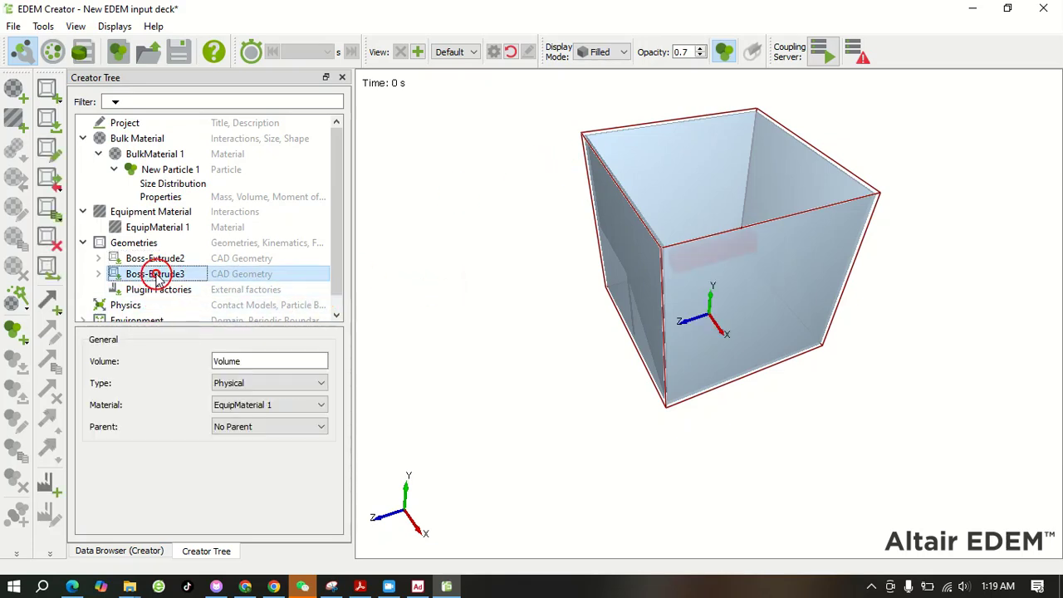
left_click(163, 258)
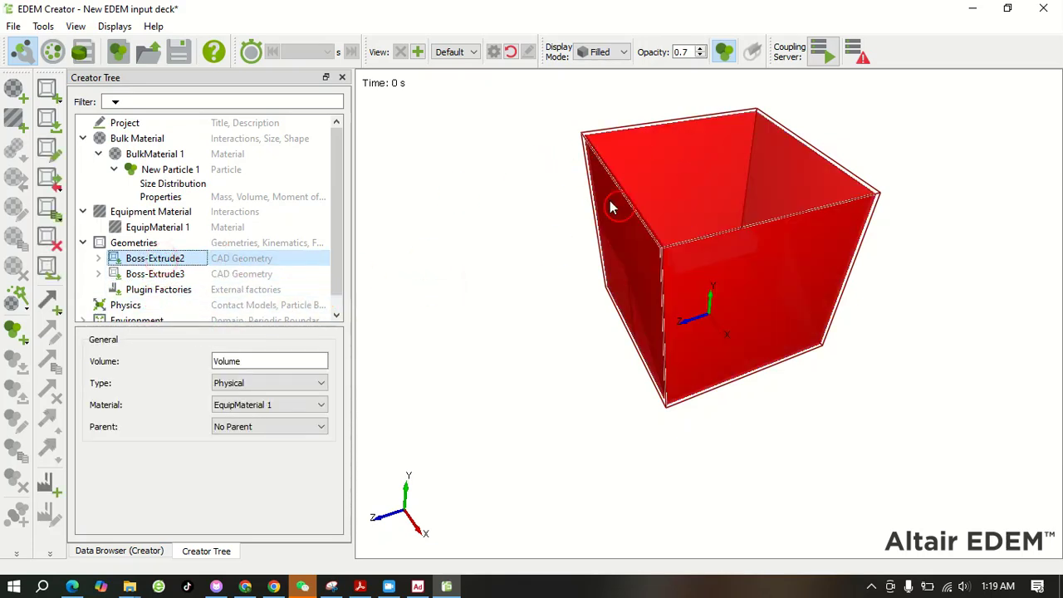
right_click(183, 260)
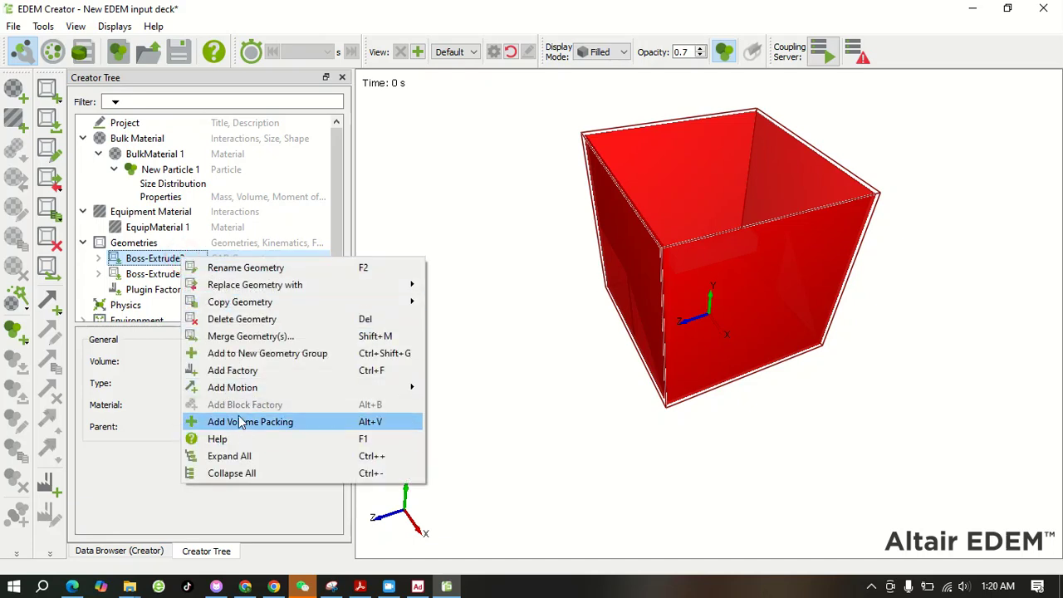
mouse_move(241, 392)
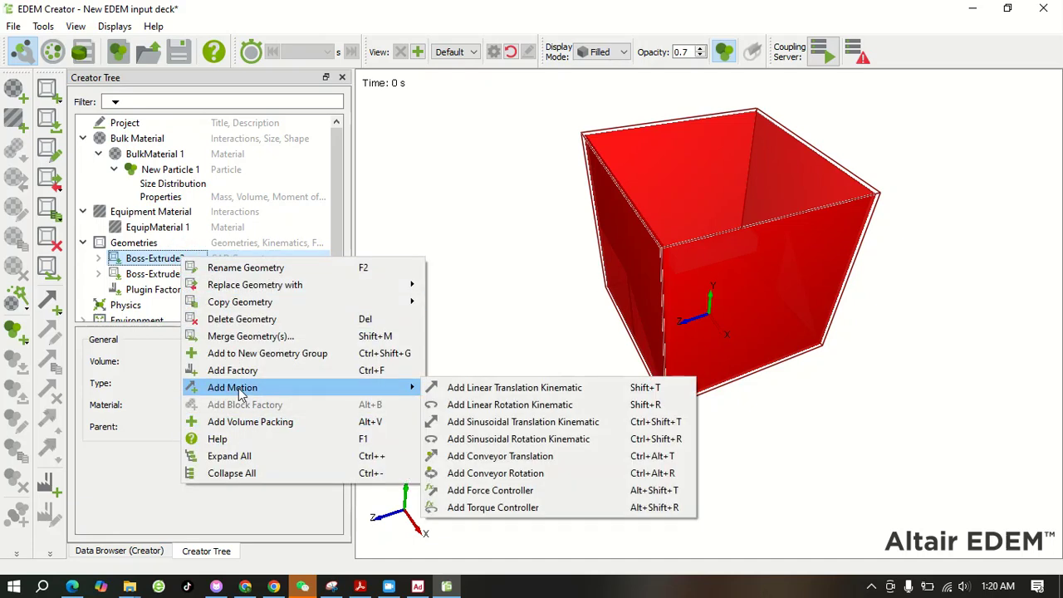
left_click(245, 269)
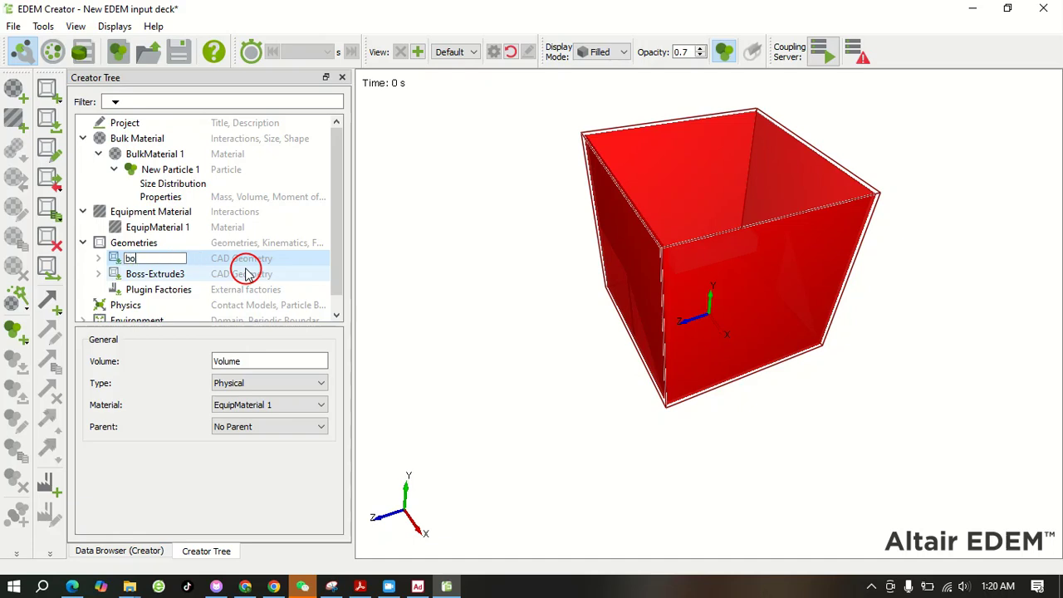
type("box")
left_click(460, 227)
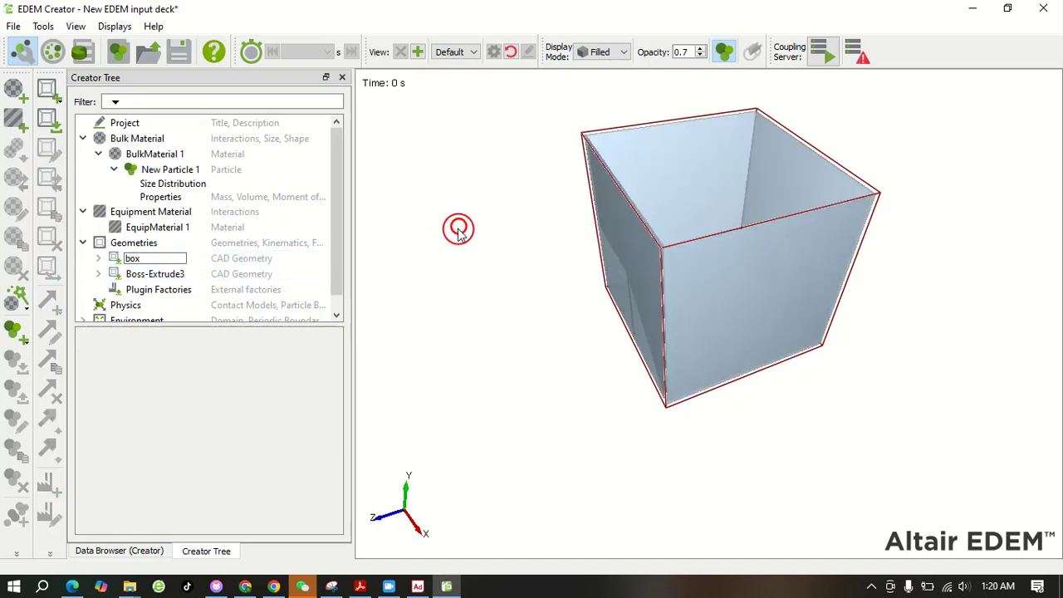
Rename the inner imported geometry, Boss-Extrude3, as roter
left_click(176, 276)
right_click(175, 275)
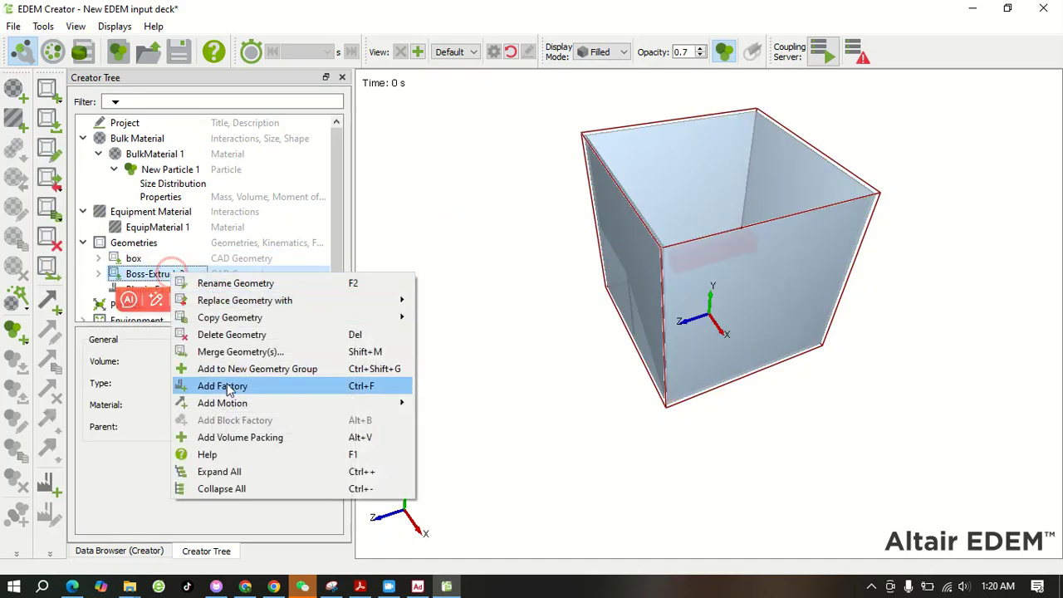
left_click(246, 287)
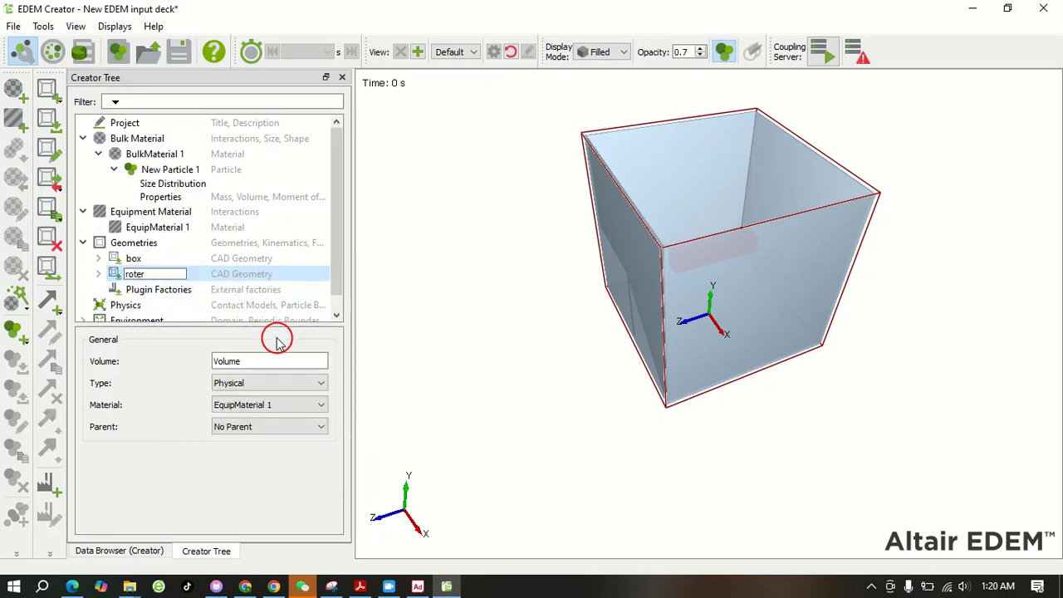
type("roter")
left_click(427, 260)
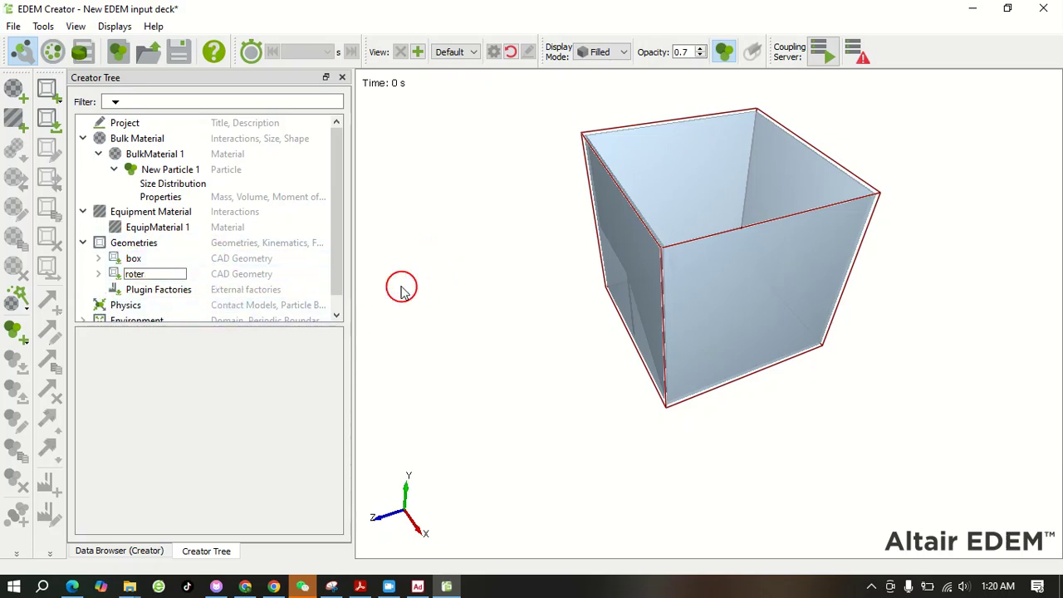
View the Physics contact models, check the body names in the Adams View model, and return to EDEM
left_click(199, 312)
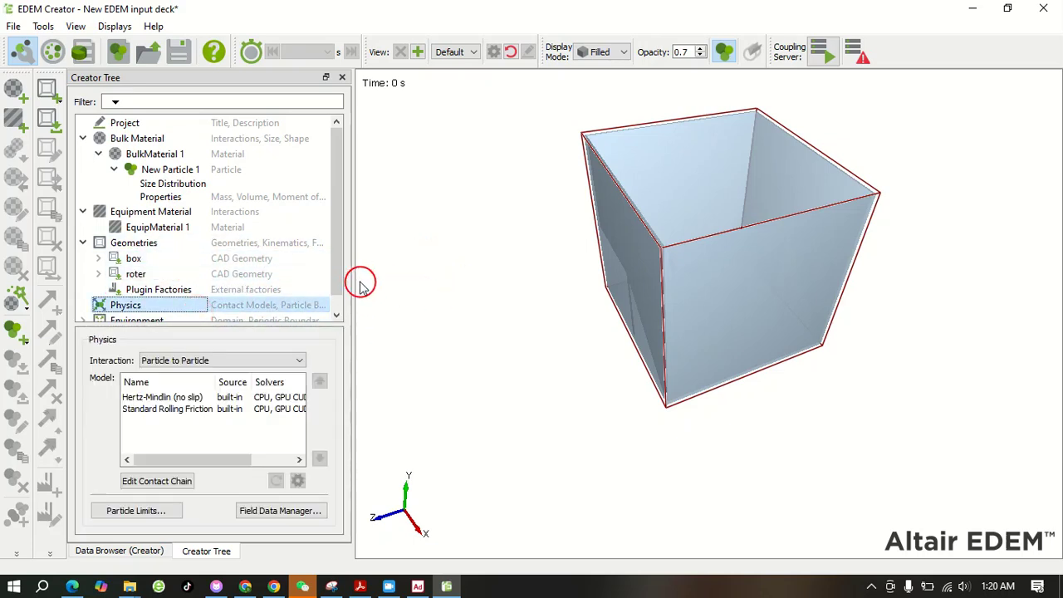
left_click(417, 588)
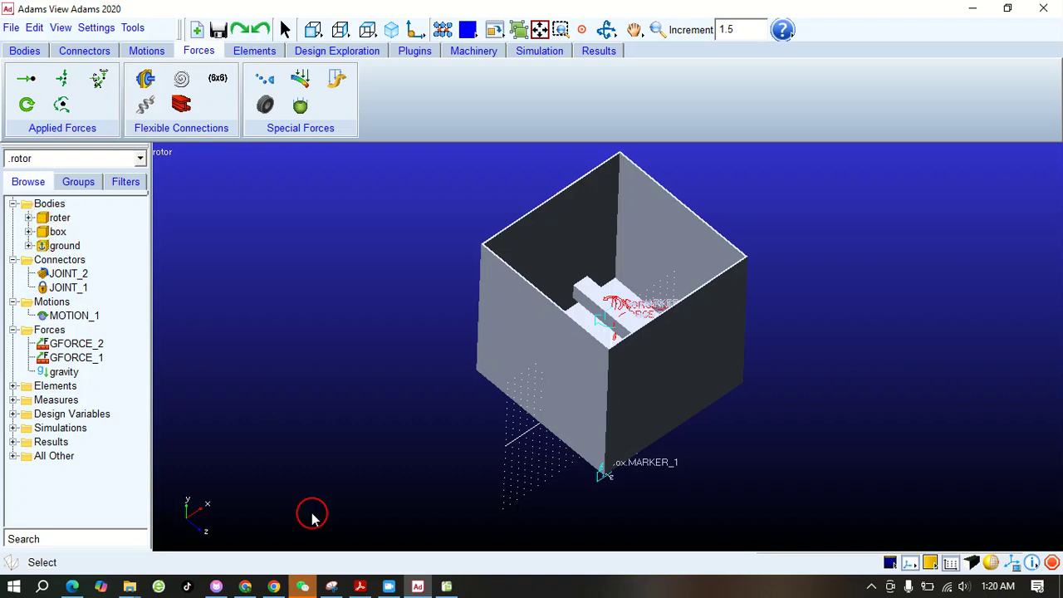
mouse_move(337, 588)
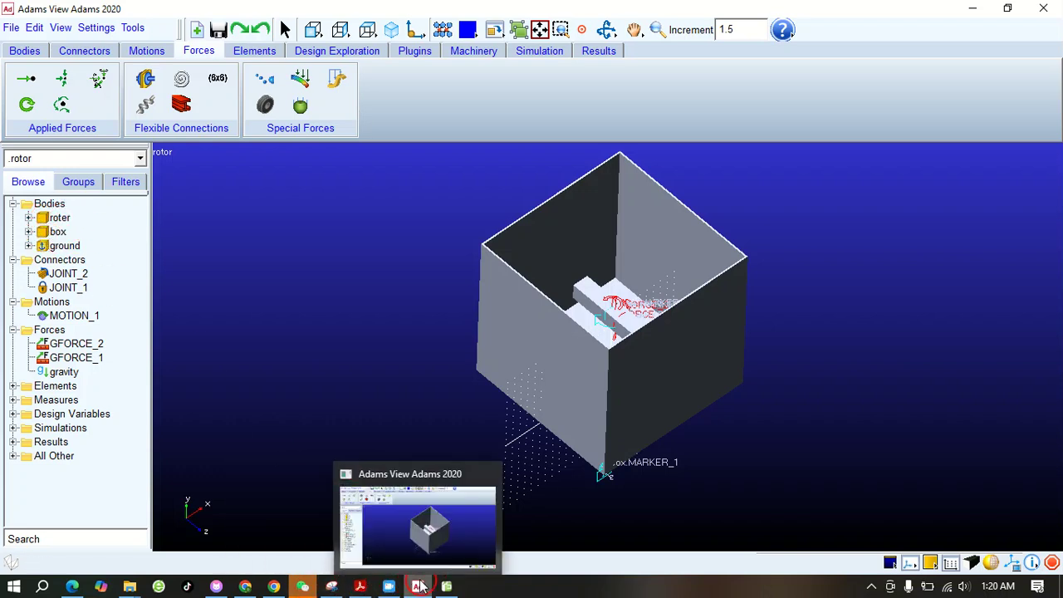
left_click(447, 586)
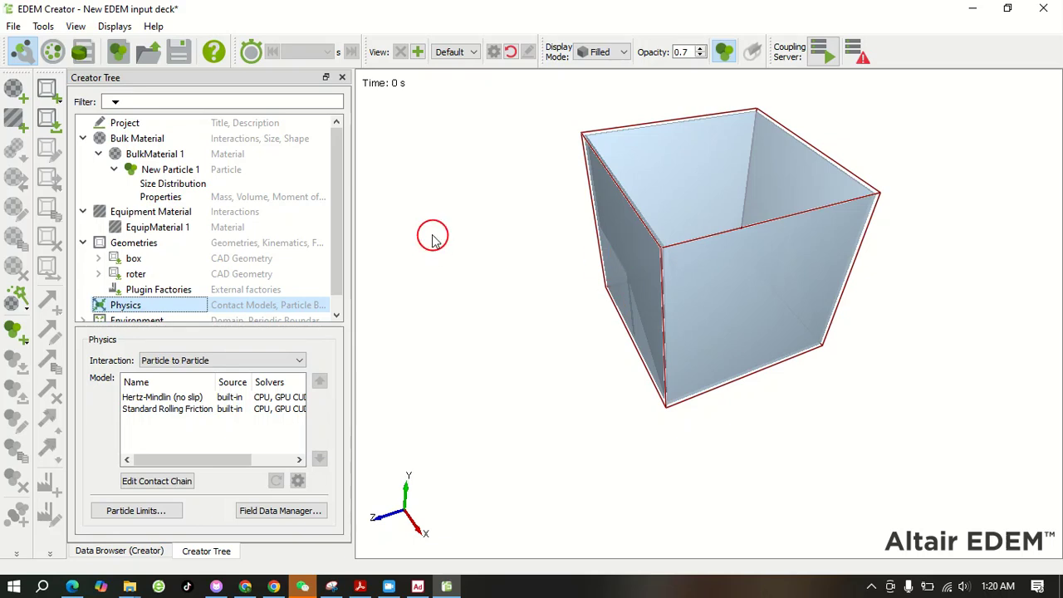
Add a polygon geometry under Geometries and set its type to Virtual
left_click_drag(337, 174, 338, 225)
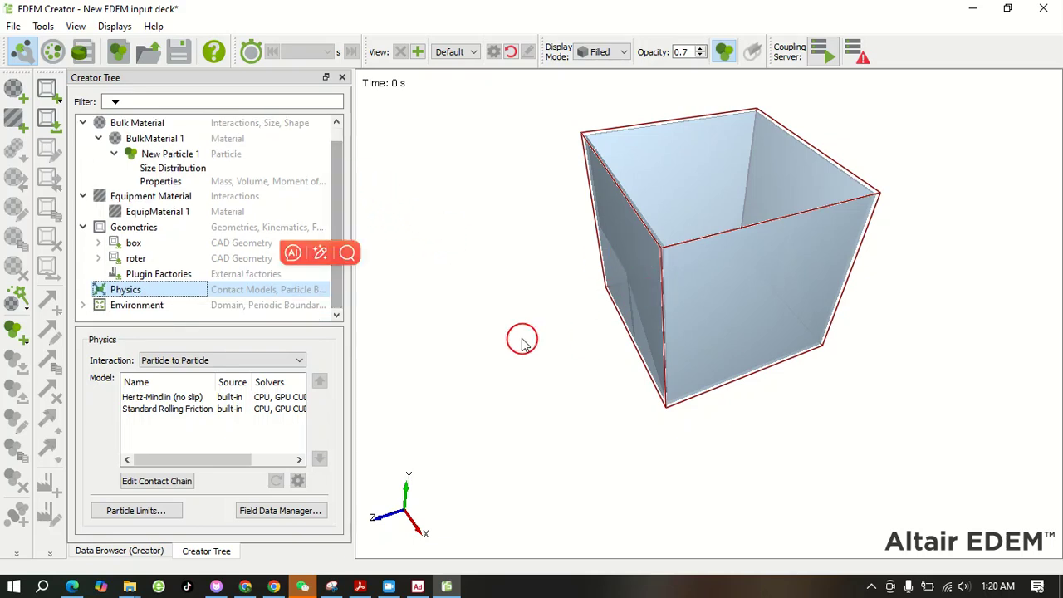
right_click(136, 227)
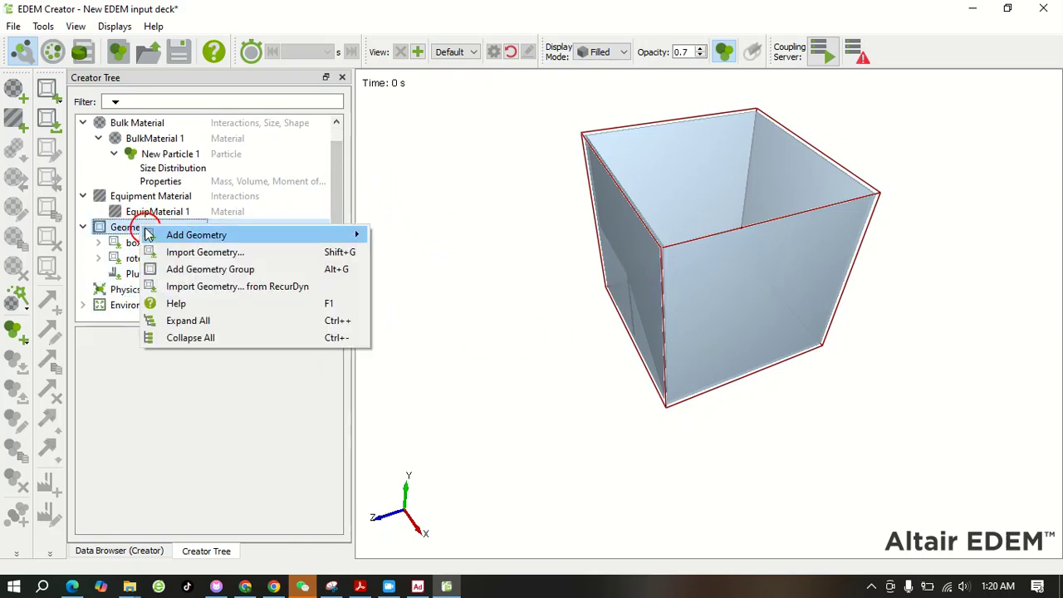
mouse_move(340, 239)
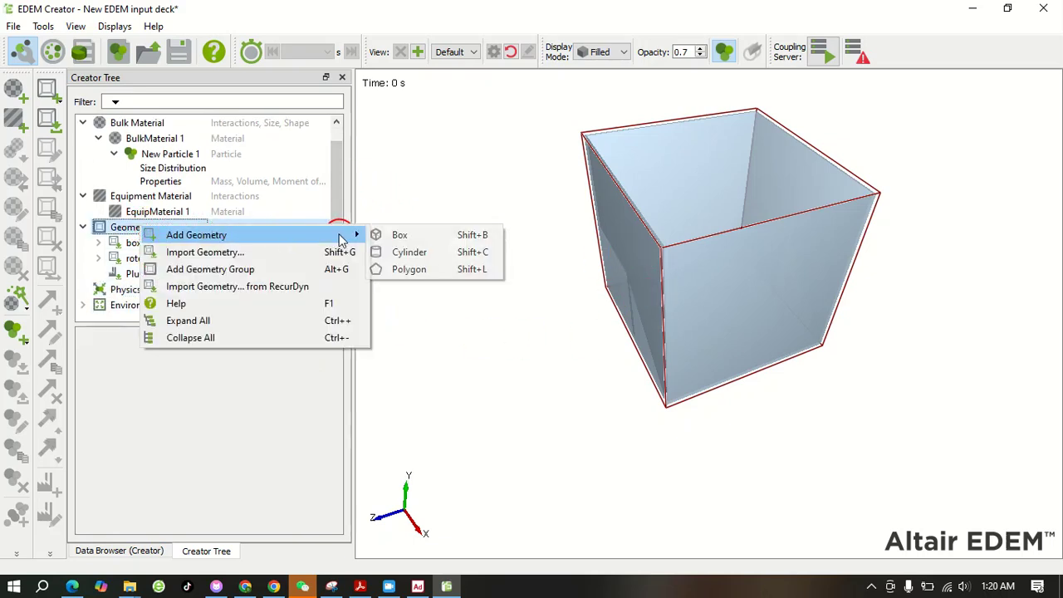
left_click(423, 268)
left_click(258, 384)
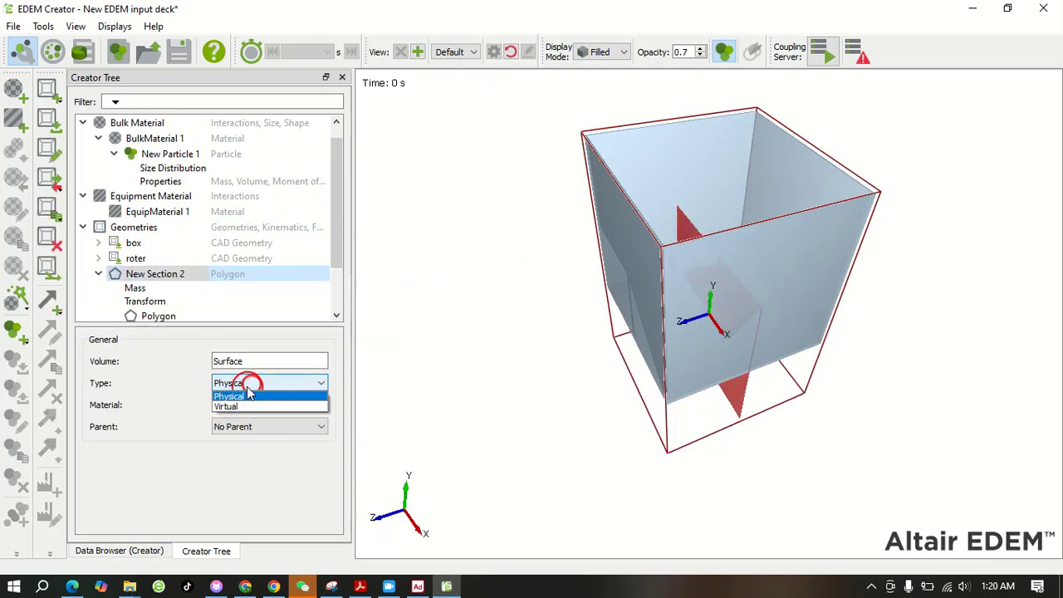
left_click(242, 404)
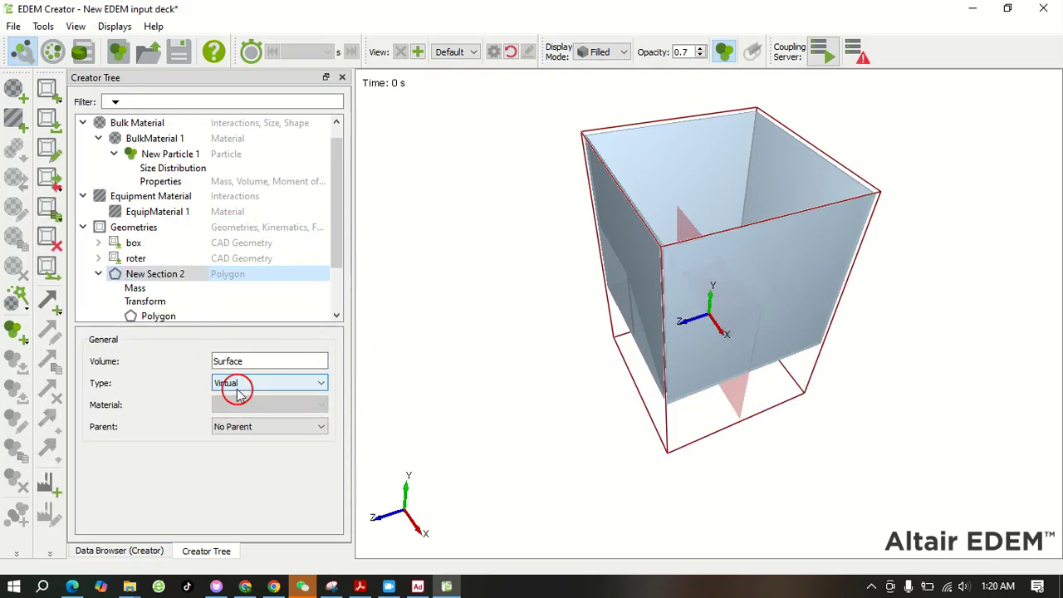
Set the polygon's X rotation to 90 deg and Y position to 940 mm, and select it to check its placement
left_click(135, 288)
left_click(149, 302)
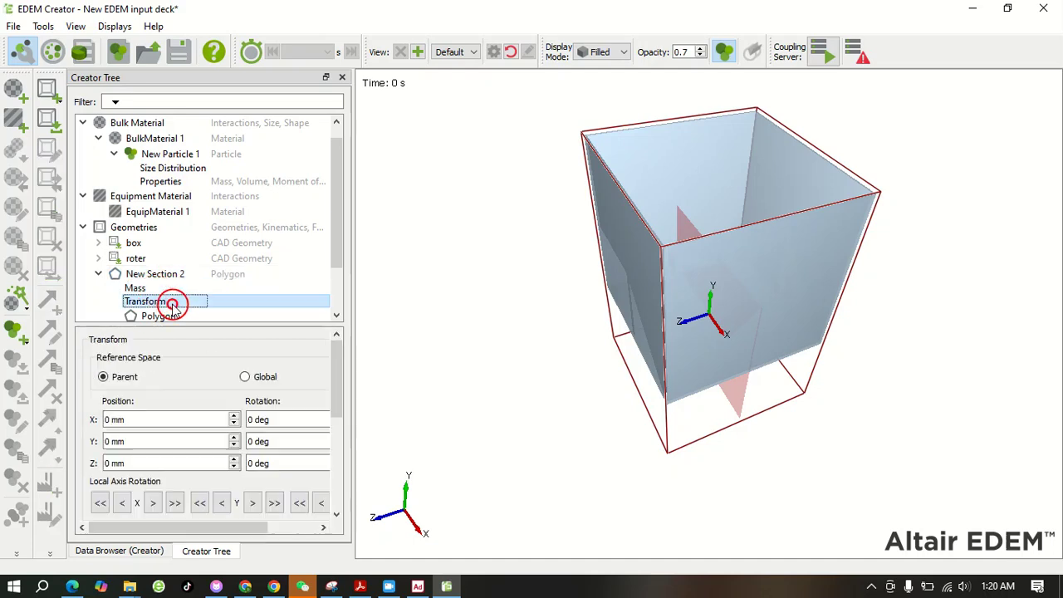
left_click_drag(332, 354, 336, 382)
double_click(251, 375)
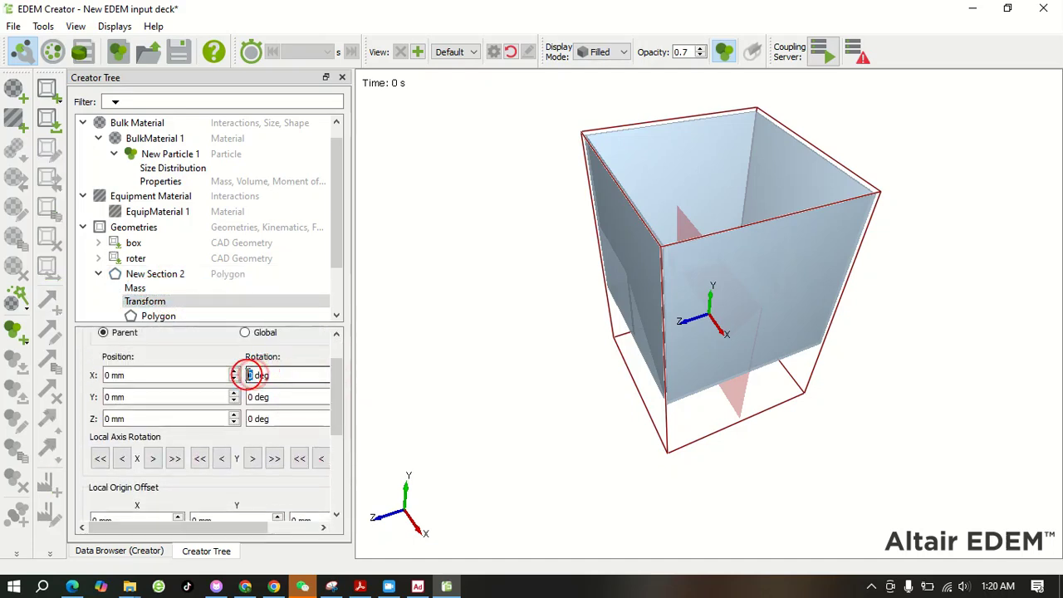
type("90")
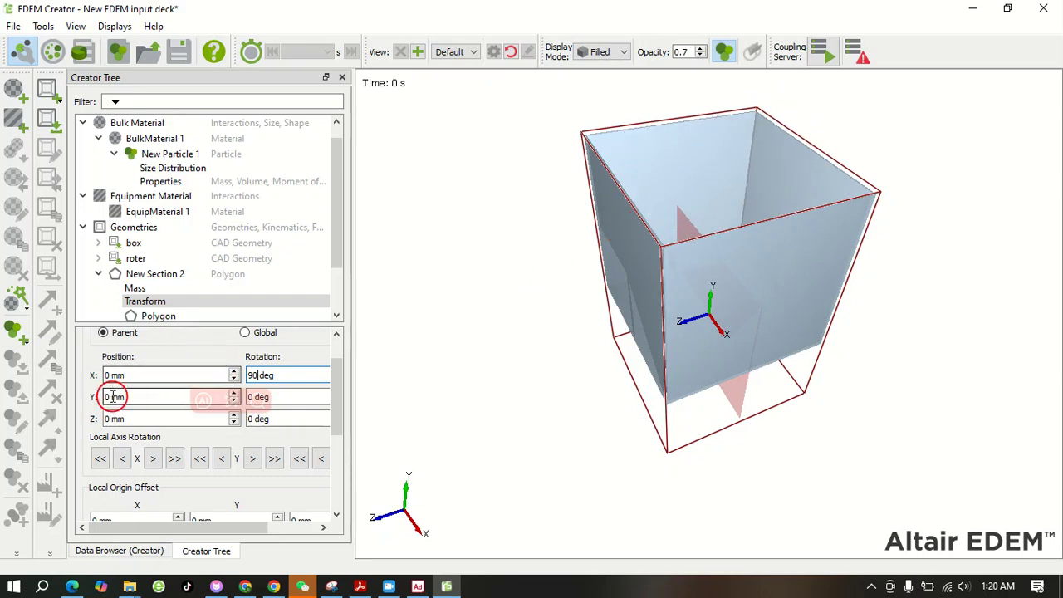
left_click_drag(113, 398, 98, 399)
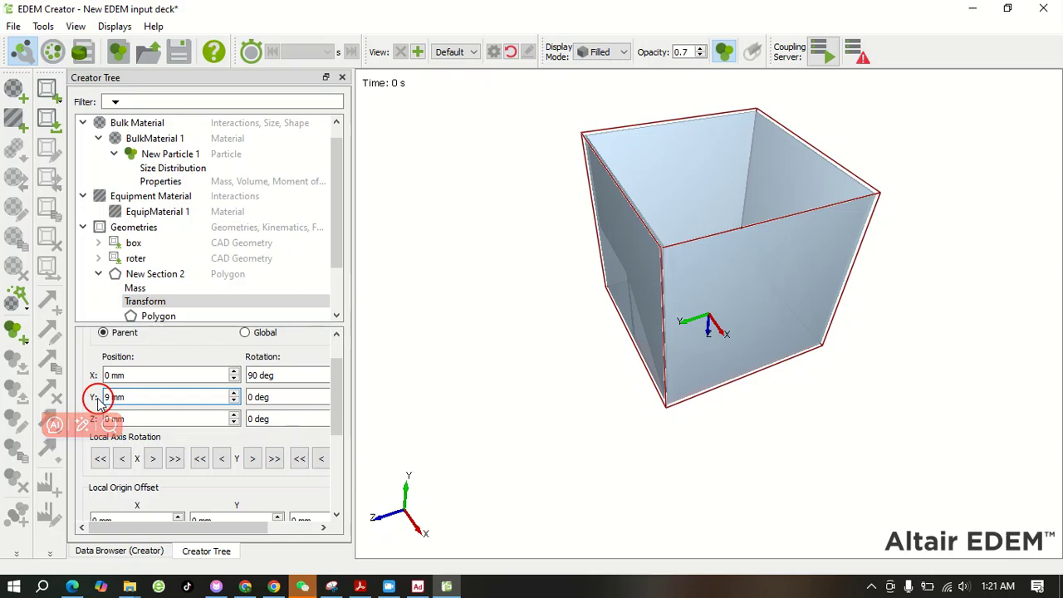
left_click(454, 284)
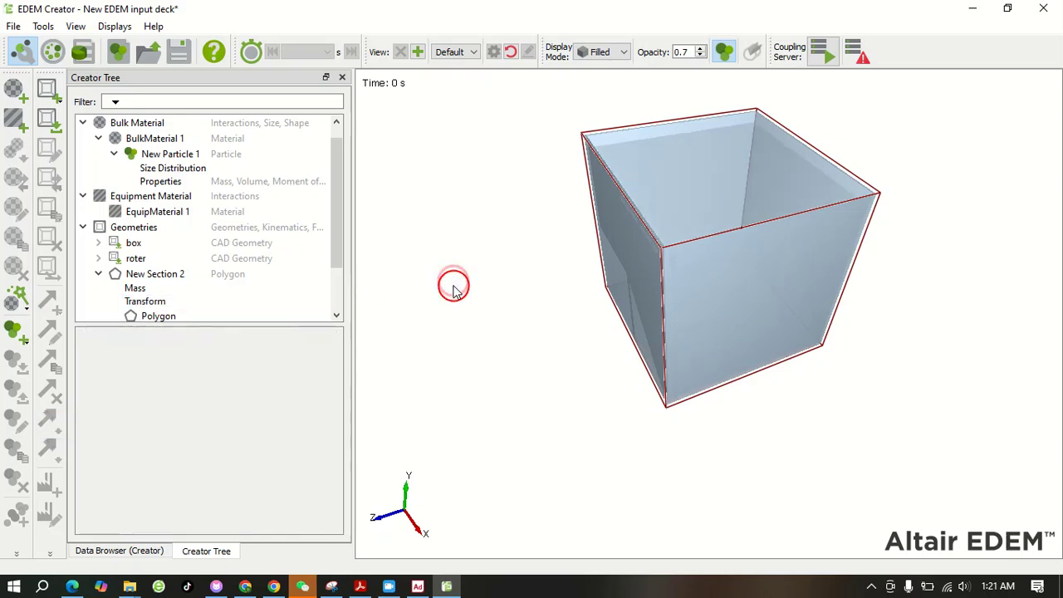
left_click(157, 275)
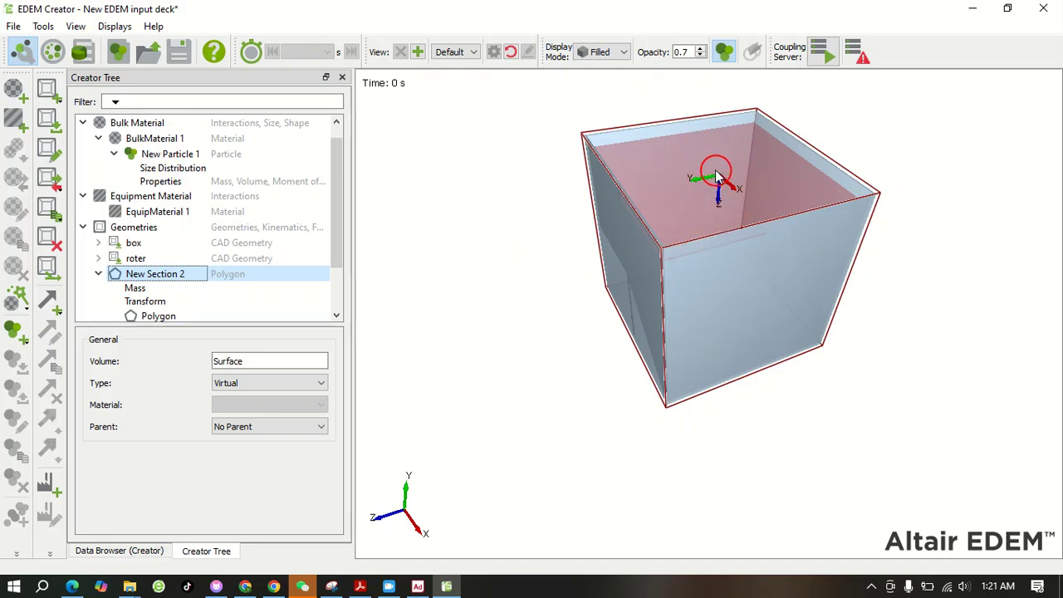
Add a factory to the virtual polygon New Section 2 and set its total number of particles to 3000
left_click_drag(337, 222, 318, 274)
left_click(136, 214)
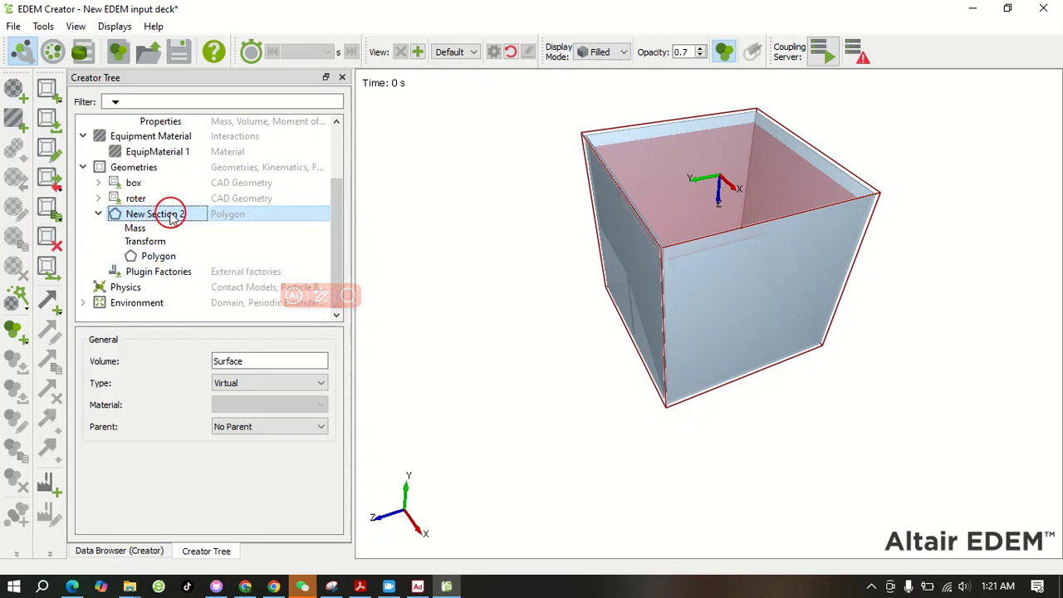
right_click(168, 216)
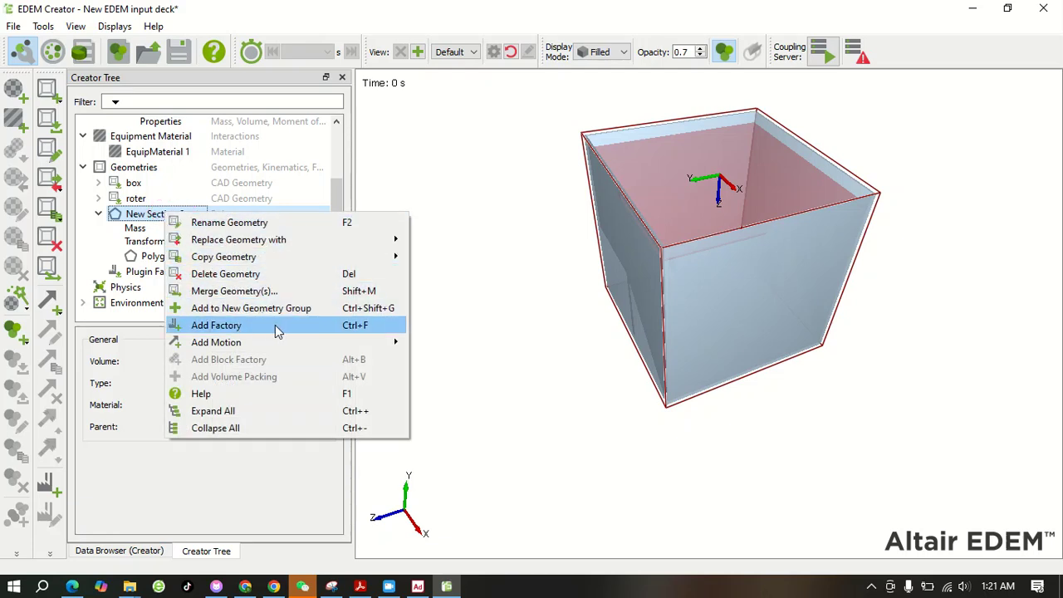
left_click(278, 328)
double_click(251, 393)
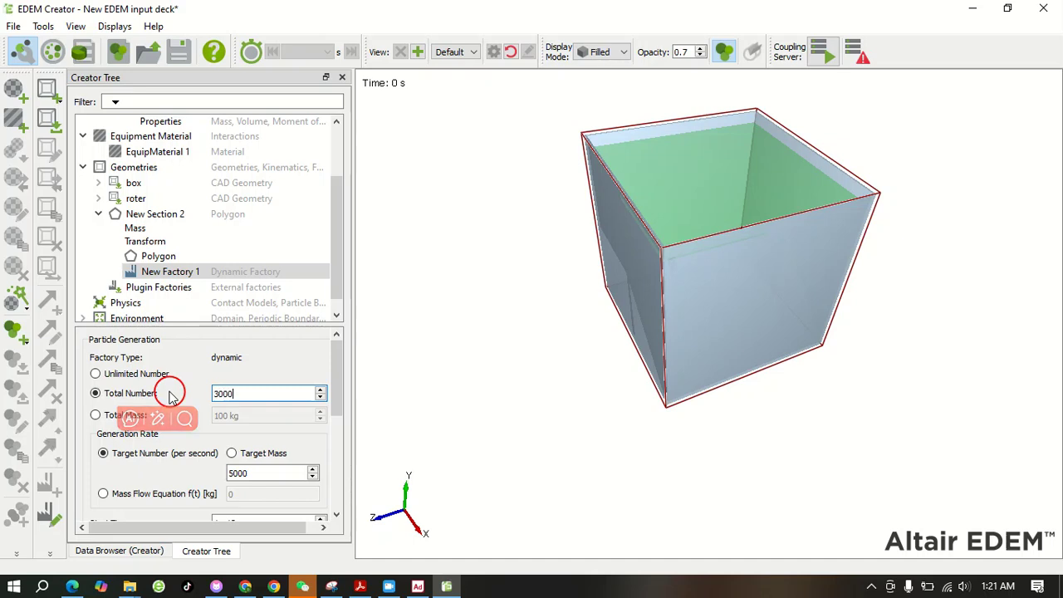
Set the factory's generation rate to a target number of 3000 particles per second
left_click(340, 353)
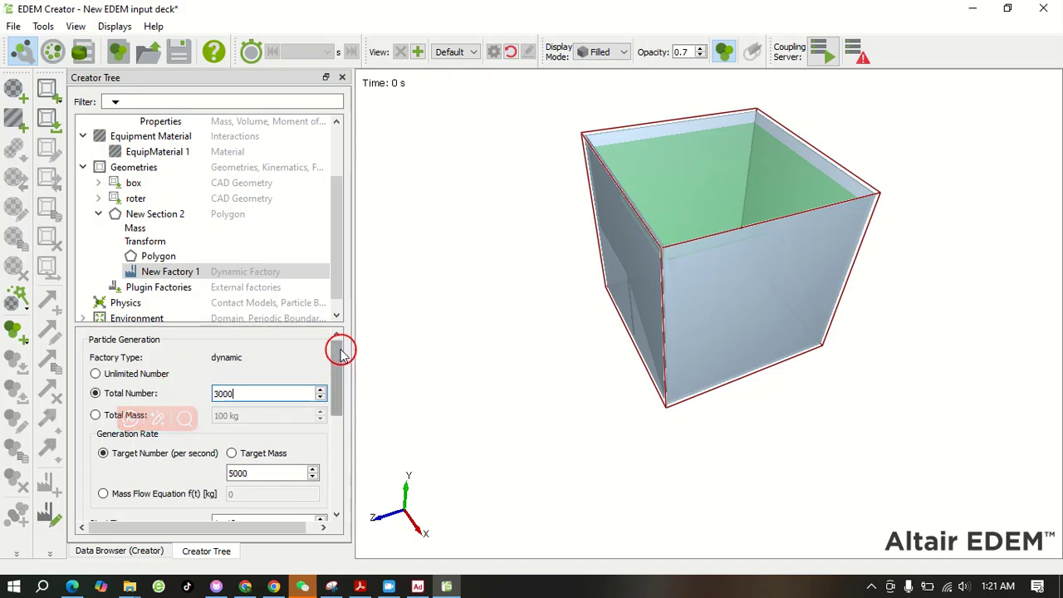
left_click_drag(340, 353, 335, 375)
left_click(259, 399)
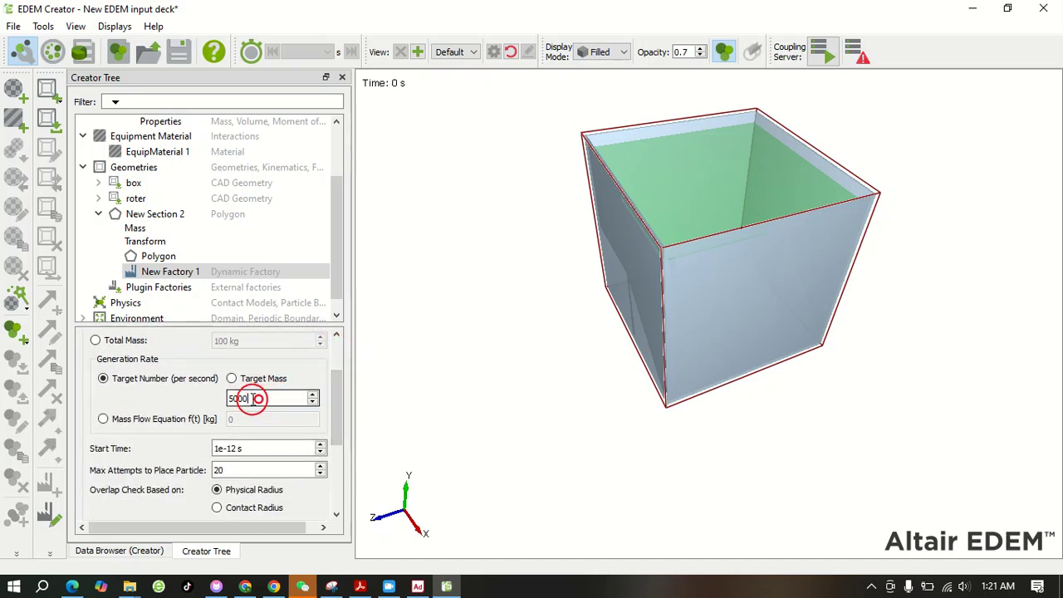
left_click_drag(258, 399, 214, 402)
type("3")
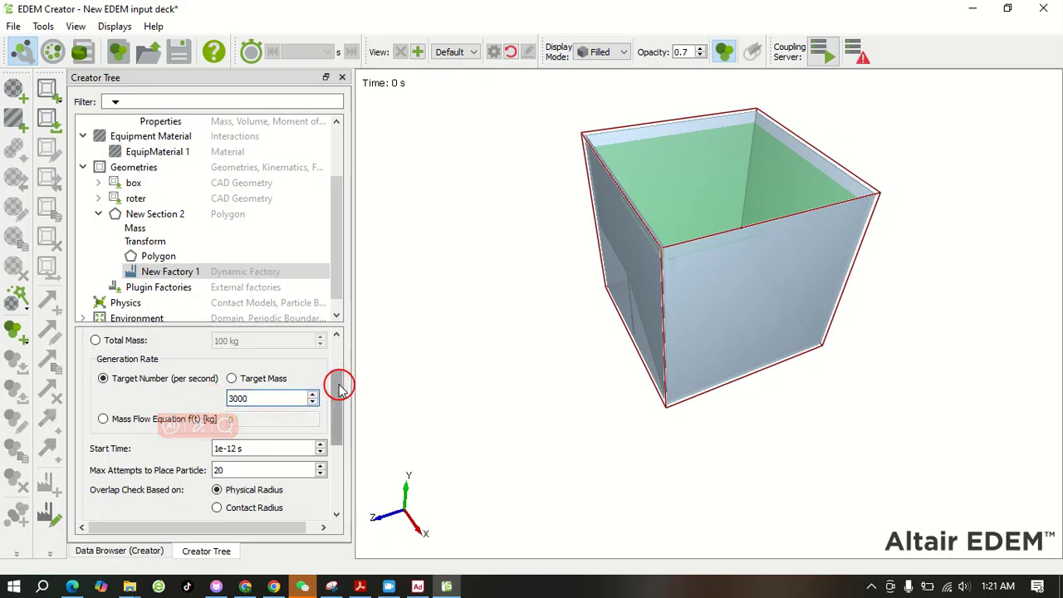
Set the factory's fixed particle velocity to -3 mm/s in Y
left_click_drag(339, 380, 332, 467)
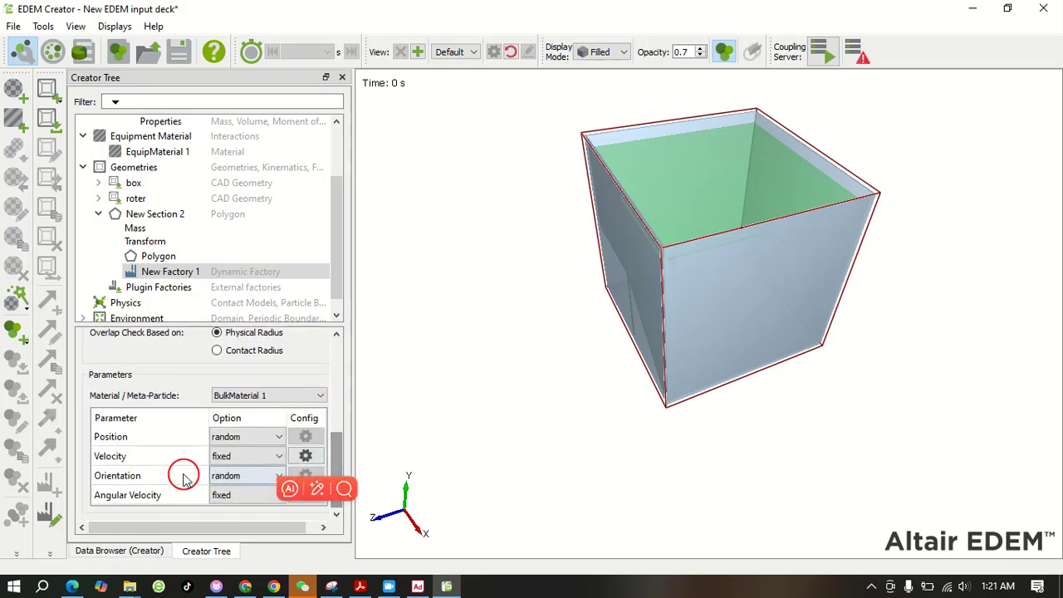
left_click(306, 456)
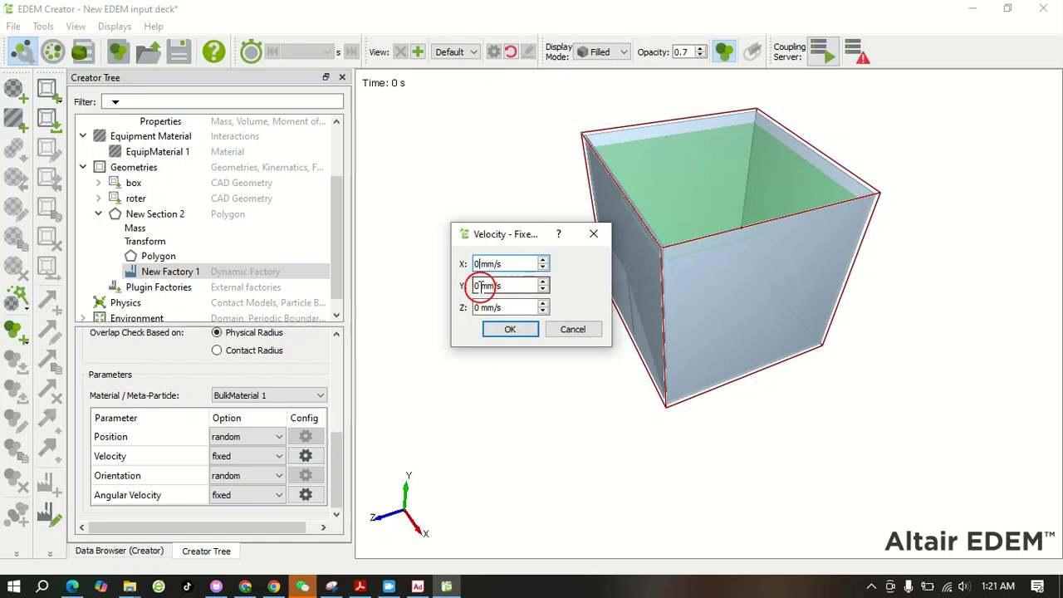
left_click_drag(480, 287, 461, 288)
key("BackSpace")
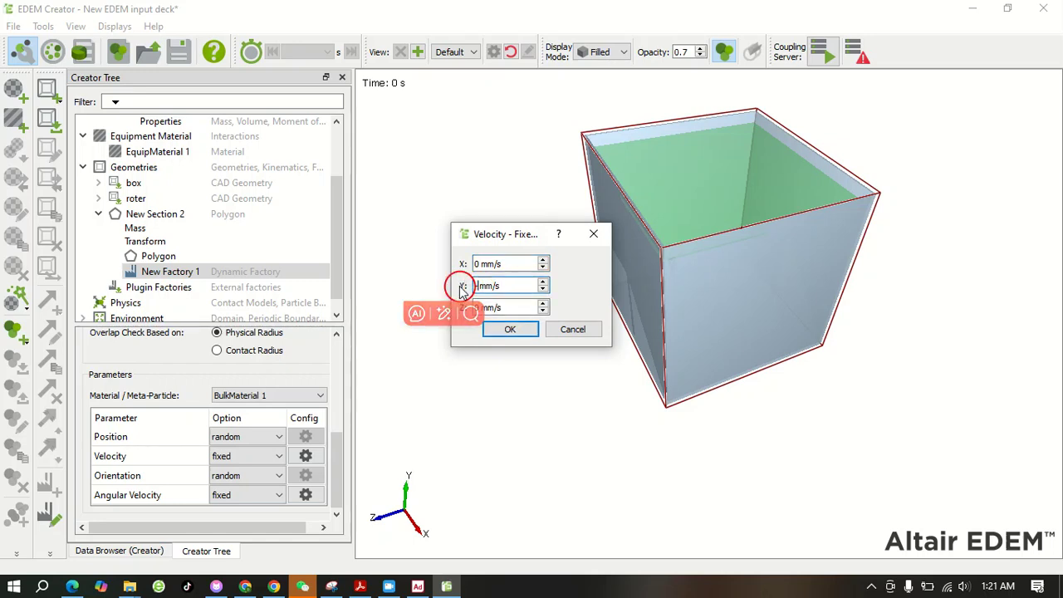
type("-3")
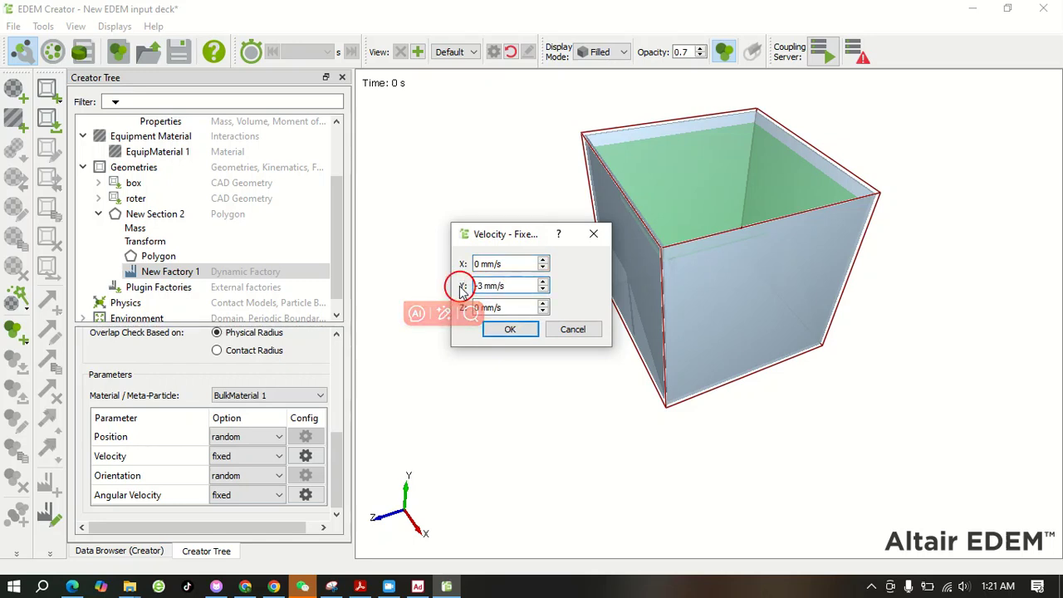
left_click(513, 330)
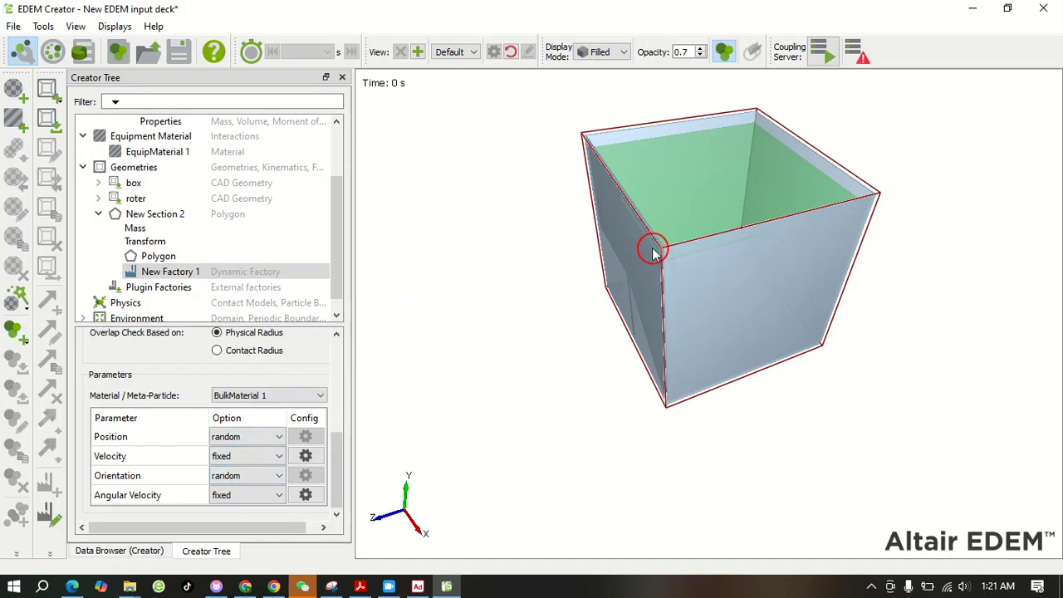
Open the Environment settings and switch the model's display mode to Mesh
left_click_drag(336, 251, 337, 255)
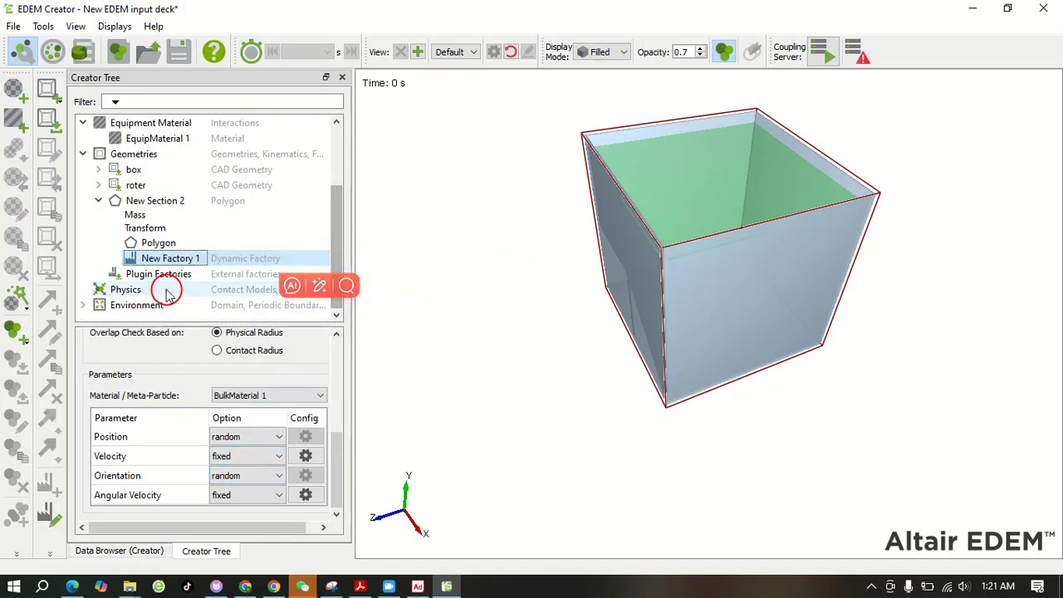
left_click(134, 305)
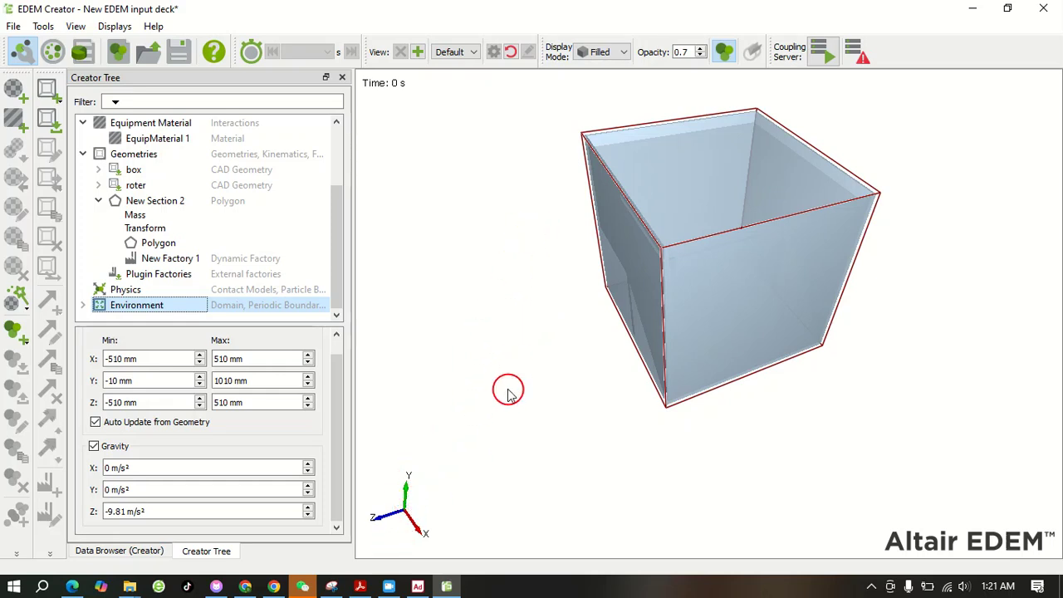
left_click(455, 52)
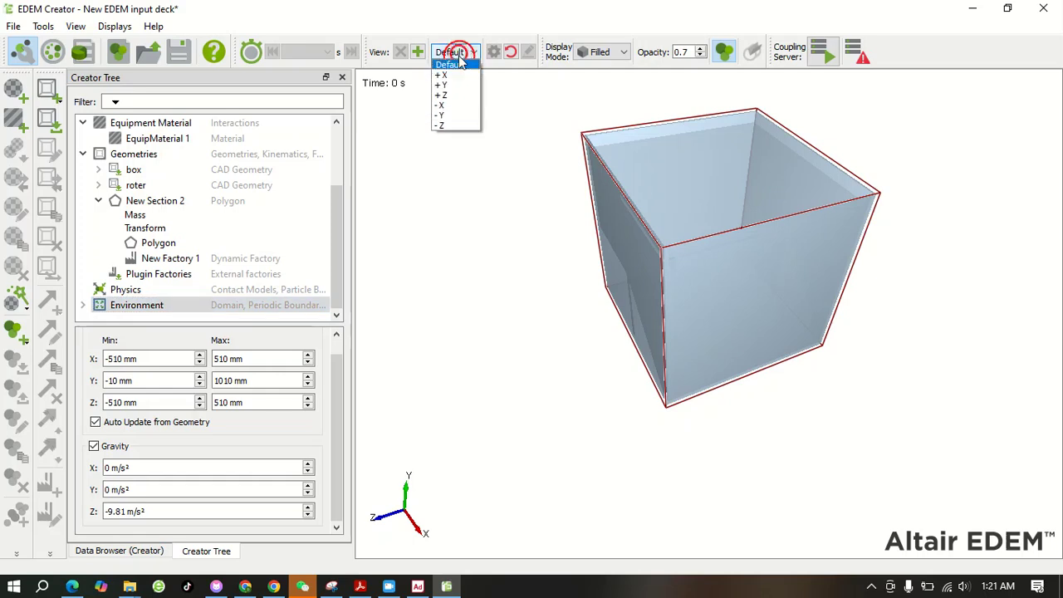
left_click(602, 52)
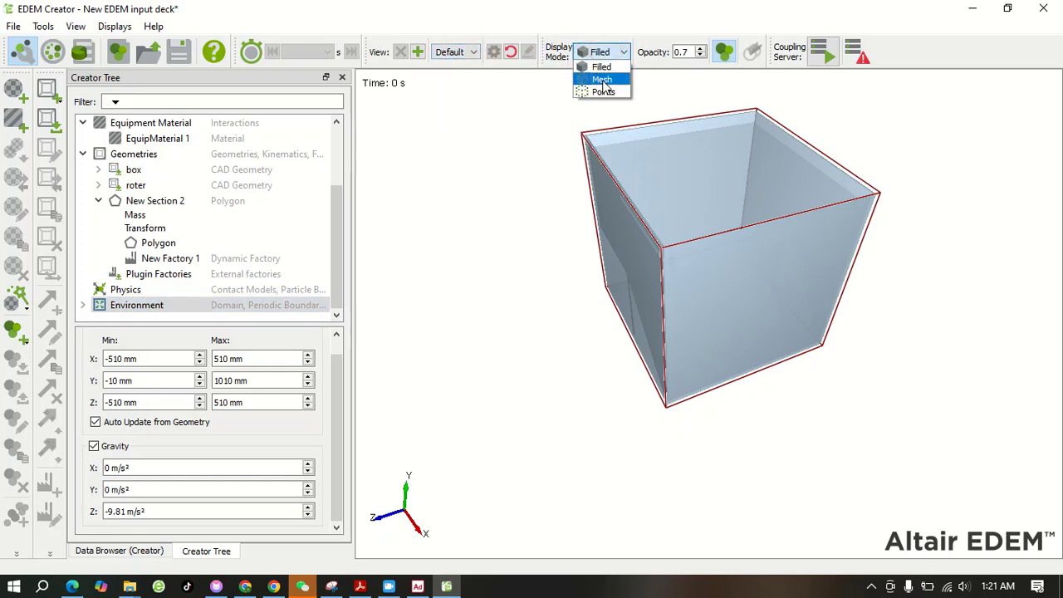
left_click(602, 78)
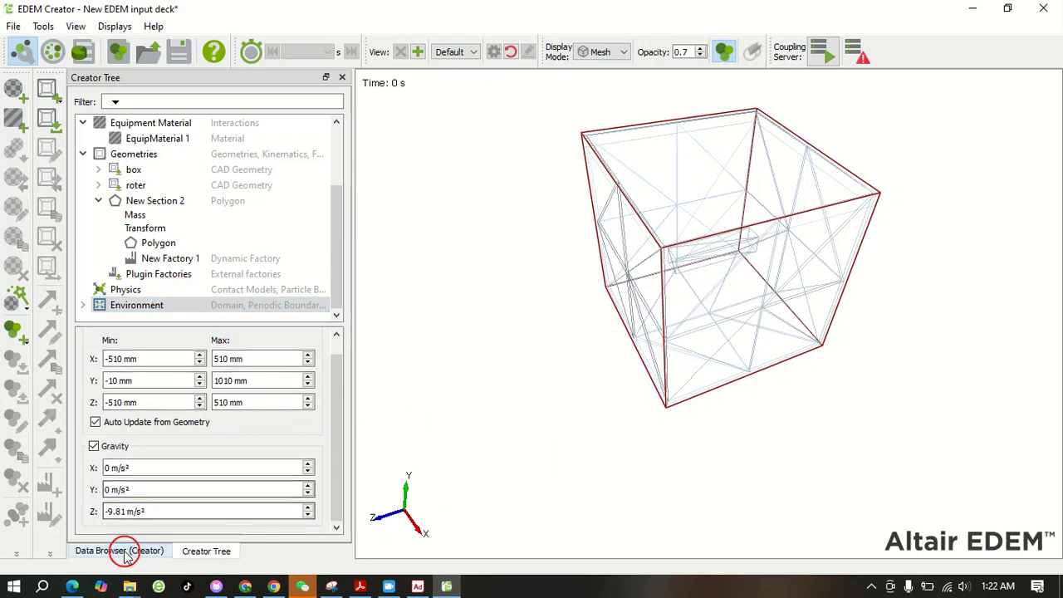
Set gravity to 0 m/s² in Z and -9.81 m/s² in Y
double_click(125, 512)
right_click(118, 512)
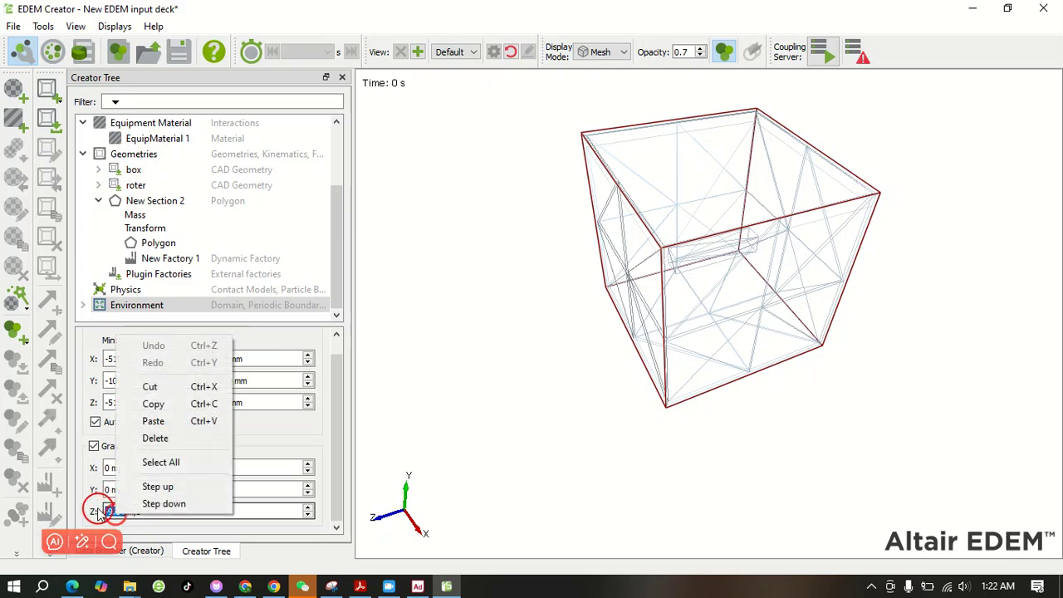
left_click(177, 394)
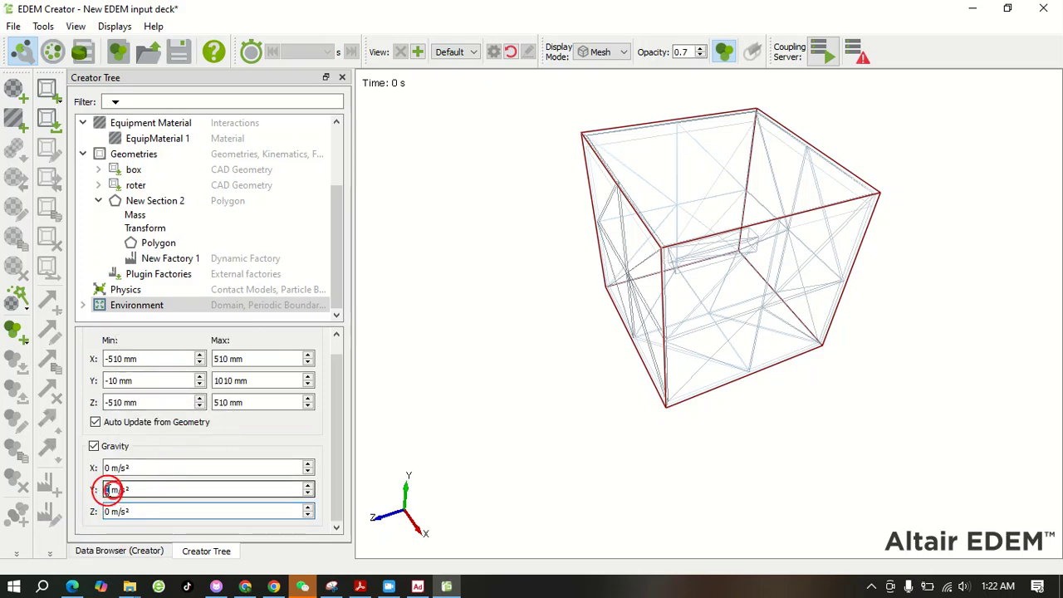
double_click(110, 490)
key("ctrl+v")
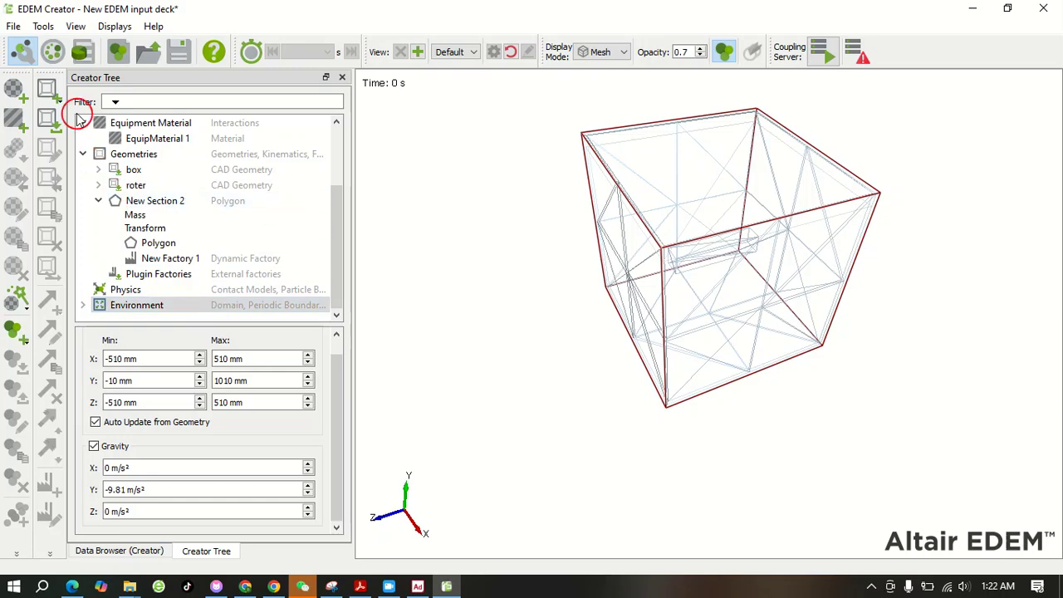
Switch to the EDEM Simulator, saving the deck as New EDEM input deck in the adams_edem folder
left_click(52, 54)
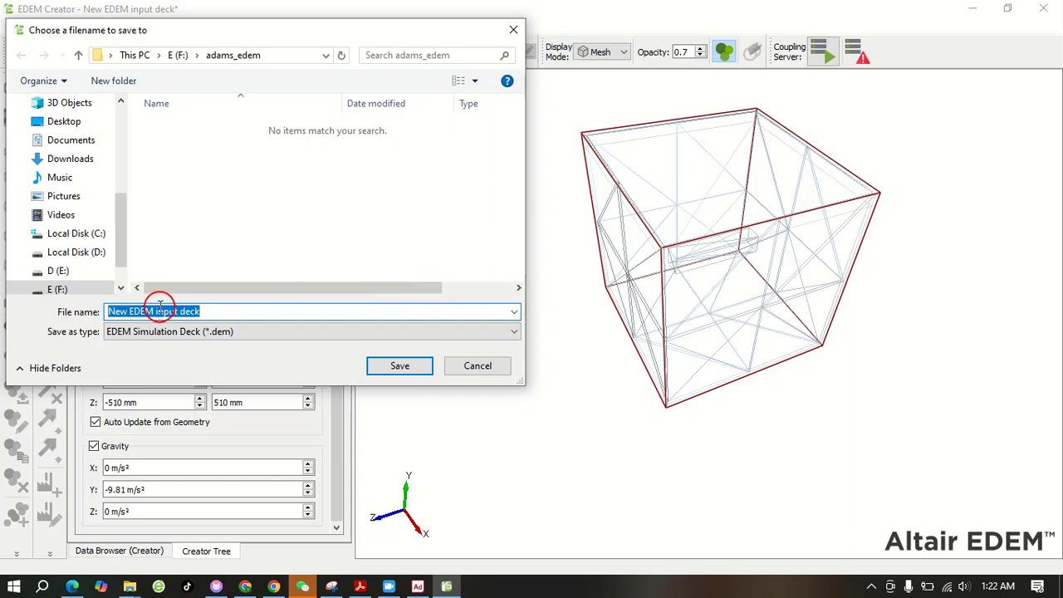
left_click(397, 366)
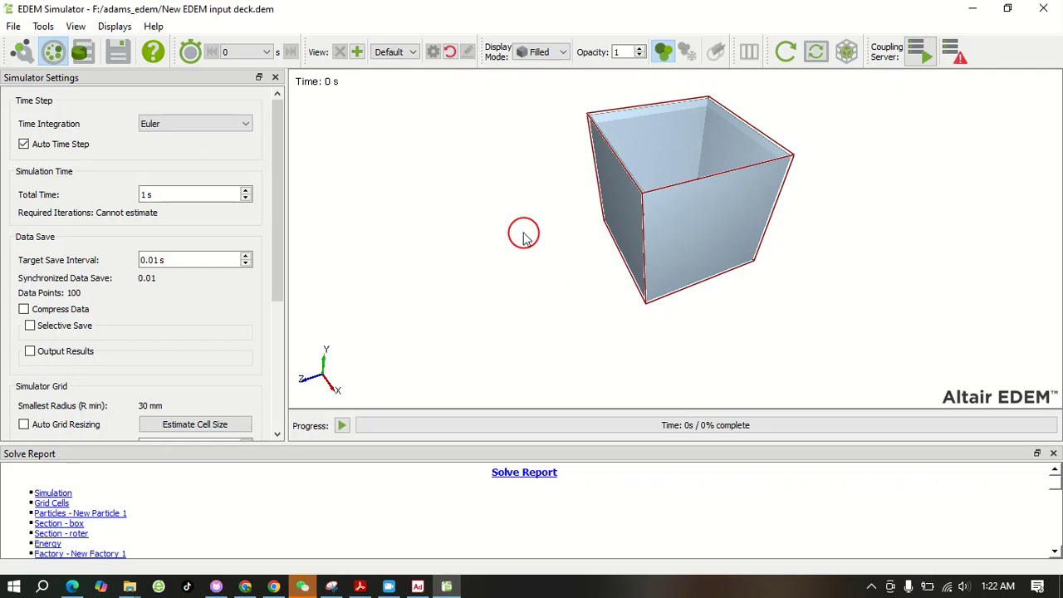
scroll(678, 170, "up", 2)
scroll(678, 169, "down", 2)
mouse_move(665, 171)
left_mouse_down()
mouse_move(703, 288)
mouse_move(667, 194)
mouse_move(674, 142)
mouse_move(656, 160)
left_mouse_up()
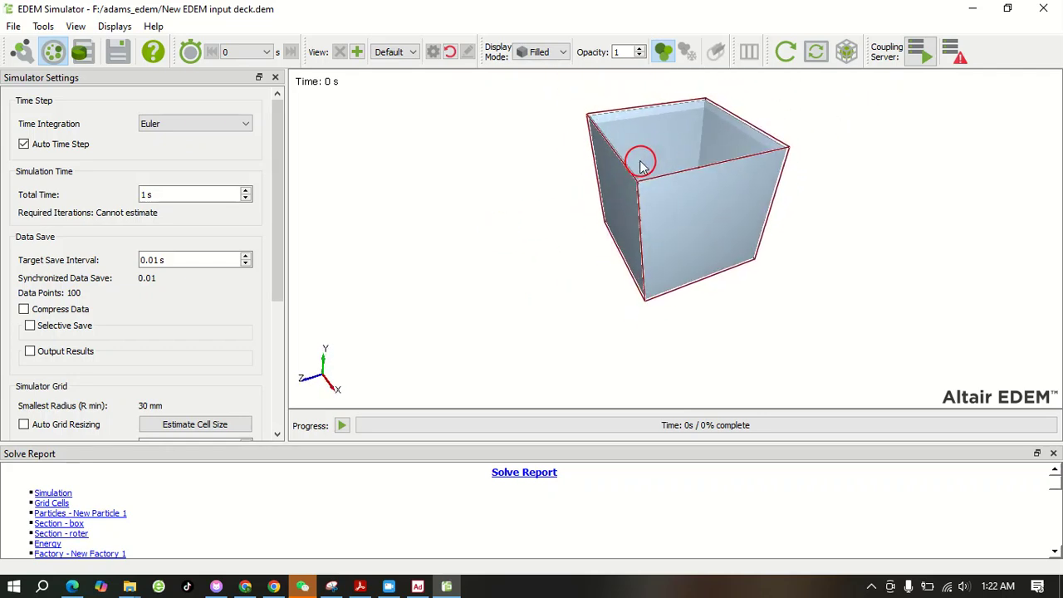
Turn off Auto Time Step and estimate the simulator grid's cell size
left_click(24, 143)
left_click_drag(280, 168, 278, 256)
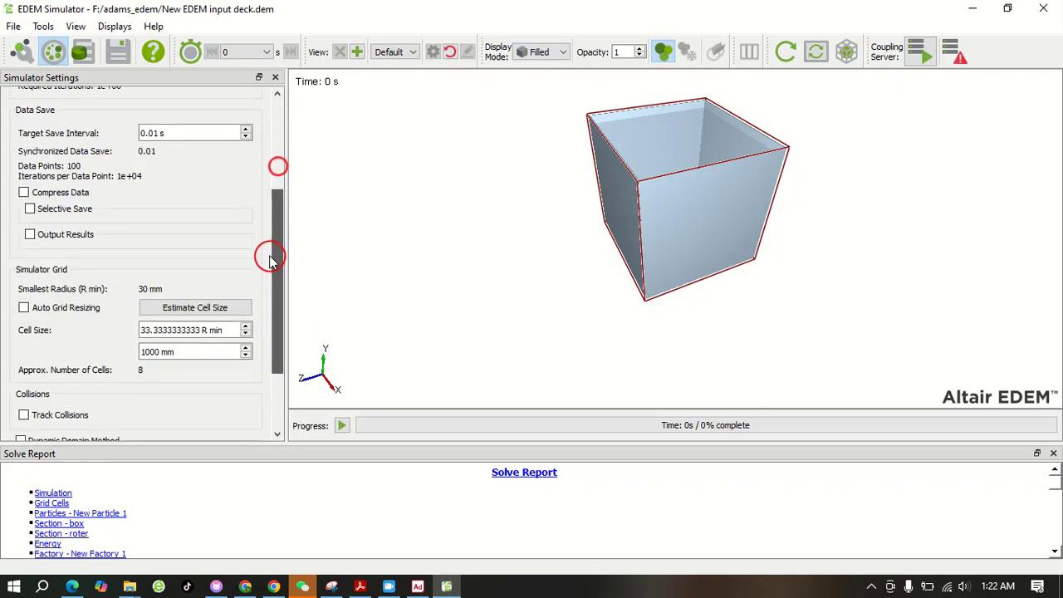
left_click(152, 307)
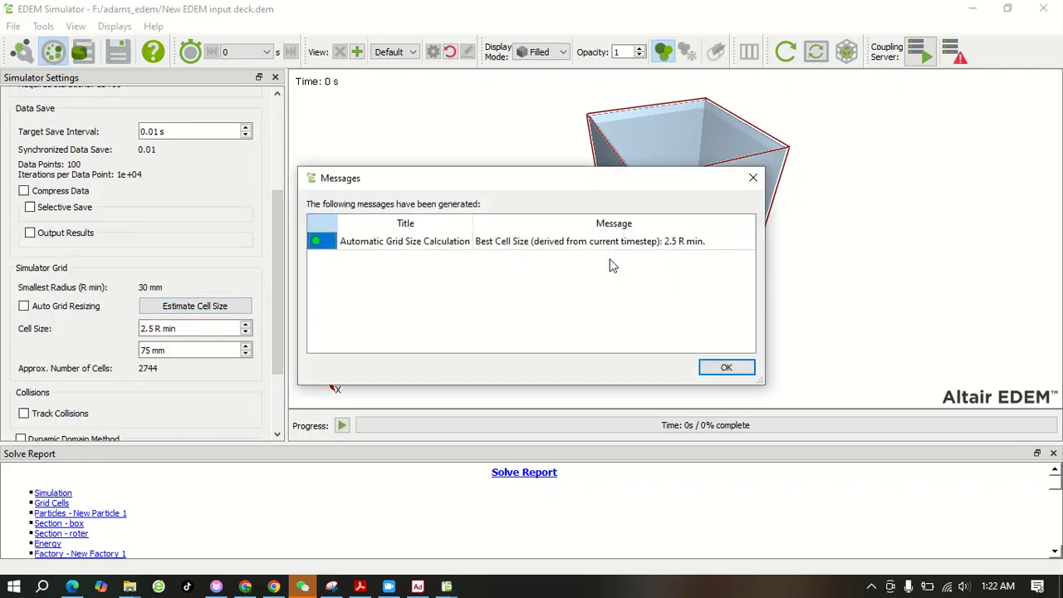
left_click(725, 367)
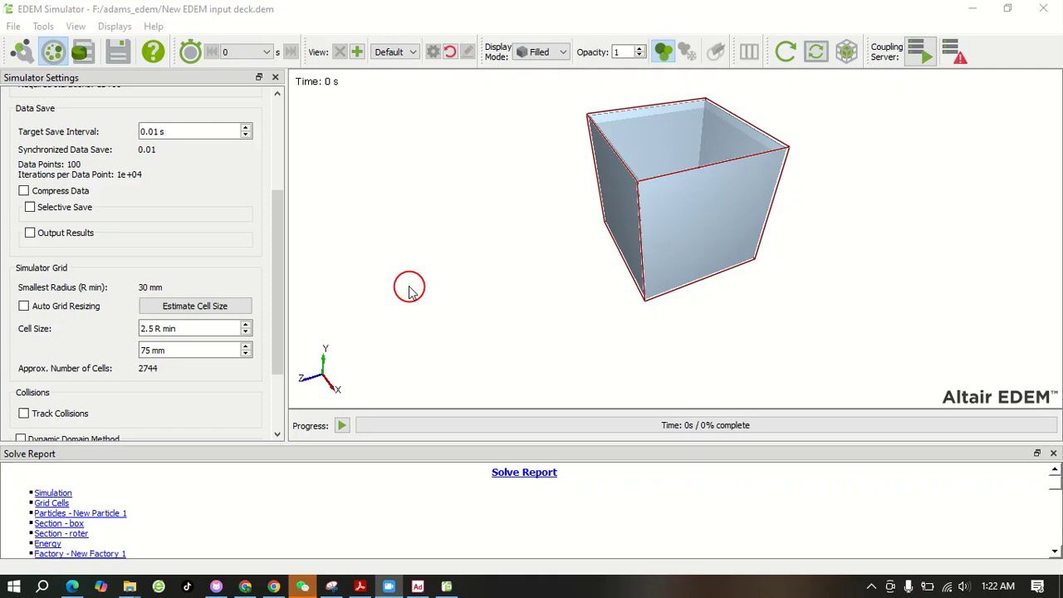
scroll(796, 182, "down", 3)
scroll(627, 123, "up", 2)
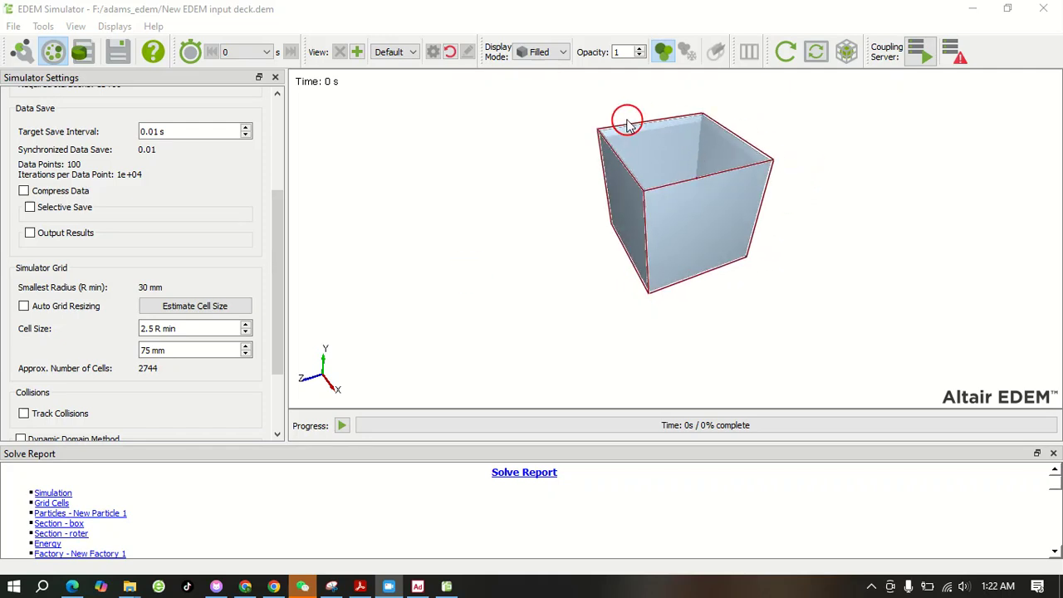
left_click(13, 26)
left_click(42, 44)
left_click(548, 285)
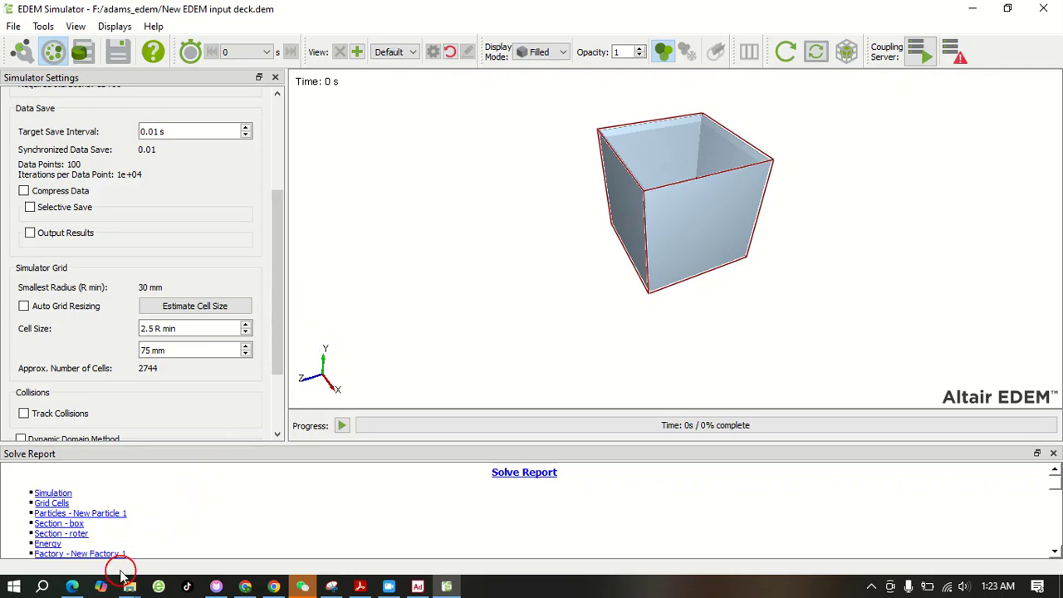
Switch to the adams_edem folder in File Explorer and open the rotor ACF file in Notepad
mouse_move(117, 587)
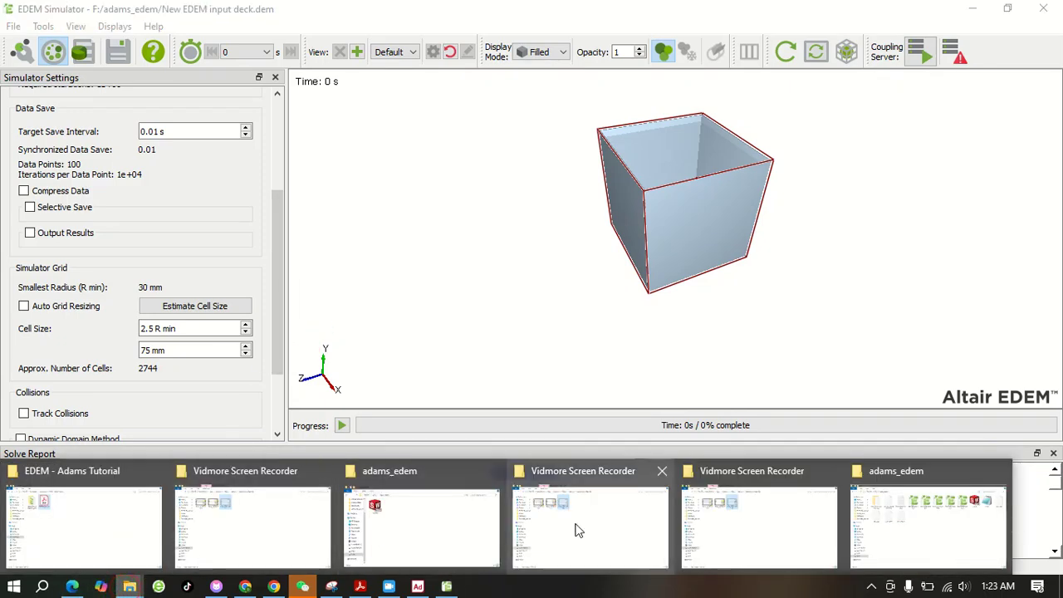
left_click(886, 525)
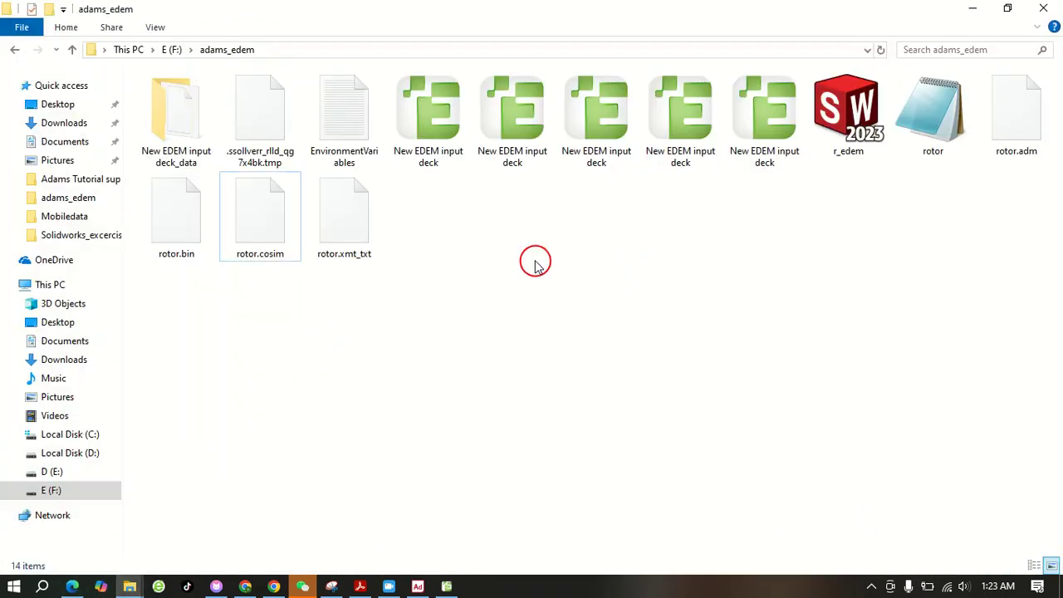
left_click(933, 112)
right_click(932, 112)
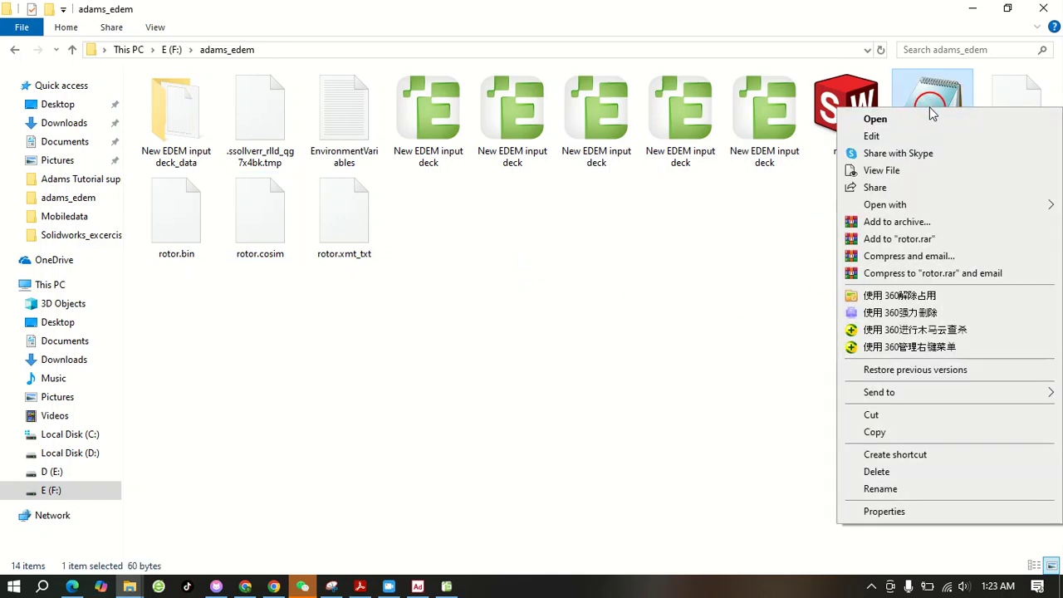
left_click(876, 120)
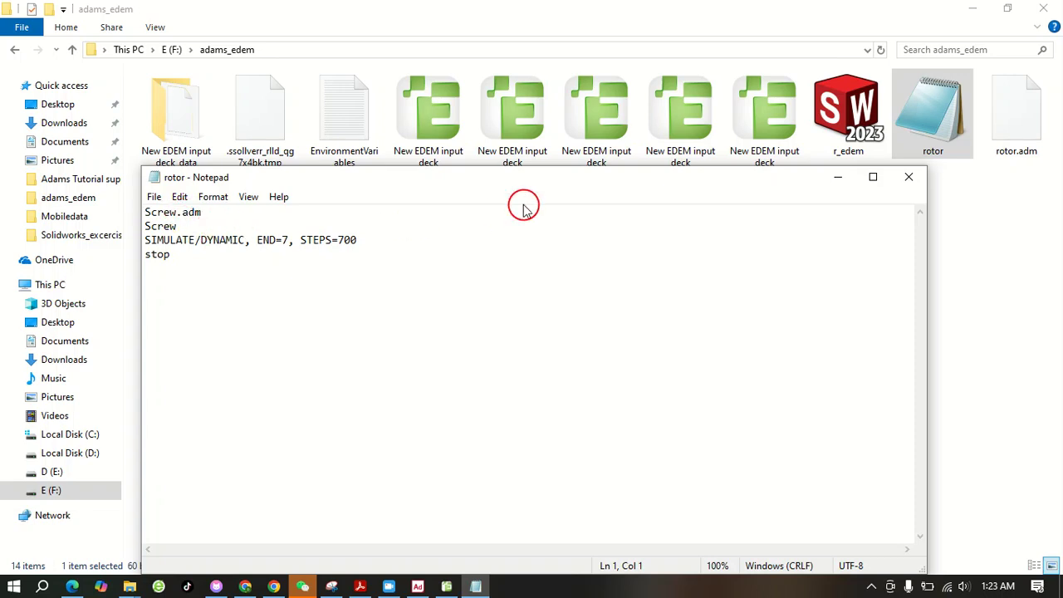
left_click_drag(523, 190, 592, 229)
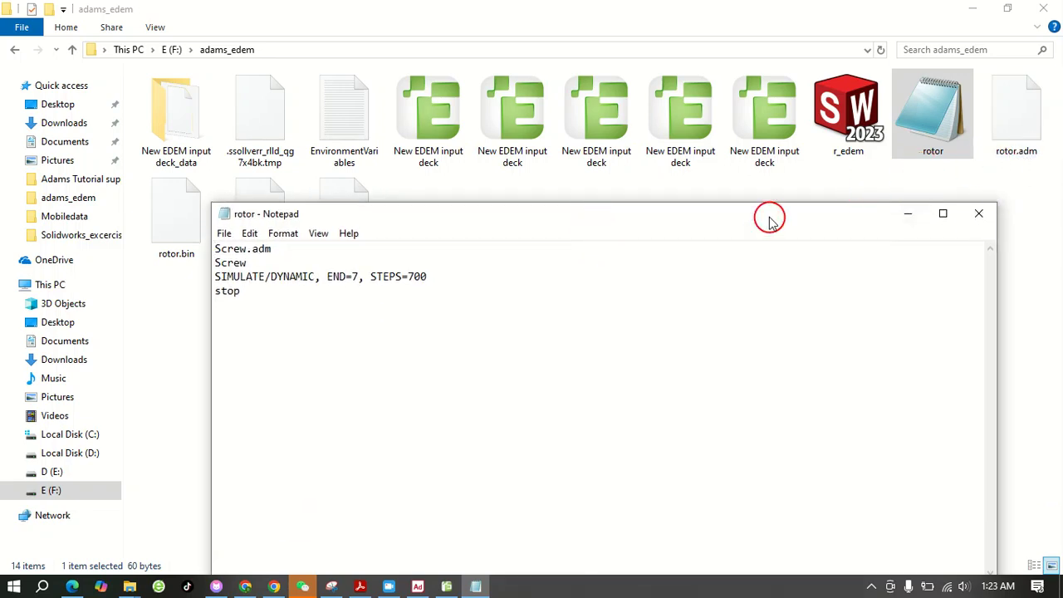
Change the .adm file name on the first line of the ACF file to rotor.adm
left_click_drag(249, 249, 196, 253)
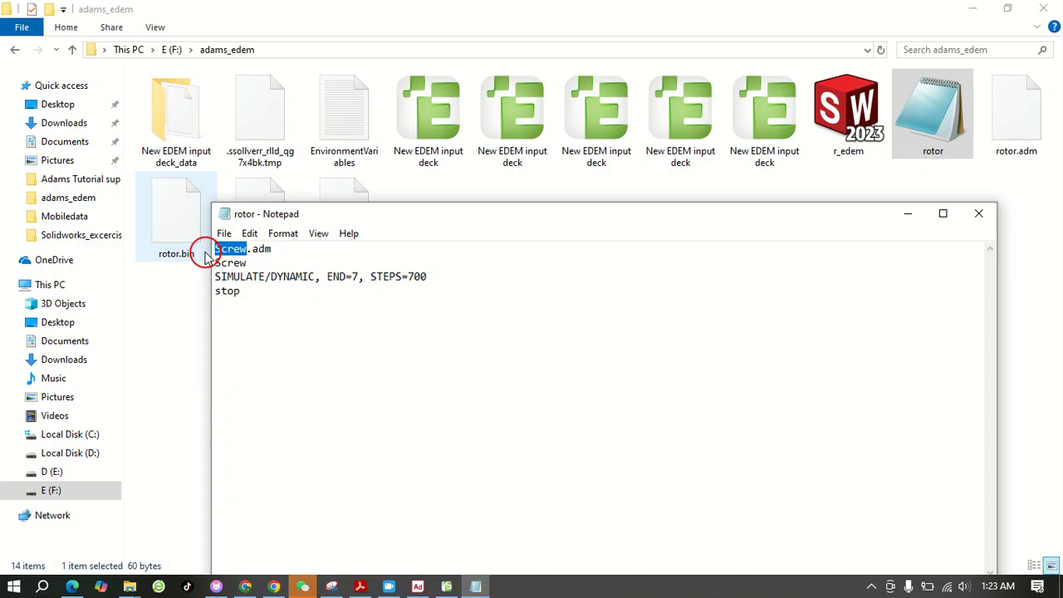
type("r")
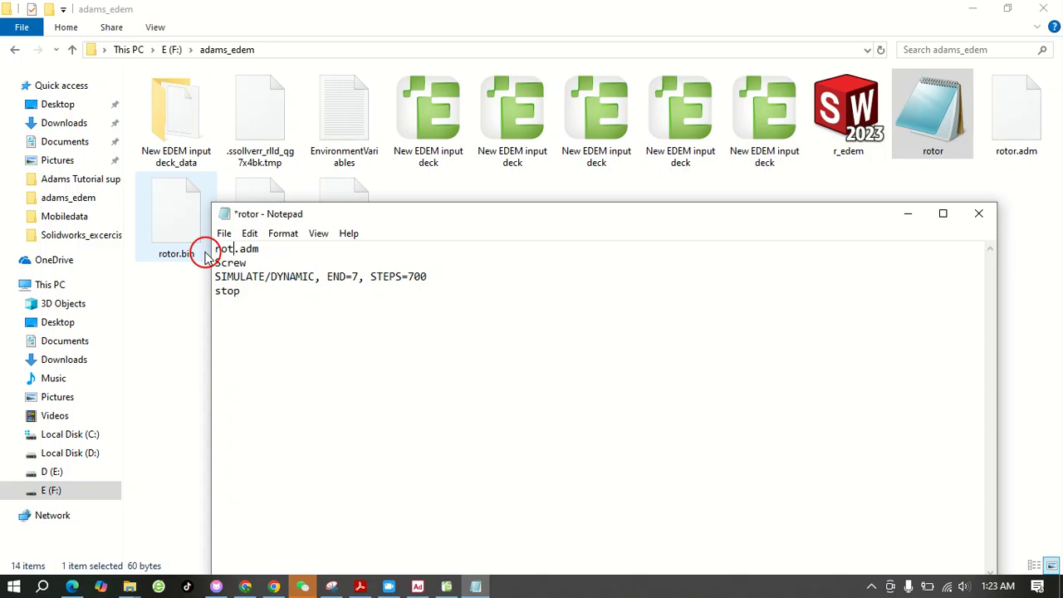
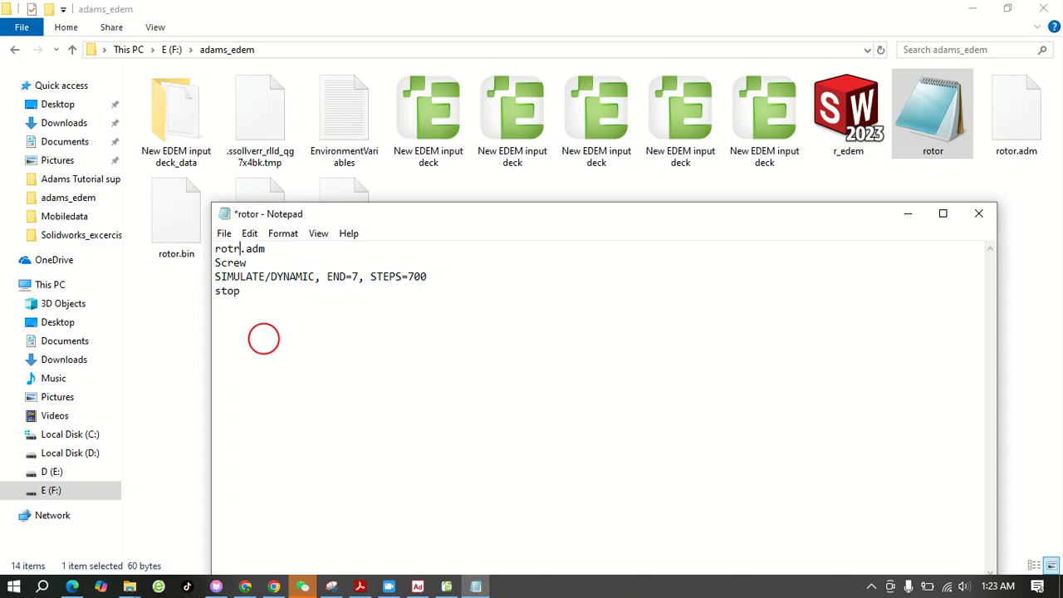
Change the ACF file's second line to rotor and set the dynamic simulation to END=10 and STEPS=1000
left_click_drag(252, 262, 204, 261)
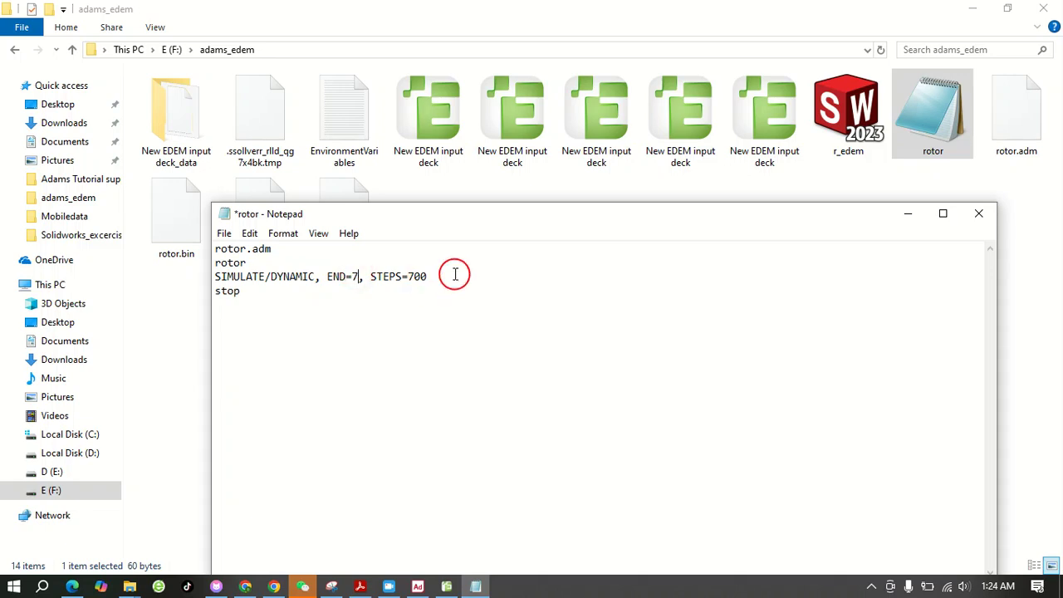
key("BackSpace")
type("10")
left_click_drag(440, 276, 415, 276)
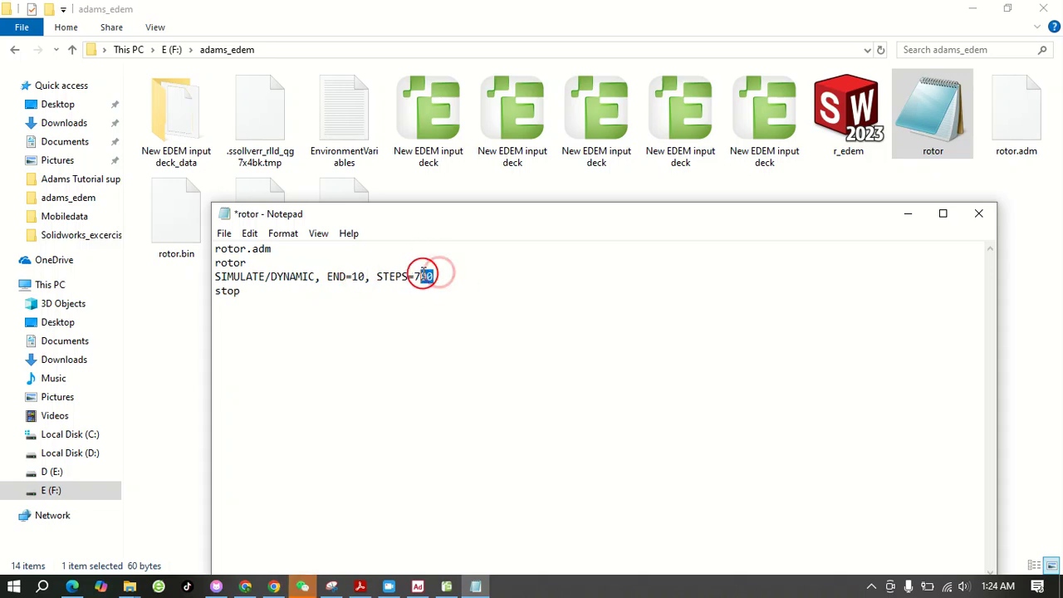
type("1")
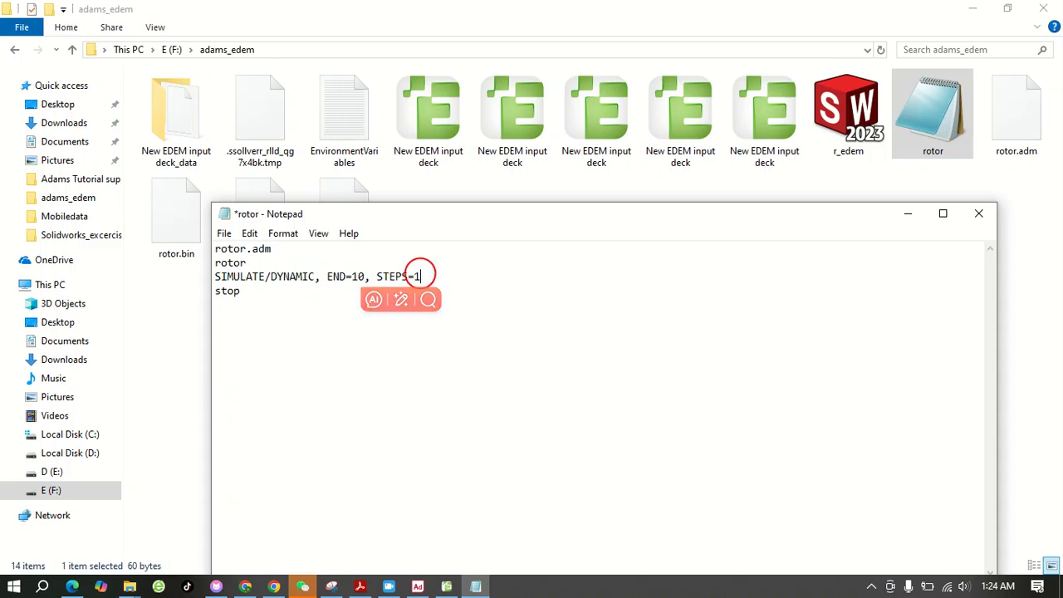
type("000")
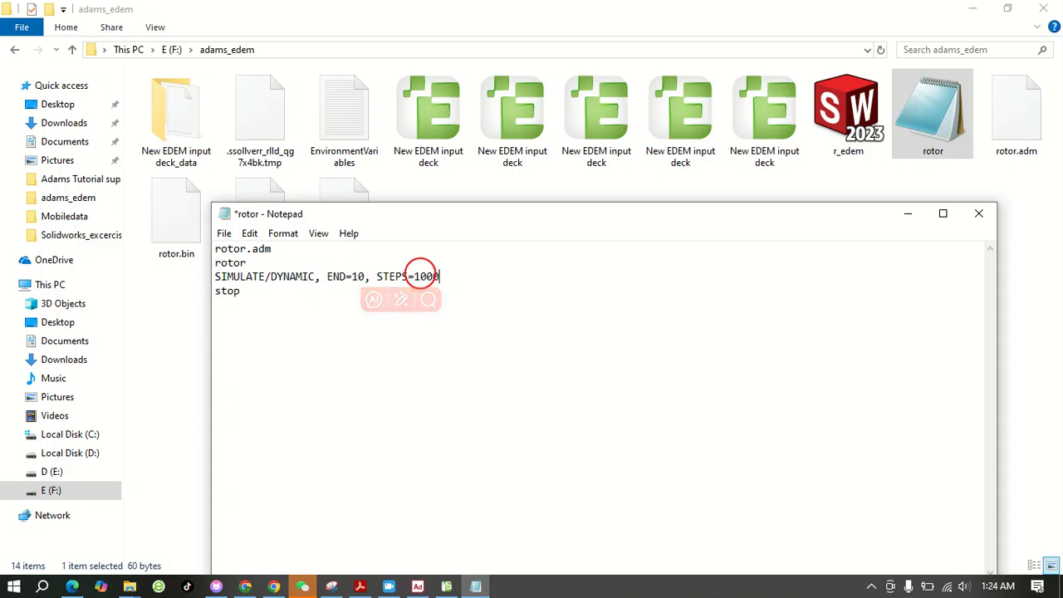
left_click(280, 330)
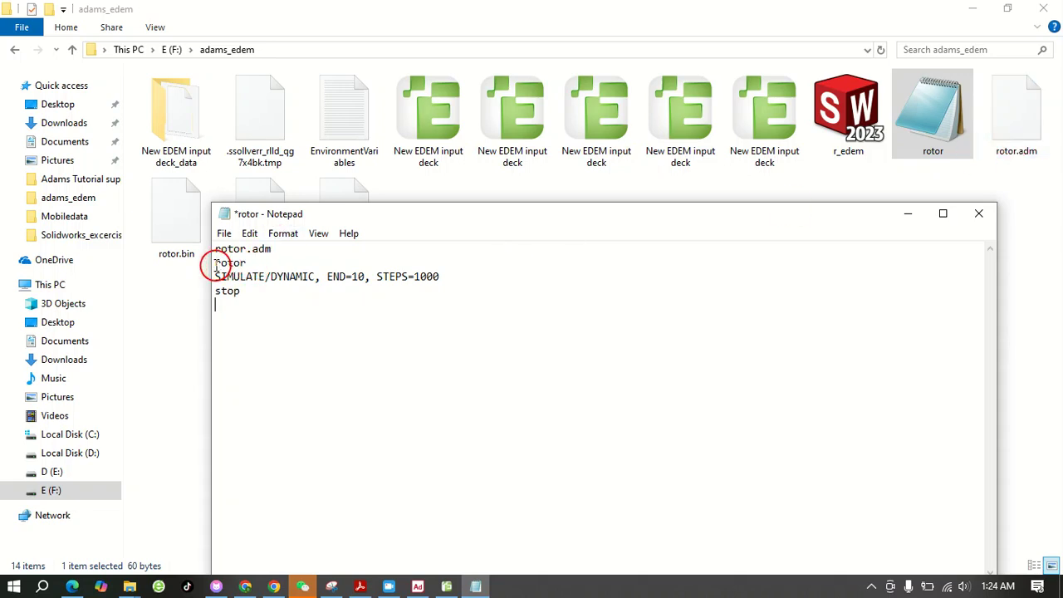
Save the edited rotor ACF file and close it
left_click_drag(322, 277, 442, 277)
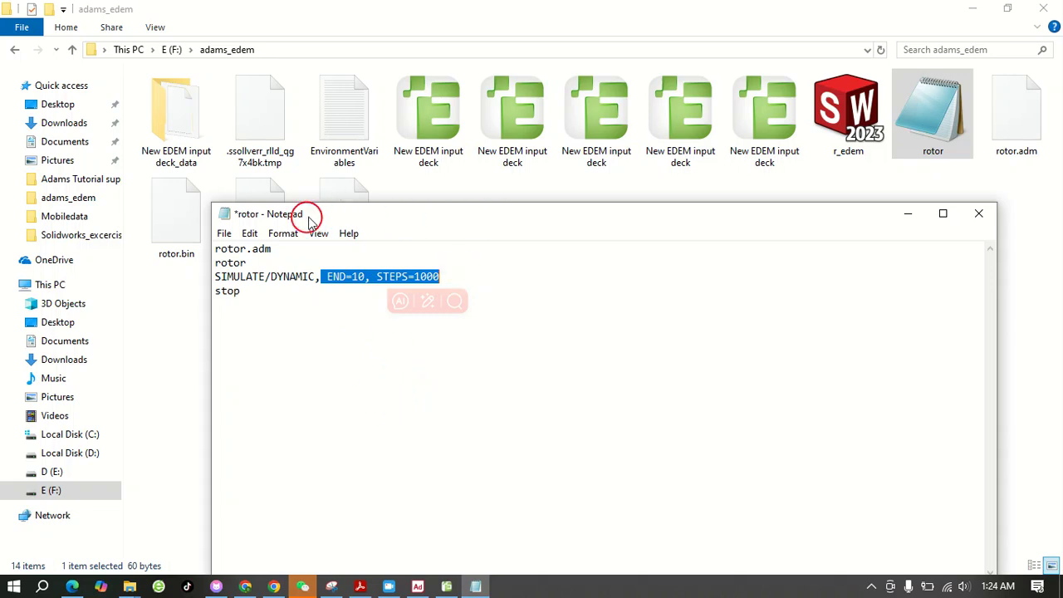
left_click(225, 234)
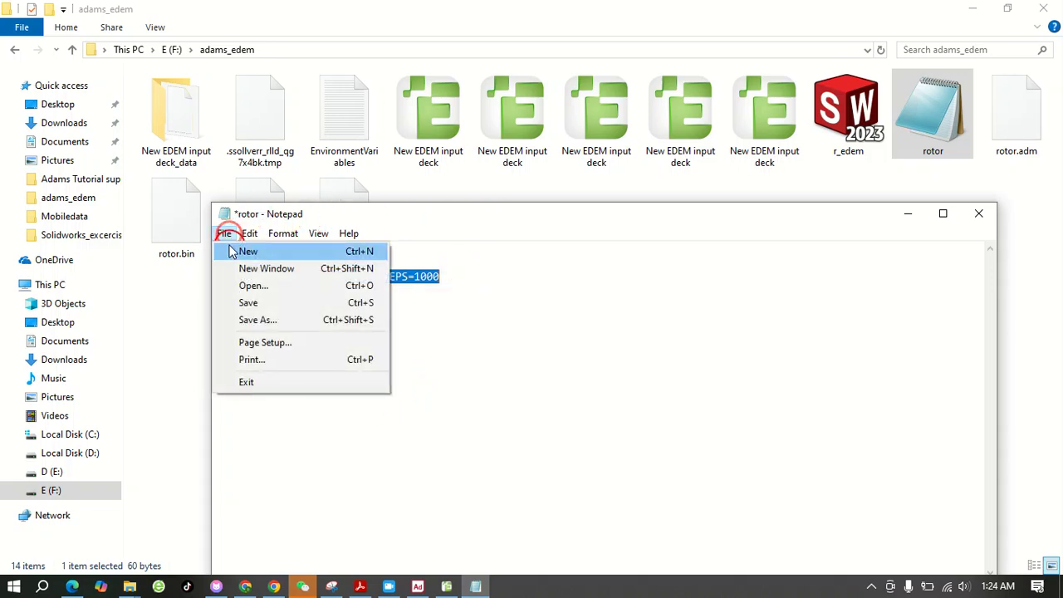
left_click(258, 303)
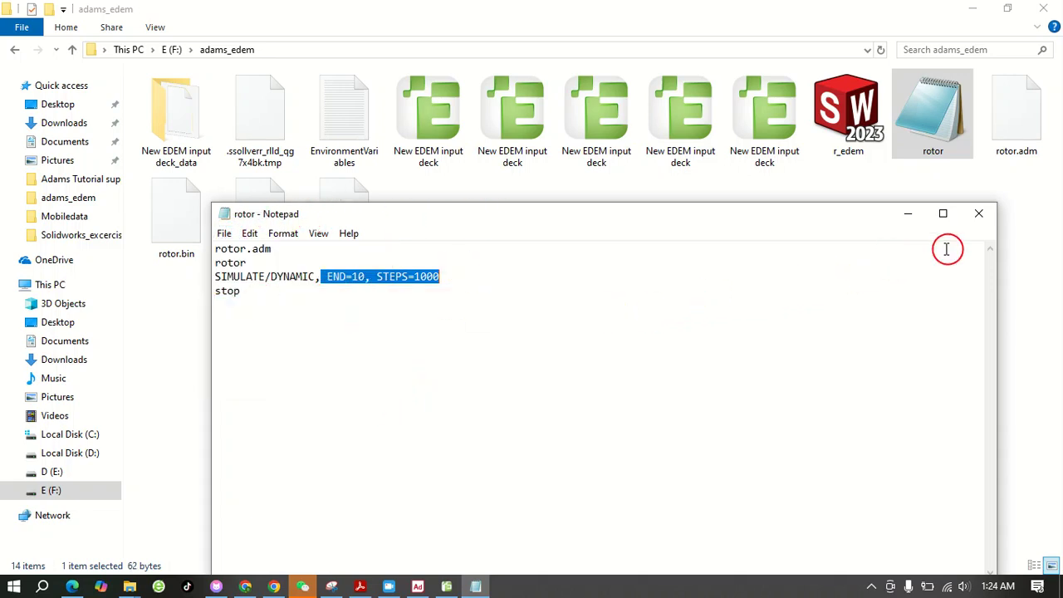
left_click(982, 216)
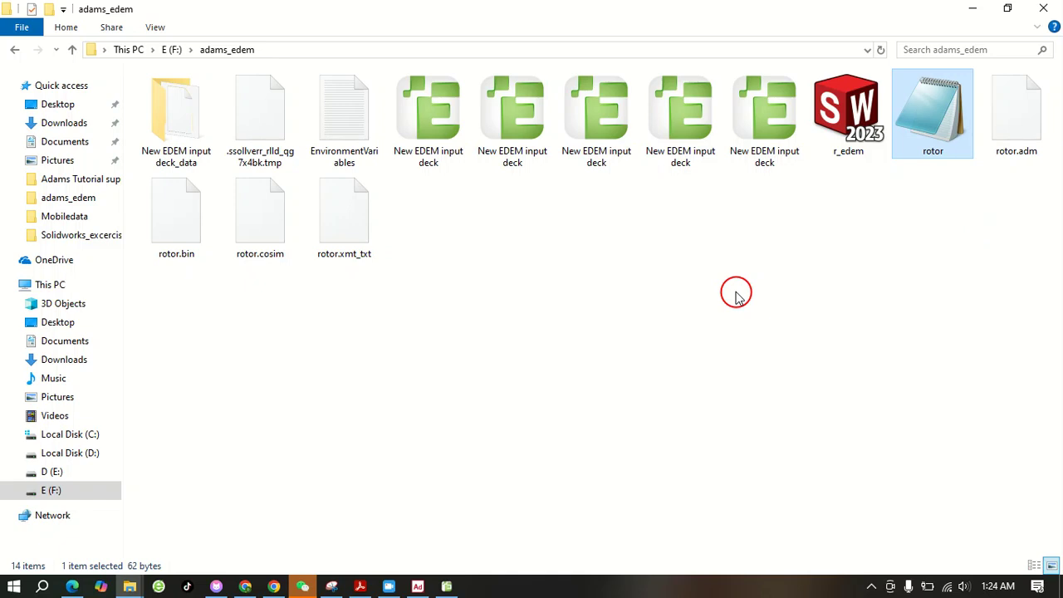
Open the EnvironmentVariables text file and replace the <name of cosim> placeholder so the config file value reads rotor.cosim
double_click(349, 131)
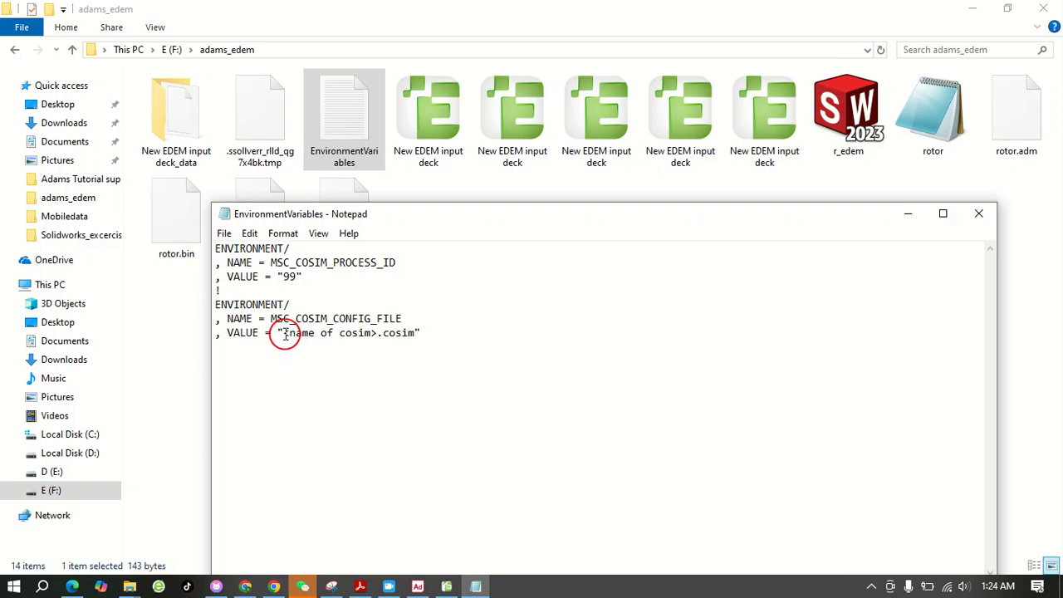
left_click_drag(283, 333, 324, 335)
left_click_drag(359, 334, 373, 334)
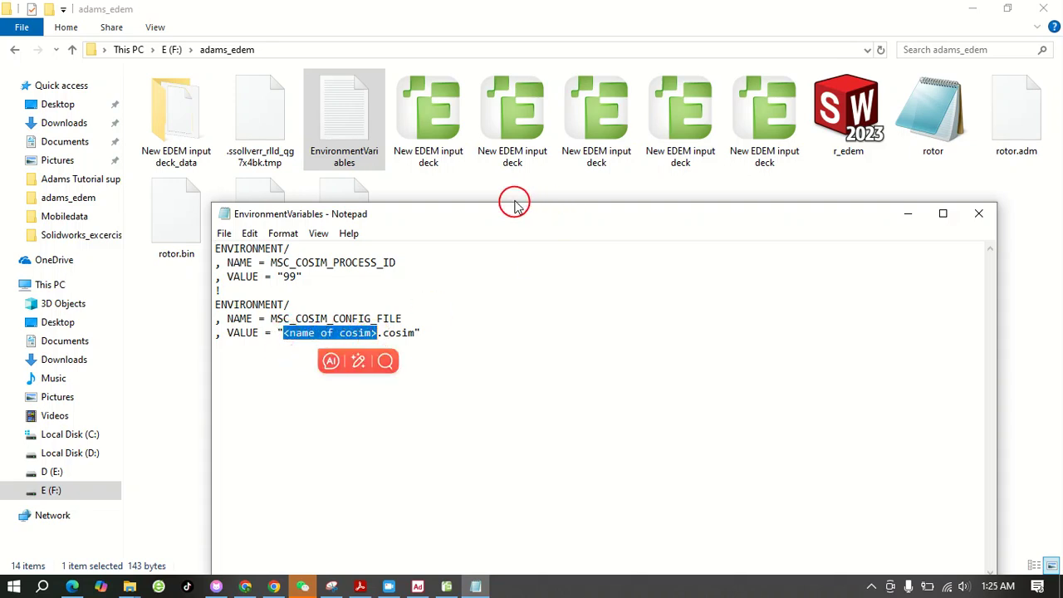
left_click_drag(506, 219, 500, 312)
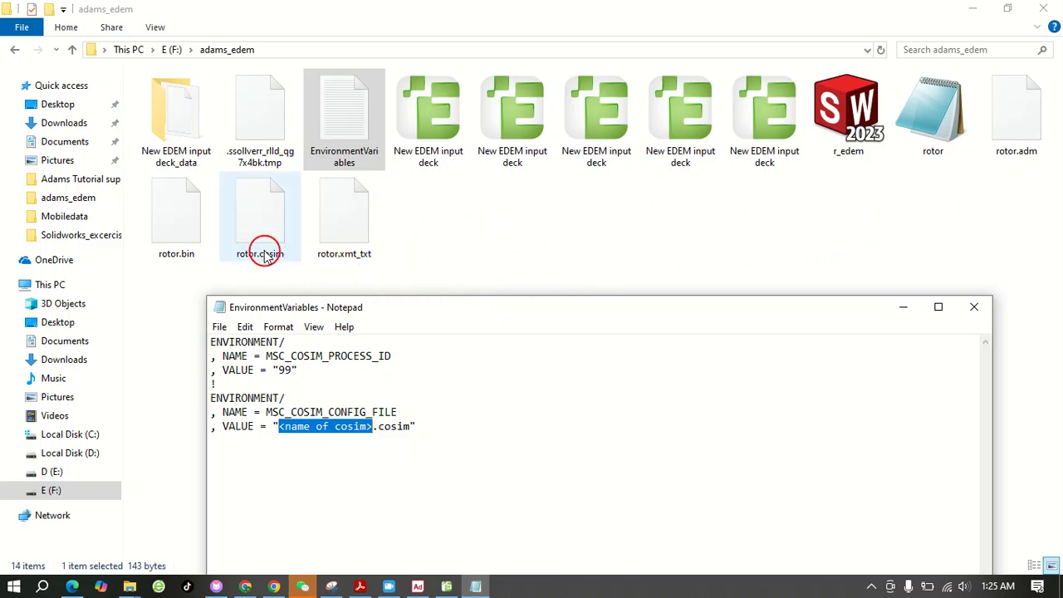
left_click_drag(408, 308, 424, 211)
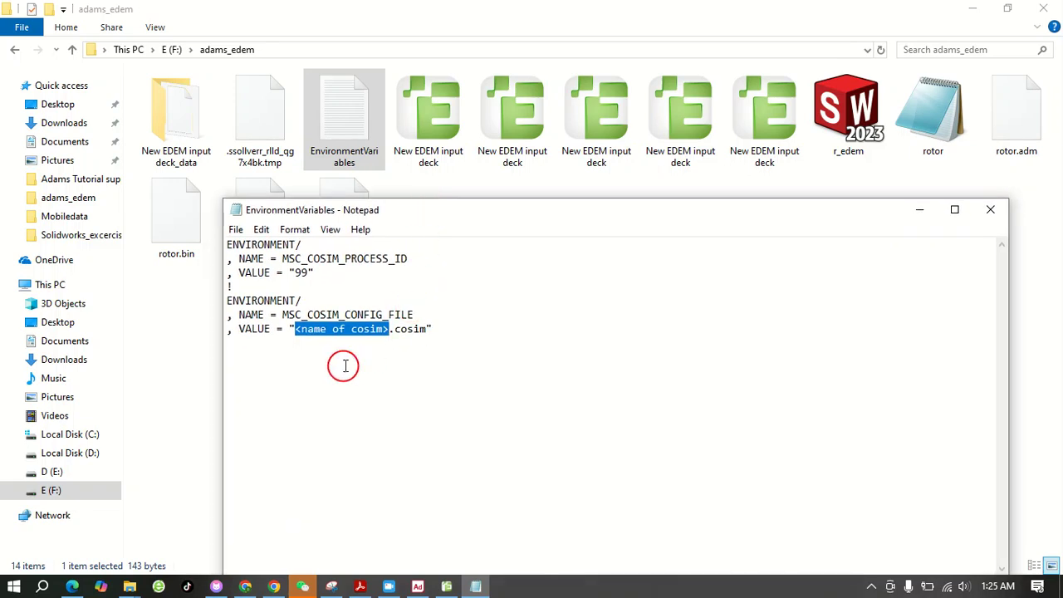
type("r")
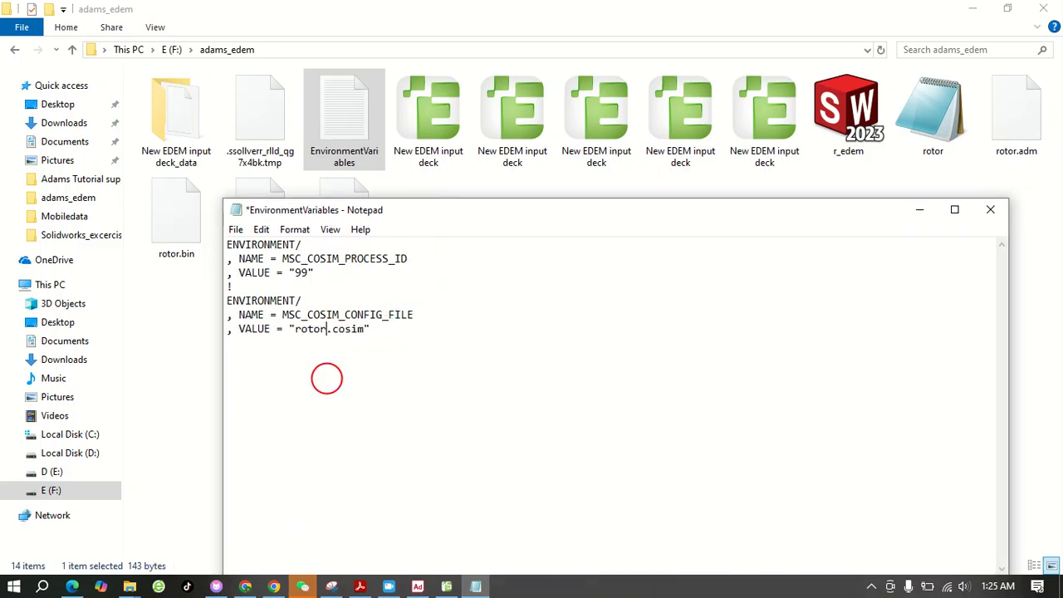
type("otor")
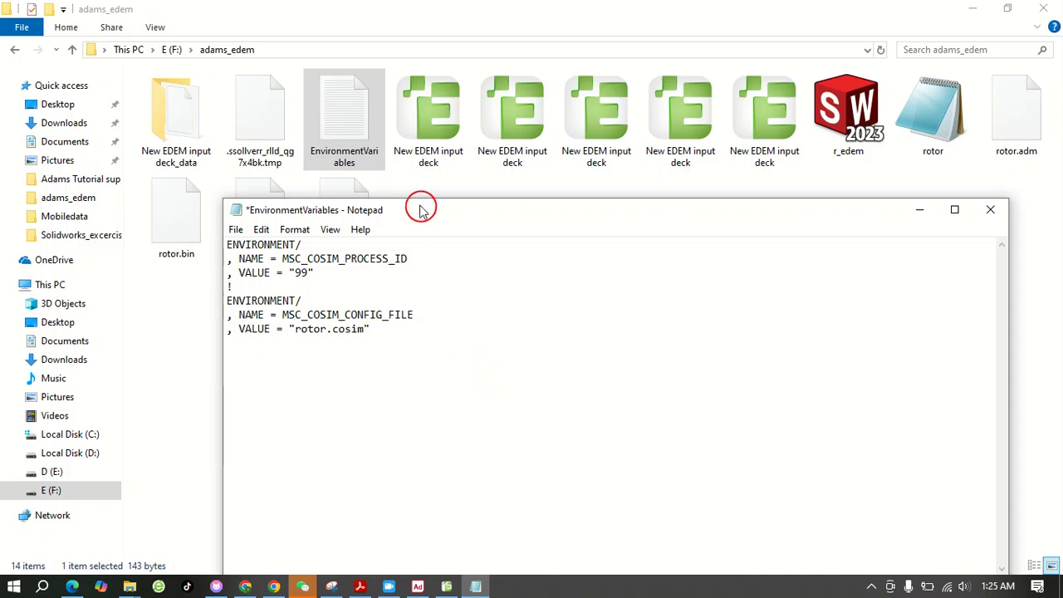
left_click_drag(418, 209, 454, 215)
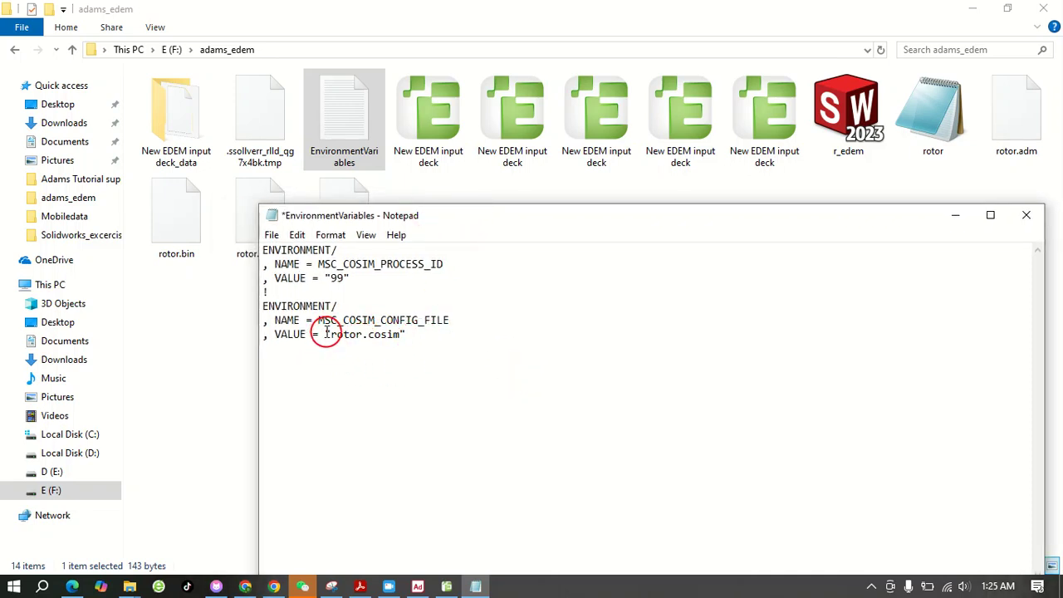
Copy both ENVIRONMENT blocks from the EnvironmentVariables file and minimize its window
left_click_drag(325, 333, 409, 335)
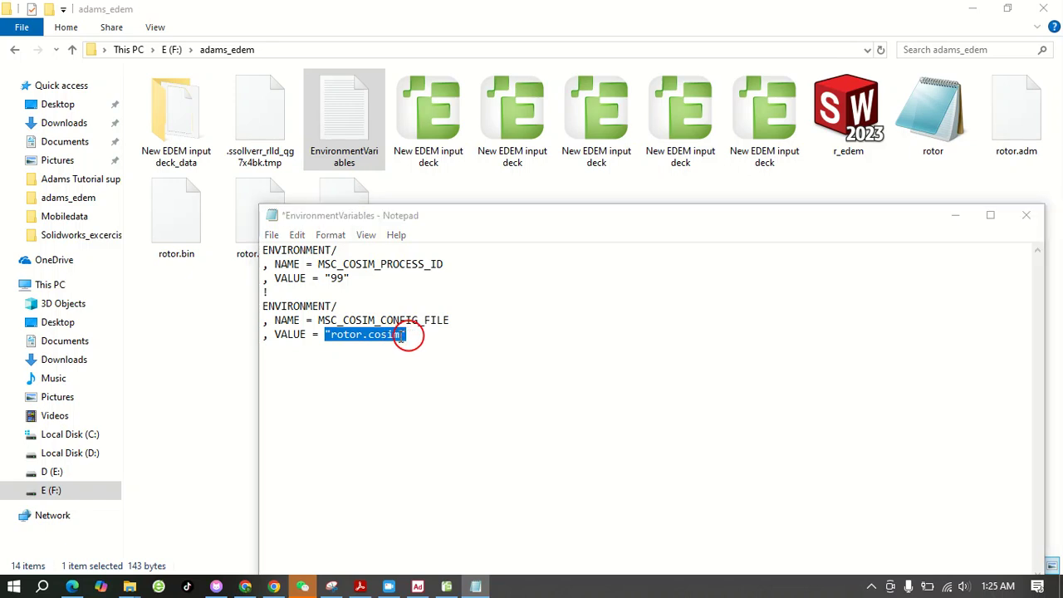
left_click(329, 334)
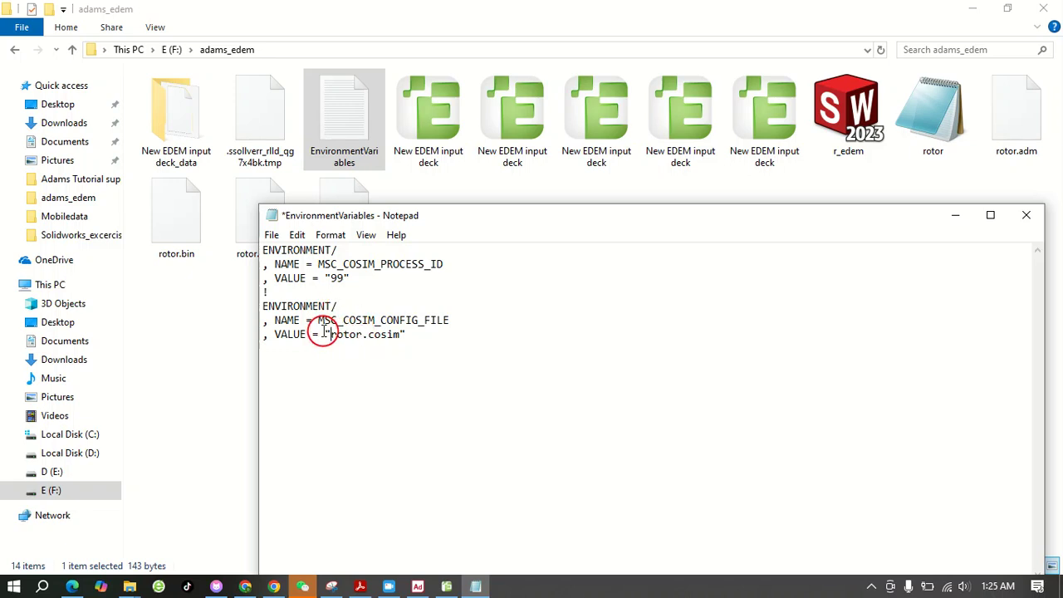
left_click_drag(324, 333, 416, 330)
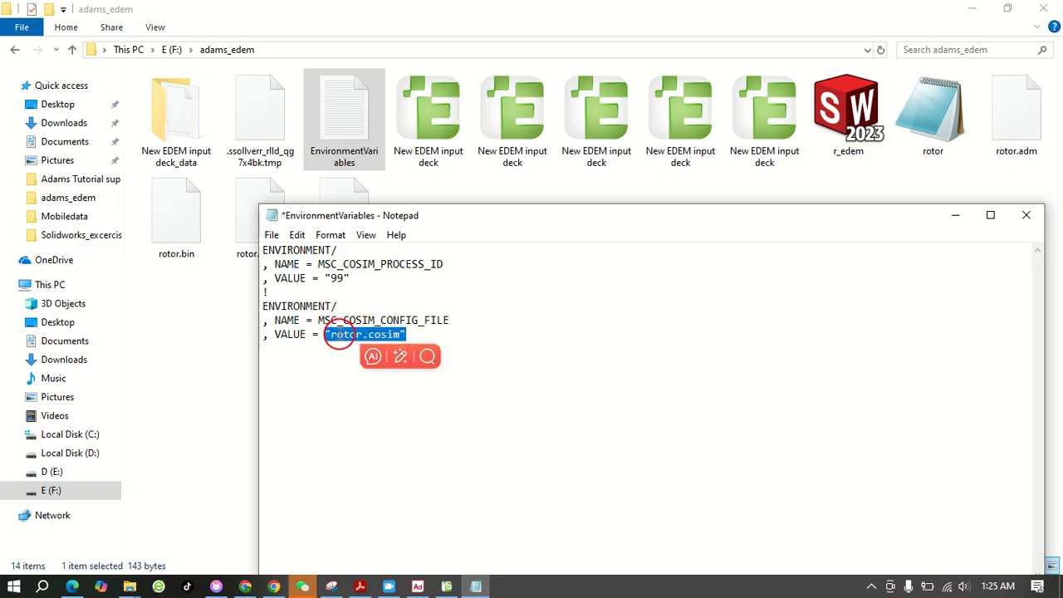
left_click(500, 273)
left_click(405, 335)
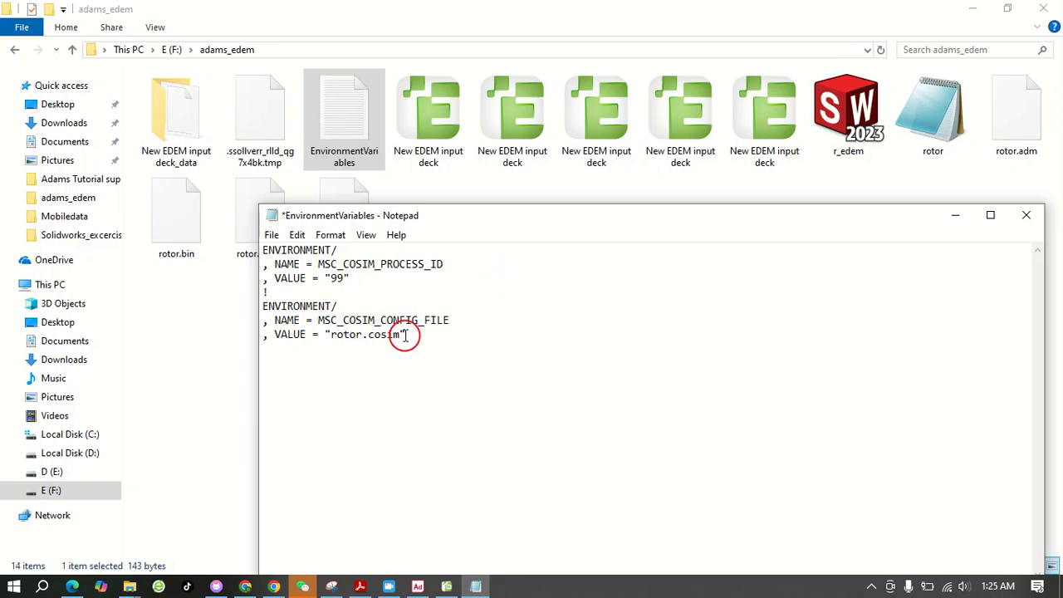
left_click_drag(427, 335, 267, 234)
right_click(311, 305)
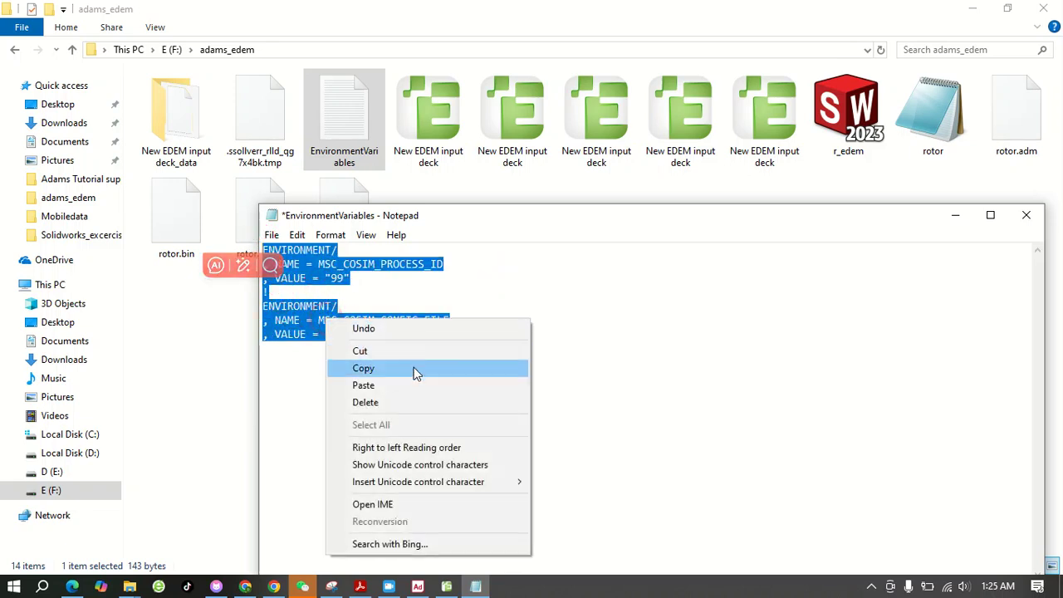
left_click(381, 369)
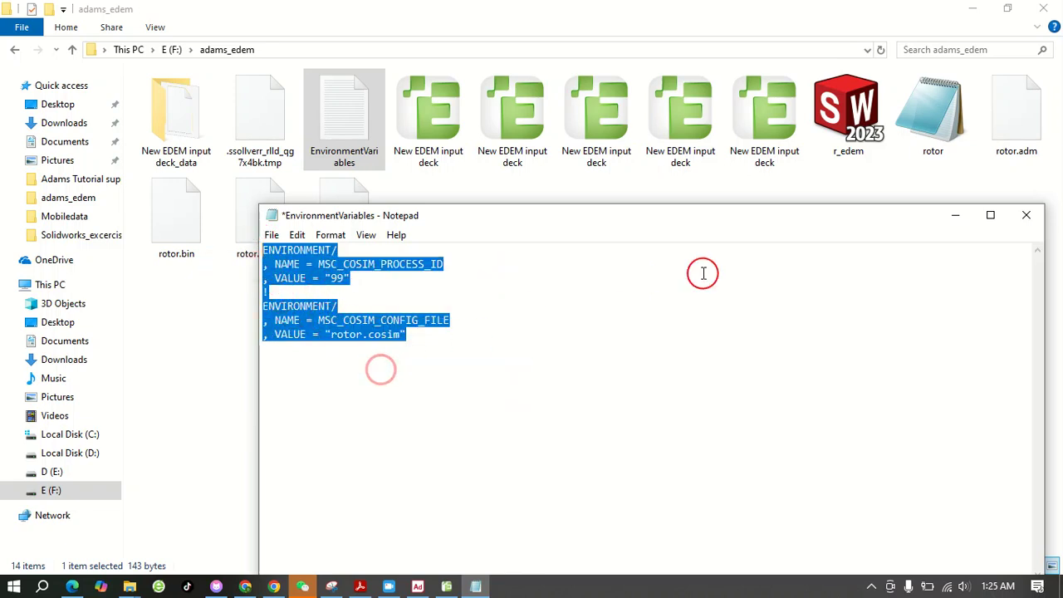
left_click(956, 216)
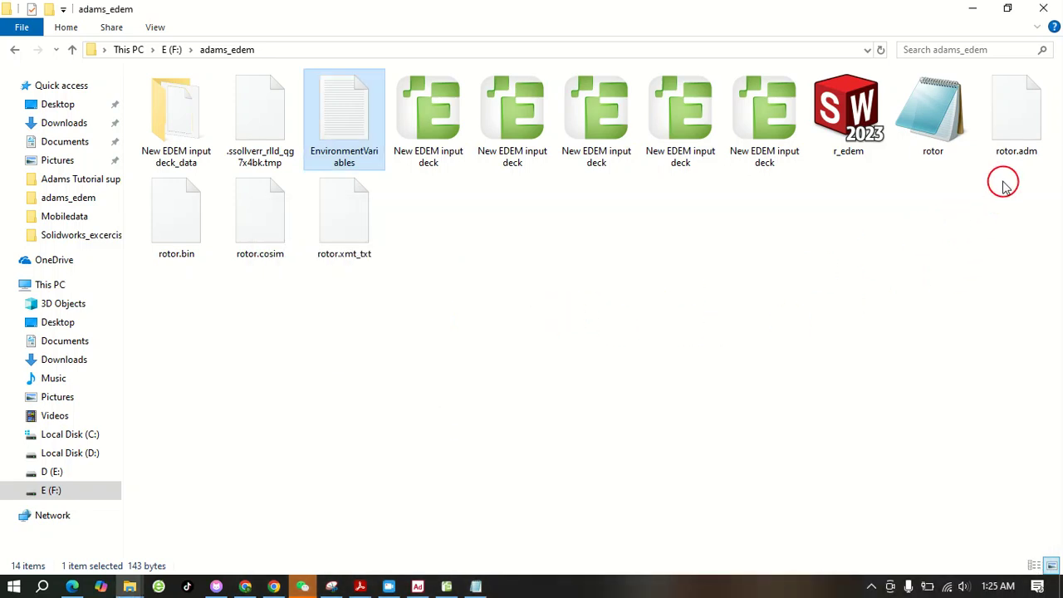
Open the rotor.adm file from the adams_edem folder in Notepad
left_click(1015, 121)
right_click(1013, 121)
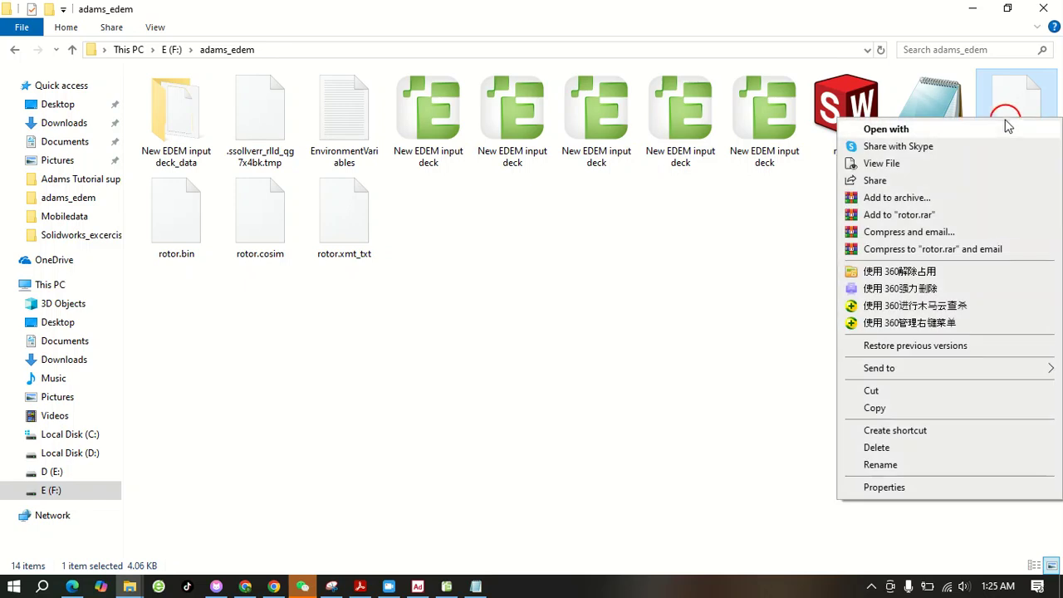
left_click(925, 133)
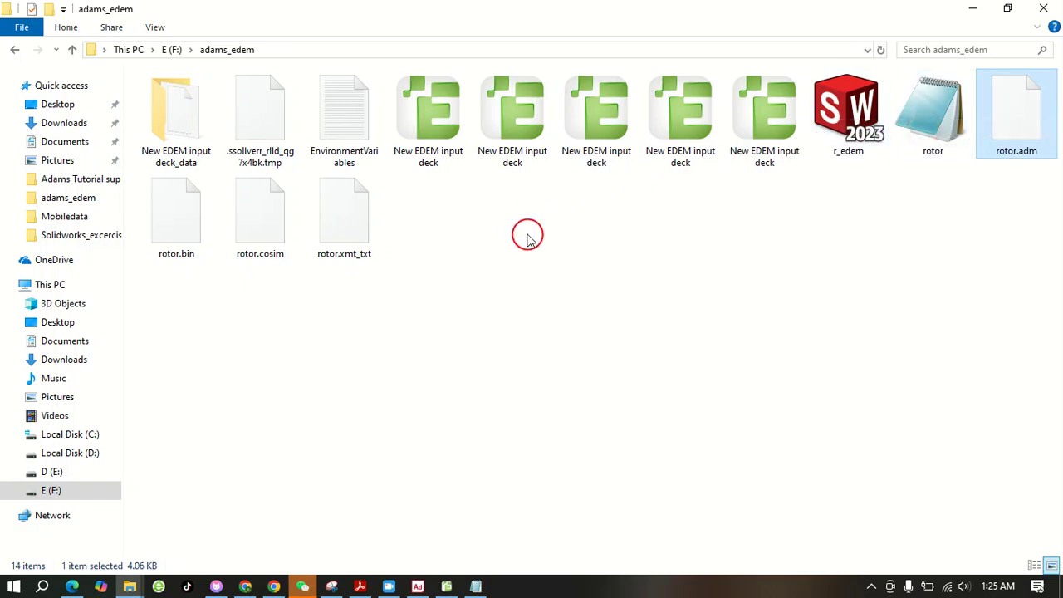
left_click(463, 219)
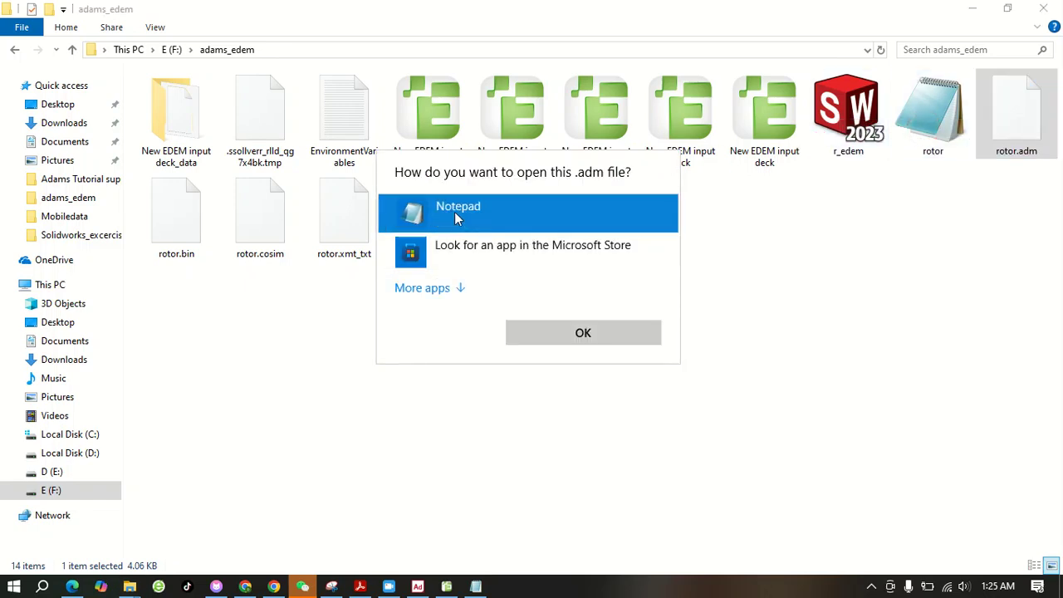
left_click(596, 332)
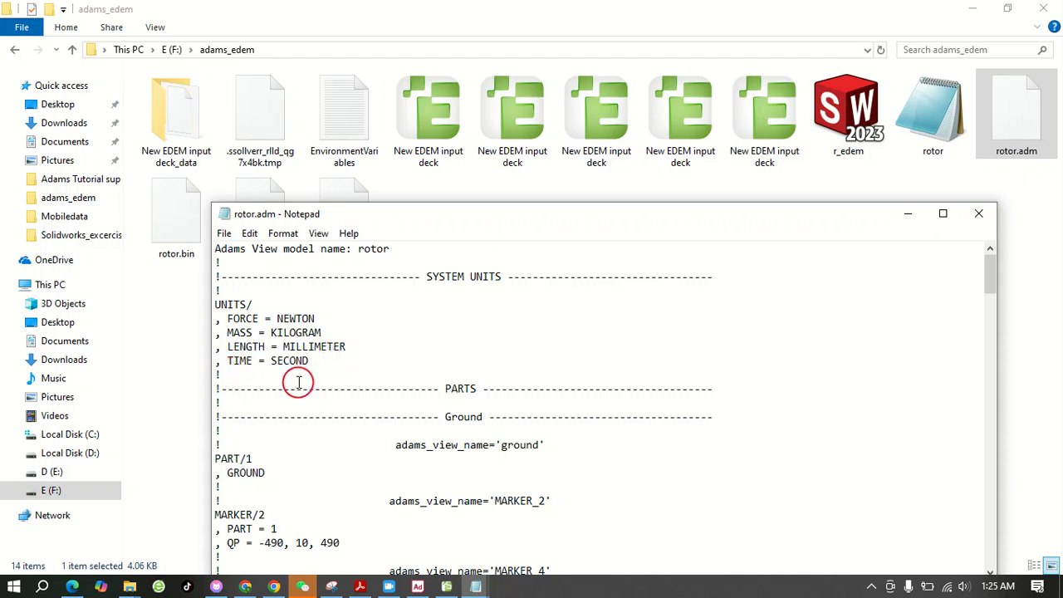
Paste the copied ENVIRONMENT blocks on a new line between the system units and PARTS sections of rotor.adm
key("Return")
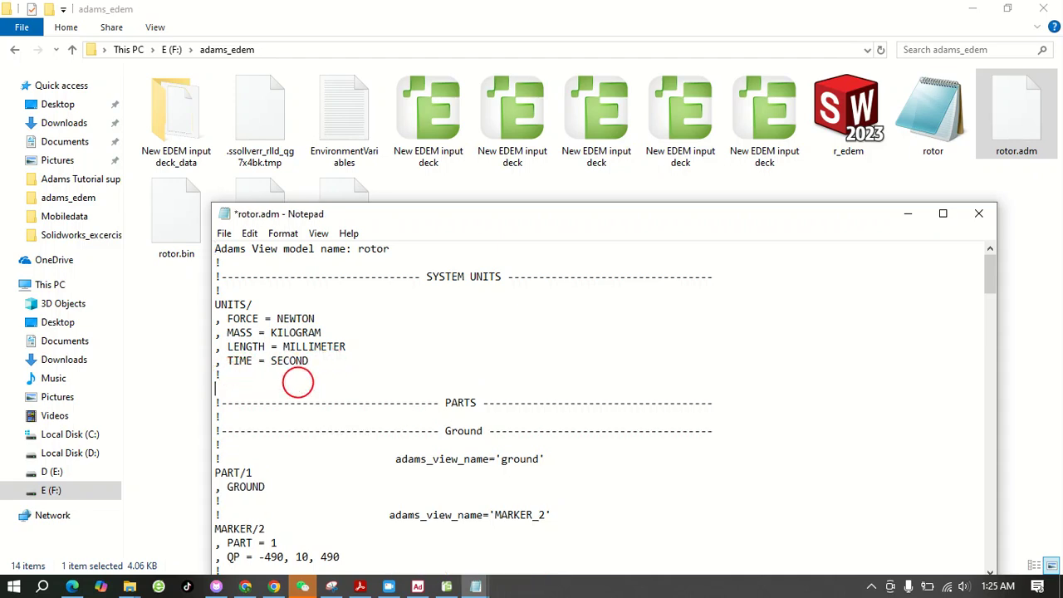
right_click(221, 391)
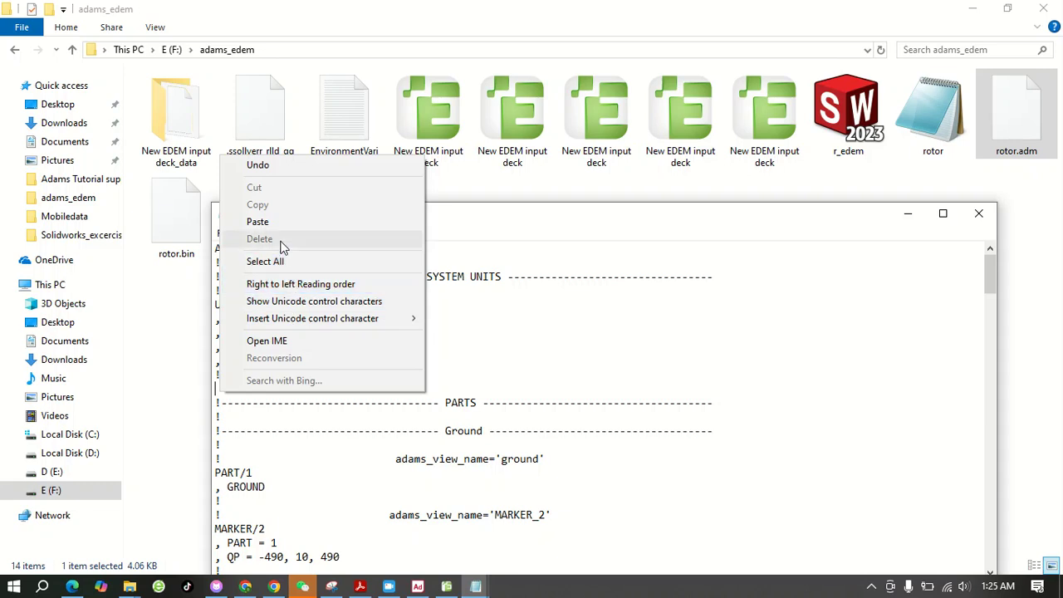
left_click(280, 222)
scroll(440, 386, "down", 1)
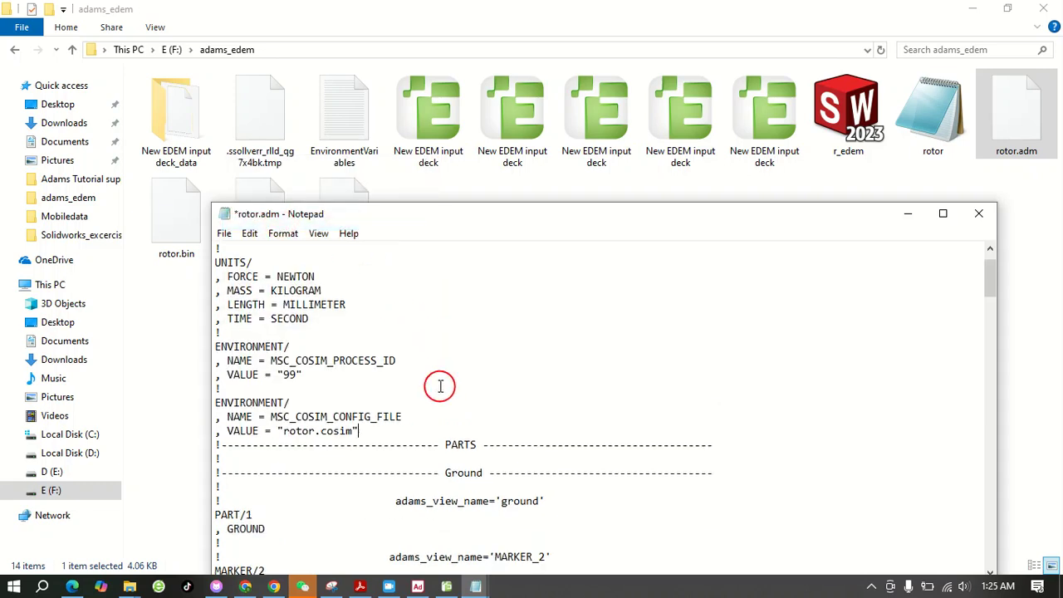
scroll(441, 385, "down", 3)
scroll(440, 386, "up", 1)
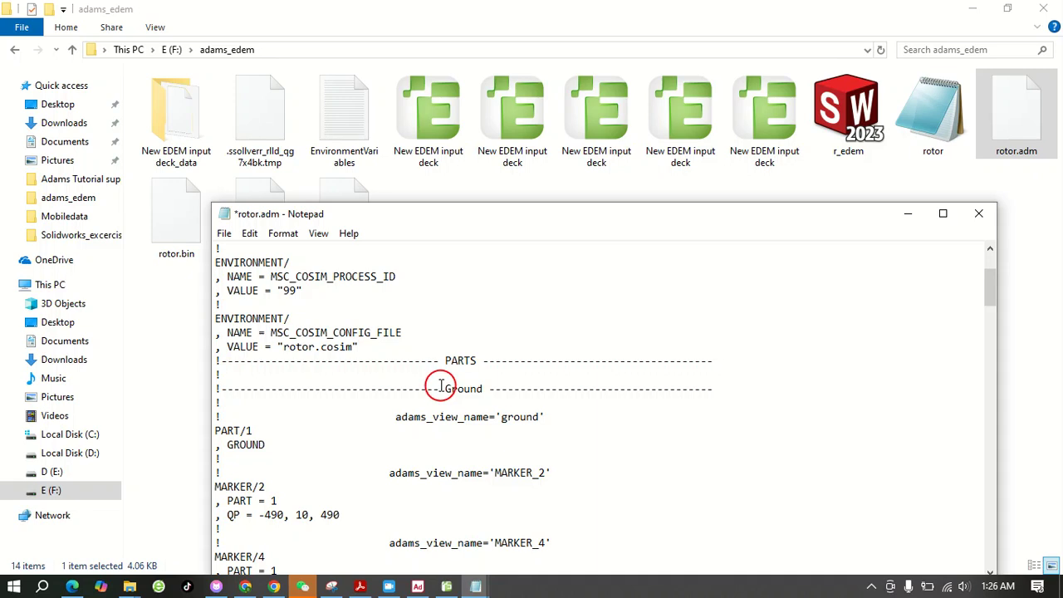
scroll(440, 385, "up", 1)
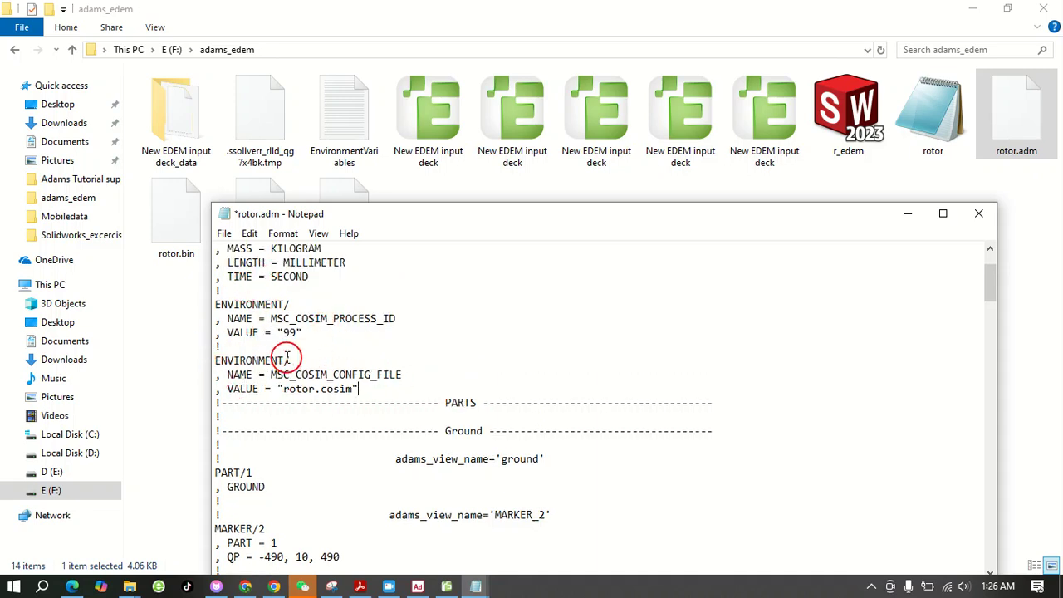
Save the modified rotor.adm file and close it
left_click(224, 233)
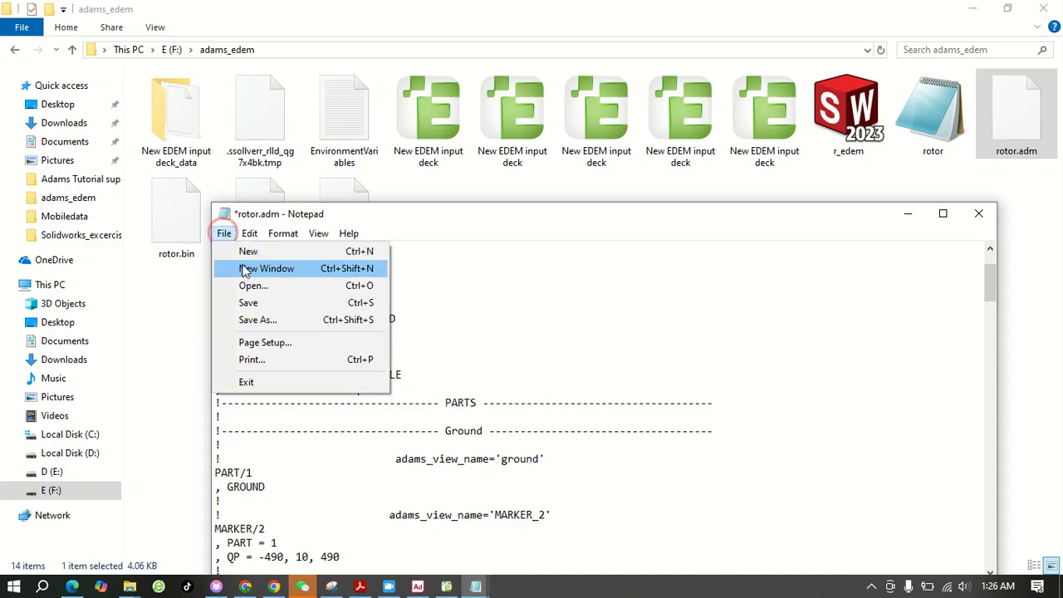
left_click(254, 306)
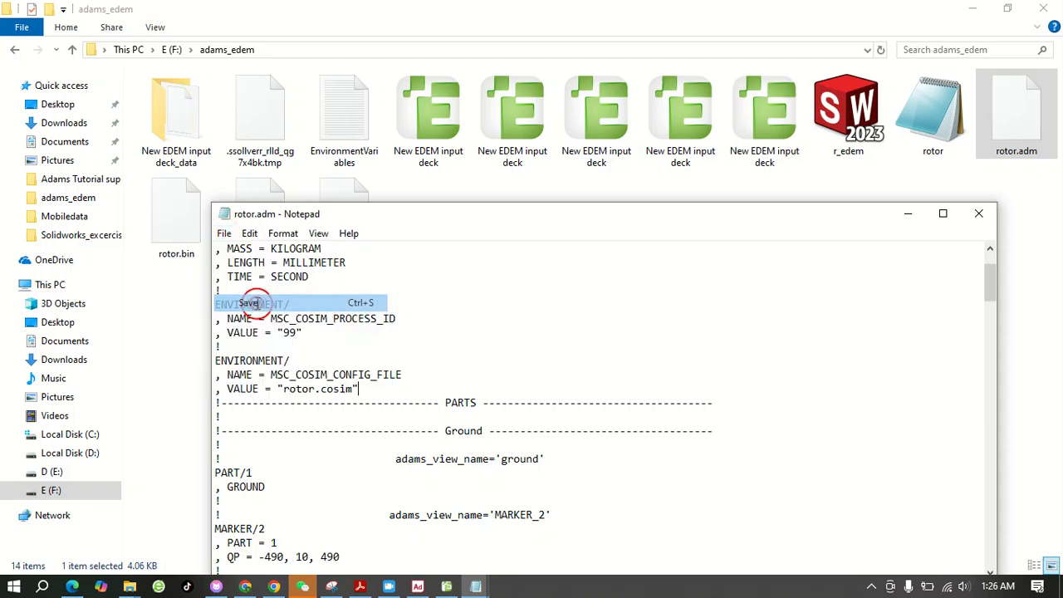
left_click(978, 217)
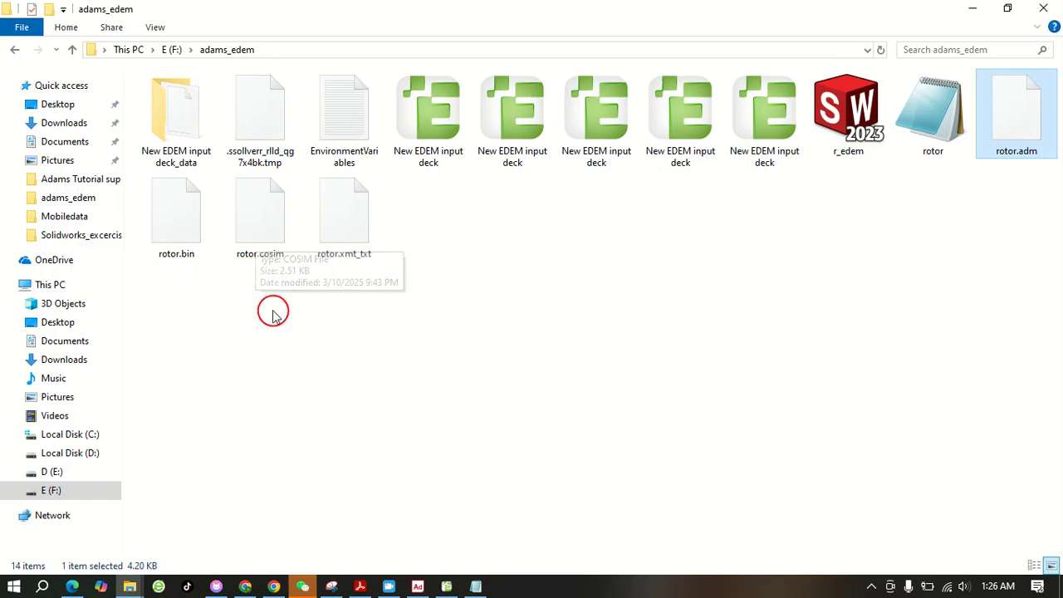
Open rotor.cosim from the adams_edem folder in Notepad, then reposition and widen its window
right_click(259, 213)
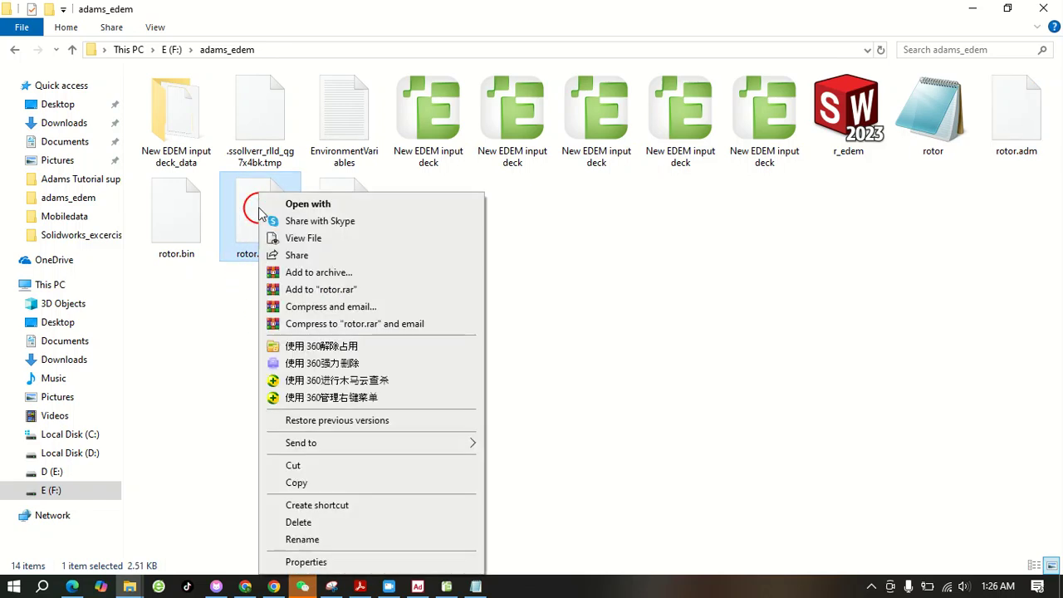
left_click(341, 208)
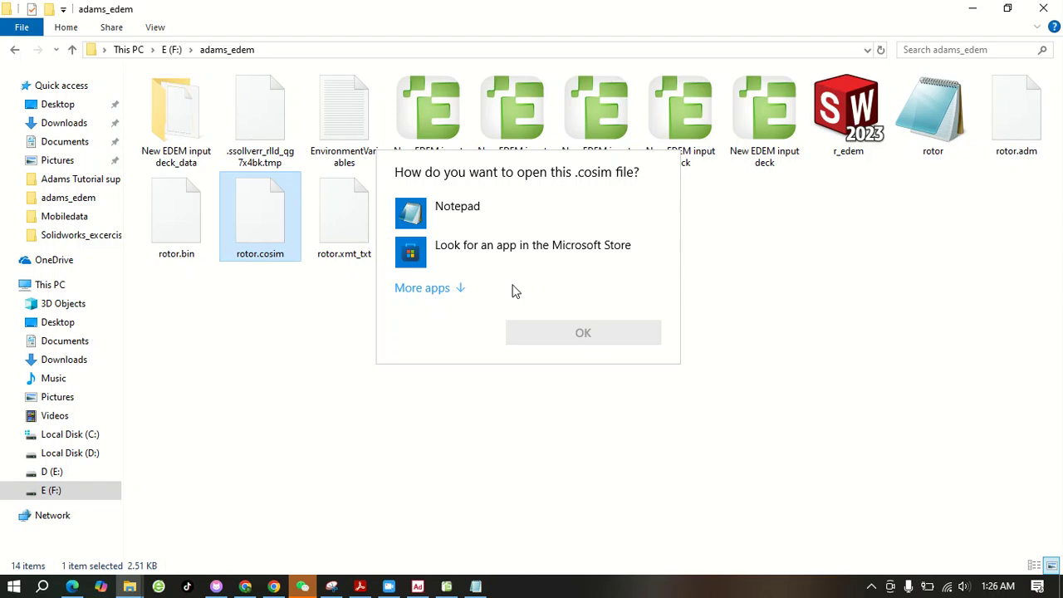
left_click(441, 219)
left_click(613, 337)
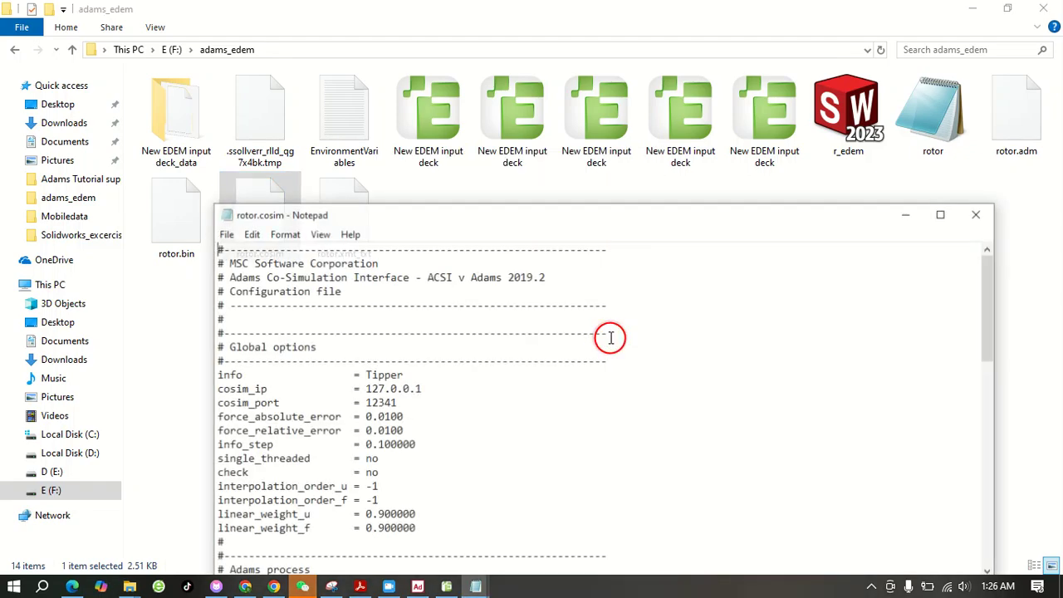
left_click_drag(587, 209, 548, 94)
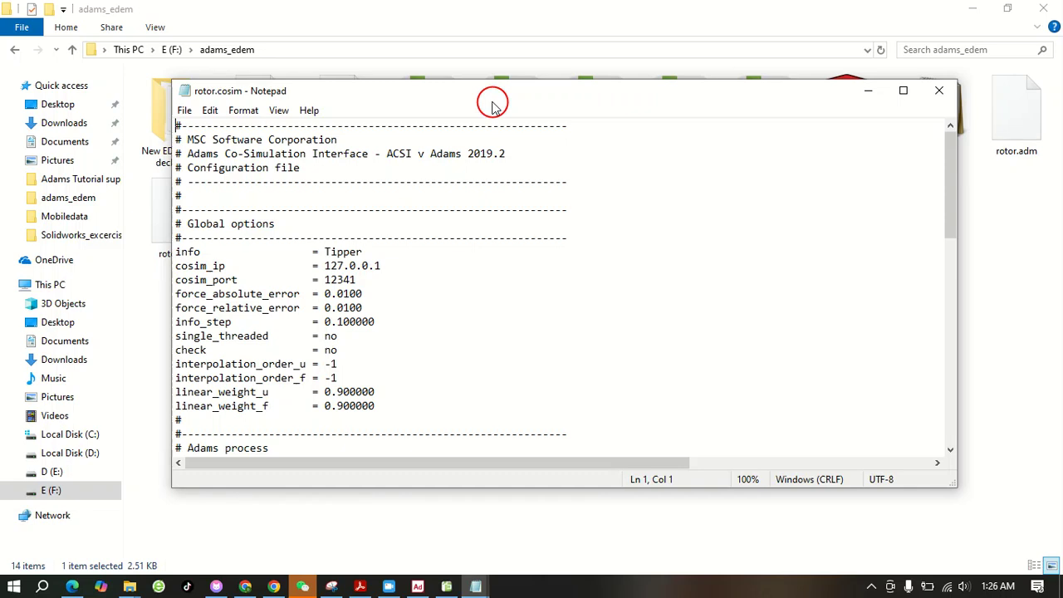
left_click_drag(462, 84, 460, 44)
left_click_drag(169, 233, 98, 234)
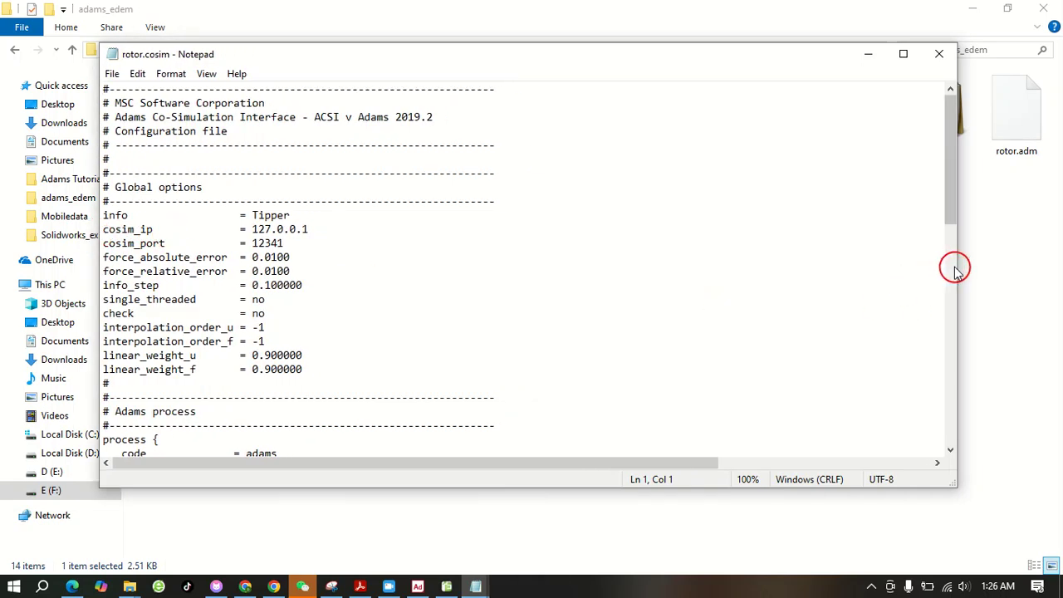
left_click_drag(960, 268, 988, 270)
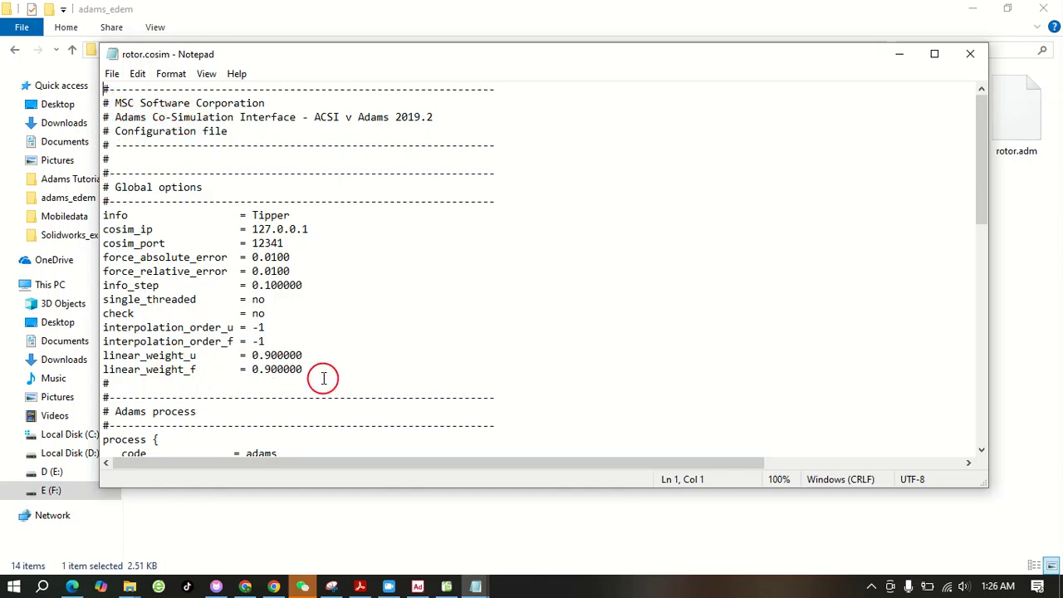
Change the name in the Adams process block of rotor.cosim to rotor_adams
scroll(382, 291, "down", 6)
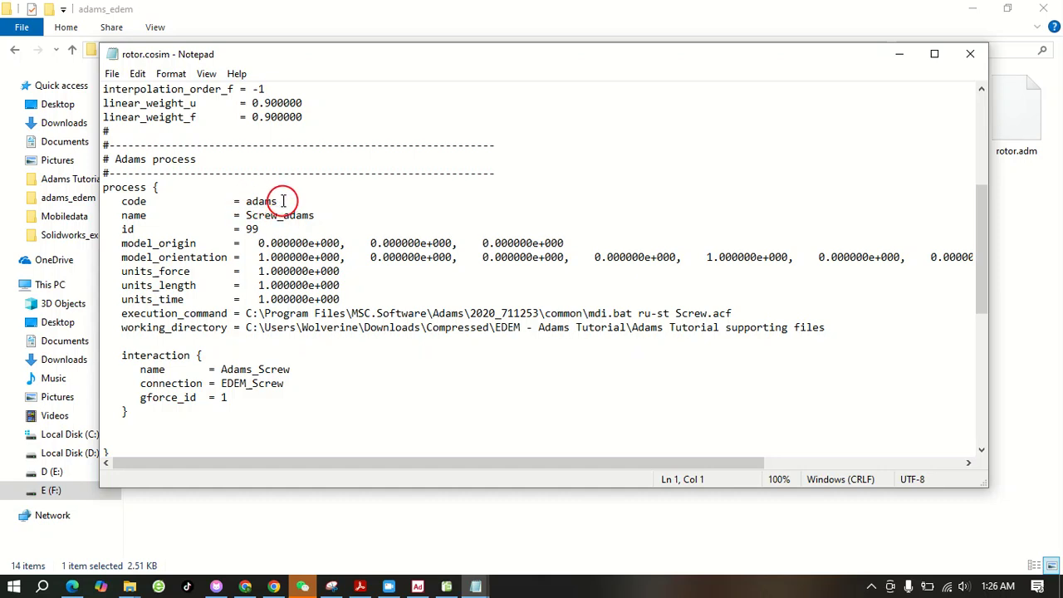
left_click_drag(279, 216, 252, 216)
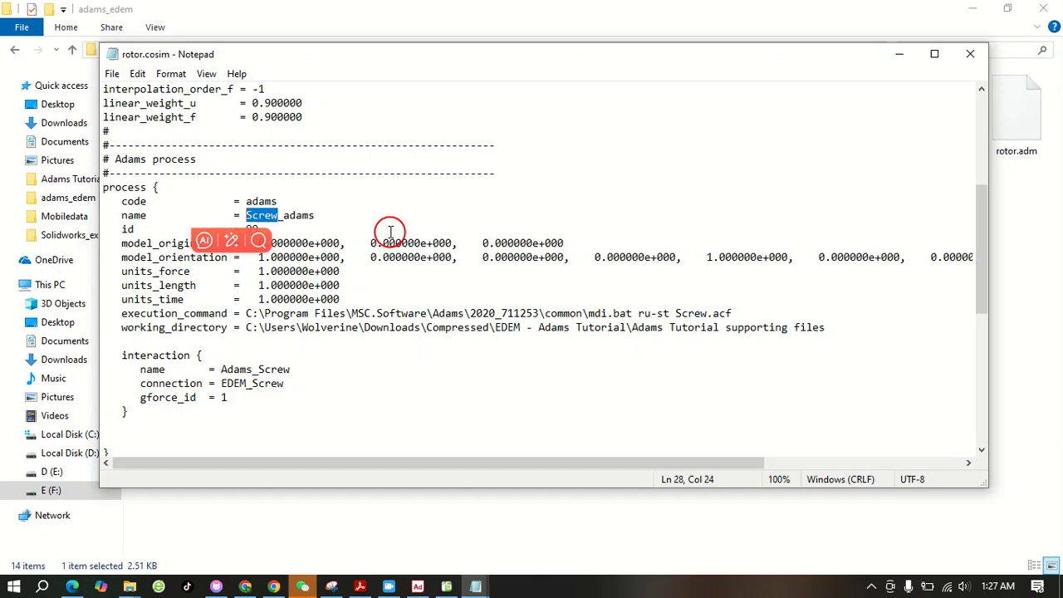
type("r")
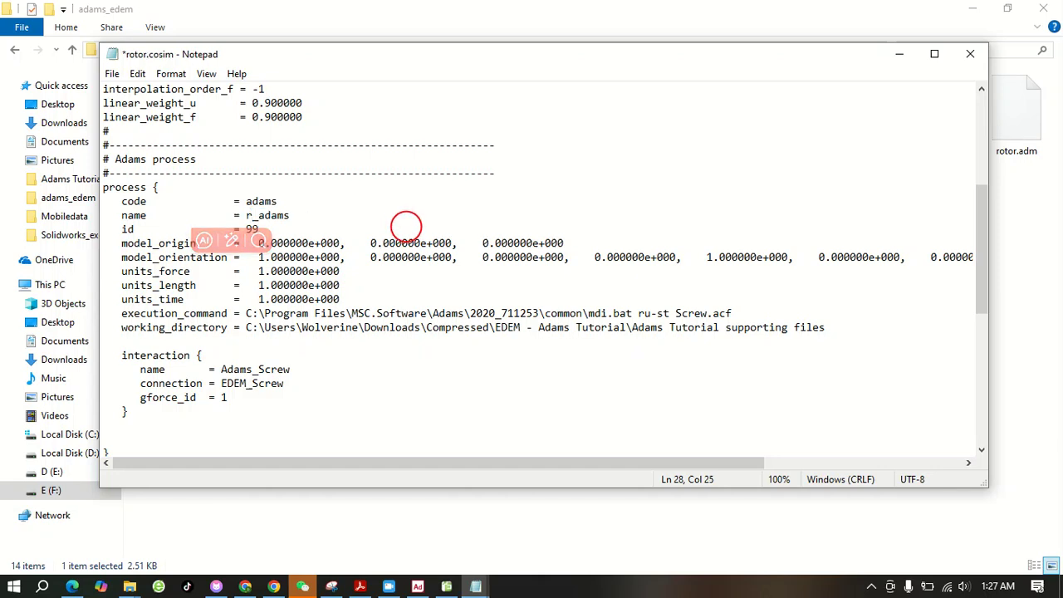
type("otor")
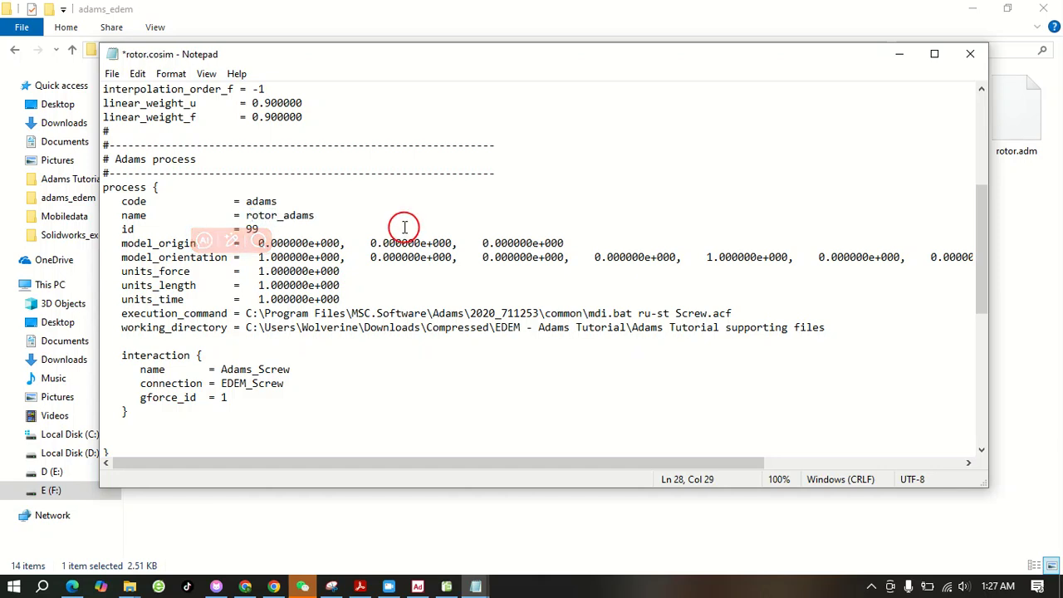
left_click(301, 215)
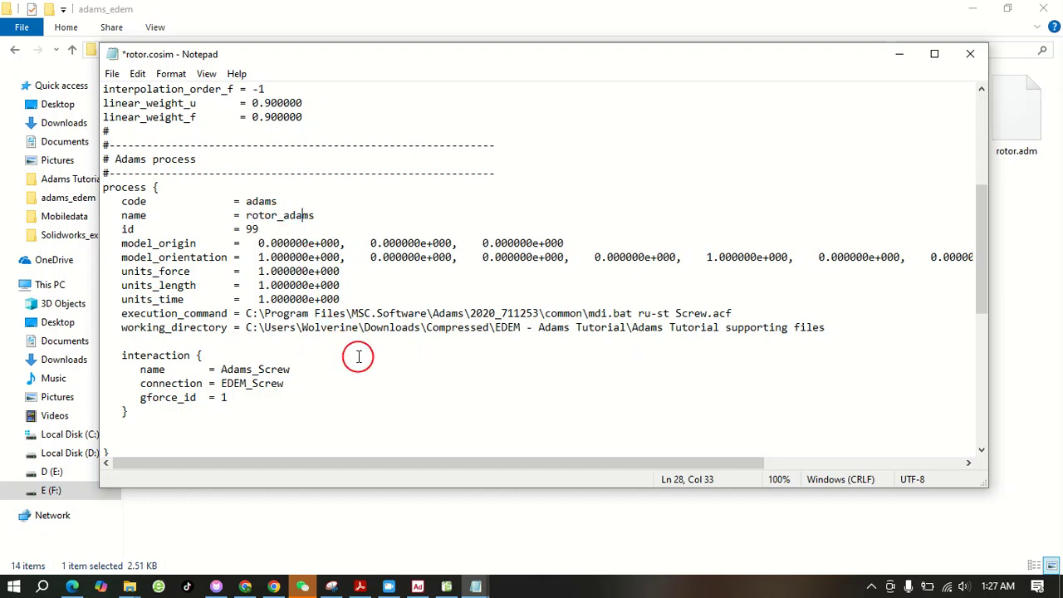
Examine the Adams installation path in the execution_command line of the Adams process, and minimize the rotor.cosim window
scroll(358, 357, "down", 1)
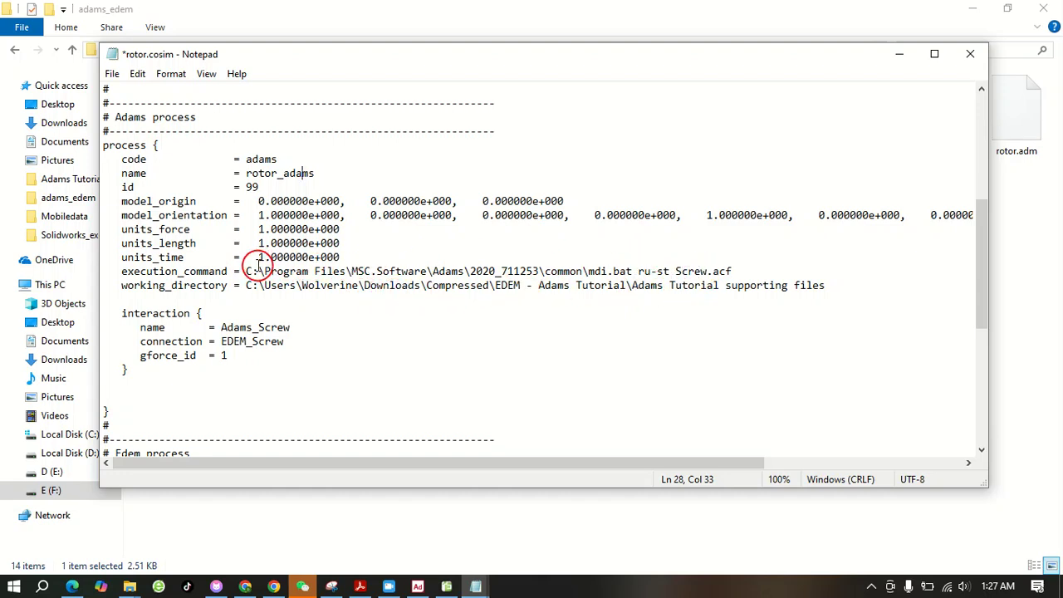
left_click_drag(246, 271, 536, 270)
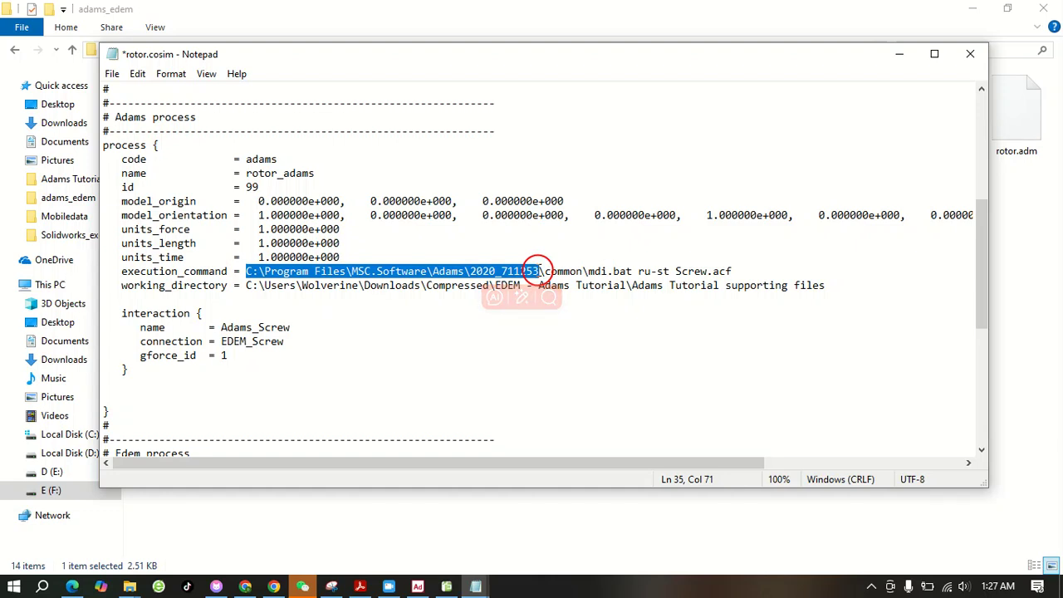
scroll(544, 268, "down", 1)
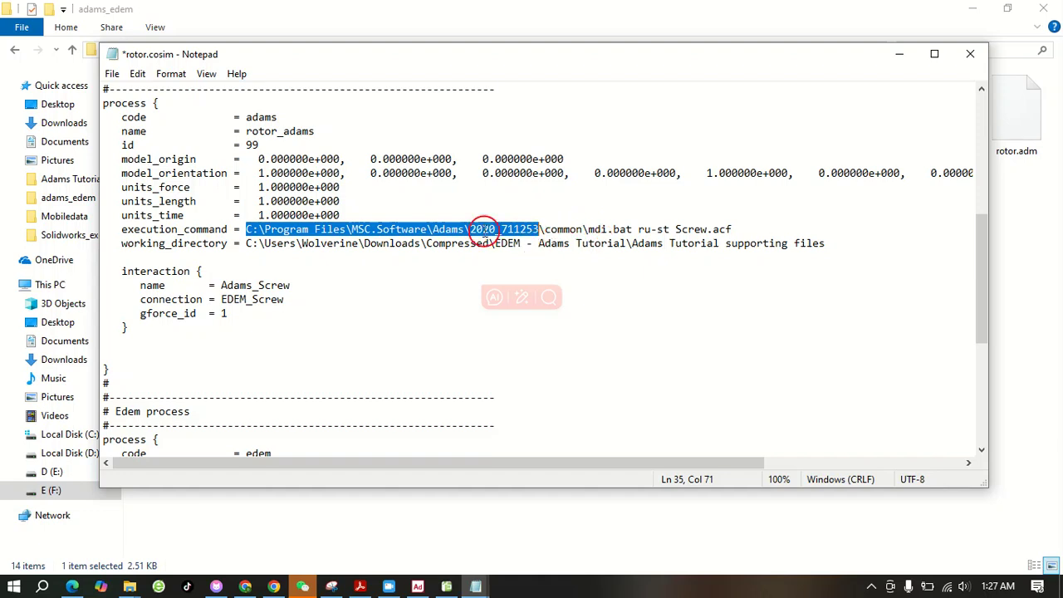
left_click(546, 229)
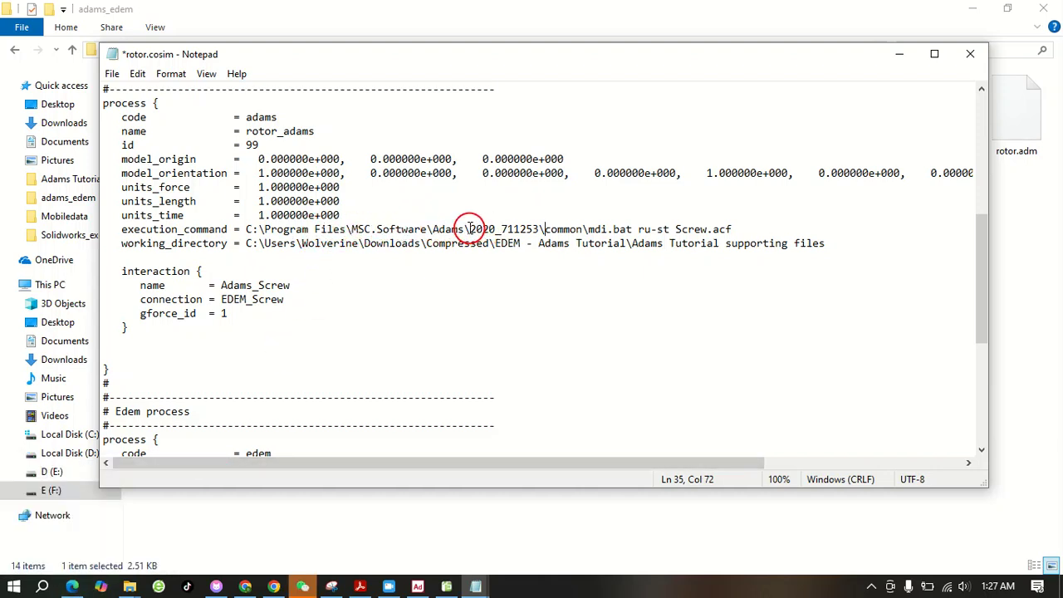
left_click_drag(470, 229, 521, 229)
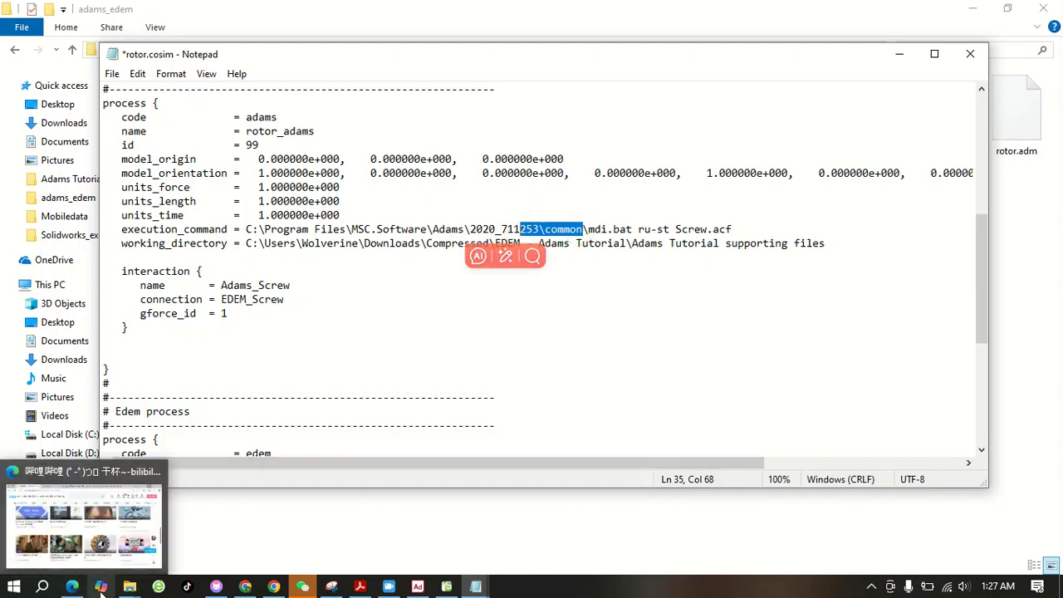
left_click(42, 587)
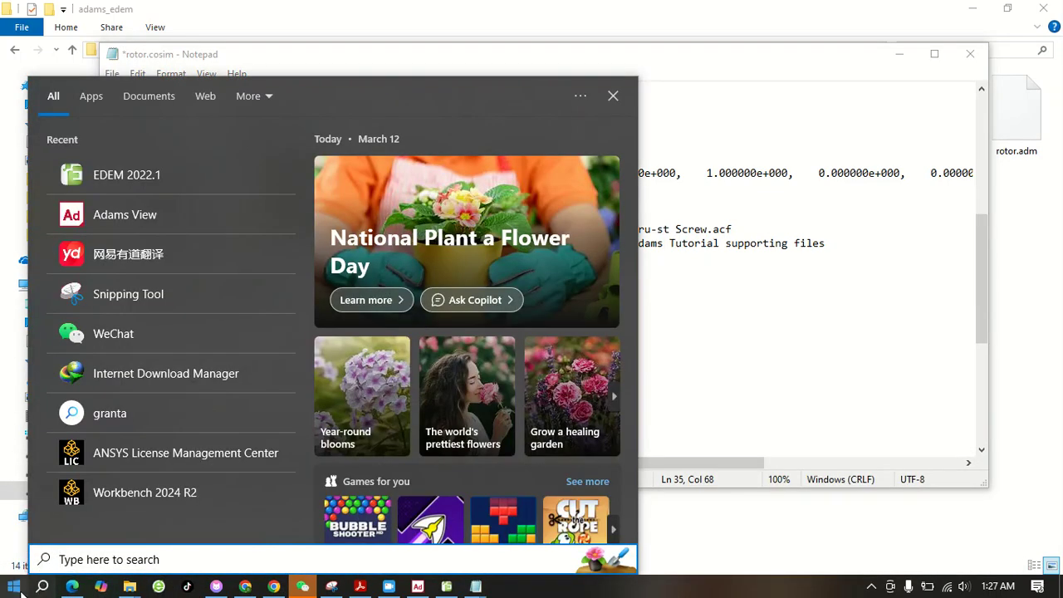
left_click(899, 53)
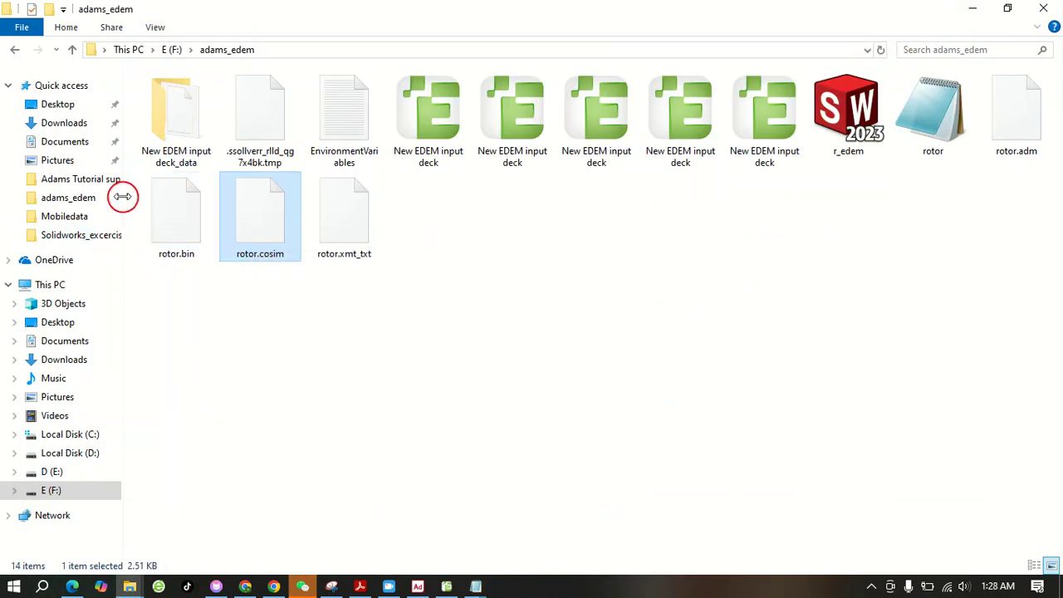
Browse to the Adams installation folder at C:\Program Files\MSC.Software\Adams in File Explorer
left_click(73, 435)
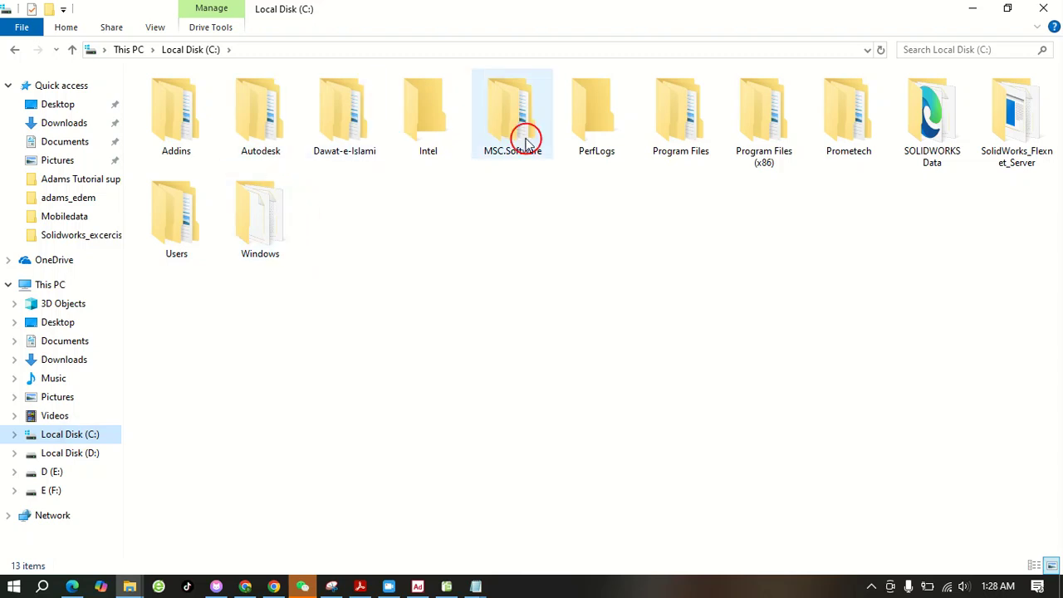
double_click(671, 131)
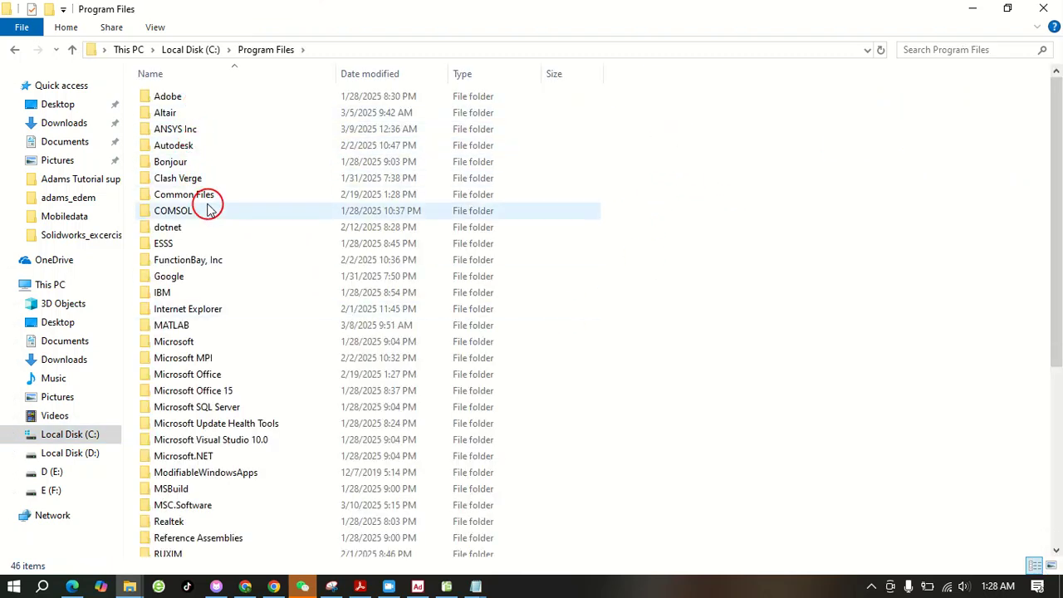
scroll(238, 411, "down", 1)
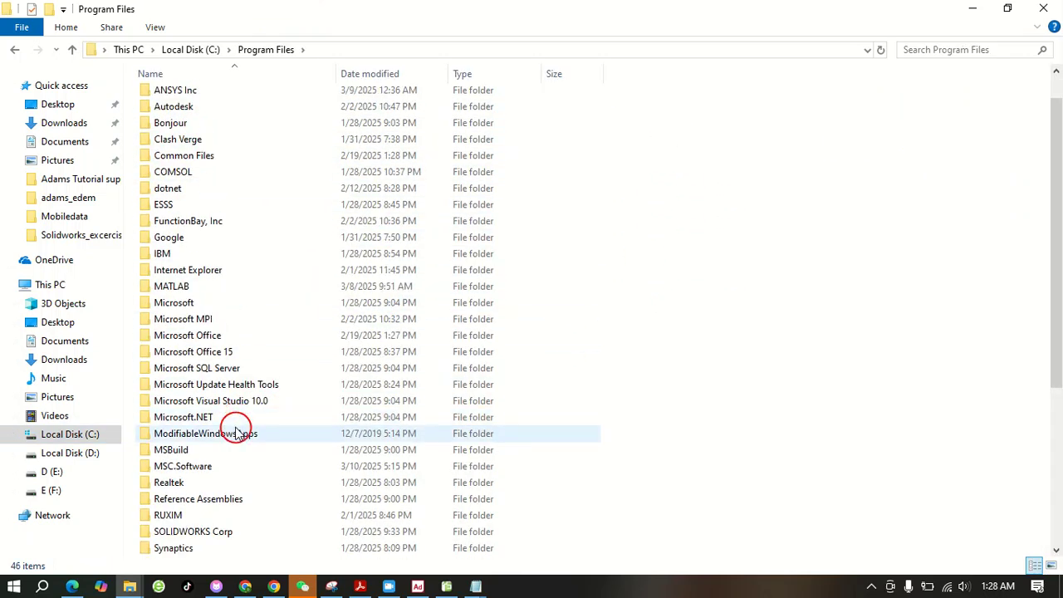
double_click(190, 467)
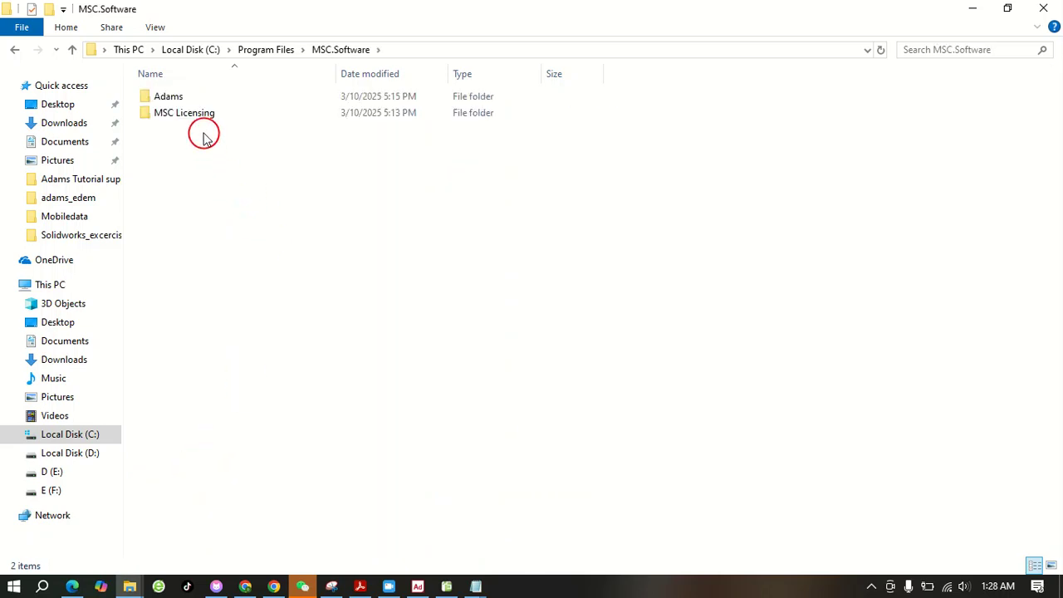
left_click(203, 113)
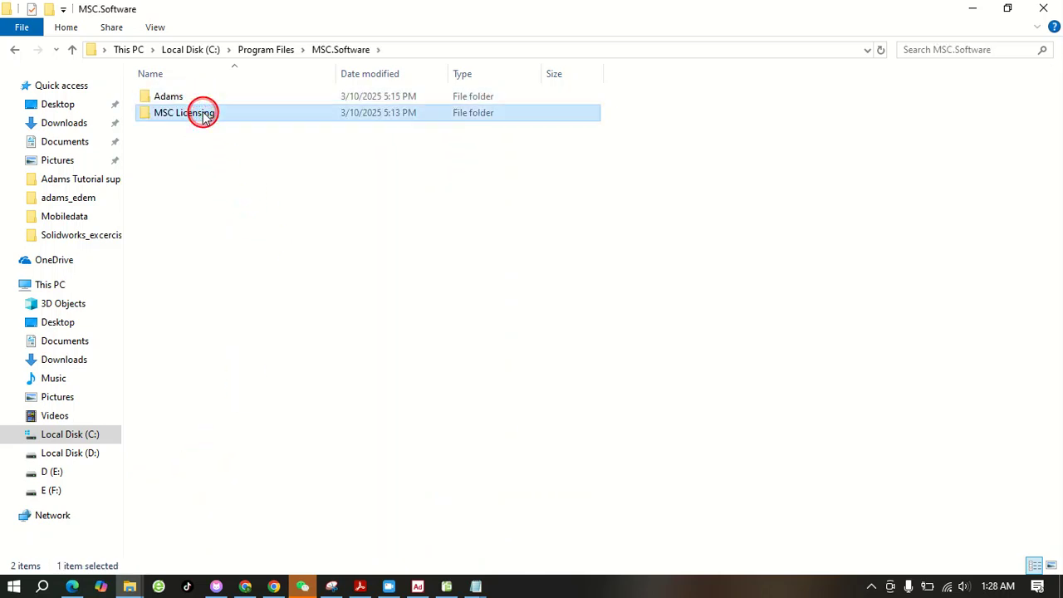
left_click(202, 117)
left_click(297, 180)
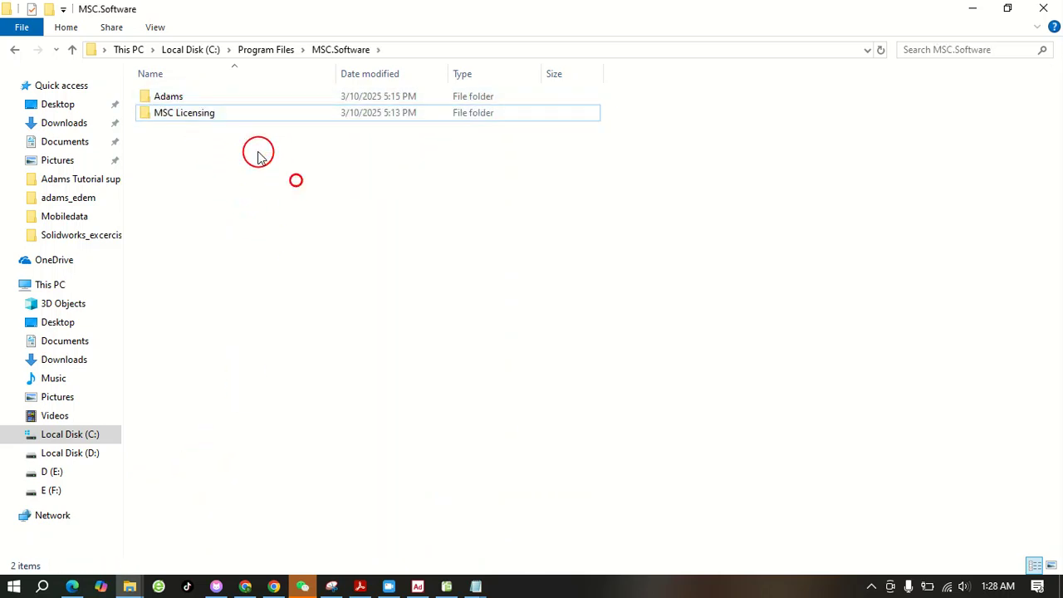
double_click(221, 112)
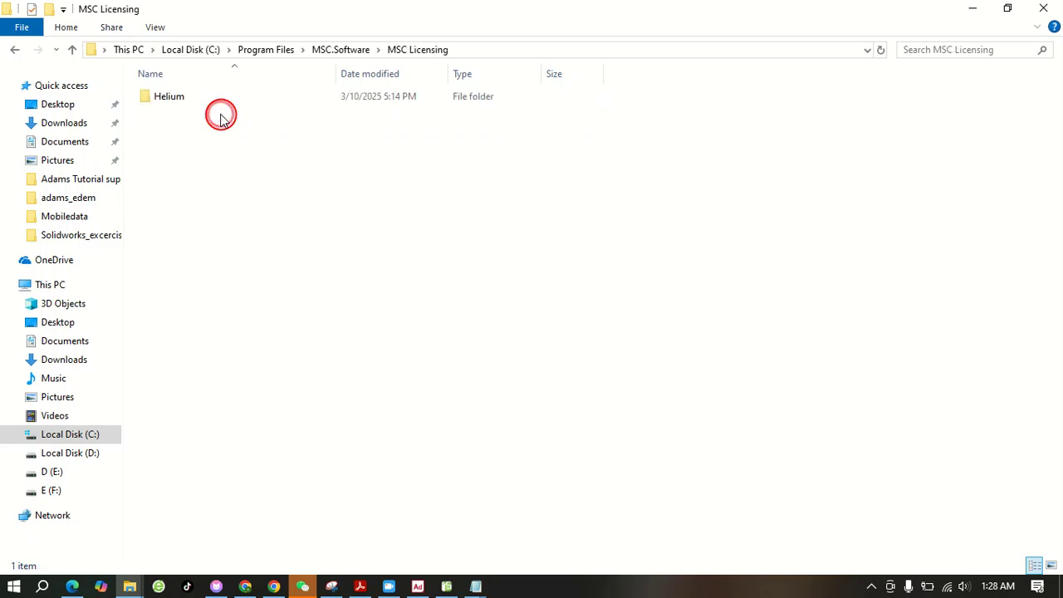
left_click(14, 49)
double_click(185, 98)
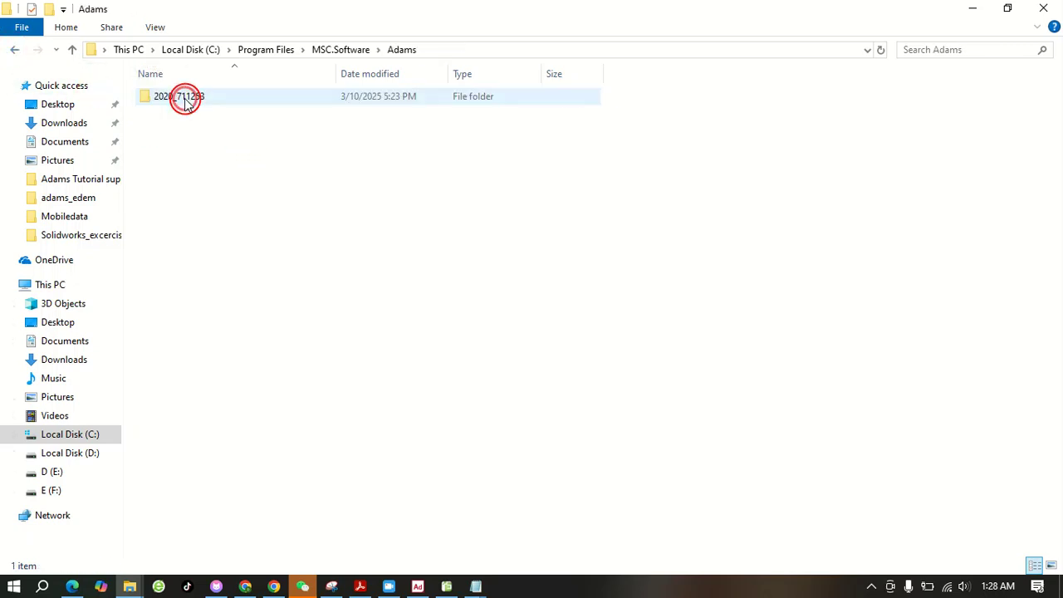
Open the common folder inside 2020_711253 and copy its full folder path
left_click(190, 97)
double_click(190, 96)
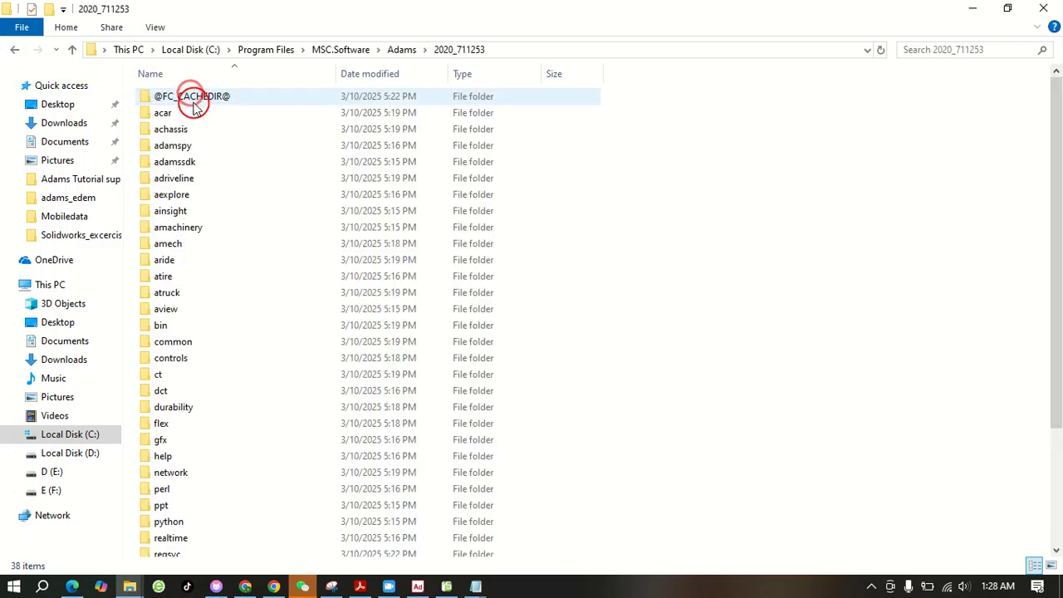
scroll(244, 224, "down", 1)
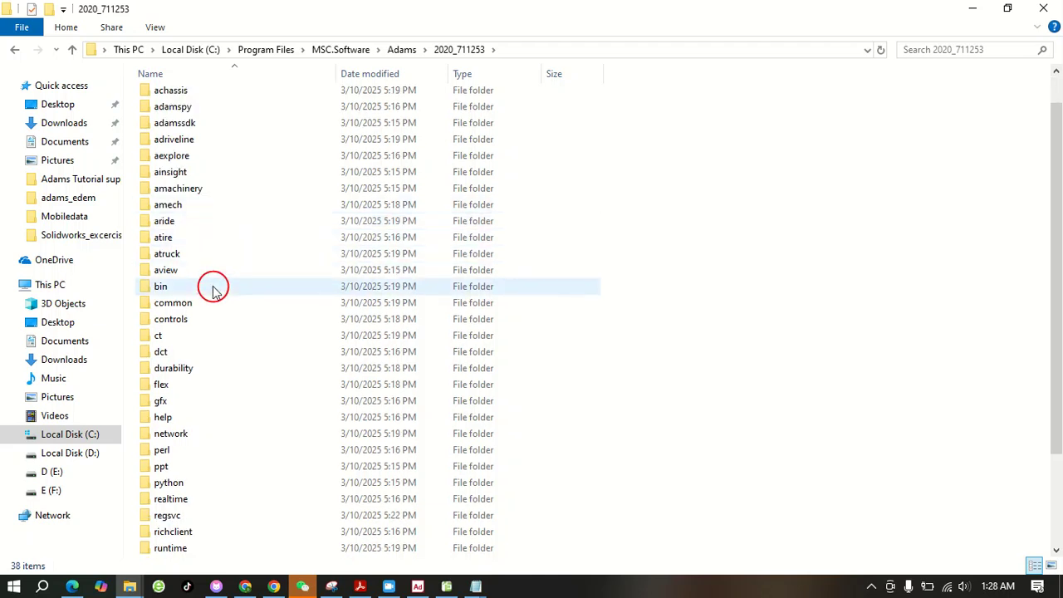
double_click(193, 302)
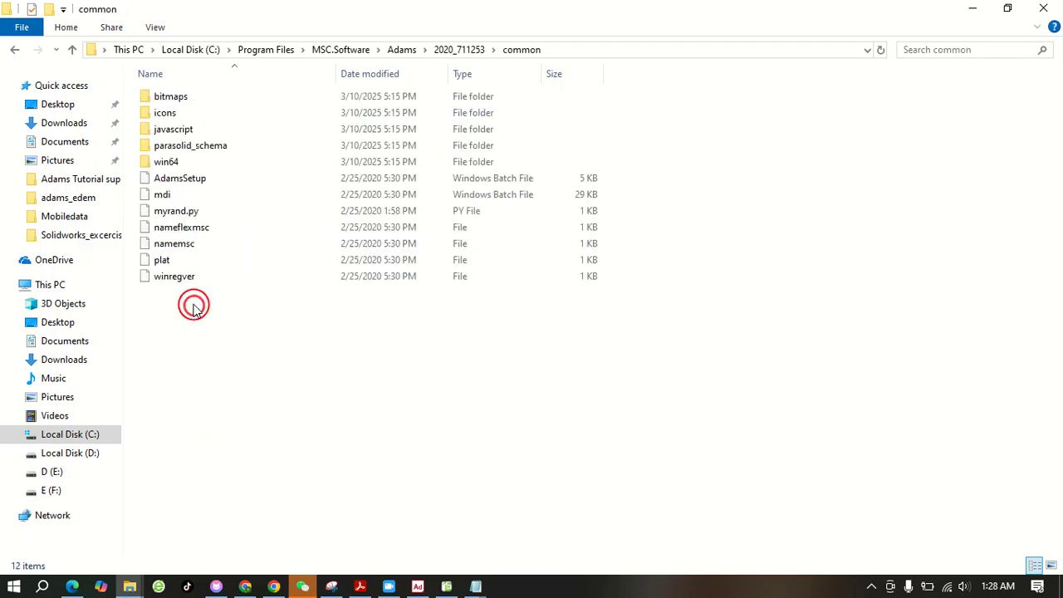
left_click(606, 49)
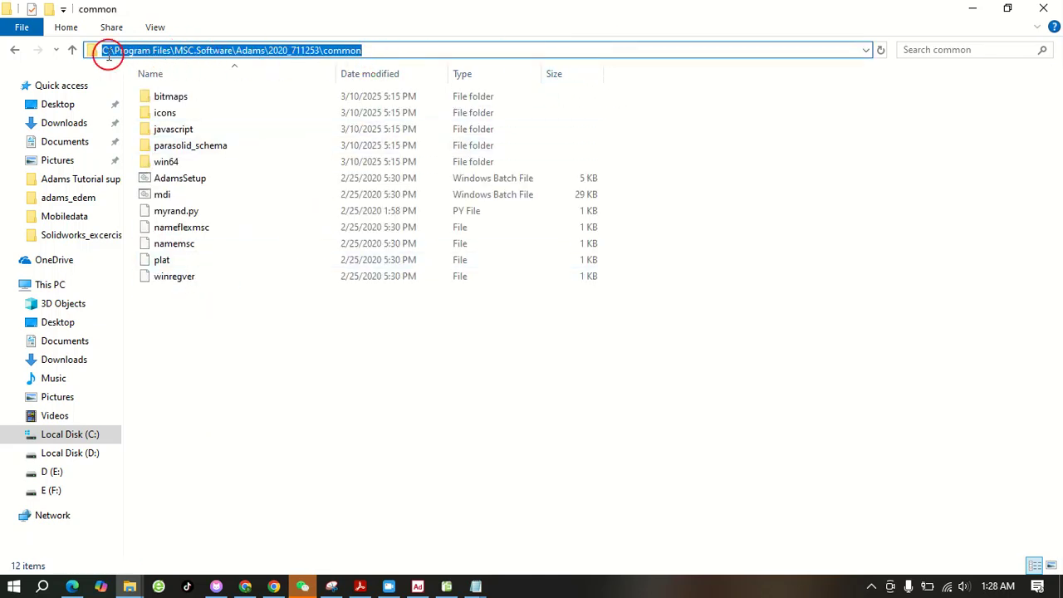
right_click(290, 51)
left_click(349, 106)
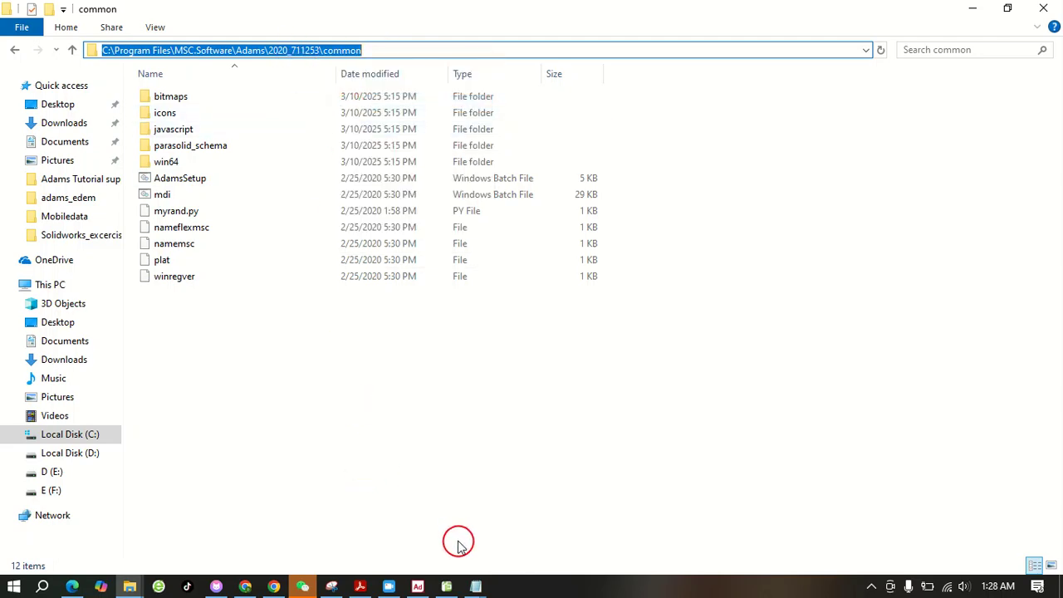
Return to rotor.cosim and replace the execution_command path before \mdi.bat with the copied C:\Program Files\MSC.Software\Adams\2020_711253\common
left_click(476, 585)
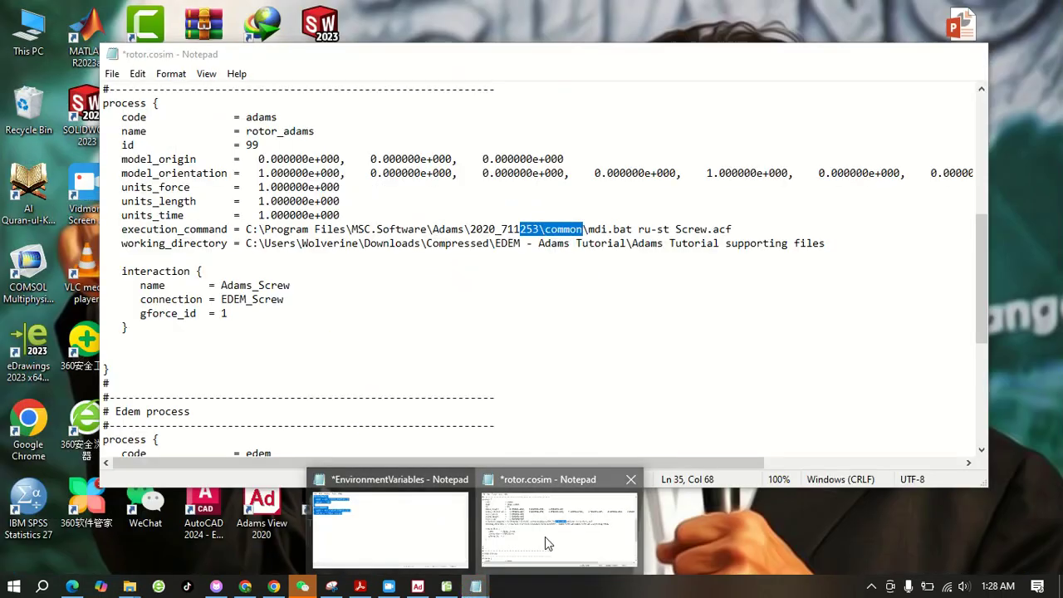
left_click(545, 537)
left_click(303, 231)
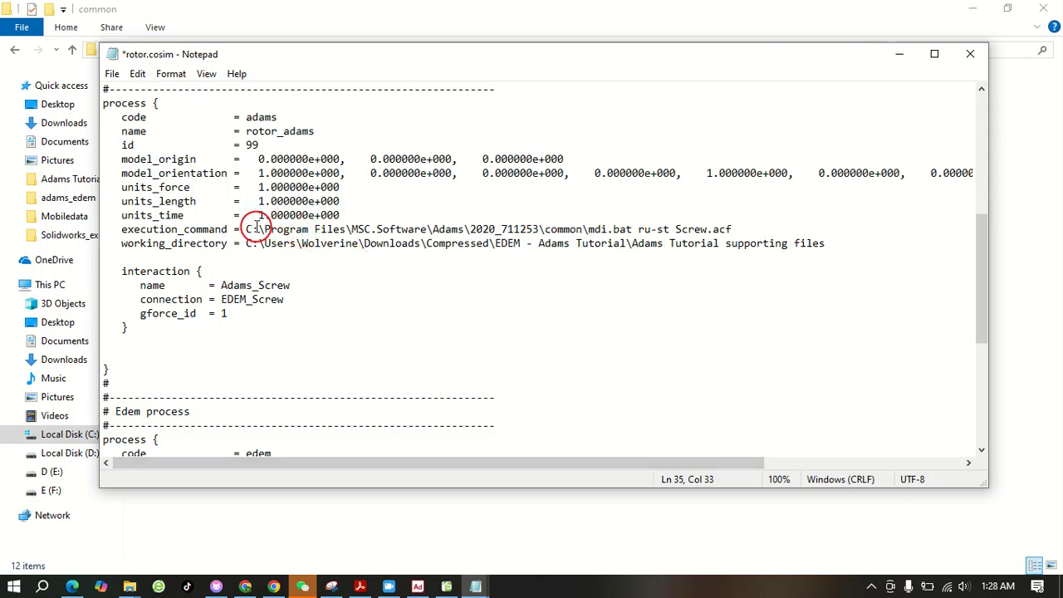
left_click_drag(247, 229, 584, 229)
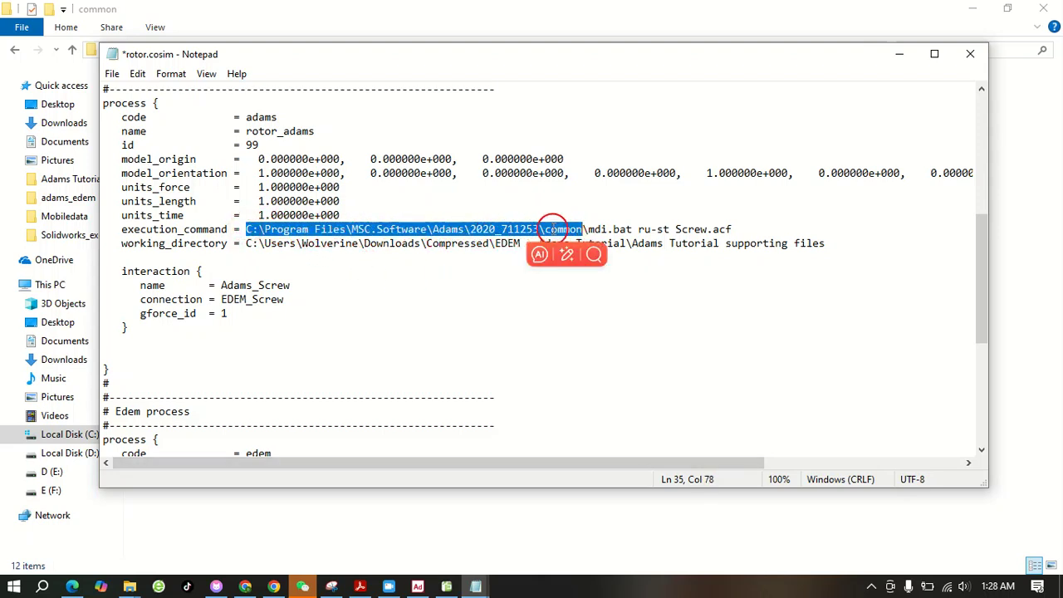
right_click(473, 232)
left_click(510, 296)
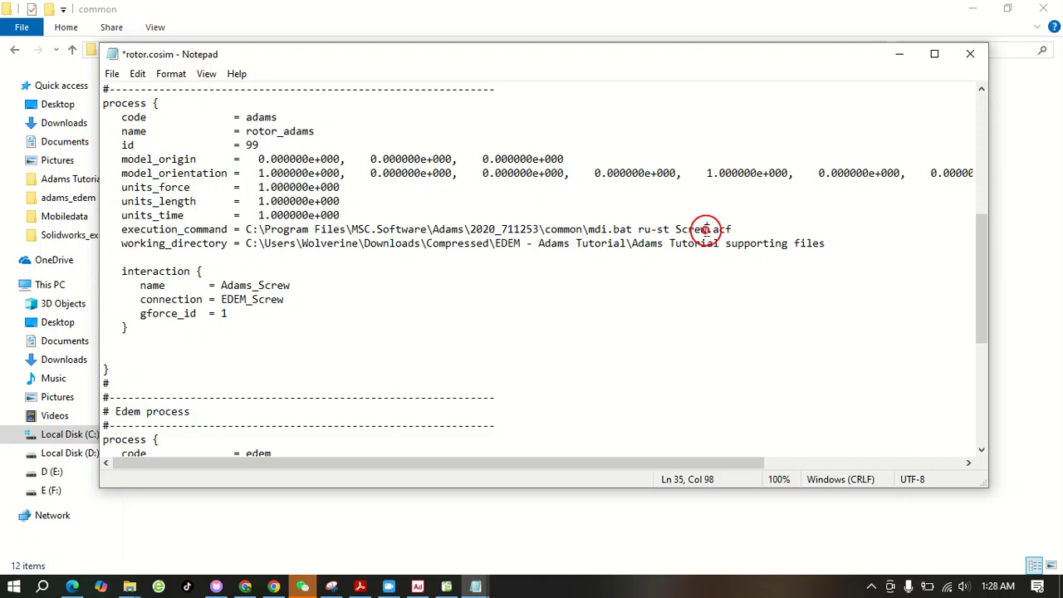
Change the ACF file name in the Adams process's execution_command from Screw to rotor, so it ends in rotor.acf
left_click_drag(705, 229, 690, 230)
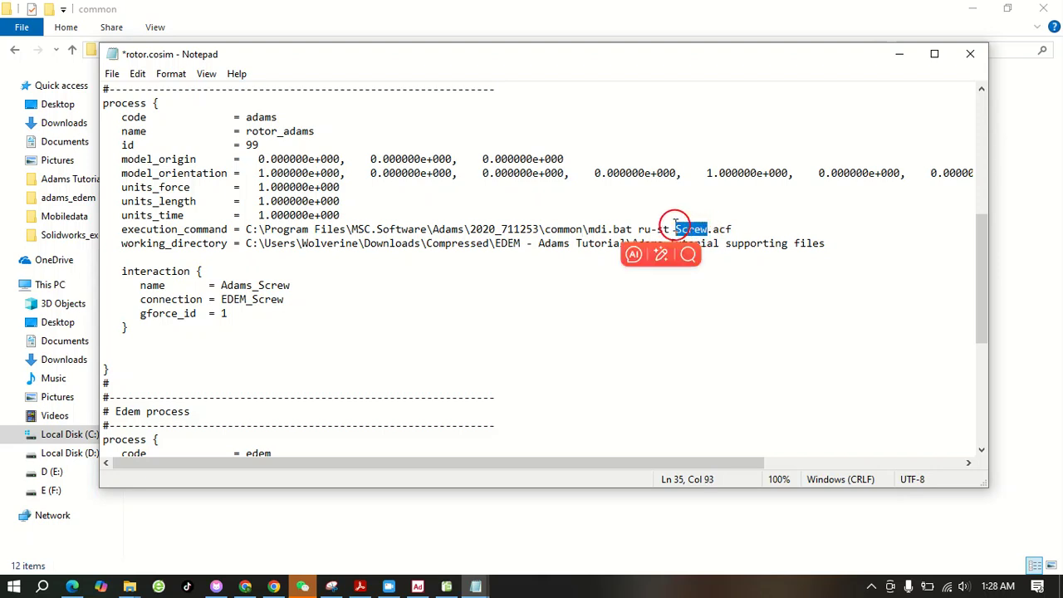
type("r")
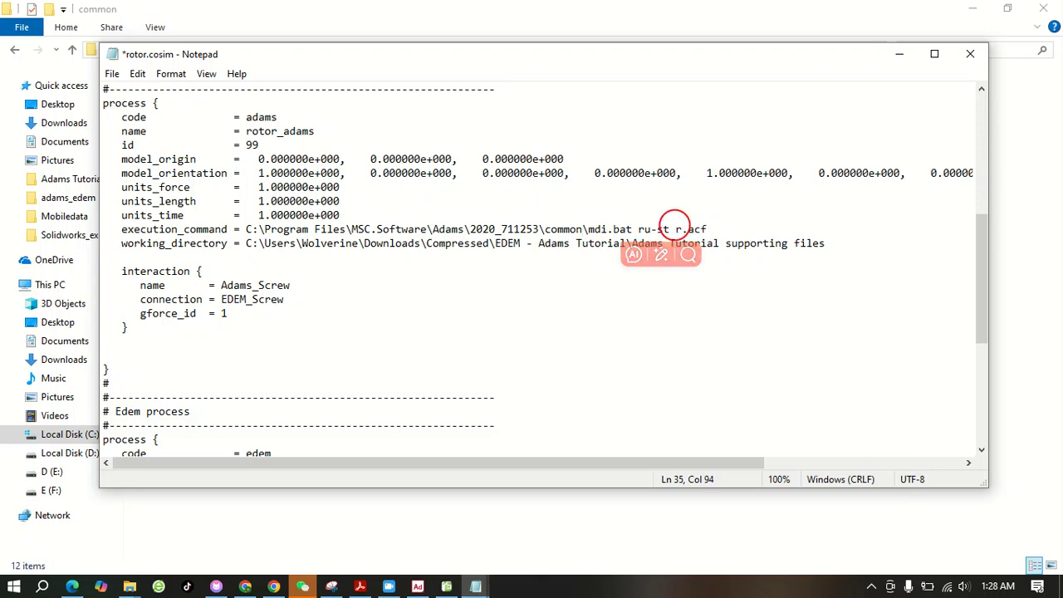
type("otor")
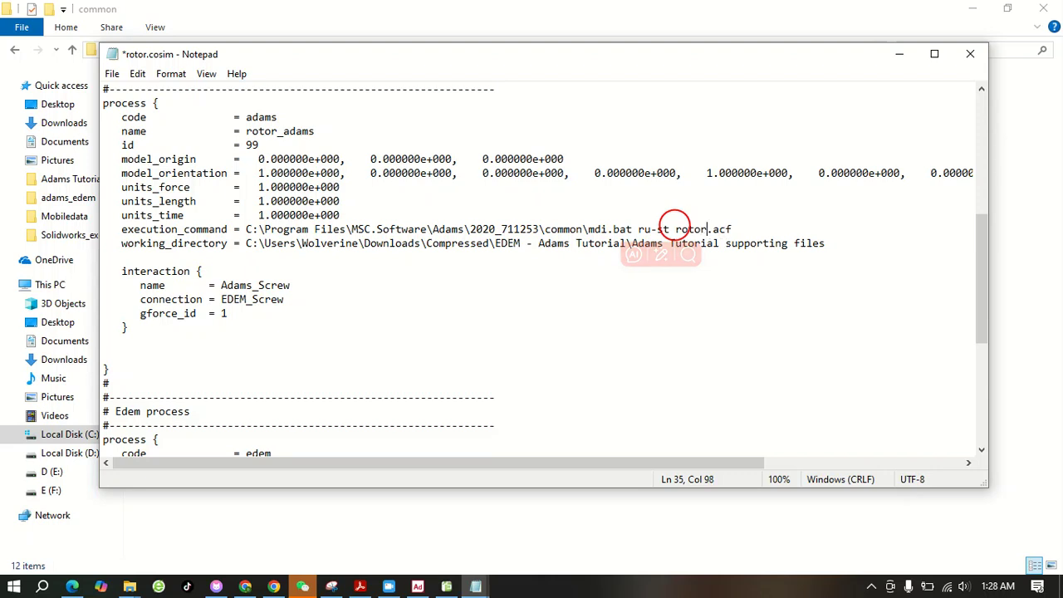
left_click(488, 321)
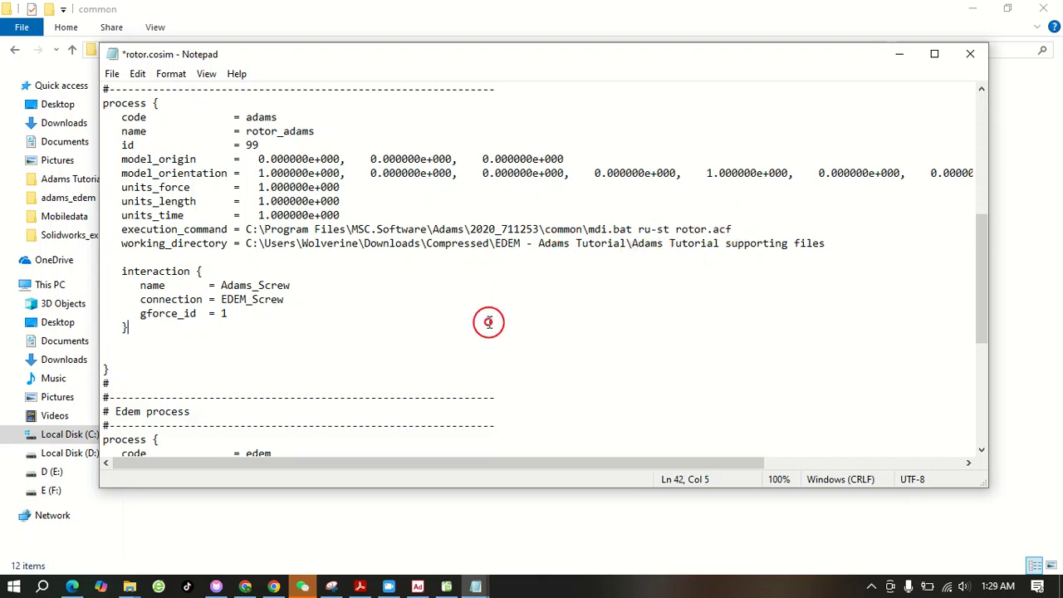
left_click_drag(247, 229, 740, 232)
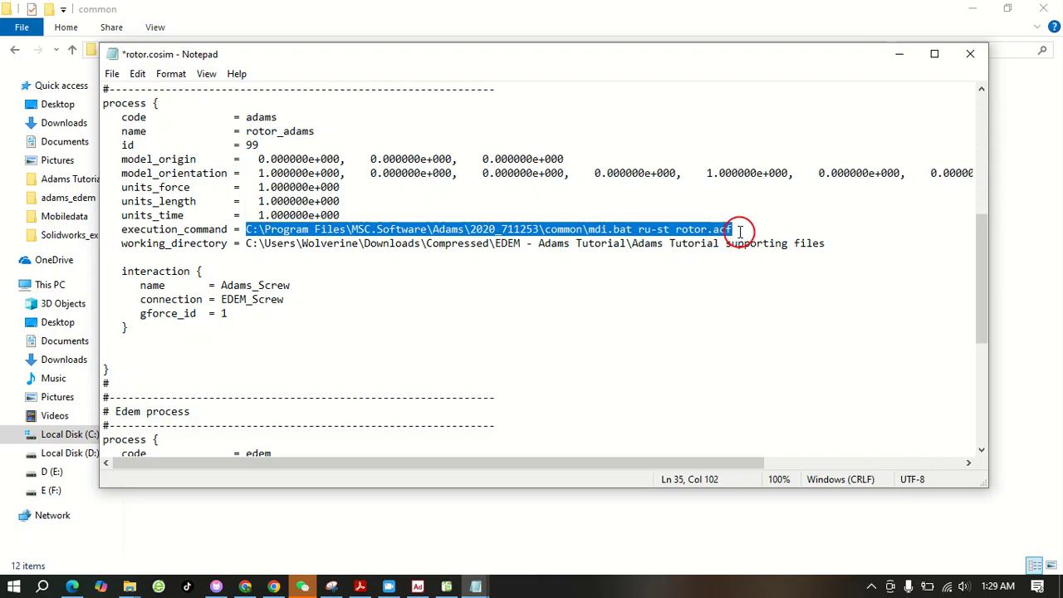
left_click(397, 270)
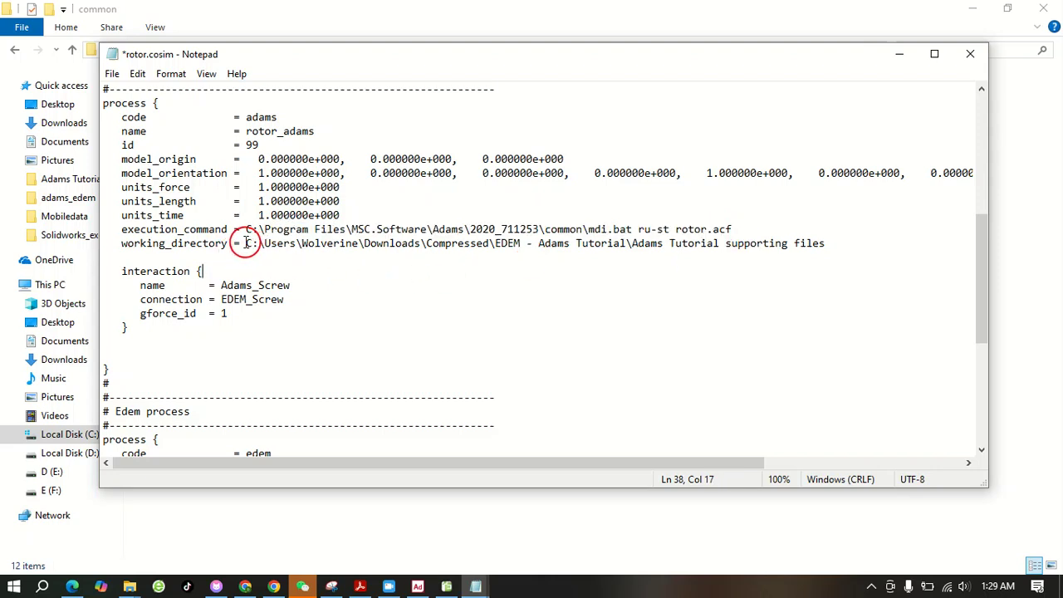
Select the Adams working_directory path for replacement and copy the adams_edem folder path F:\adams_edem from File Explorer
left_click_drag(245, 243, 834, 247)
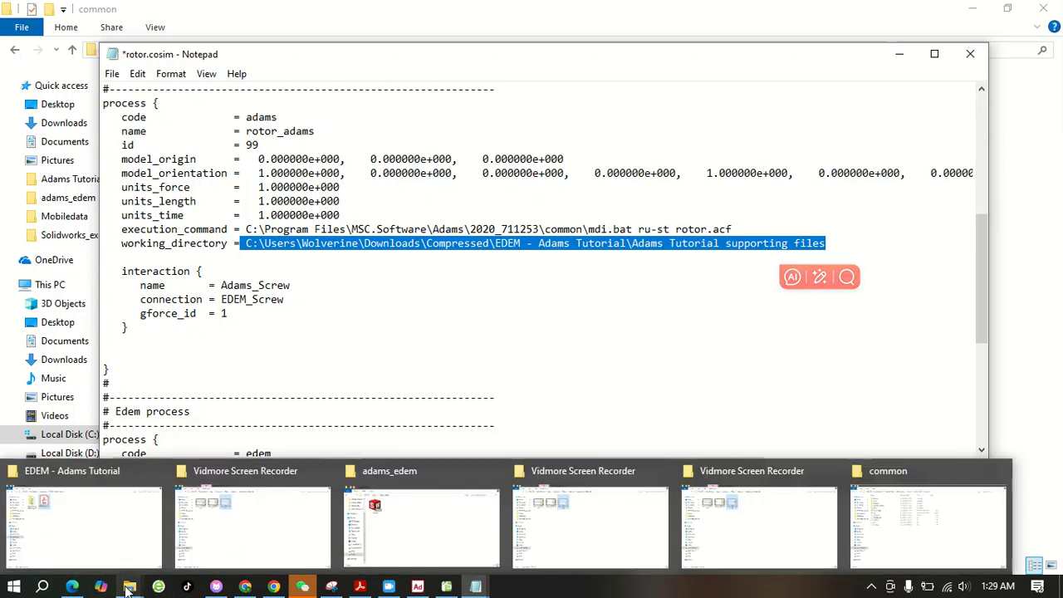
left_click(129, 588)
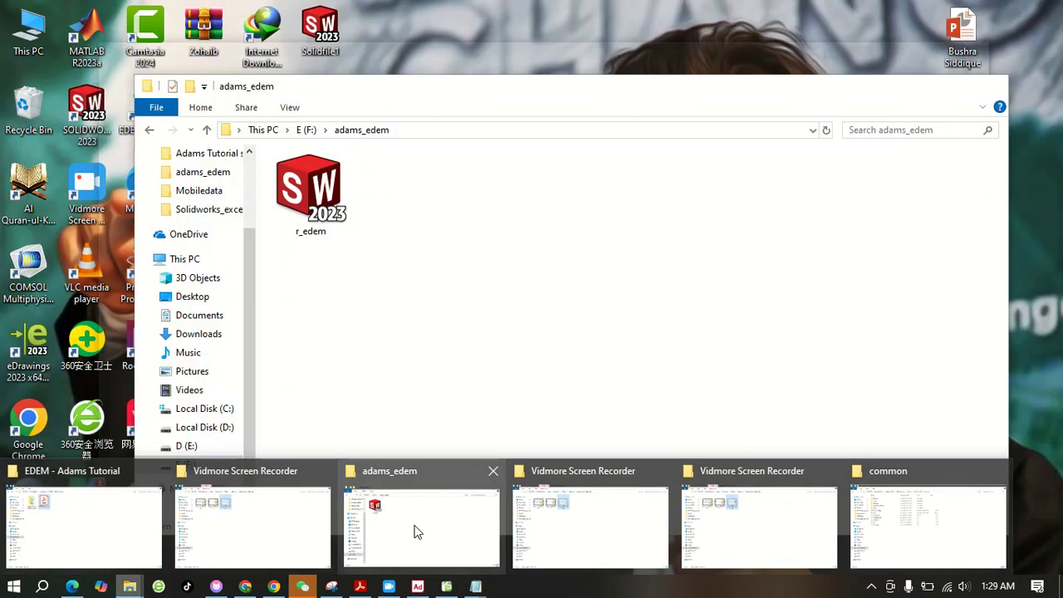
left_click(414, 525)
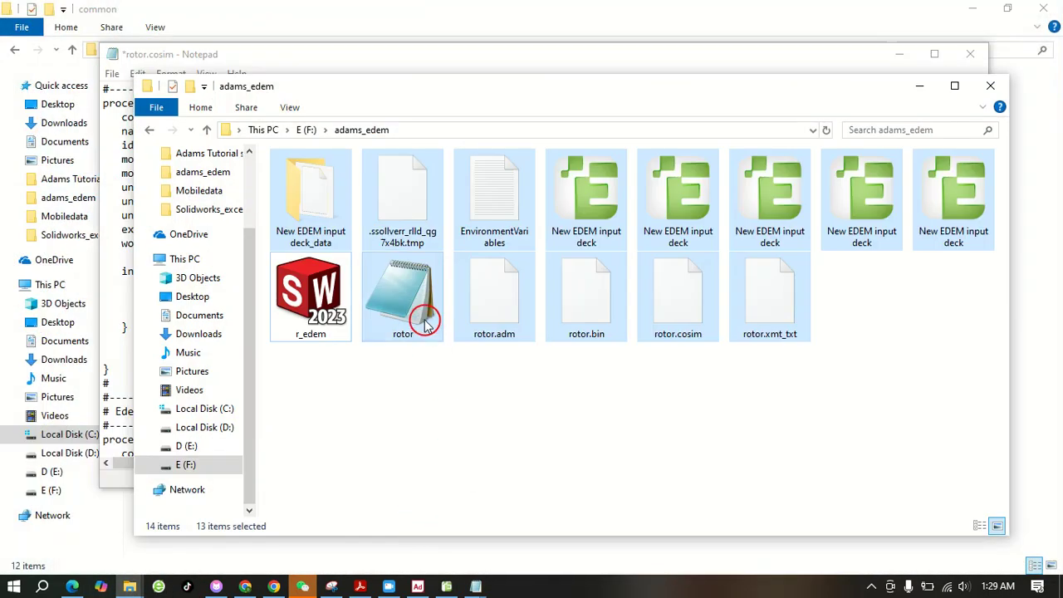
left_click(418, 441)
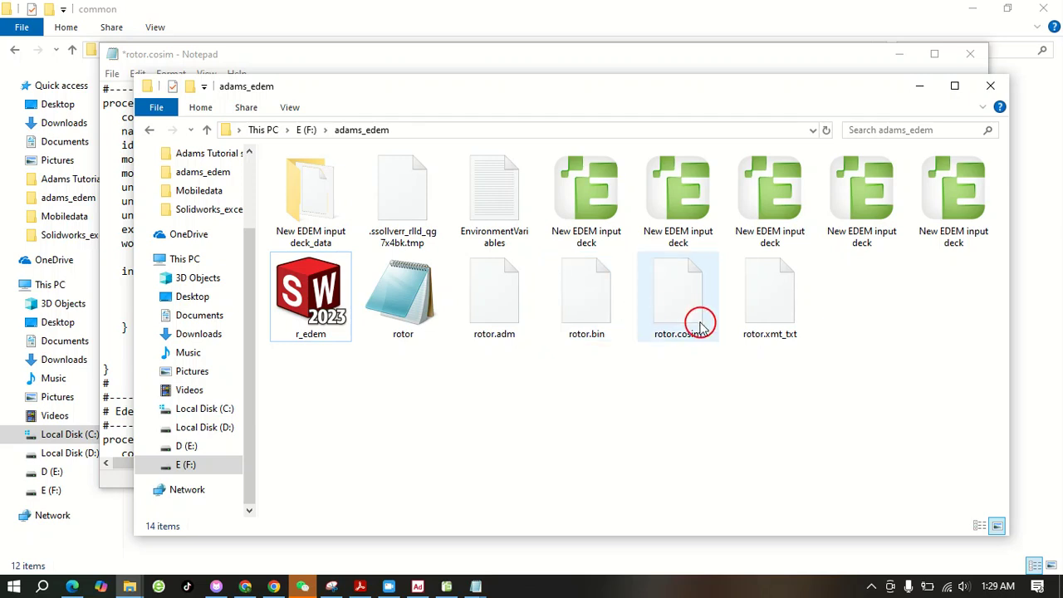
left_click(457, 132)
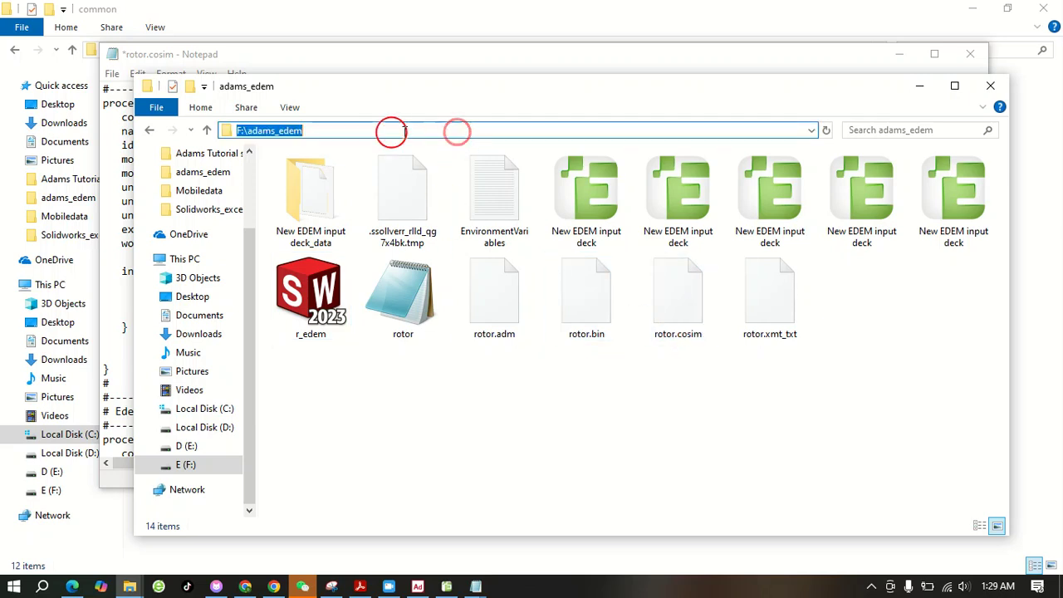
right_click(283, 131)
left_click(349, 182)
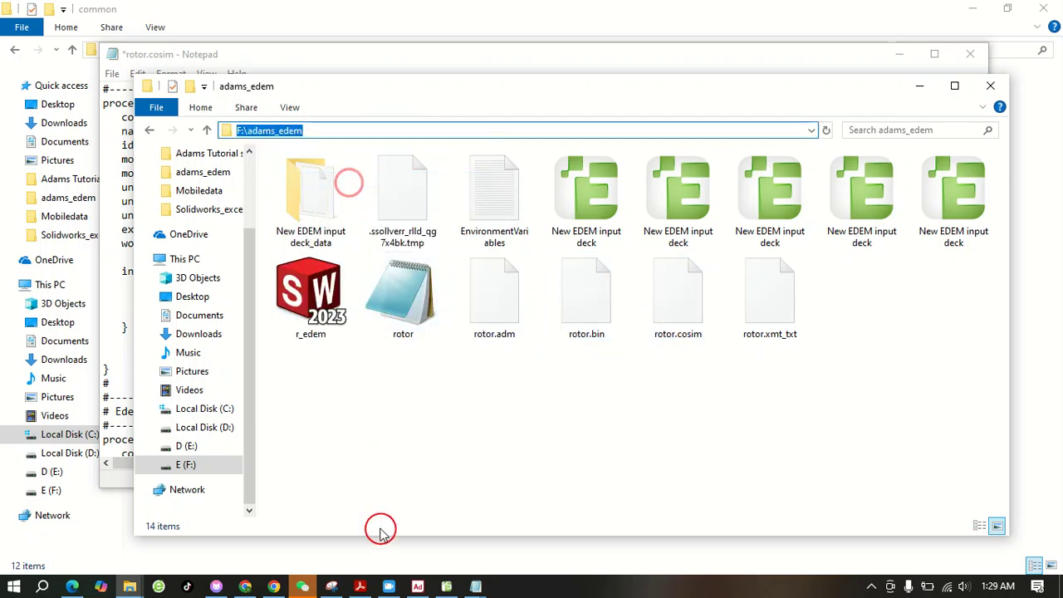
Return to rotor.cosim and replace the Adams working_directory path with F:\adams_edem, keeping a blank line before the interaction block
left_click(475, 587)
left_click(529, 527)
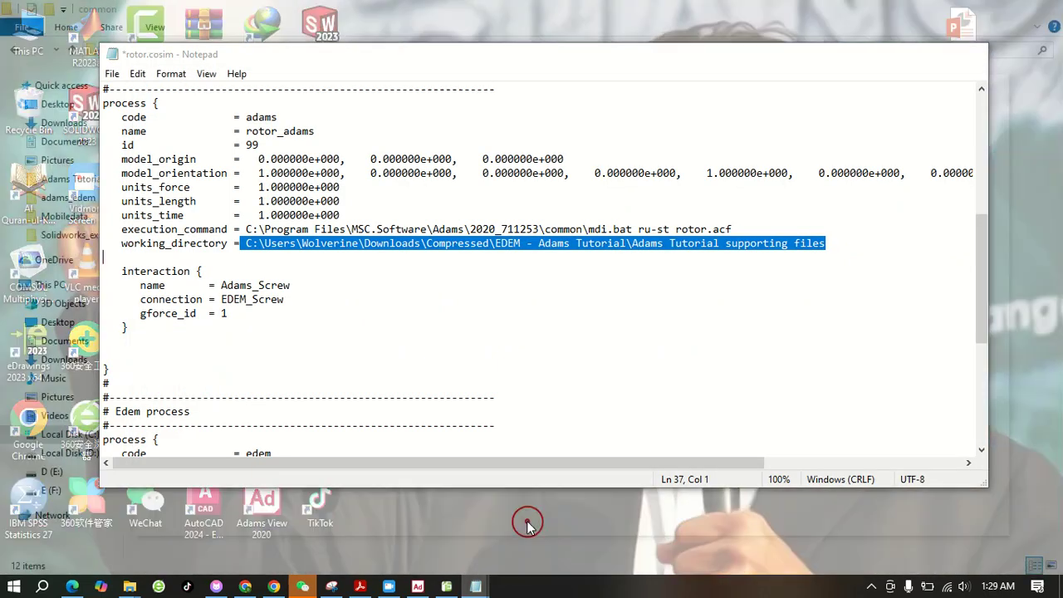
right_click(303, 246)
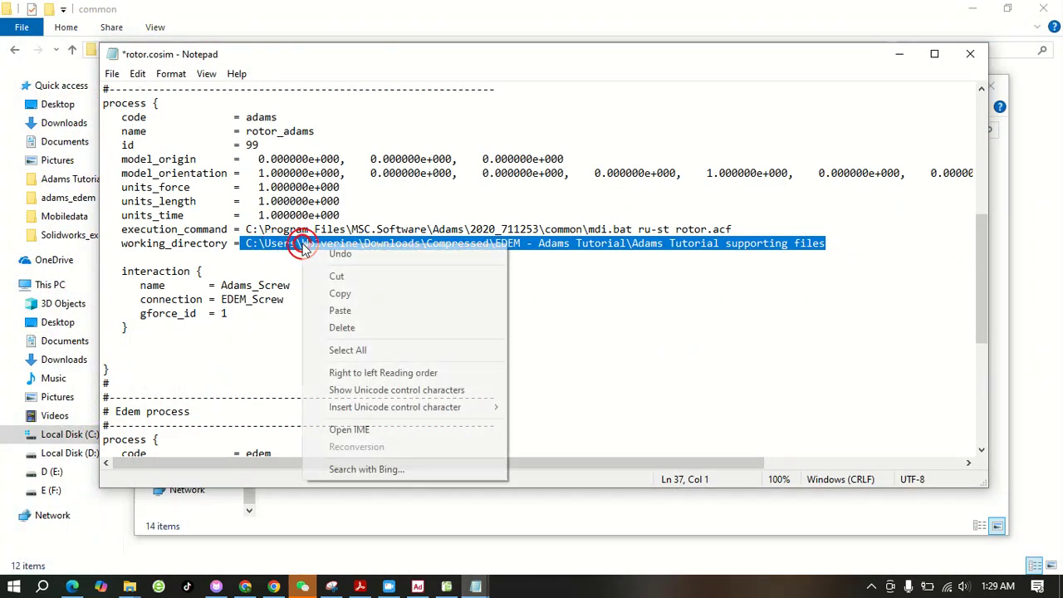
left_click(362, 311)
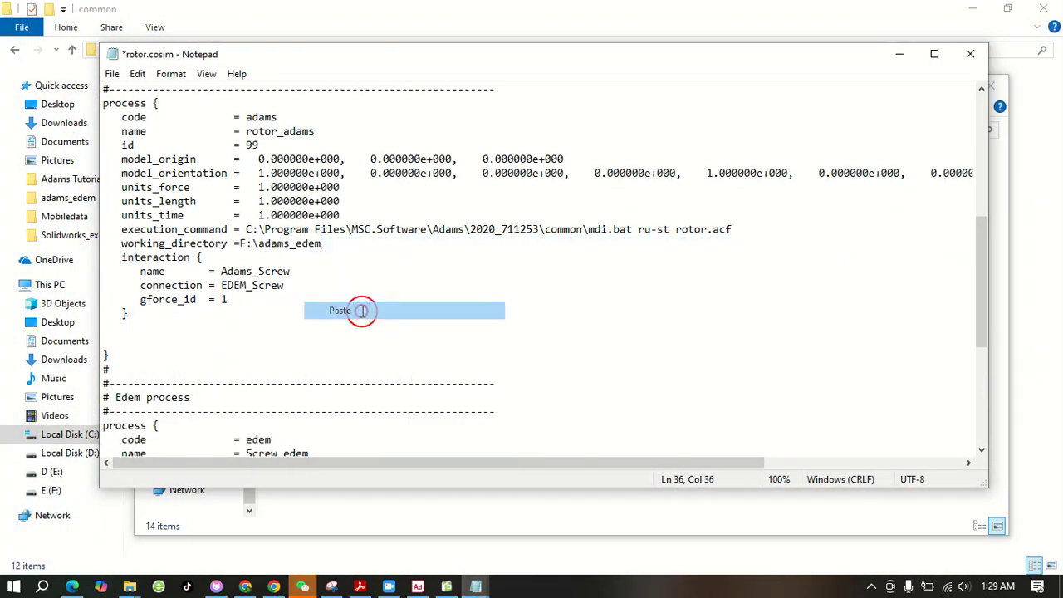
left_click(361, 254)
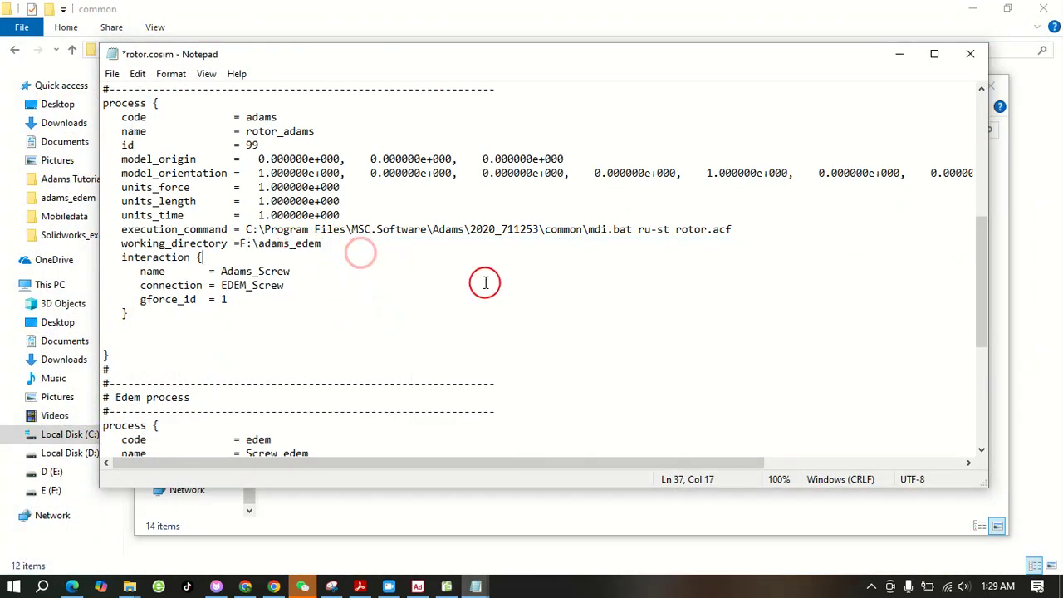
left_click(334, 244)
key("Return")
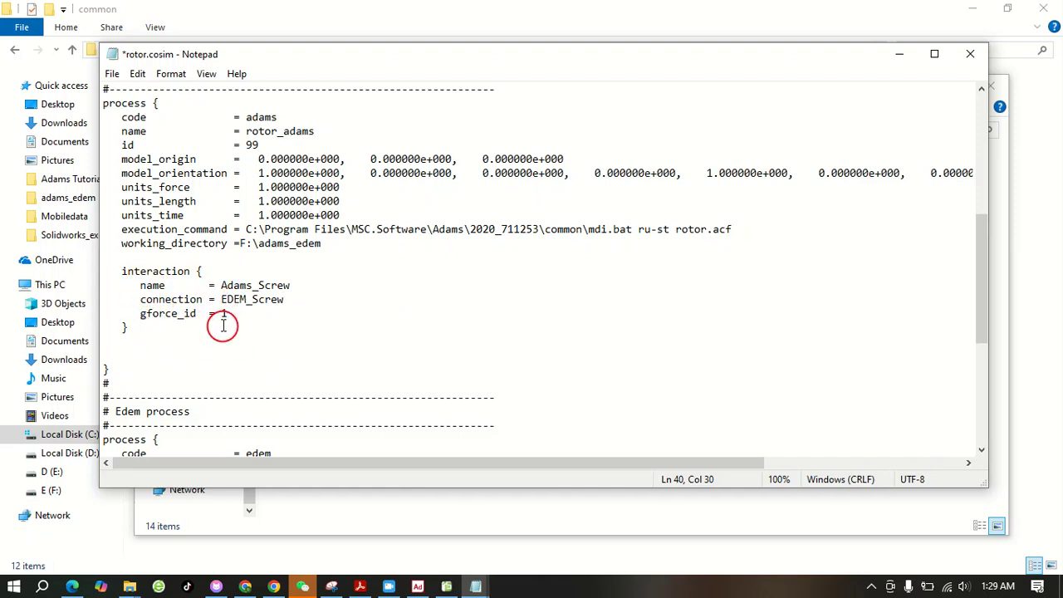
Set the Adams interaction's name to Adams_box and its connection to EDEM_box
left_click_drag(220, 285, 277, 285)
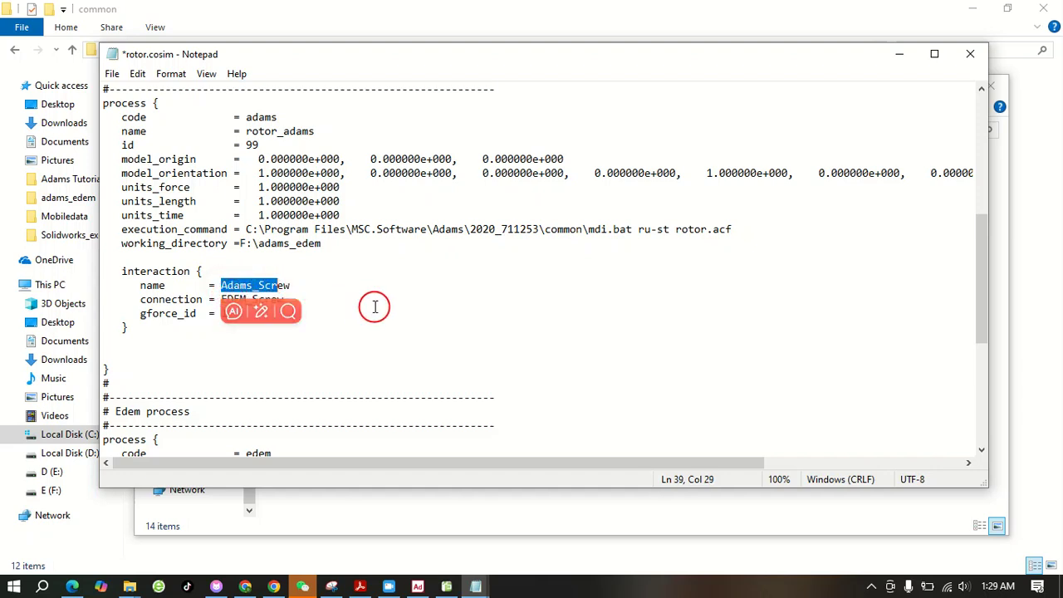
left_click(363, 356)
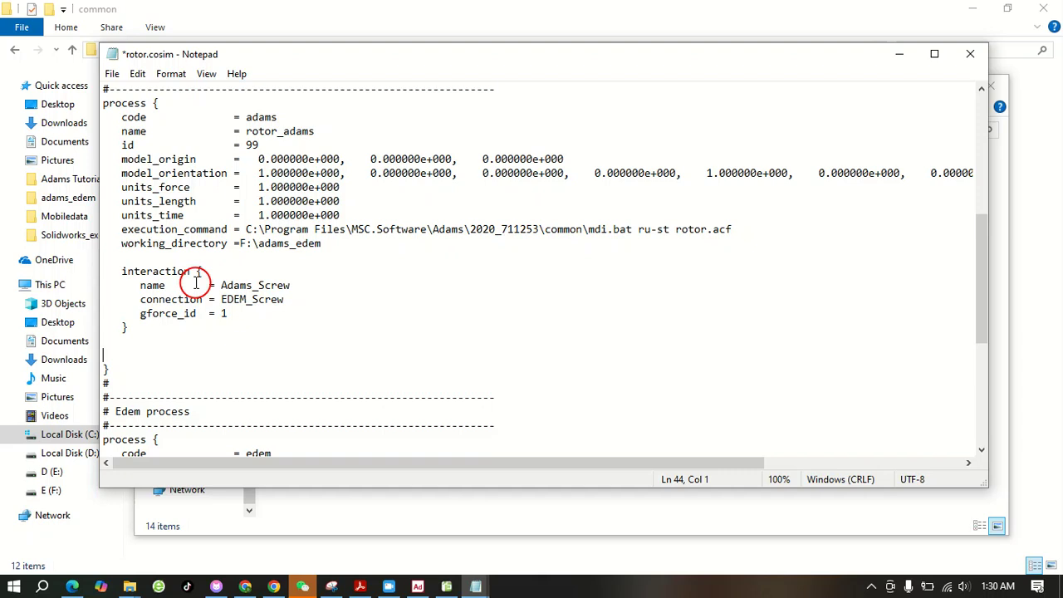
left_click(297, 285)
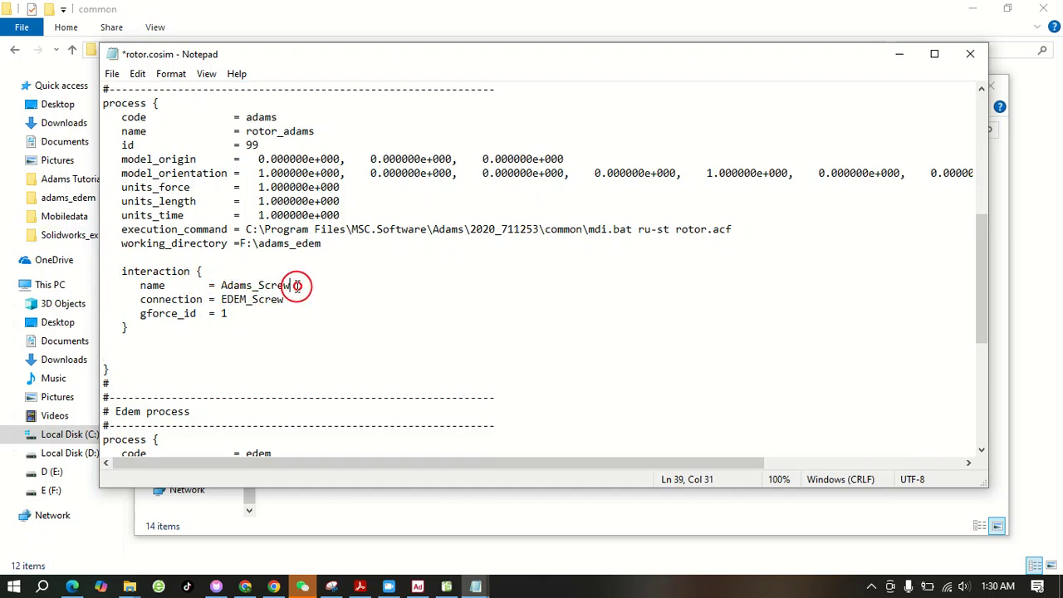
left_click_drag(296, 285, 260, 286)
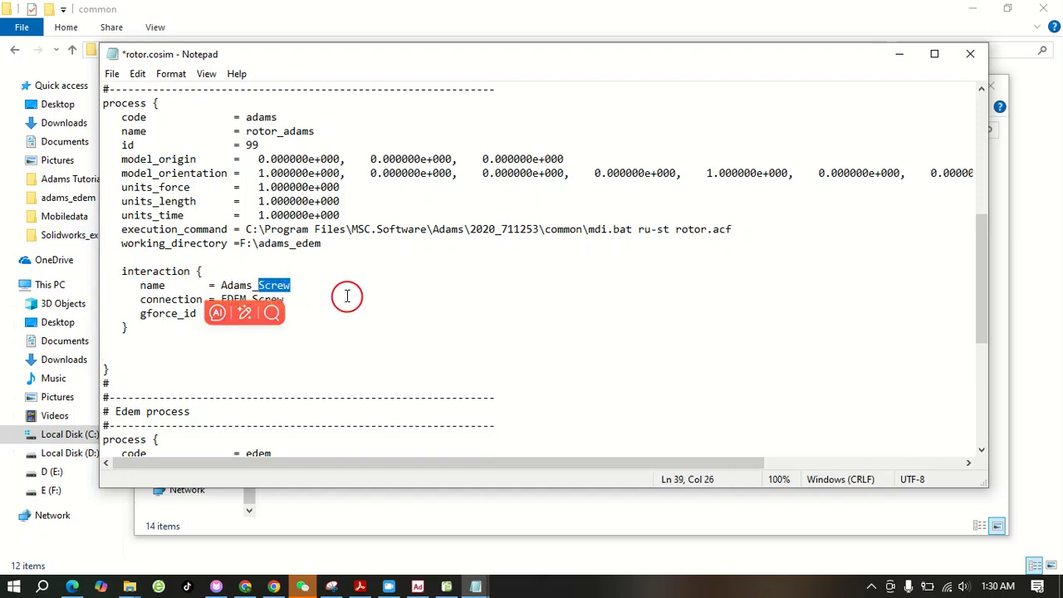
type("box")
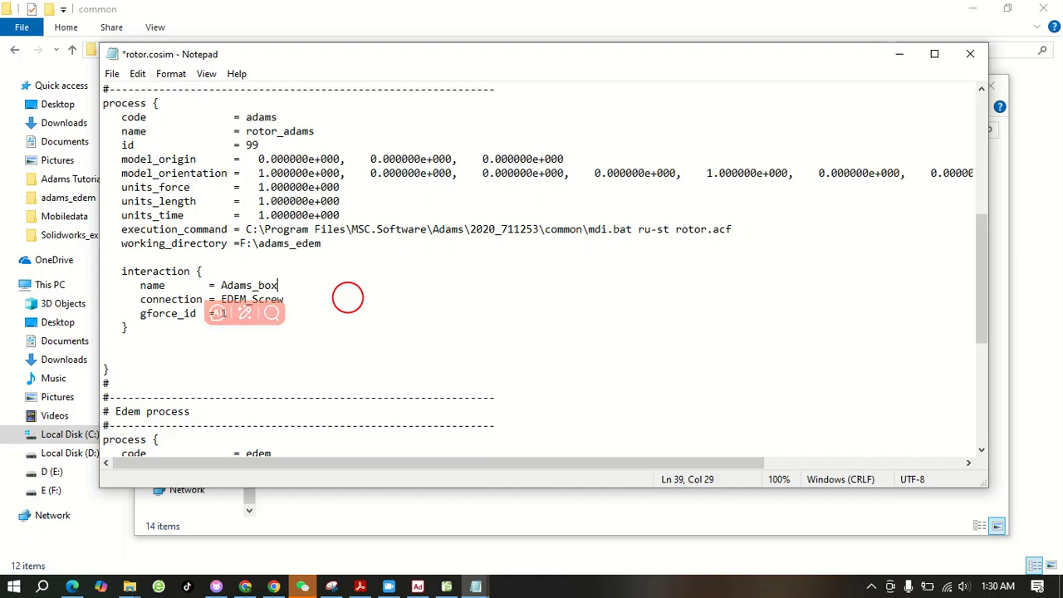
left_click_drag(284, 299, 255, 303)
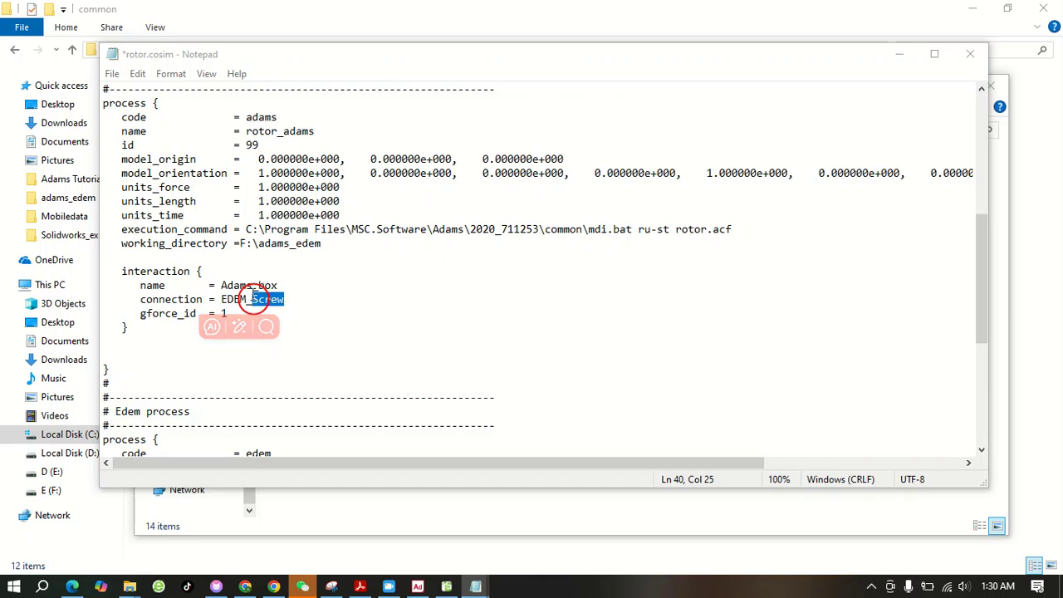
left_click(320, 300)
left_click_drag(294, 301, 253, 303)
type("box")
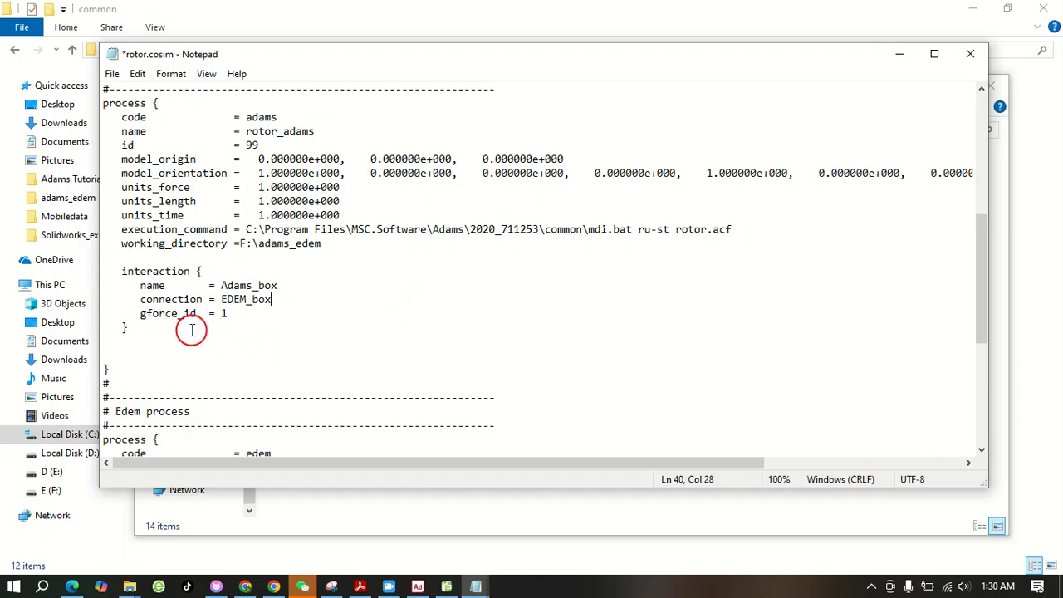
Switch to Adams View to check which bodies GFORCE_1 and GFORCE_2 act on, and return to rotor.cosim
left_click(417, 584)
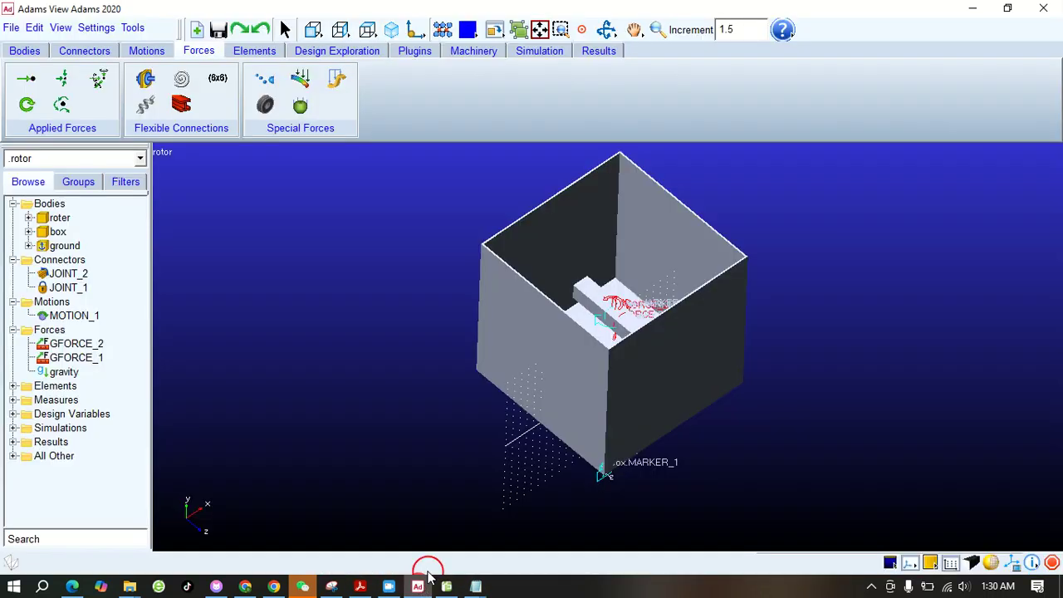
left_click(86, 366)
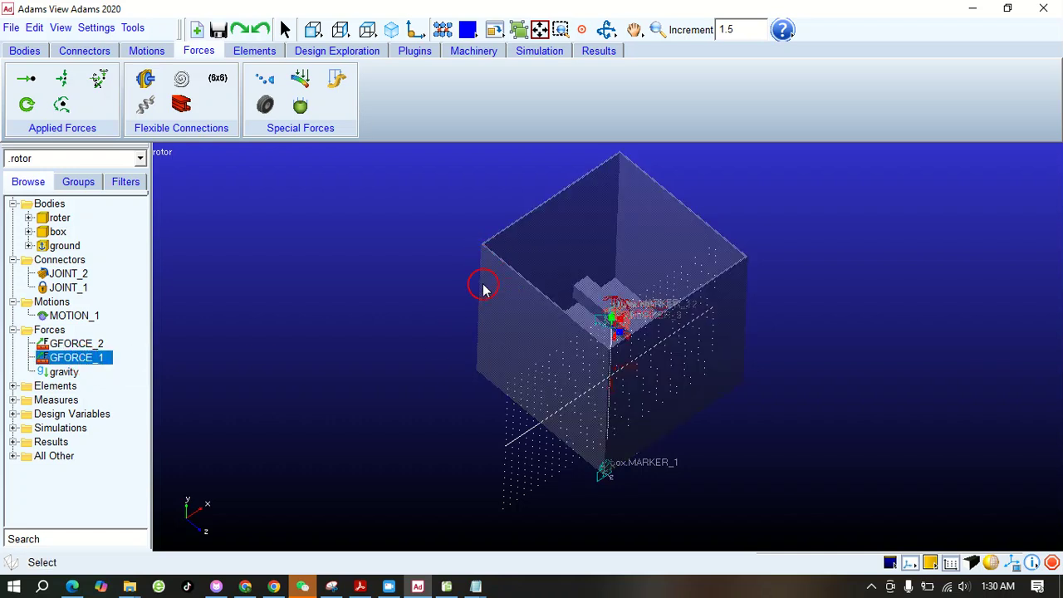
left_click(76, 343)
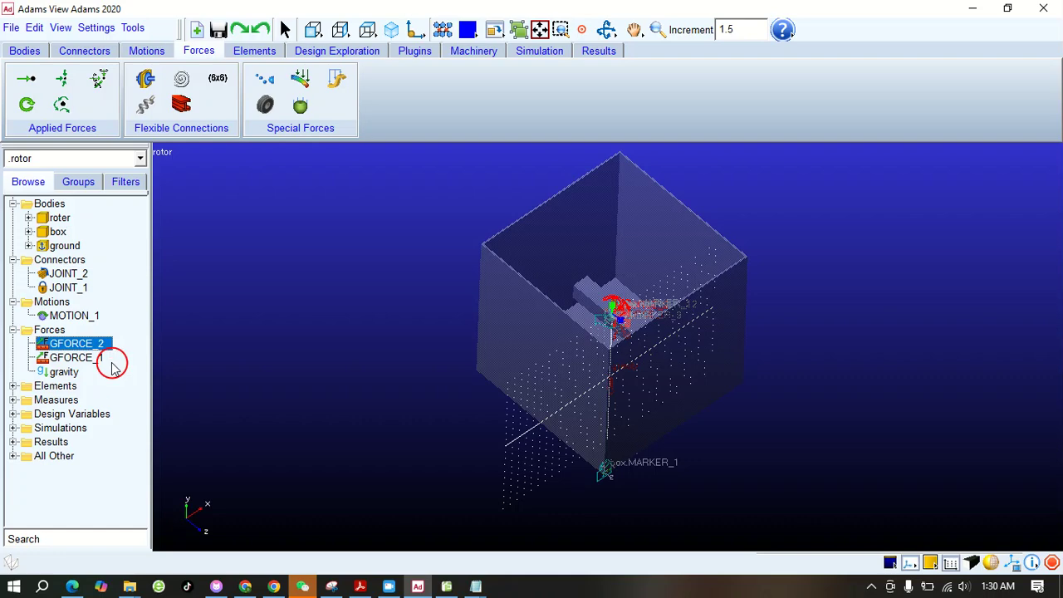
left_click(476, 587)
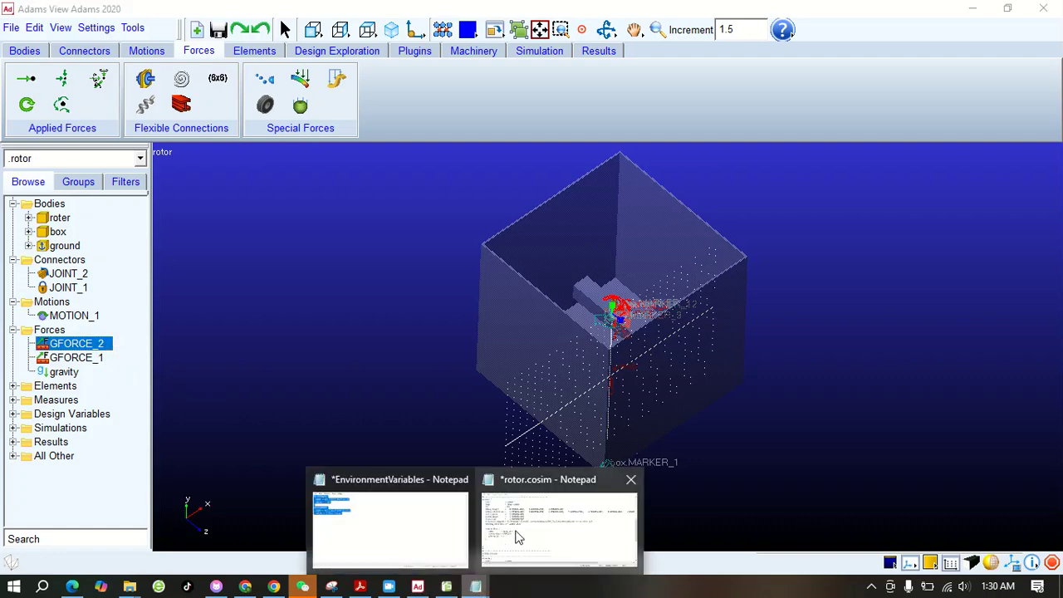
left_click(522, 536)
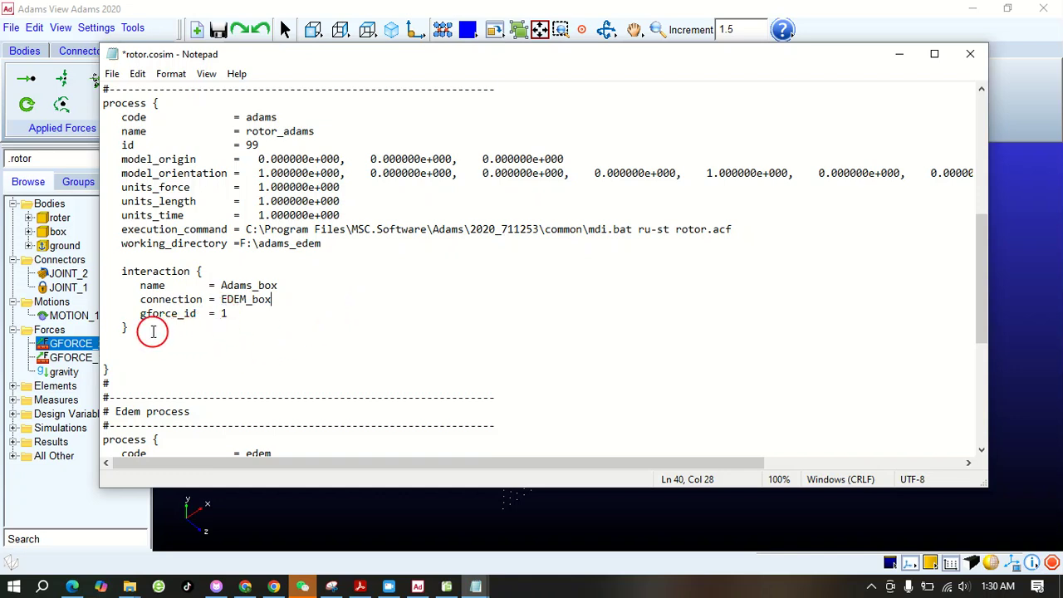
Duplicate the Adams_box interaction block below the original, inside the Adams process
left_click_drag(140, 333, 98, 267)
right_click(116, 271)
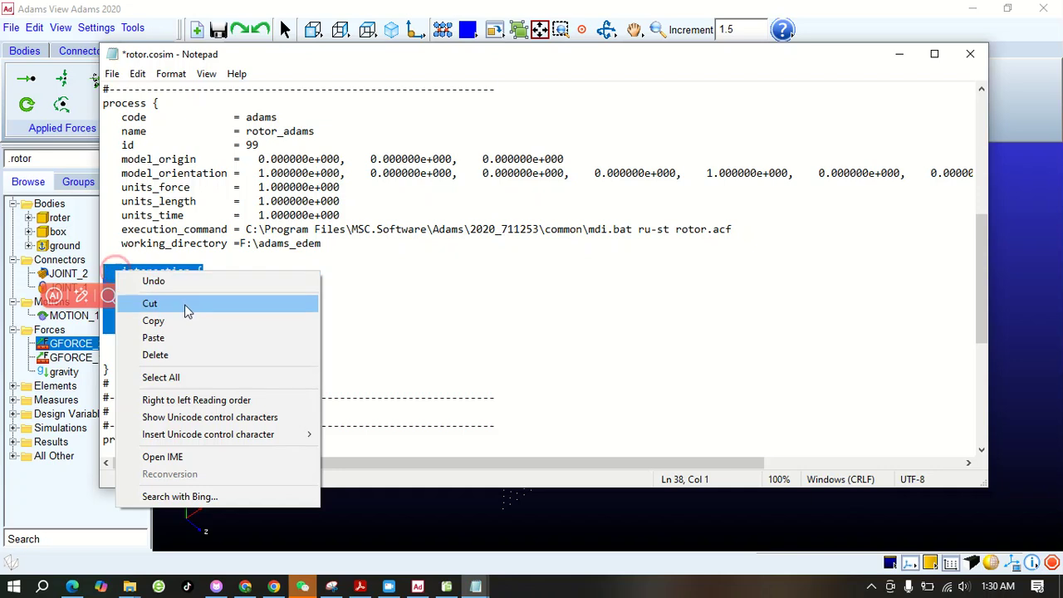
left_click(147, 319)
left_click(116, 347)
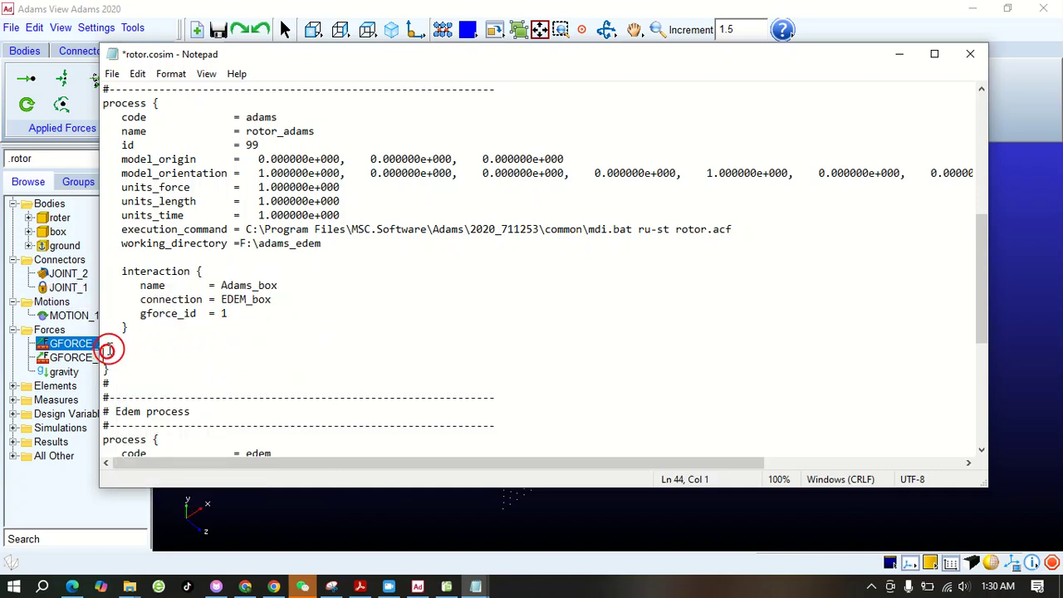
key("ctrl+v")
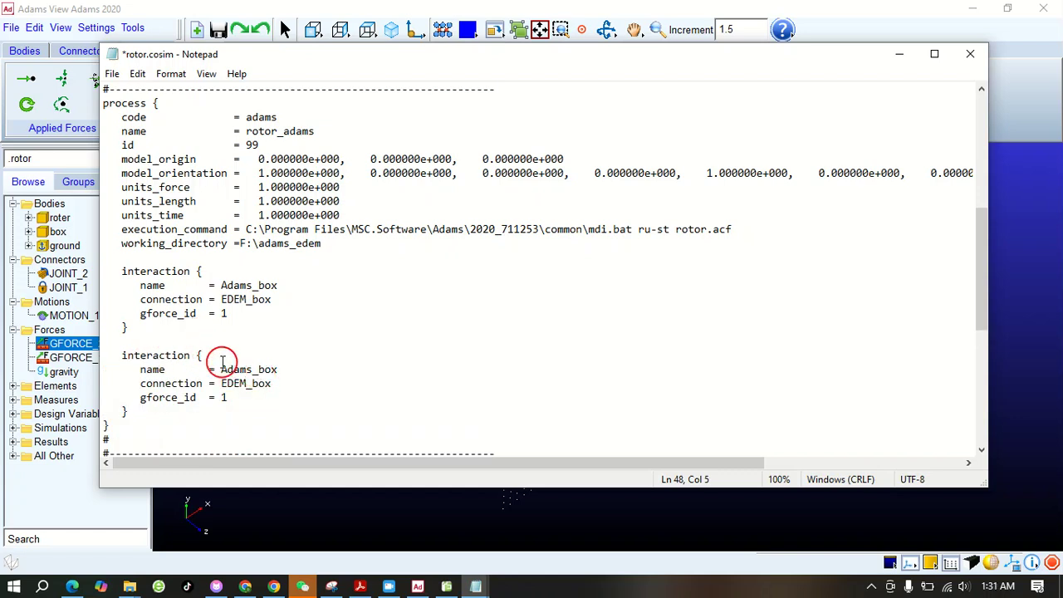
Set the duplicated Adams interaction's name to Adams_roter, its connection to EDEM_roter and its gforce_id to 2
left_click_drag(278, 368, 261, 369)
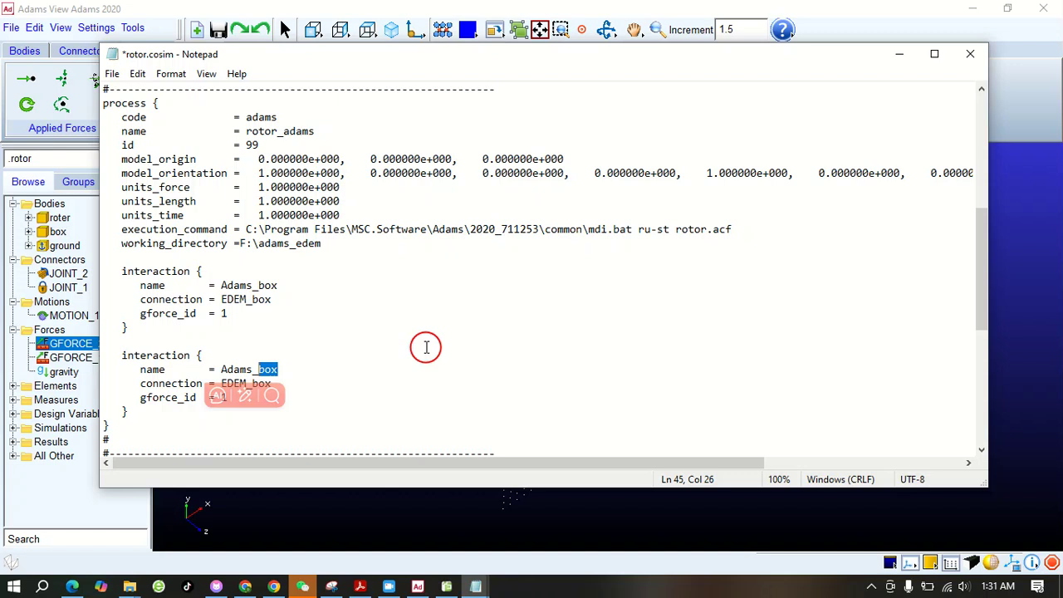
type("roter")
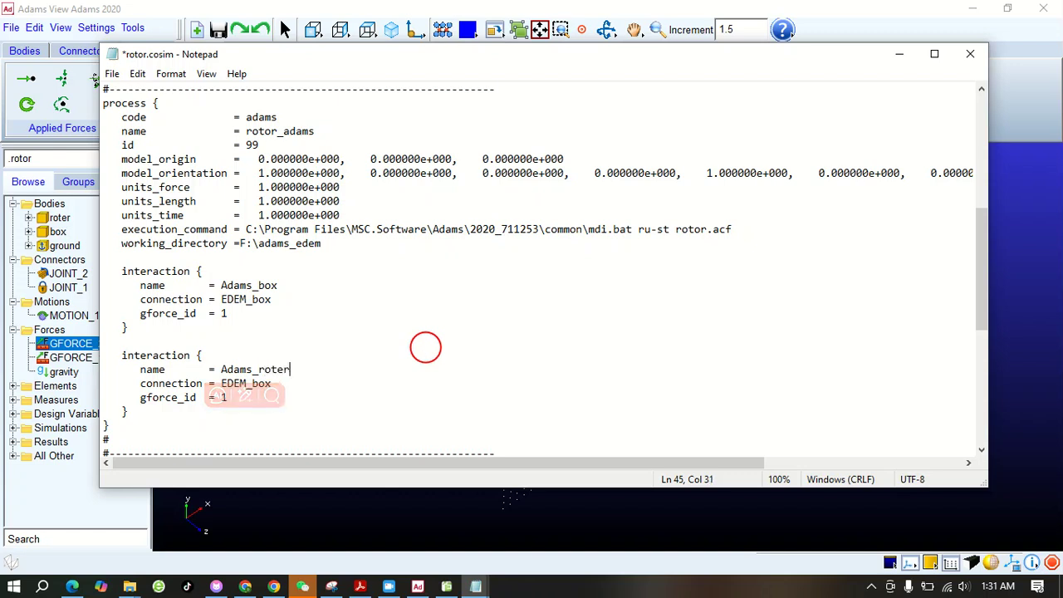
left_click_drag(290, 387, 256, 384)
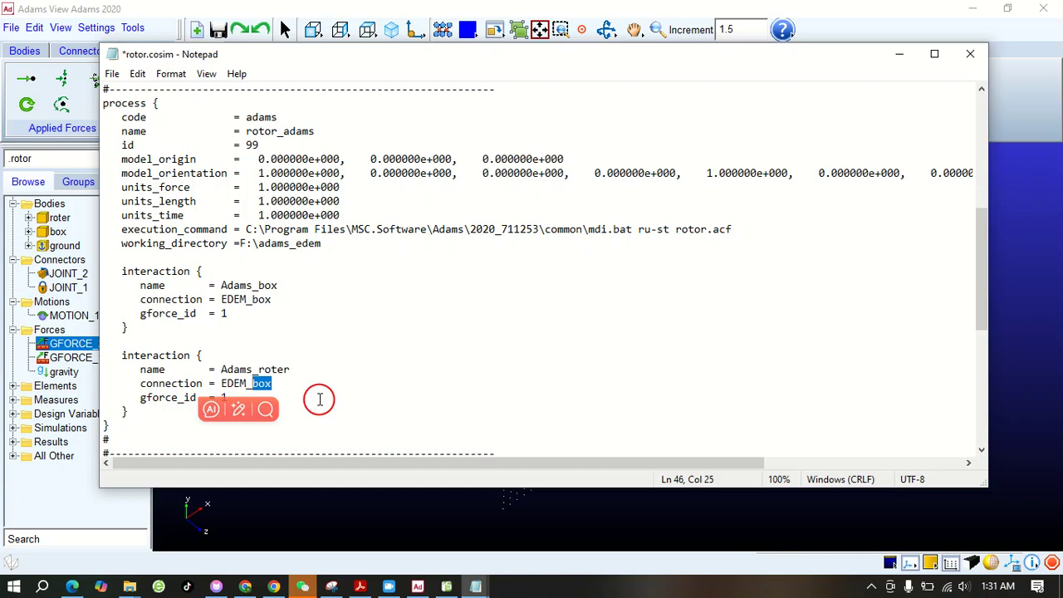
type("roter")
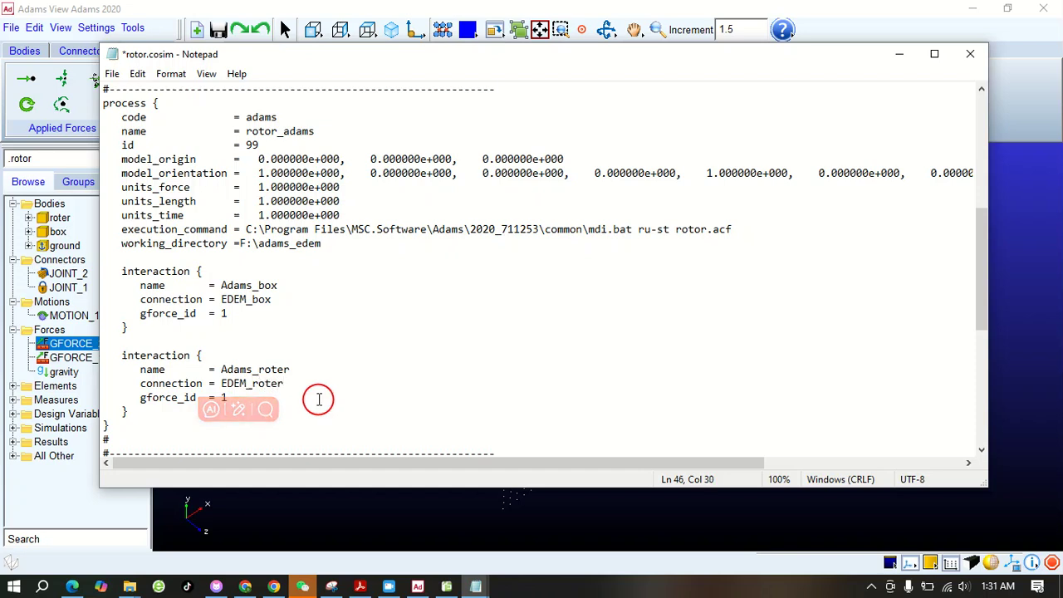
left_click_drag(227, 396, 223, 397)
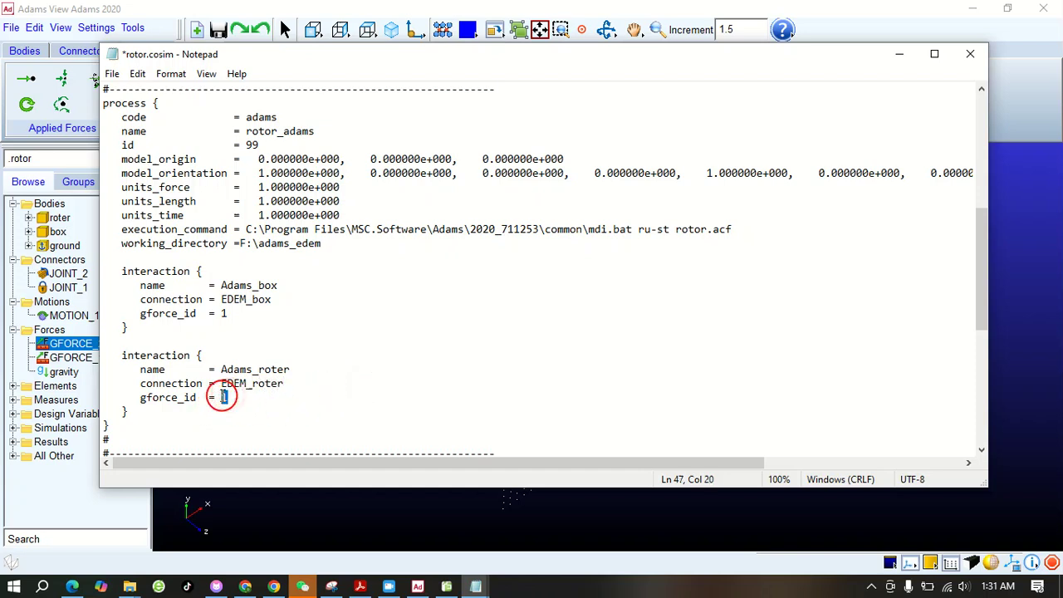
left_click(376, 379)
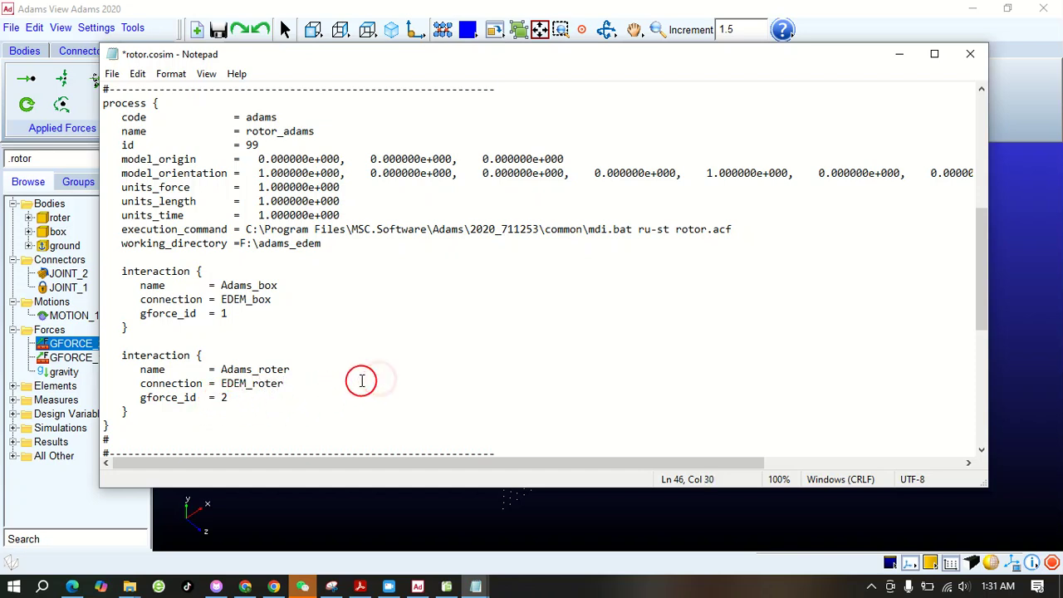
Rename the Edem process as rotor_edem
scroll(191, 357, "down", 2)
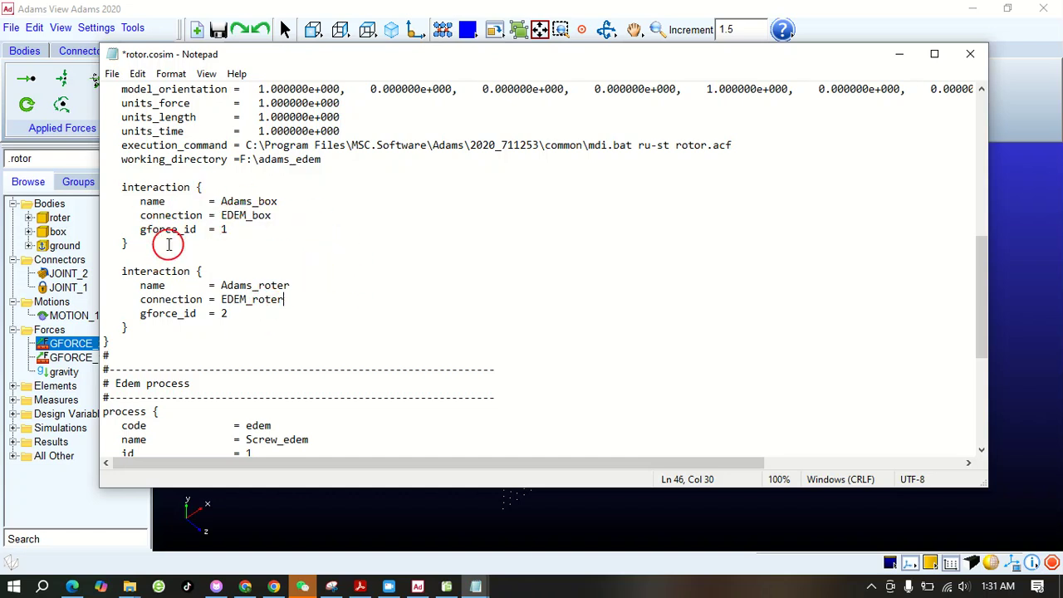
scroll(225, 241, "down", 2)
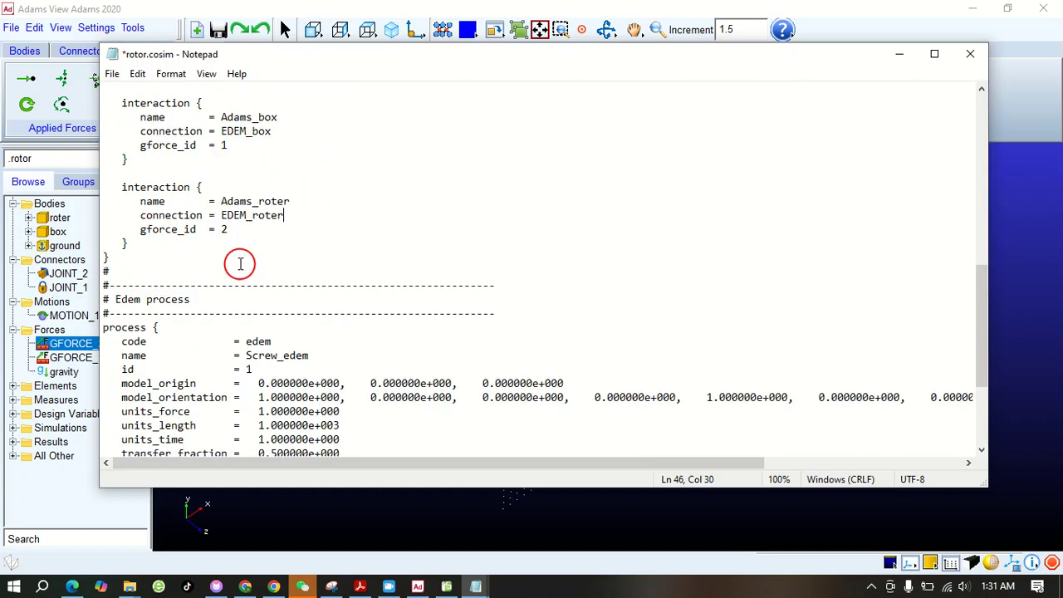
scroll(241, 265, "down", 2)
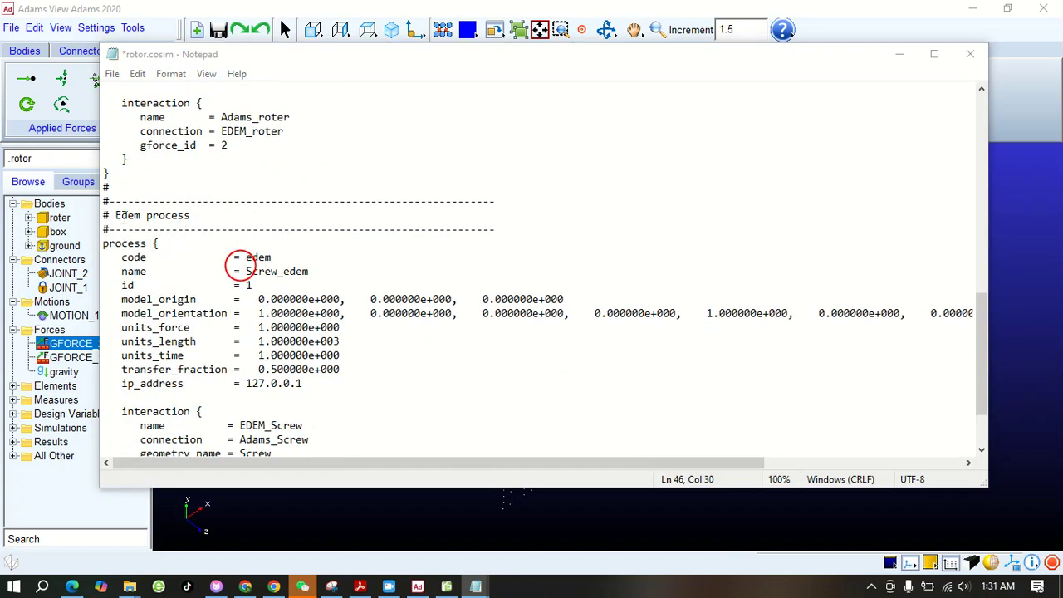
left_click_drag(116, 215, 179, 215)
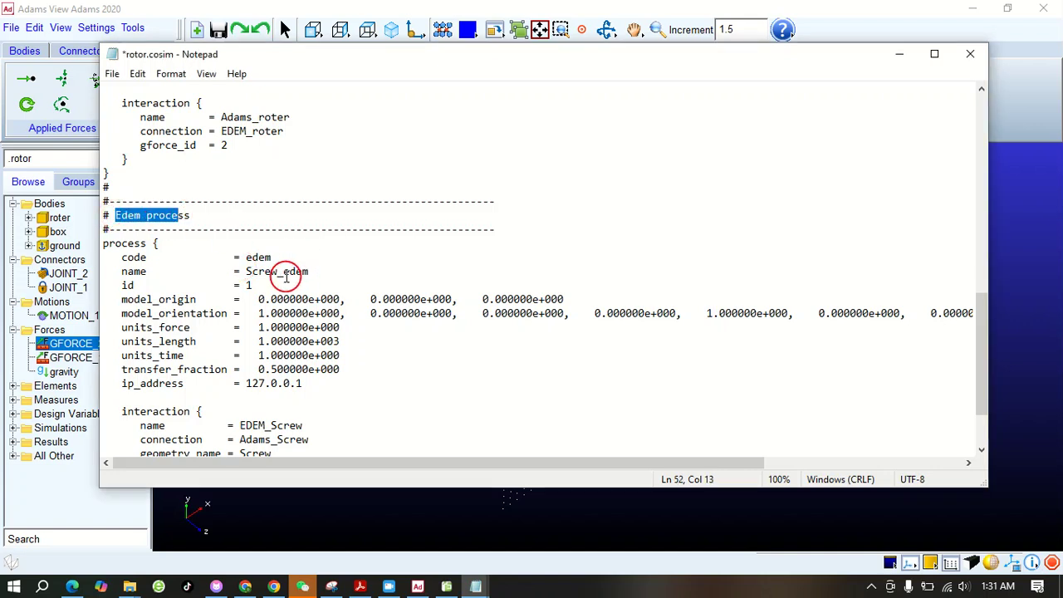
left_click_drag(278, 272, 241, 273)
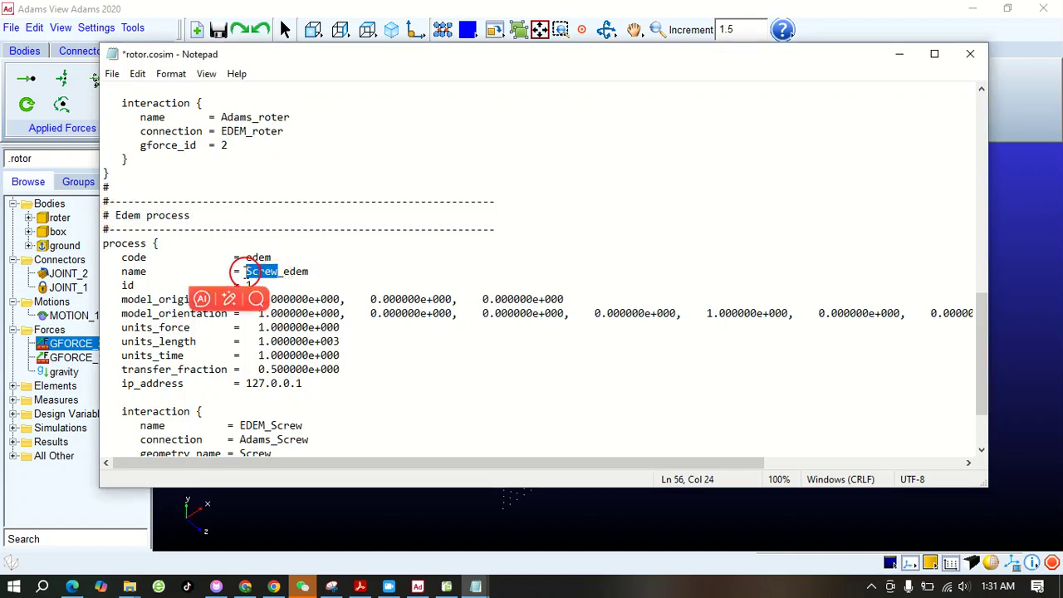
type("ro")
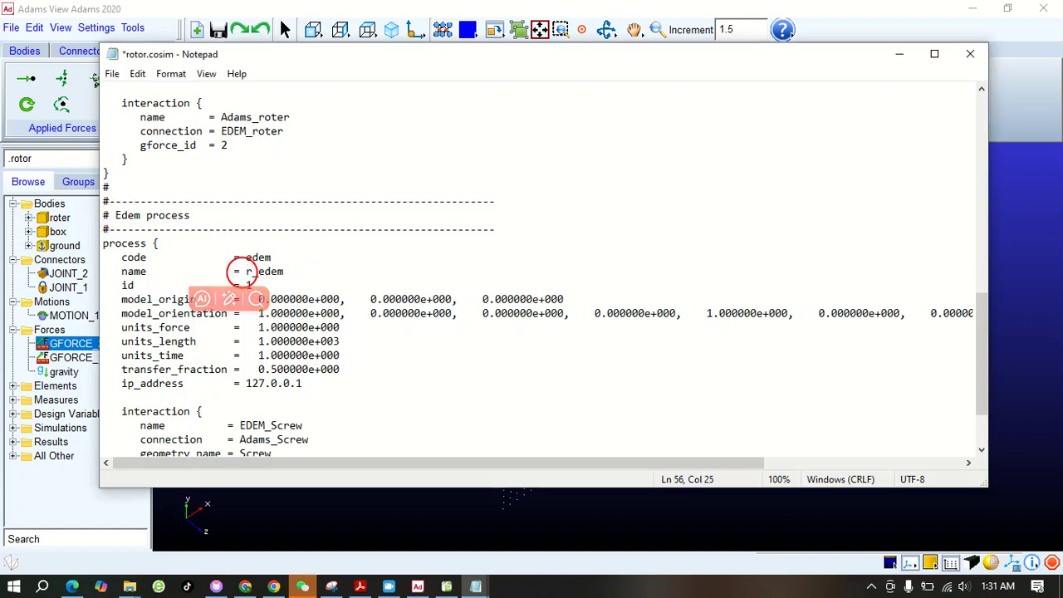
type("to")
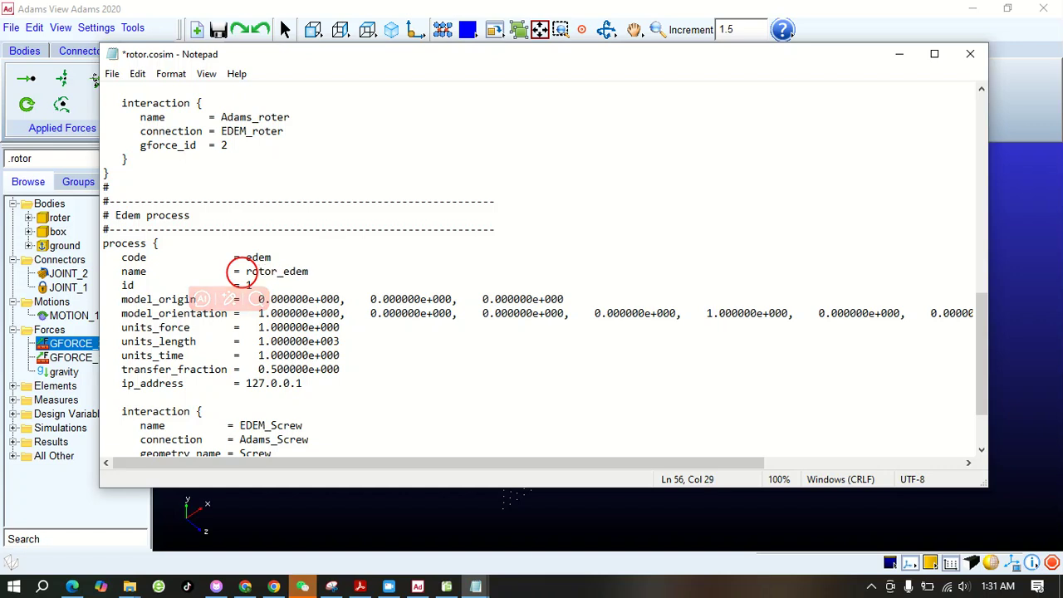
type("r")
left_click(456, 266)
Set the Edem interaction's name to EDEM_box, its connection to Adams_box and its geometry_name to box
scroll(366, 319, "down", 2)
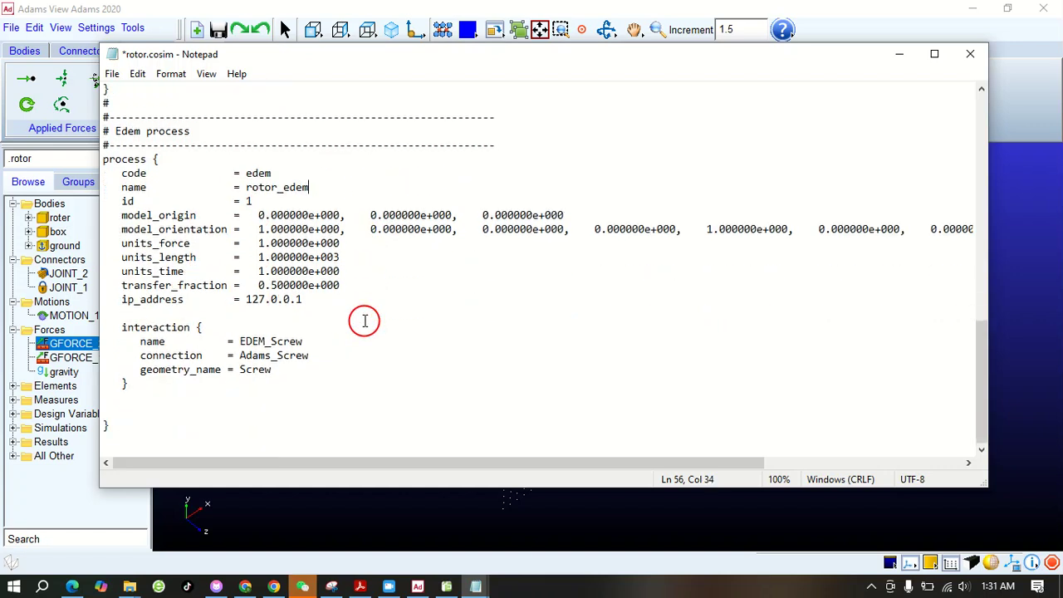
left_click_drag(292, 341, 276, 343)
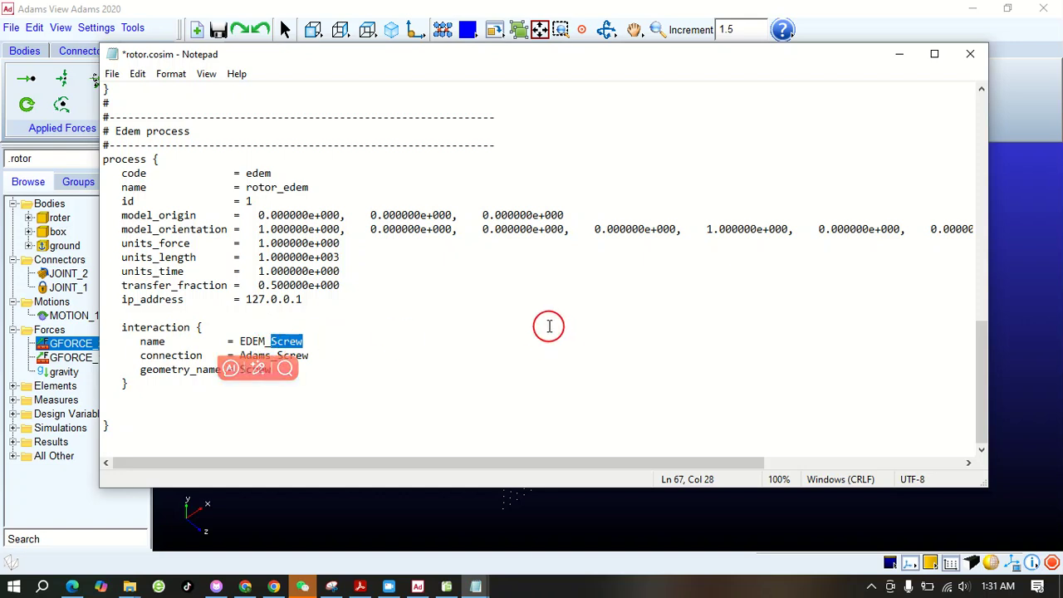
type("box")
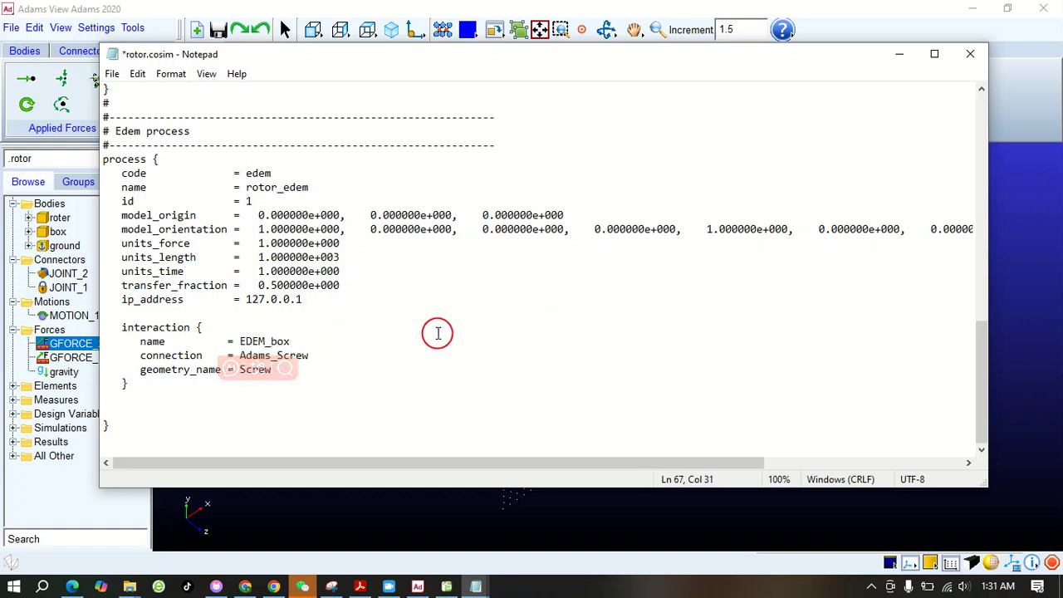
left_click(417, 329)
left_click_drag(309, 356, 279, 356)
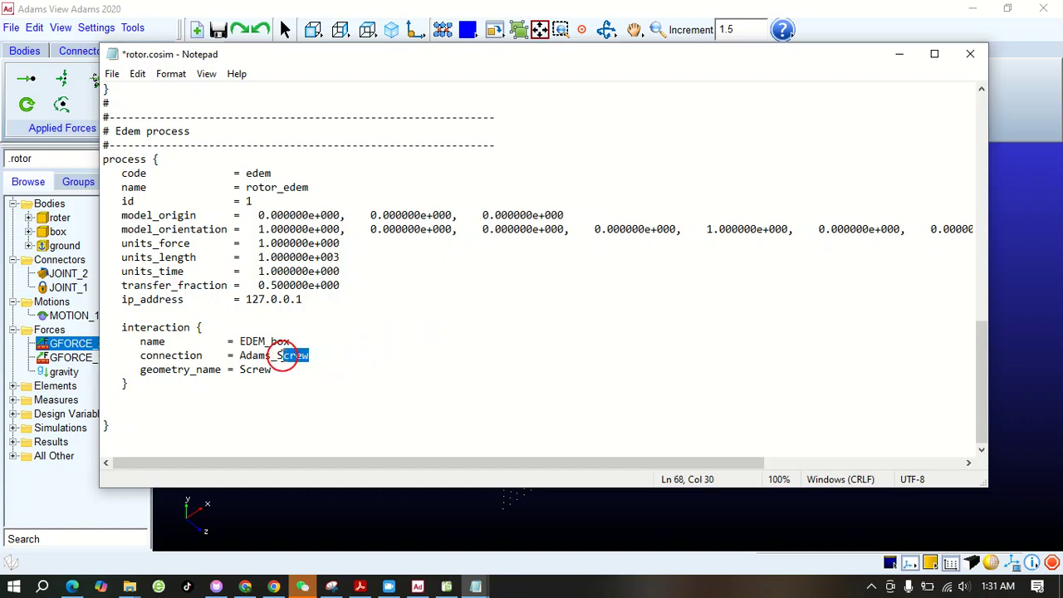
type("box")
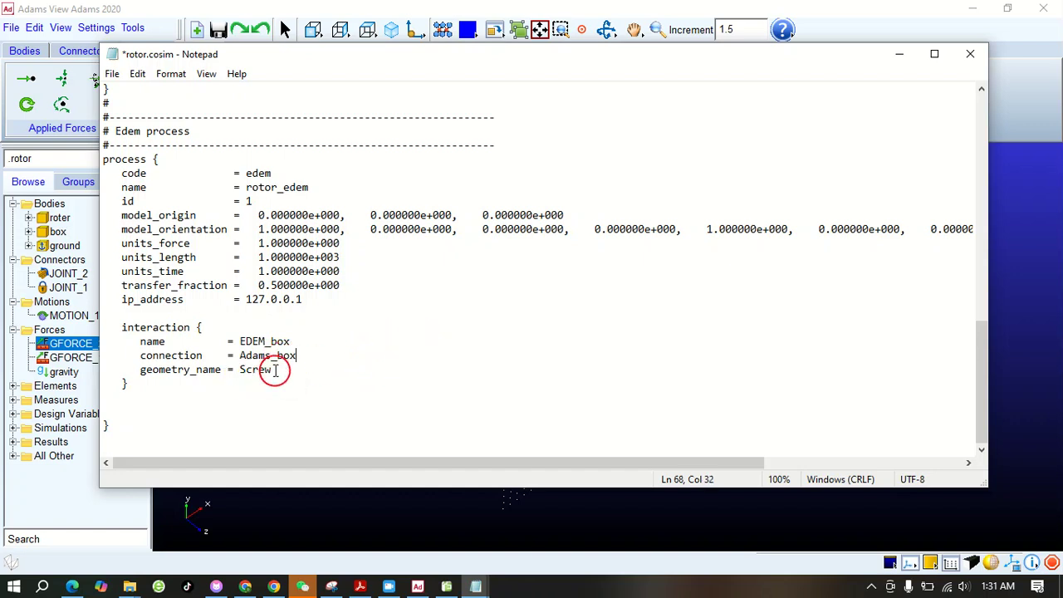
left_click_drag(273, 370, 233, 370)
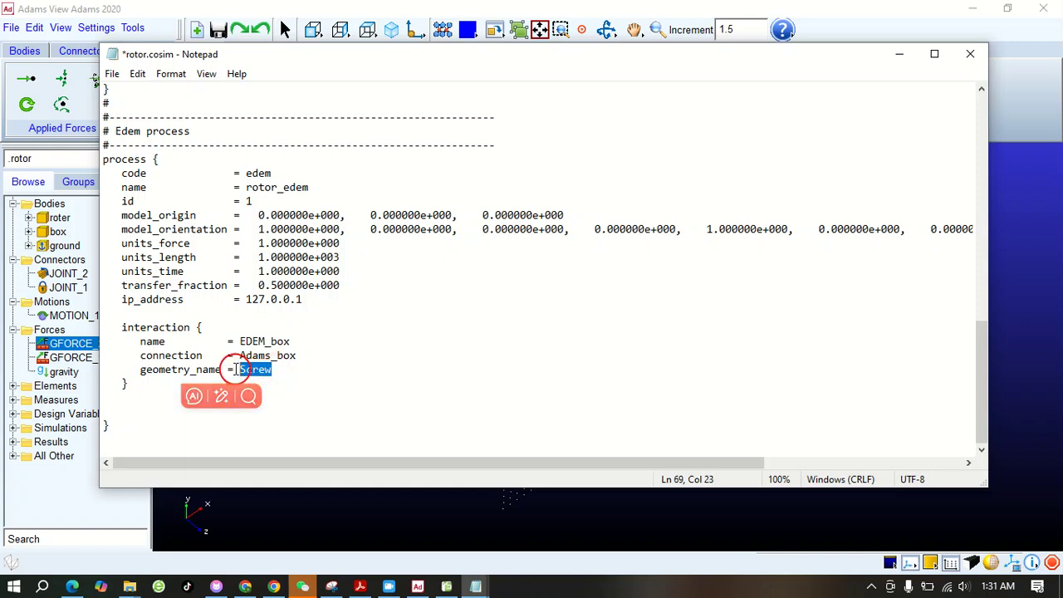
type("box")
left_click(391, 381)
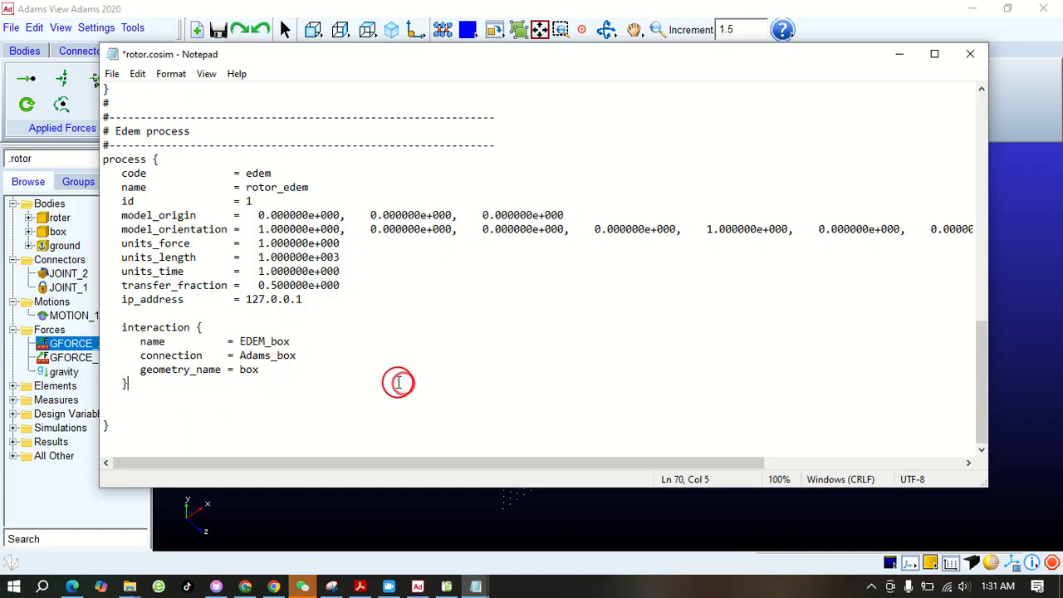
Duplicate the EDEM_box interaction block below the original, inside the Edem process
left_click_drag(142, 387, 96, 329)
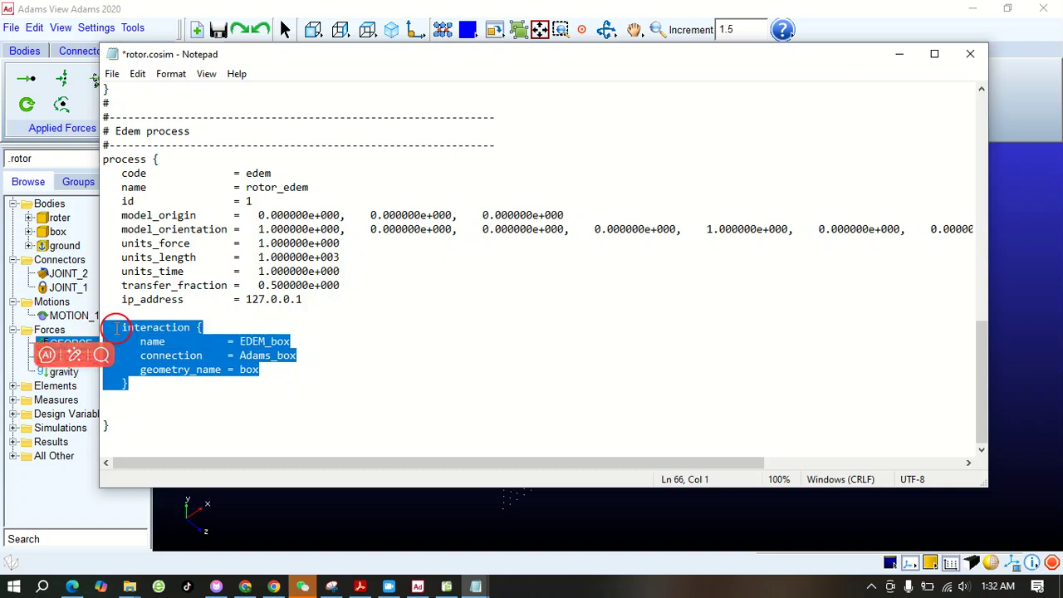
right_click(135, 328)
left_click(170, 378)
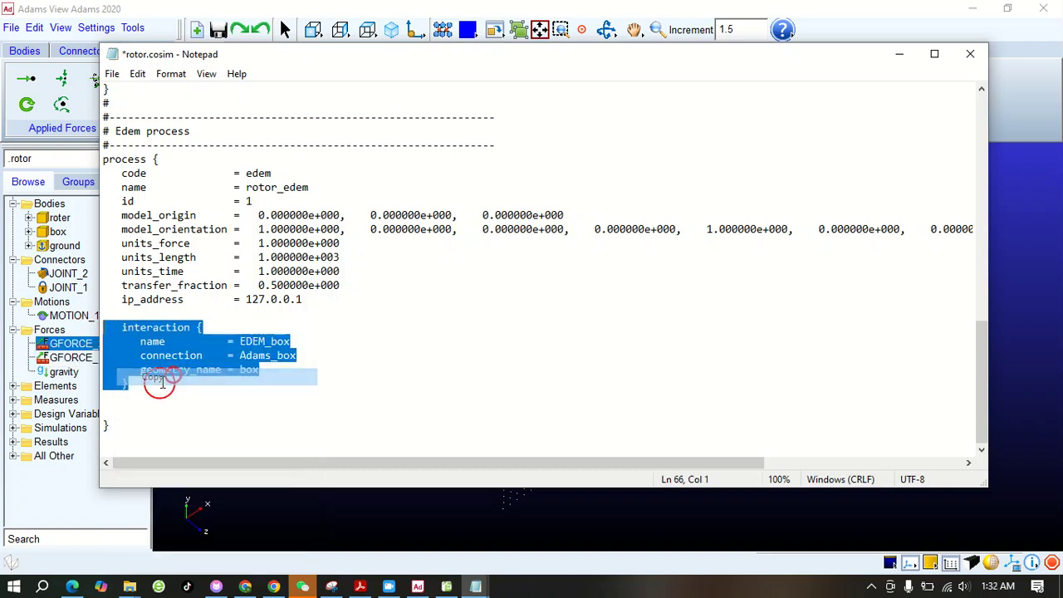
left_click(105, 407)
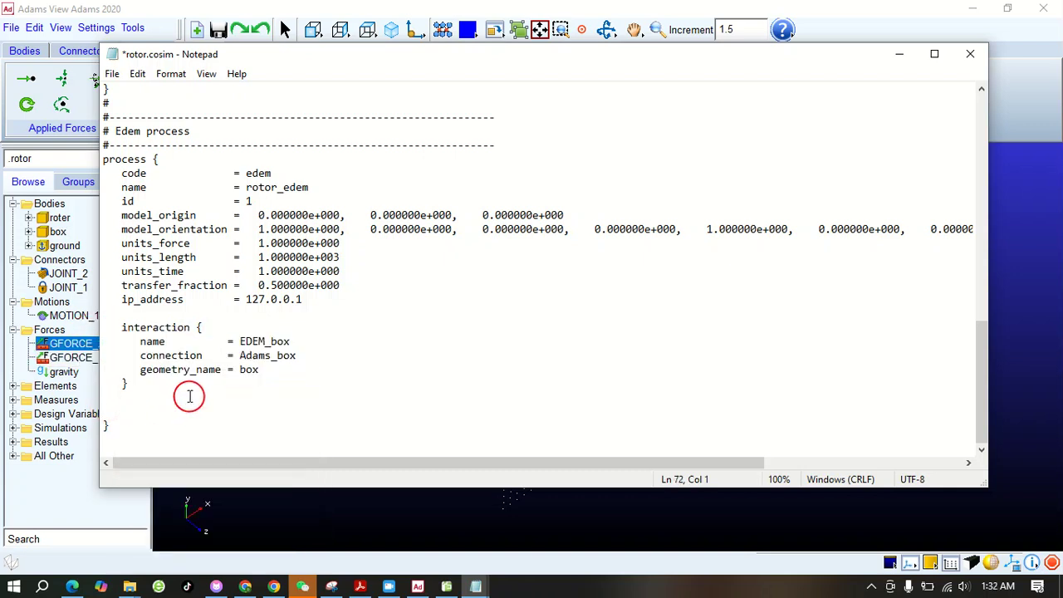
key("ctrl+v")
Set the duplicated Edem interaction's name to EDEM_roter, its connection to Adams_roter and its geometry_name to roter
scroll(287, 398, "down", 1)
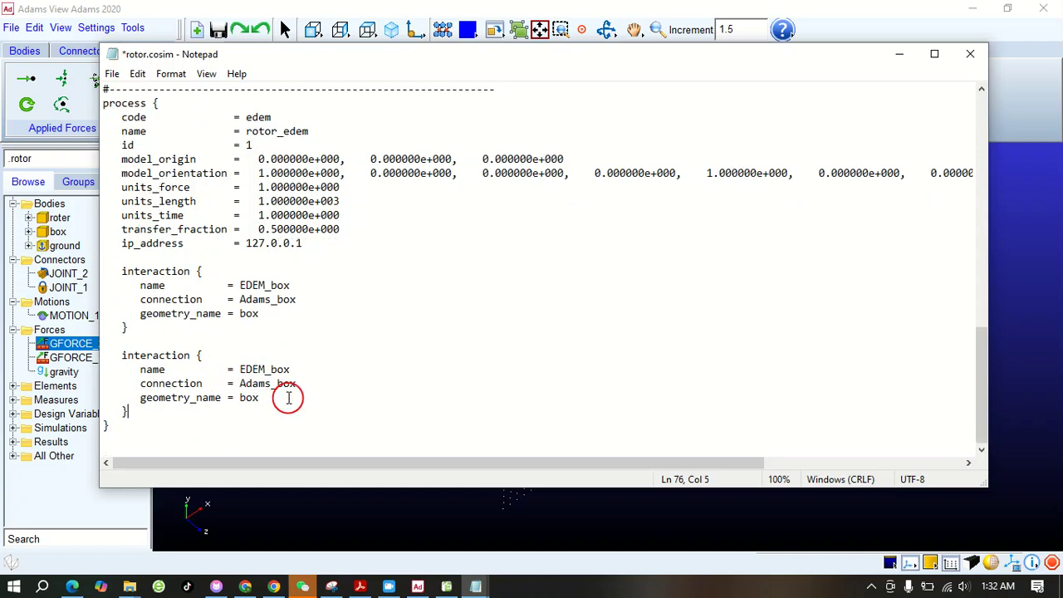
left_click_drag(291, 369, 275, 370)
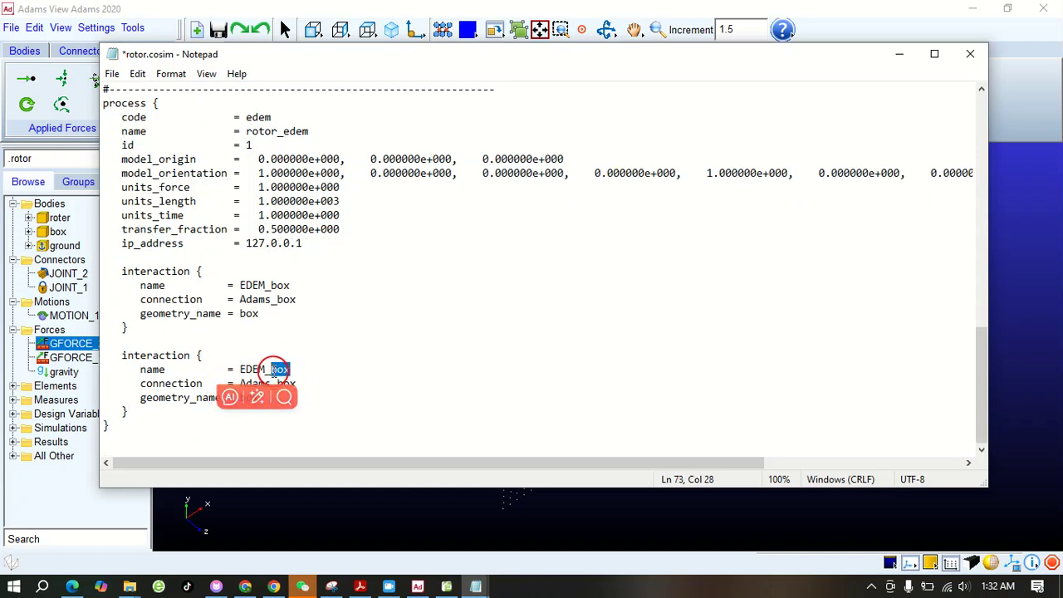
type("roter")
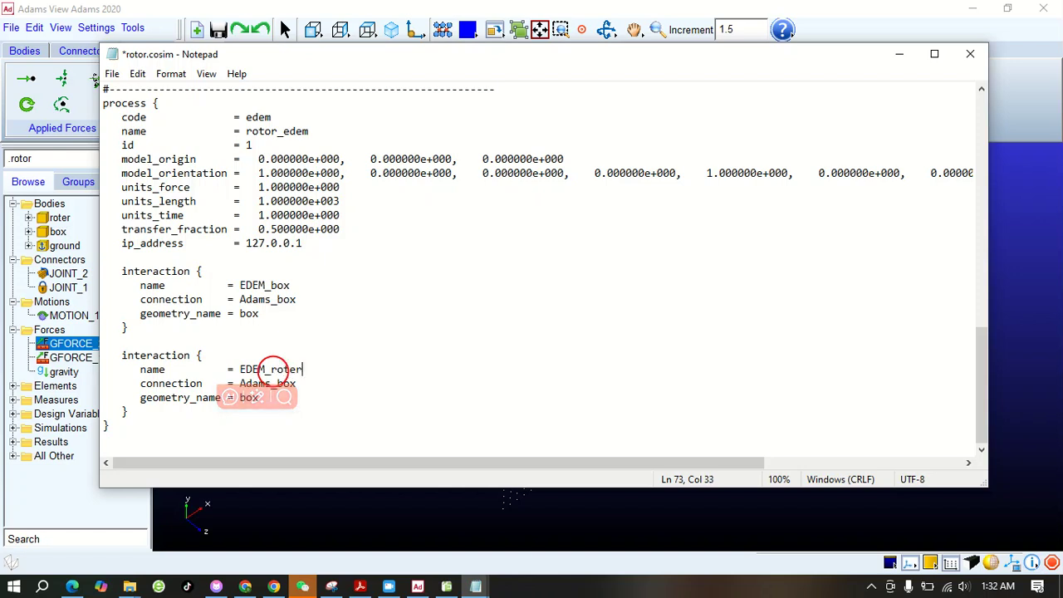
left_click(297, 384)
left_click_drag(298, 384, 276, 384)
type("roter")
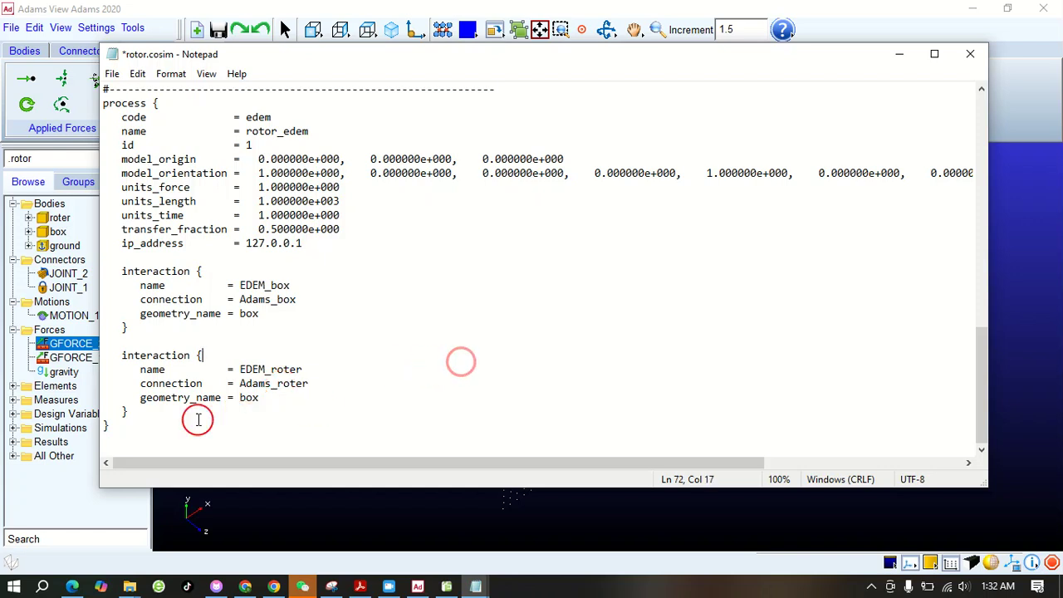
left_click_drag(259, 398, 241, 398)
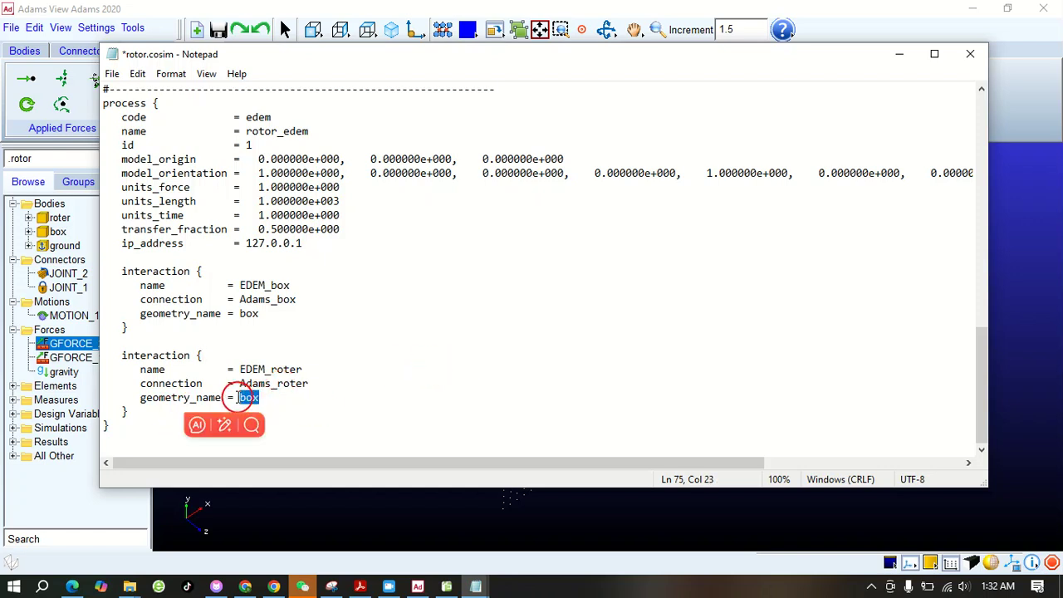
type("roter")
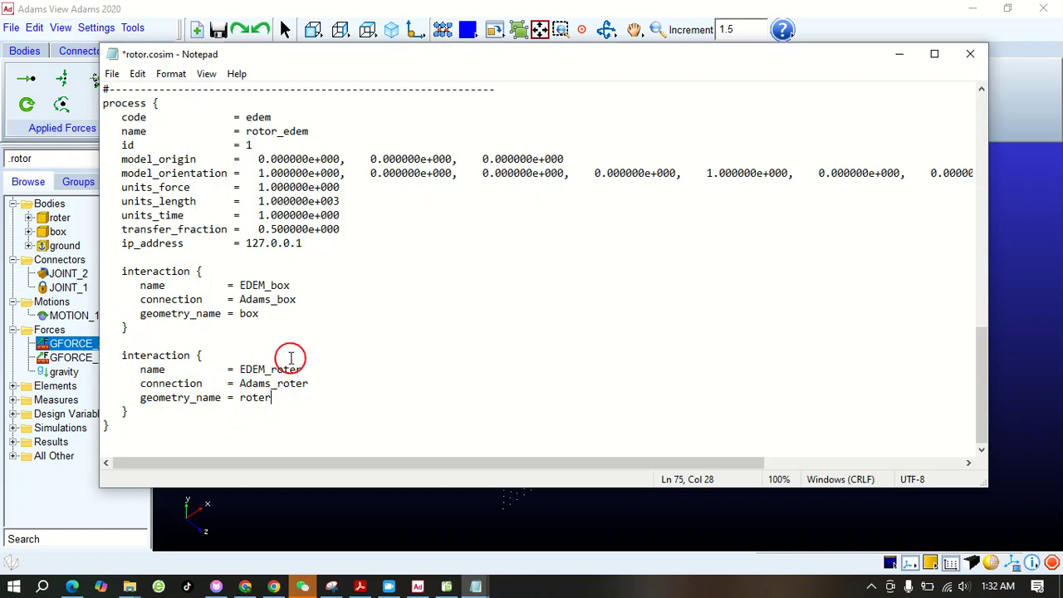
Save and close rotor.cosim, and switch to the input deck in EDEM Simulator
scroll(291, 358, "up", 17)
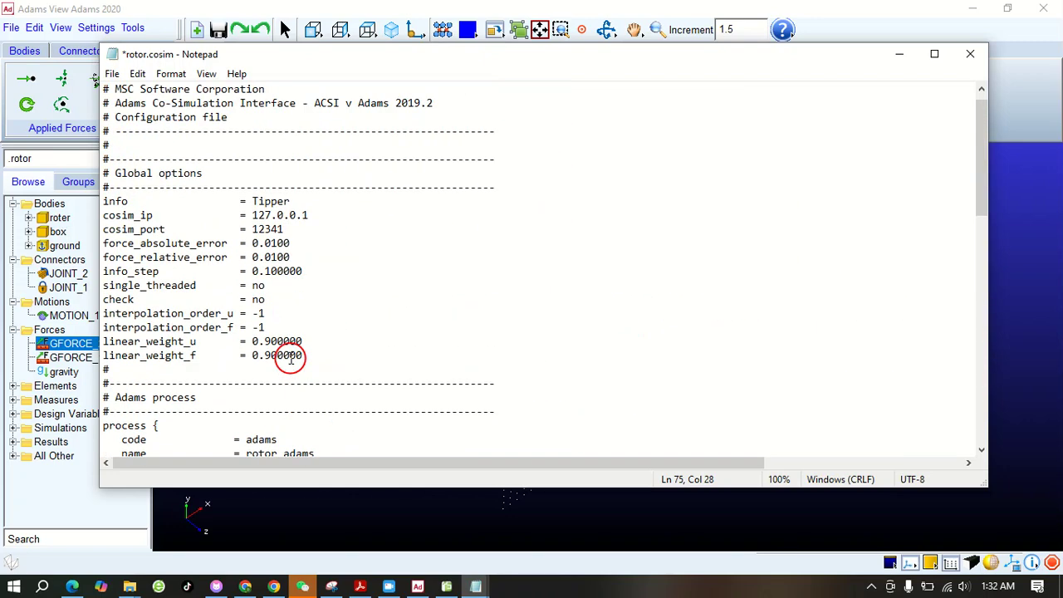
scroll(291, 358, "up", 1)
left_click(111, 73)
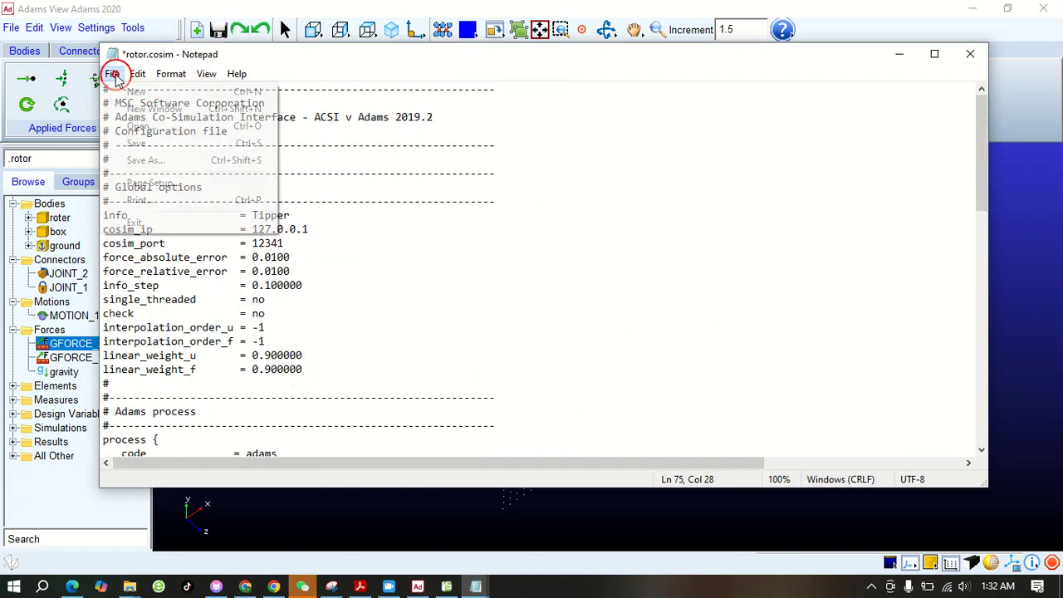
left_click(154, 144)
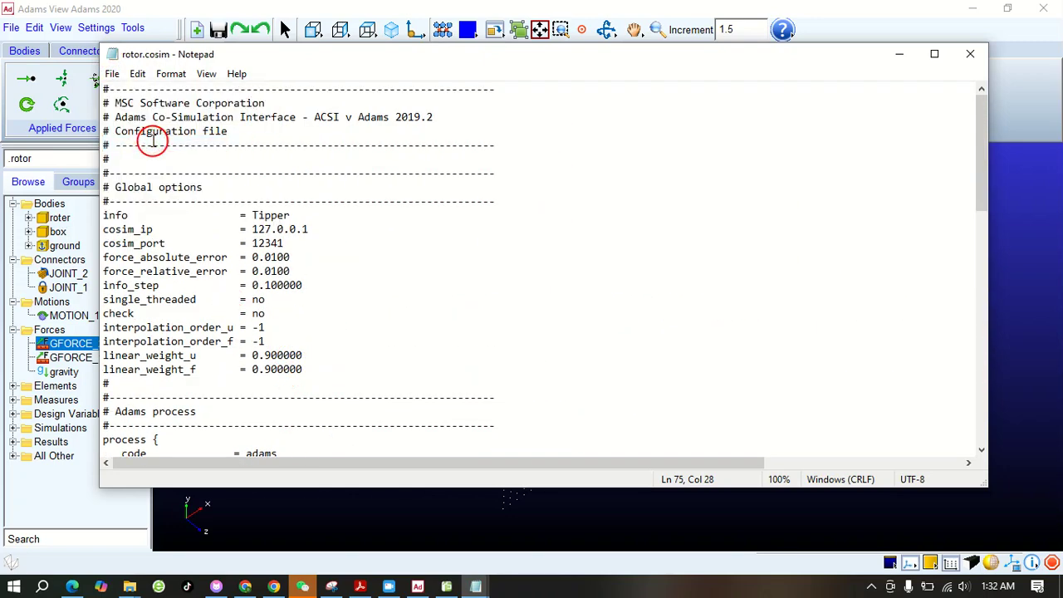
left_click(969, 53)
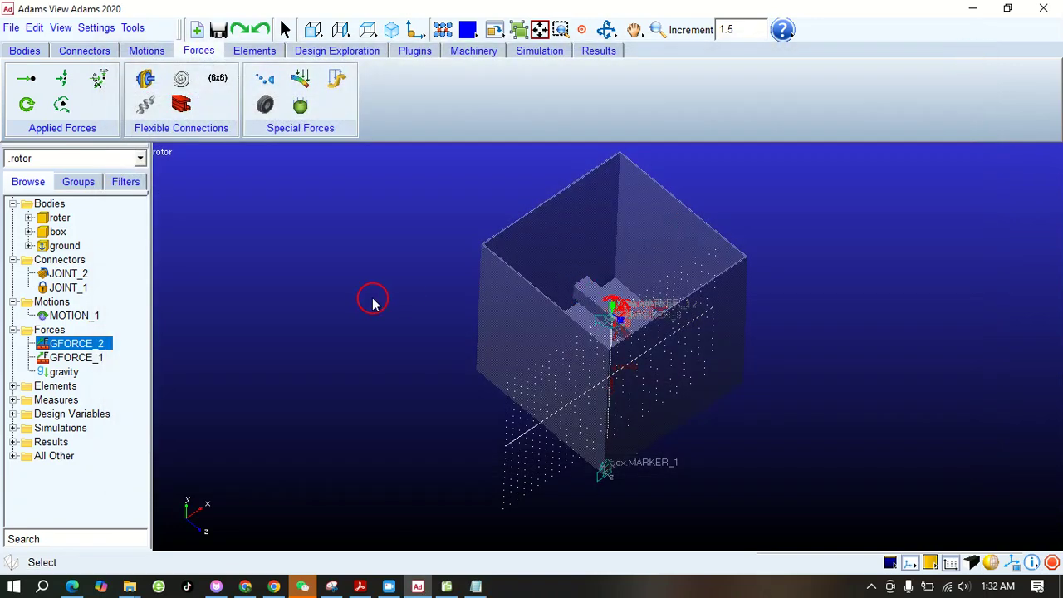
left_click(370, 297)
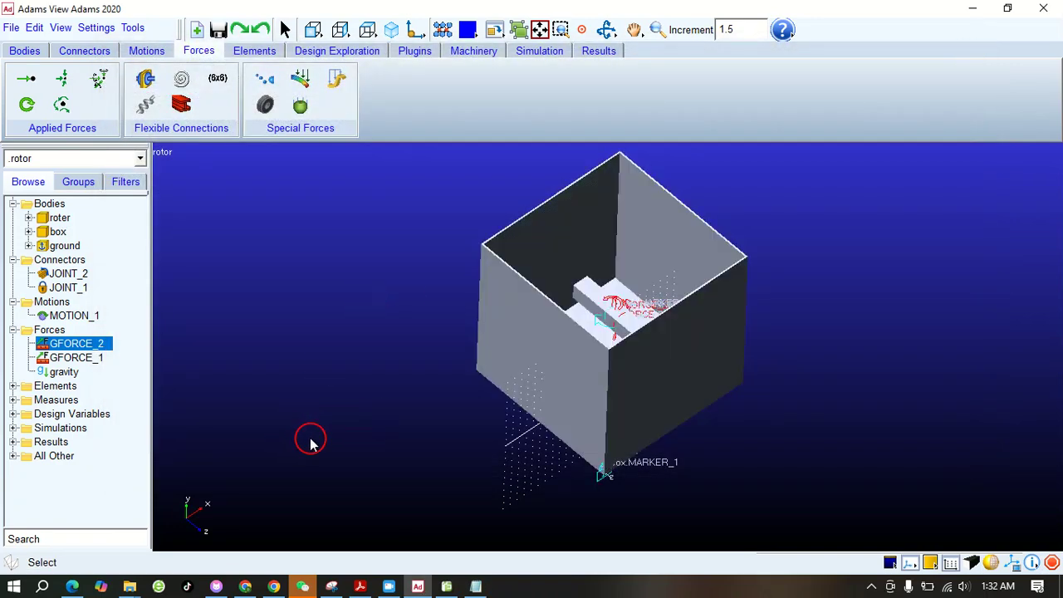
left_click(446, 586)
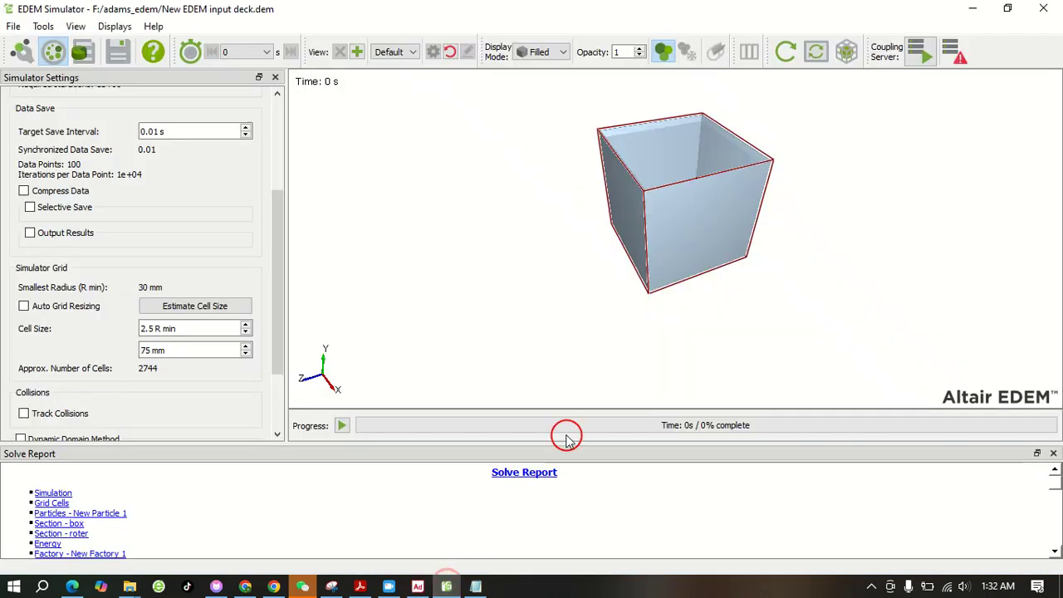
Start the EDEM coupling server and launch the Adams Co-simulation application
left_click(914, 54)
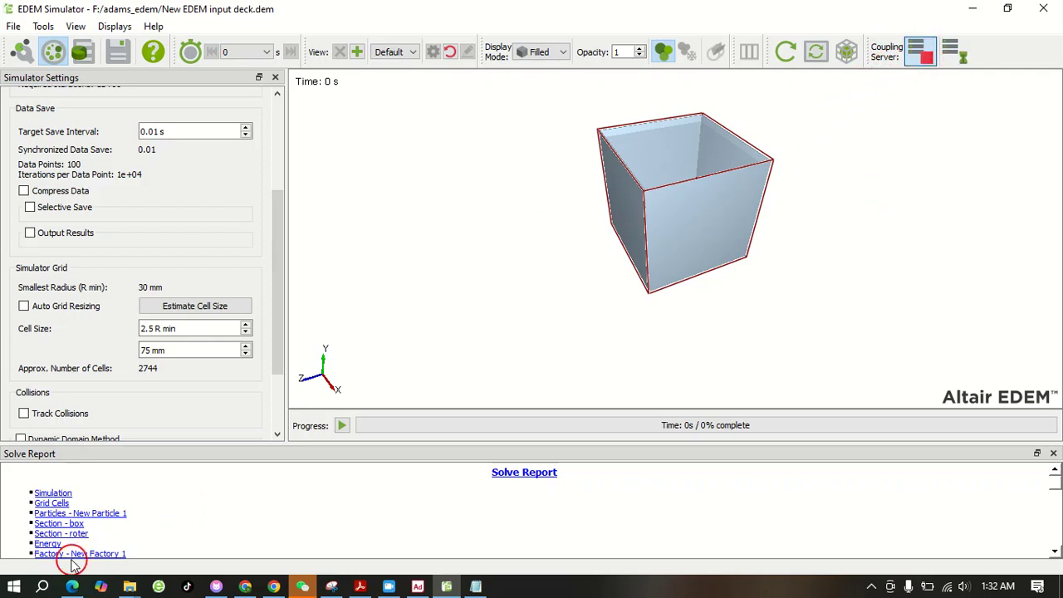
left_click(42, 586)
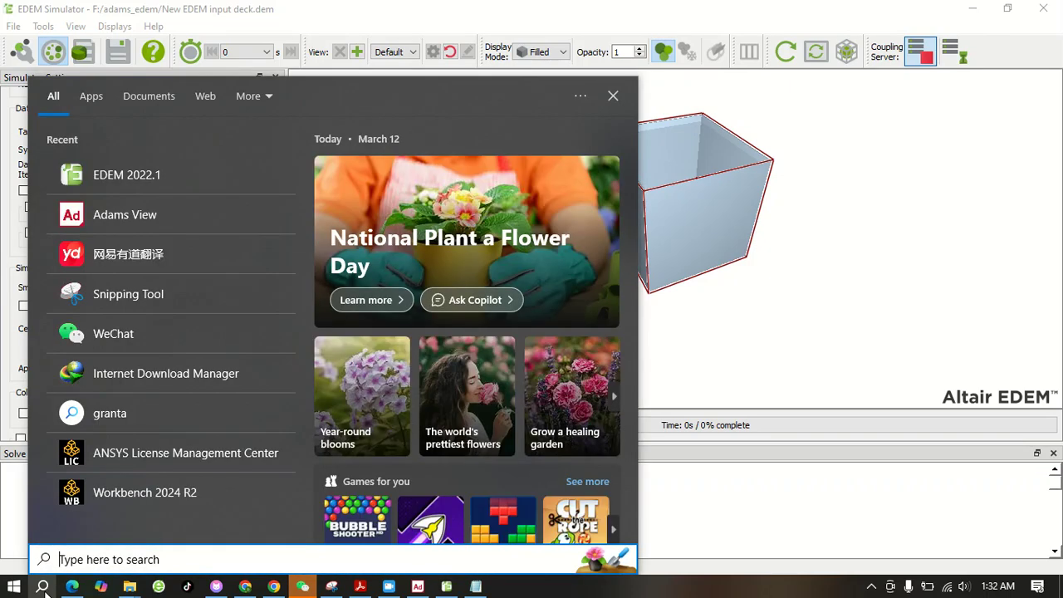
type("adams")
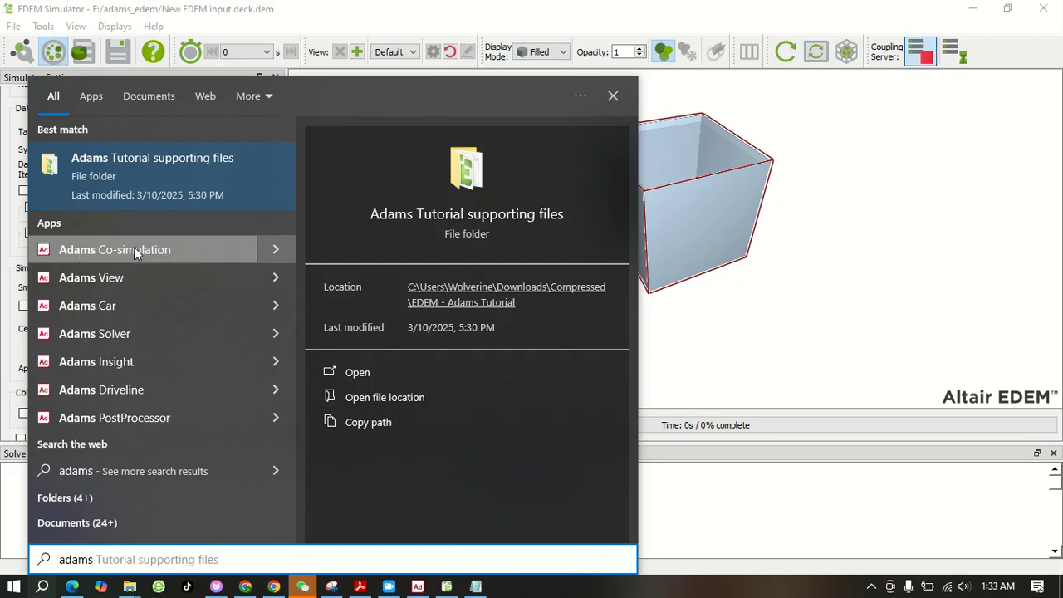
left_click(134, 247)
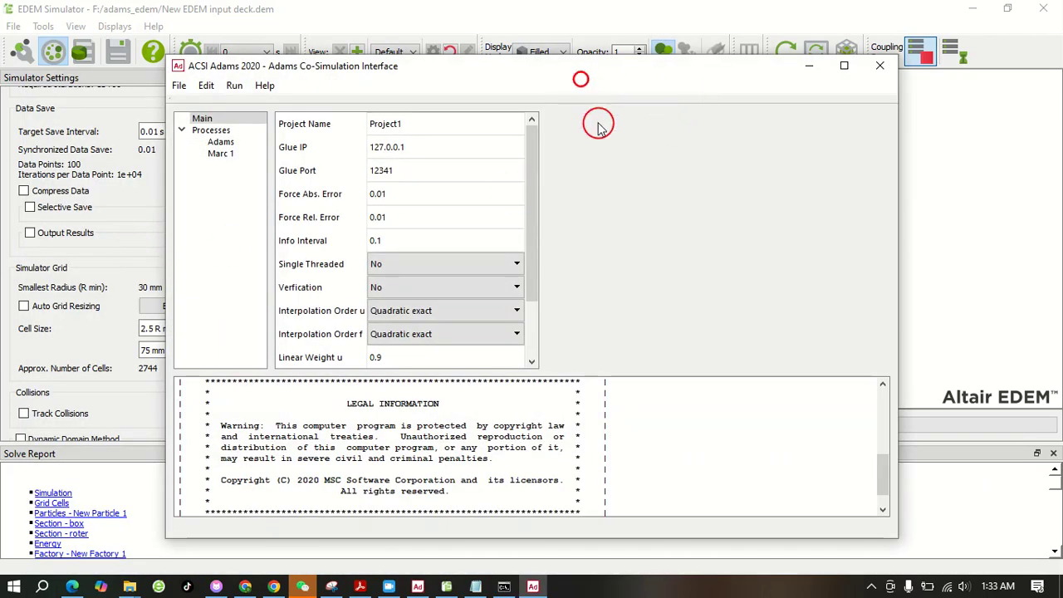
left_click_drag(524, 73, 570, 286)
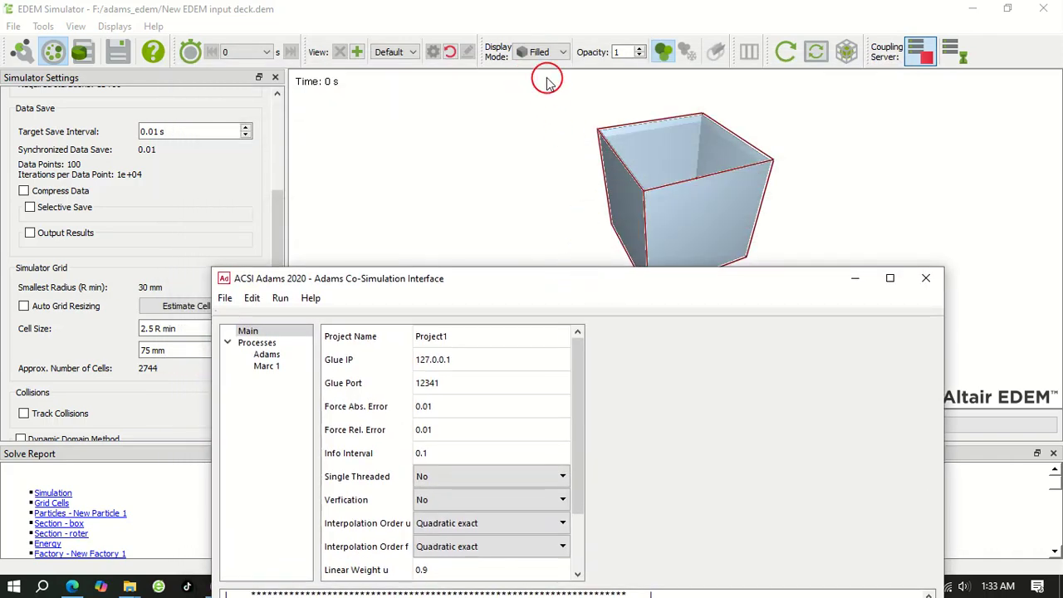
Set the geometry display mode in EDEM Simulator to Mesh
left_click(547, 80)
left_click(540, 52)
left_click(544, 87)
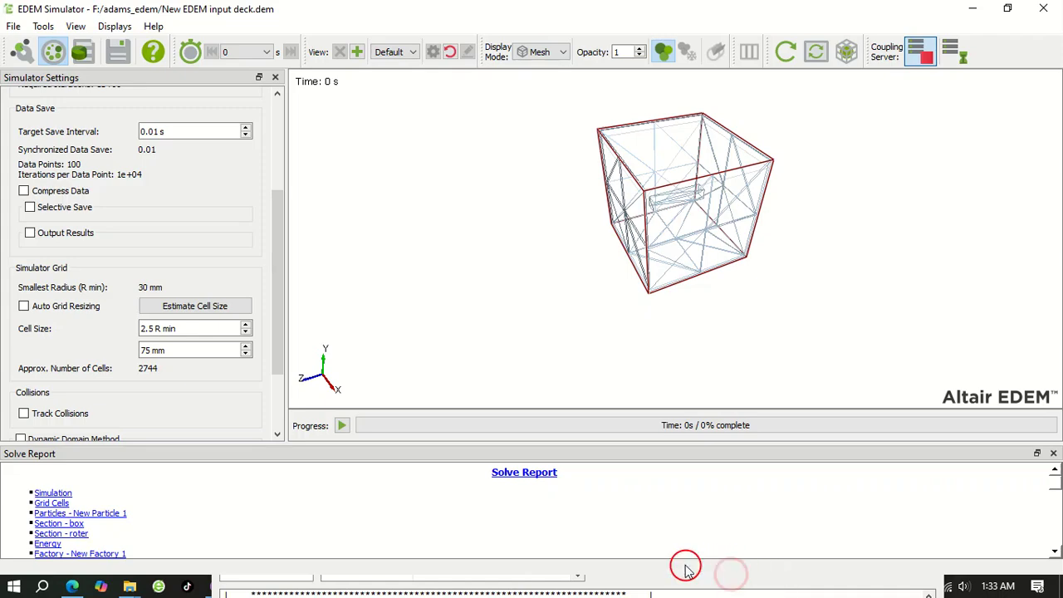
Minimise EDEM Simulator and load the rotor.cosim configuration from the adams_edem folder into the Adams Co-Simulation Interface
left_click(983, 7)
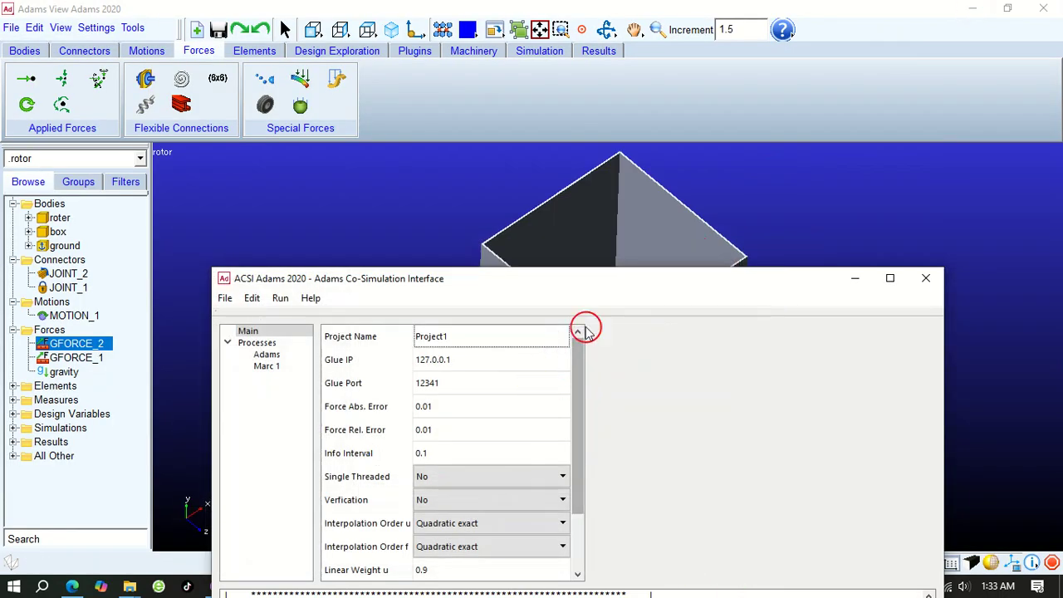
left_click_drag(615, 270, 583, 105)
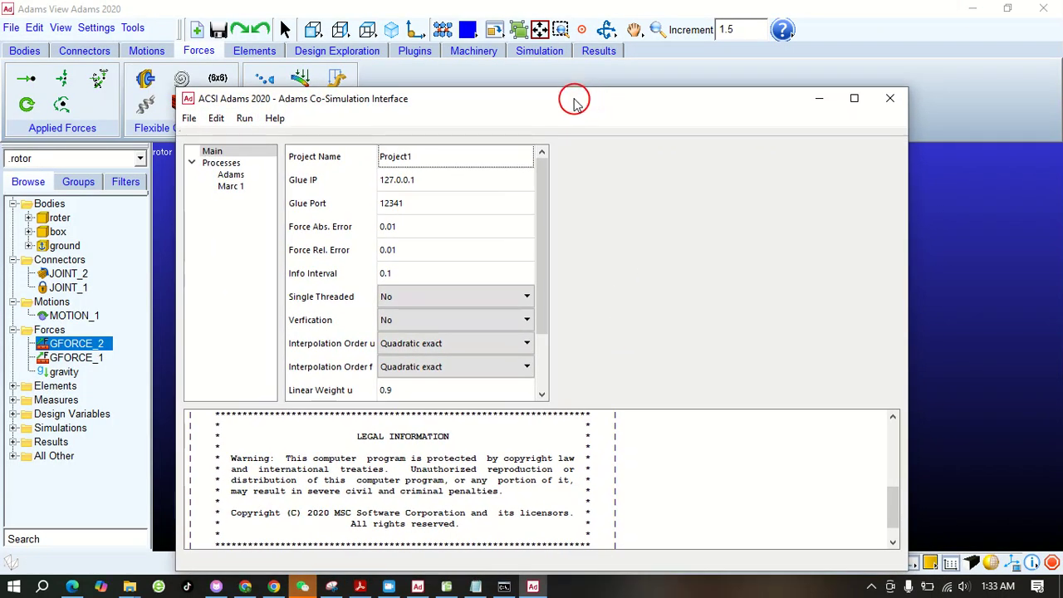
left_click(189, 119)
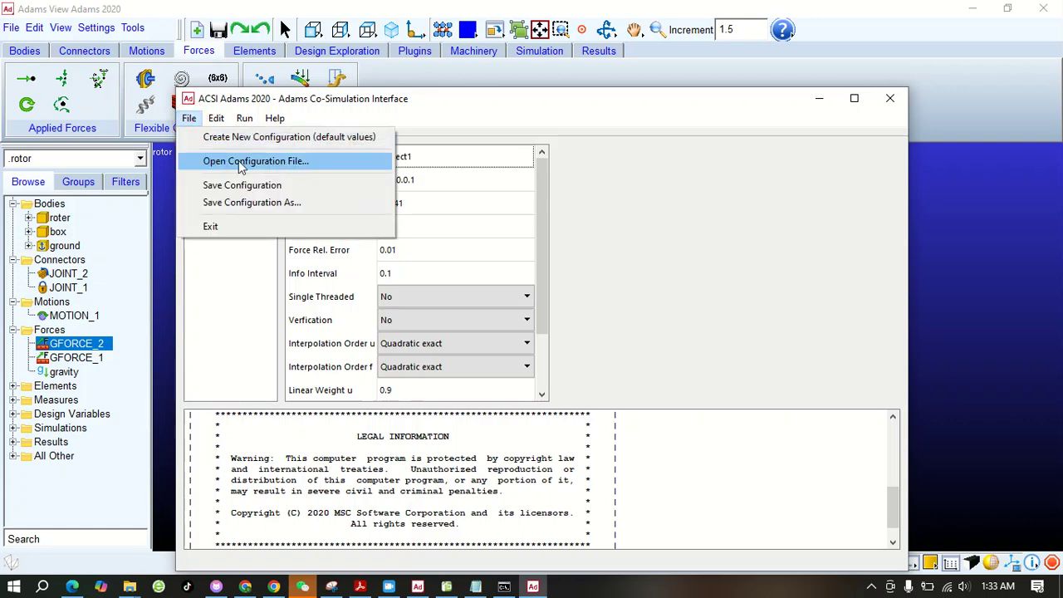
left_click(240, 163)
left_click(363, 237)
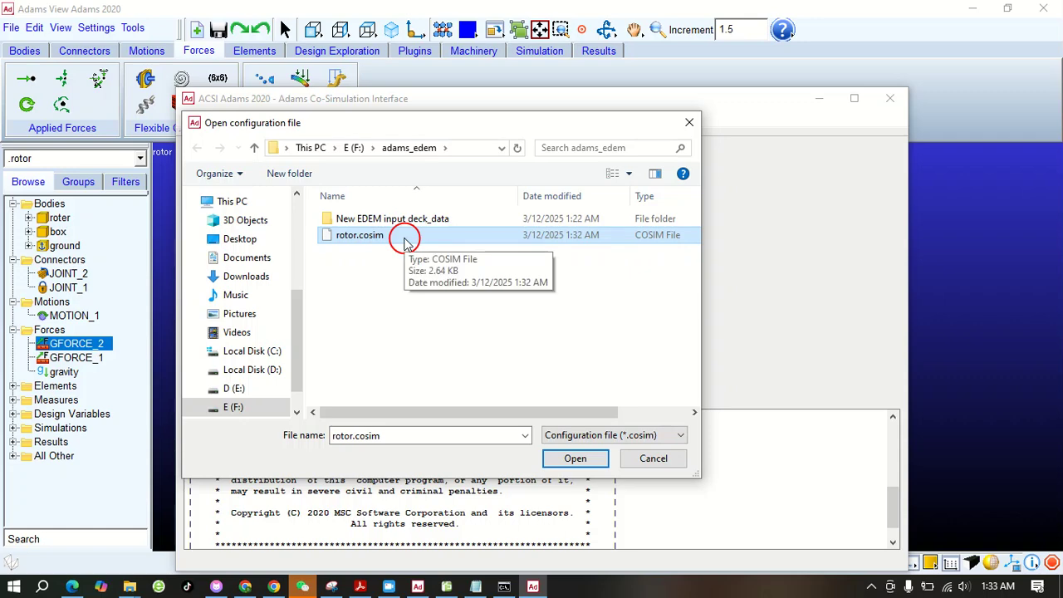
left_click(577, 458)
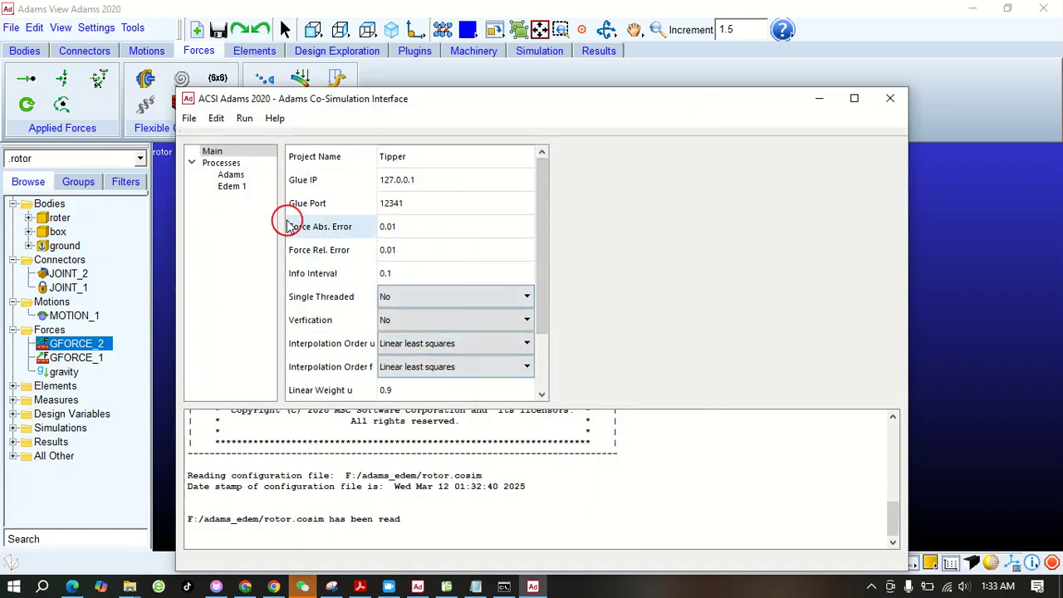
Review the Adams process settings, including its interactions, connections, Gforce IDs and the full Exec path
left_click(232, 177)
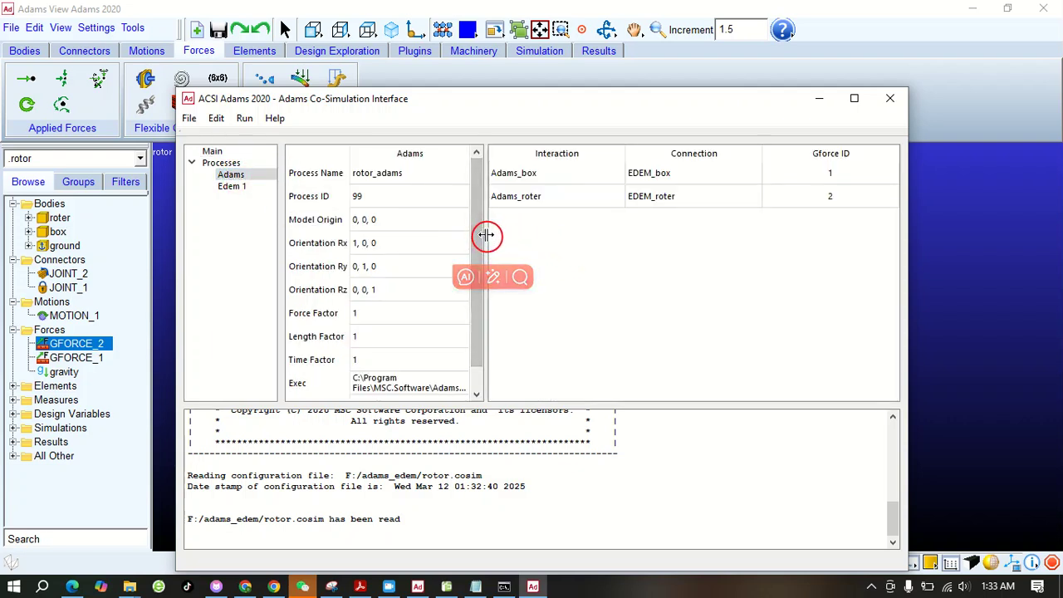
left_click_drag(485, 231, 510, 237)
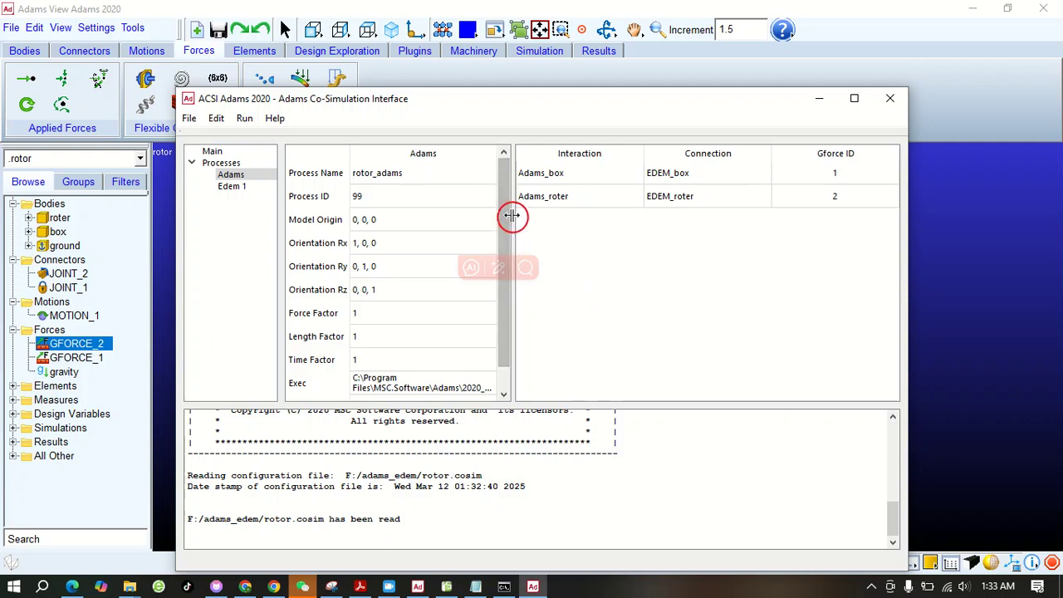
mouse_move(513, 219)
left_mouse_down()
mouse_move(524, 223)
mouse_move(518, 216)
left_mouse_up()
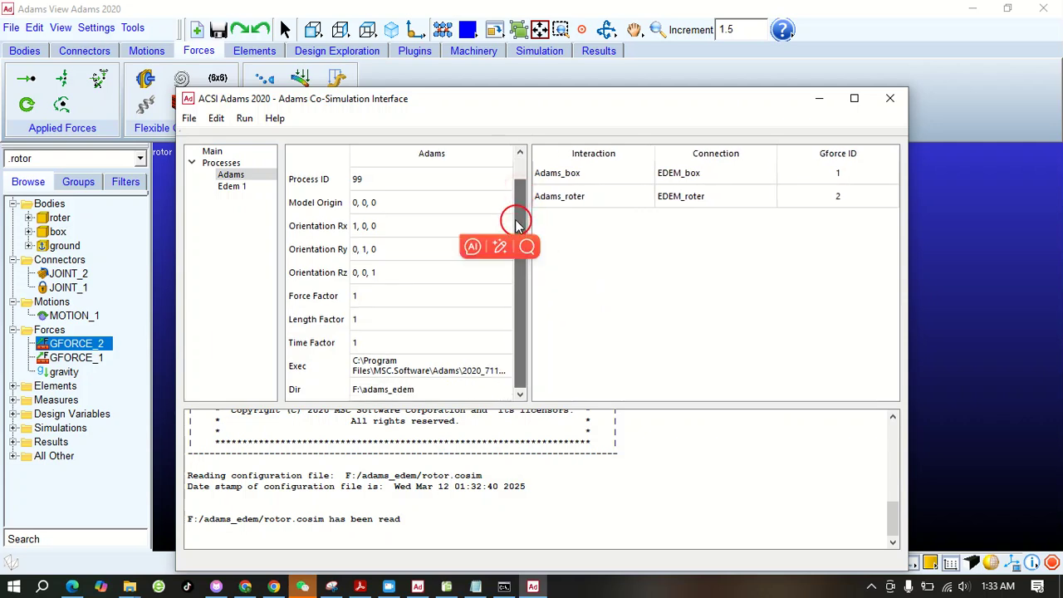
left_click(407, 368)
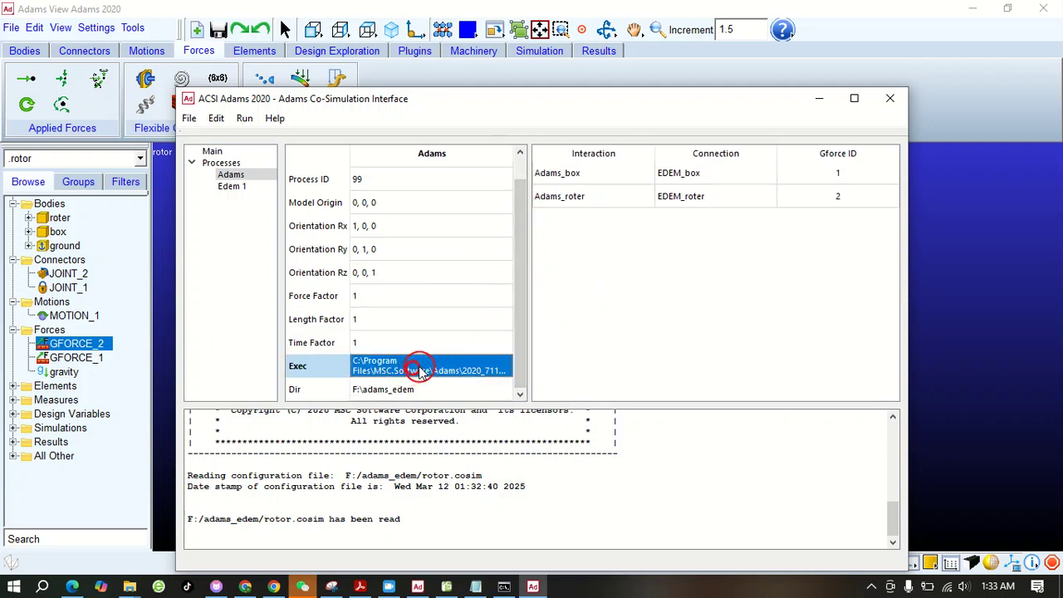
left_click_drag(532, 328, 710, 325)
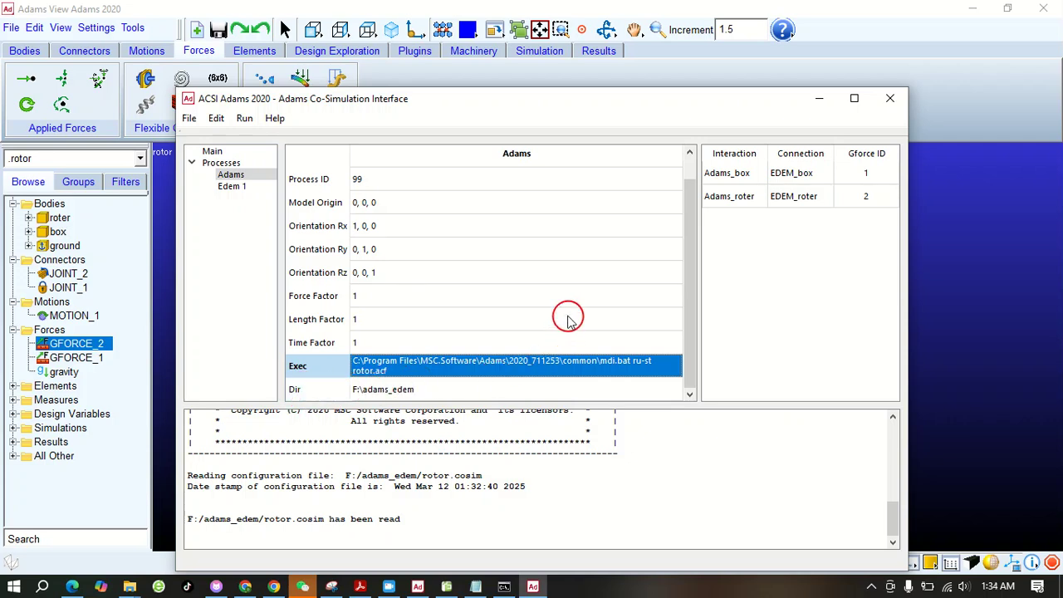
Run the co-simulation from the Adams Co-Simulation Interface
left_click(245, 118)
left_click(264, 135)
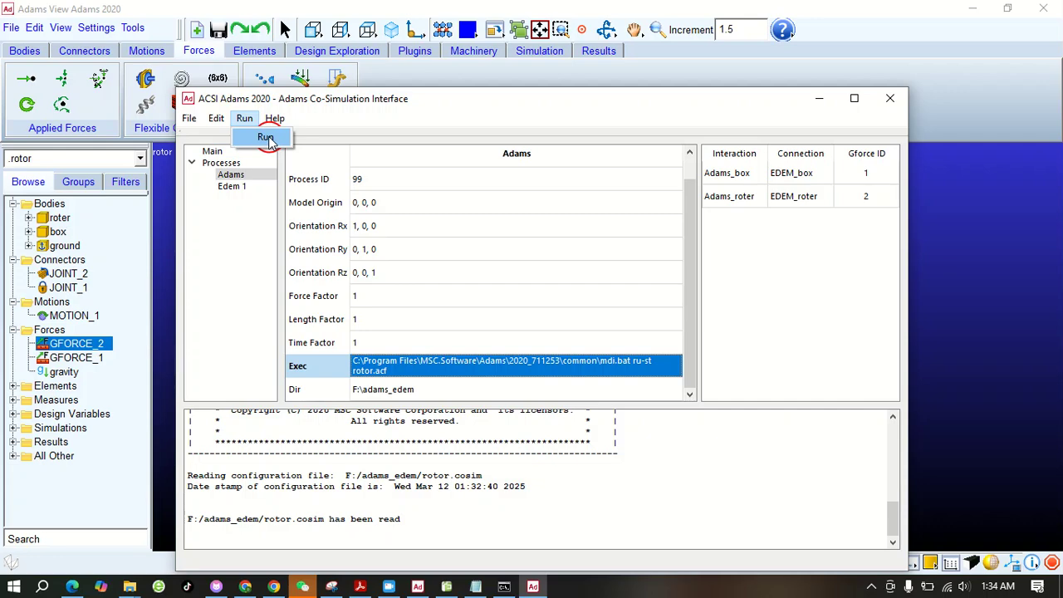
left_click(613, 337)
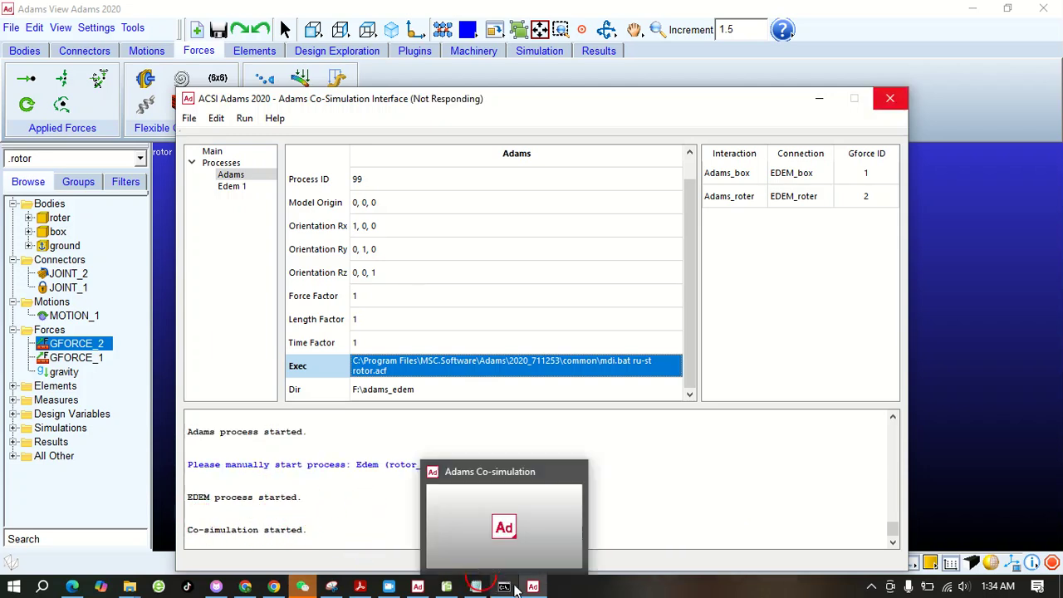
Switch to EDEM Simulator and turn on automatic viewer refresh to watch the running simulation
left_click(448, 588)
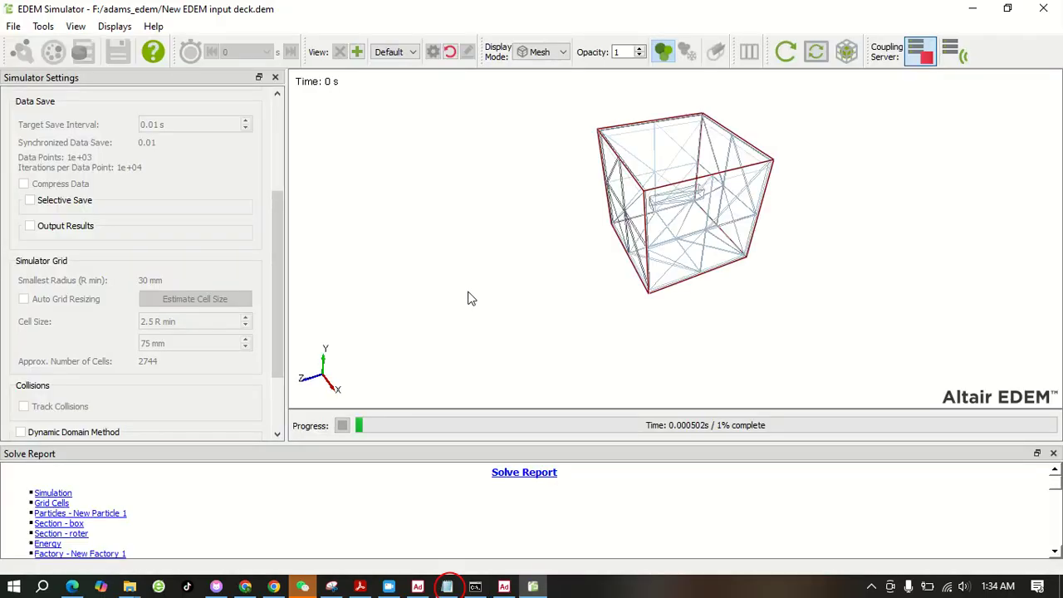
left_click(816, 54)
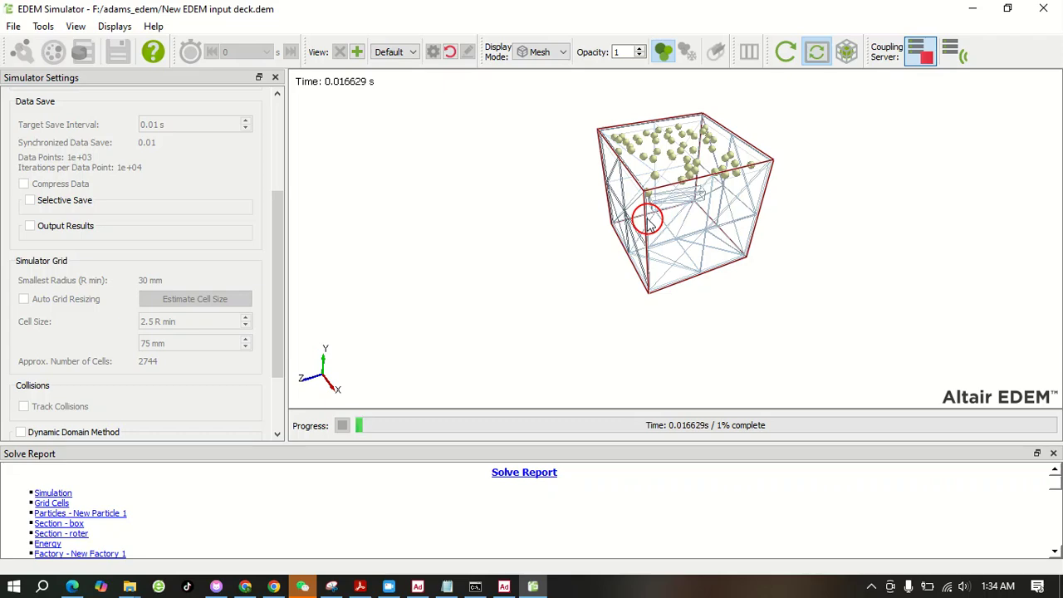
scroll(656, 166, "up", 3)
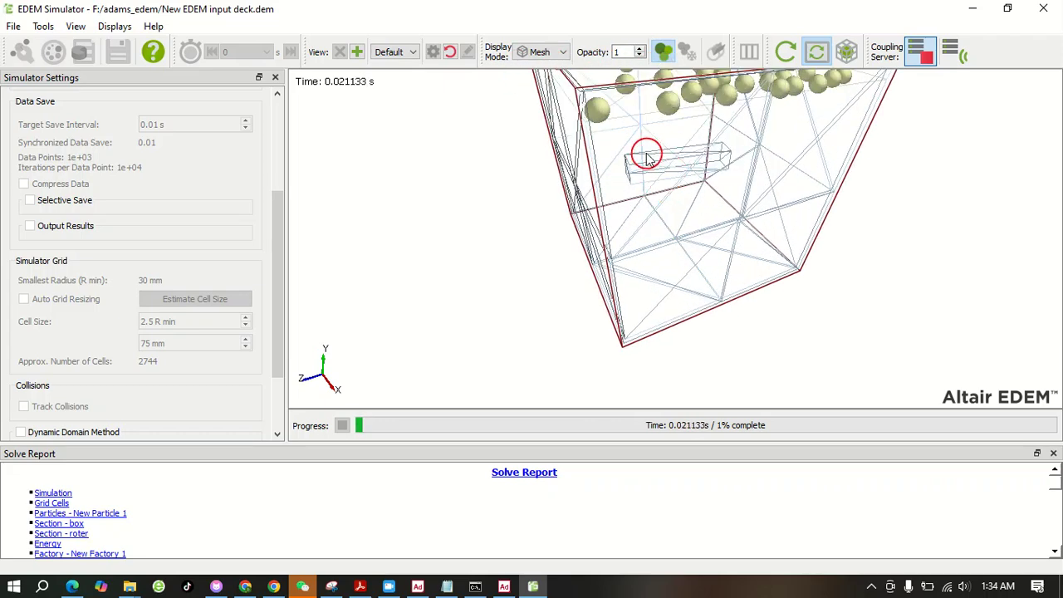
scroll(664, 181, "down", 5)
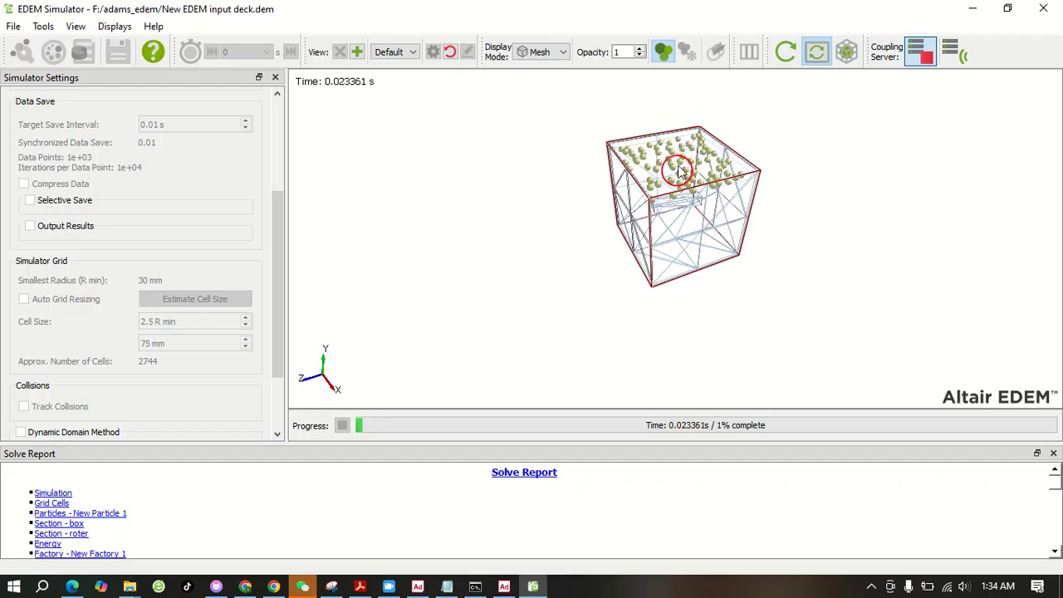
Set the view to +Z and tilt it slightly to inspect the falling particles and the roter inside the box
left_click_drag(617, 282, 449, 159)
left_click(407, 52)
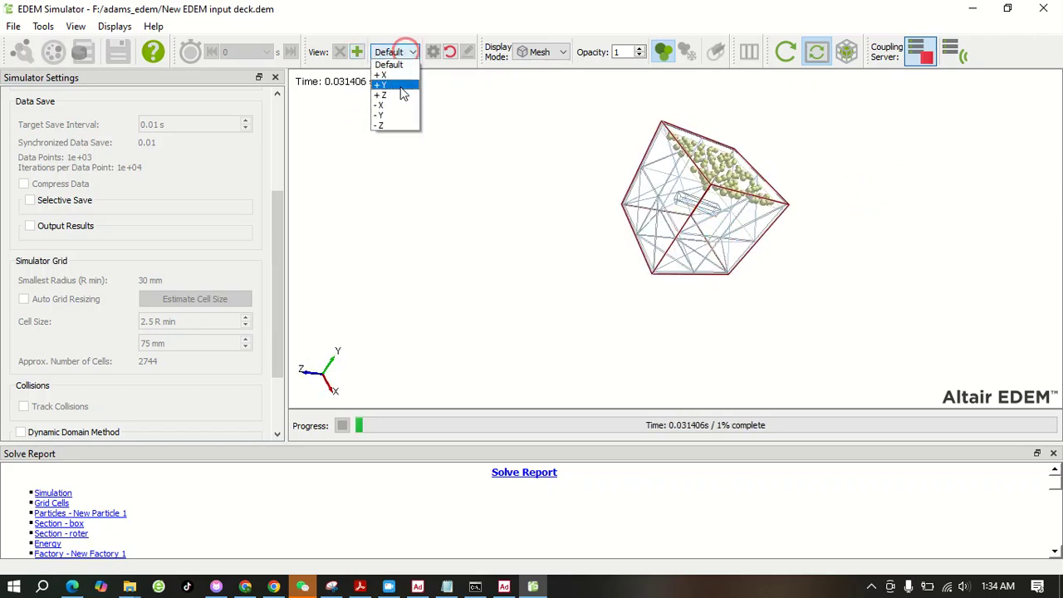
left_click(392, 98)
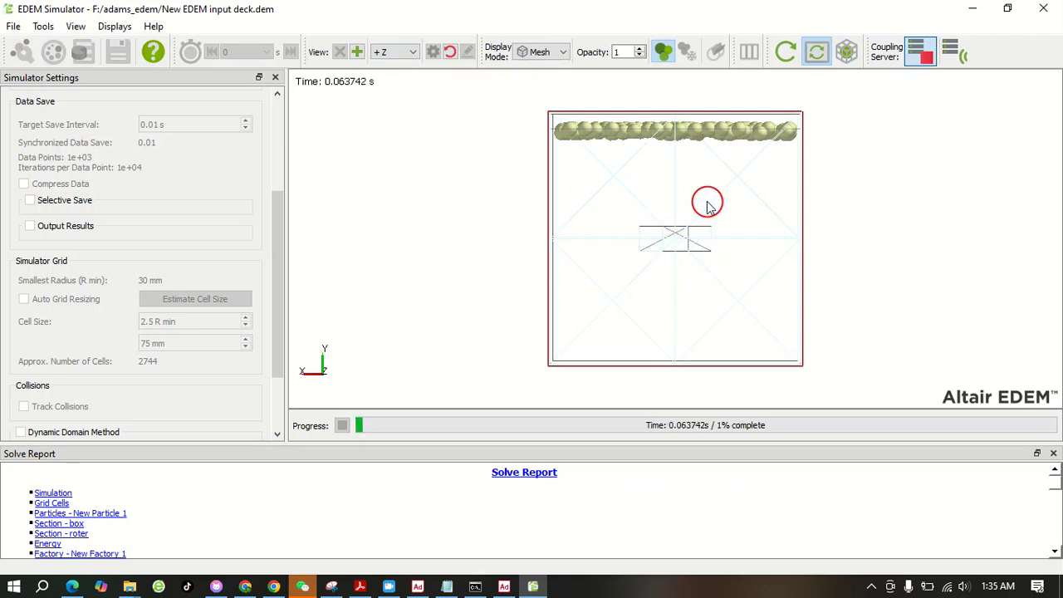
left_click_drag(708, 200, 667, 242)
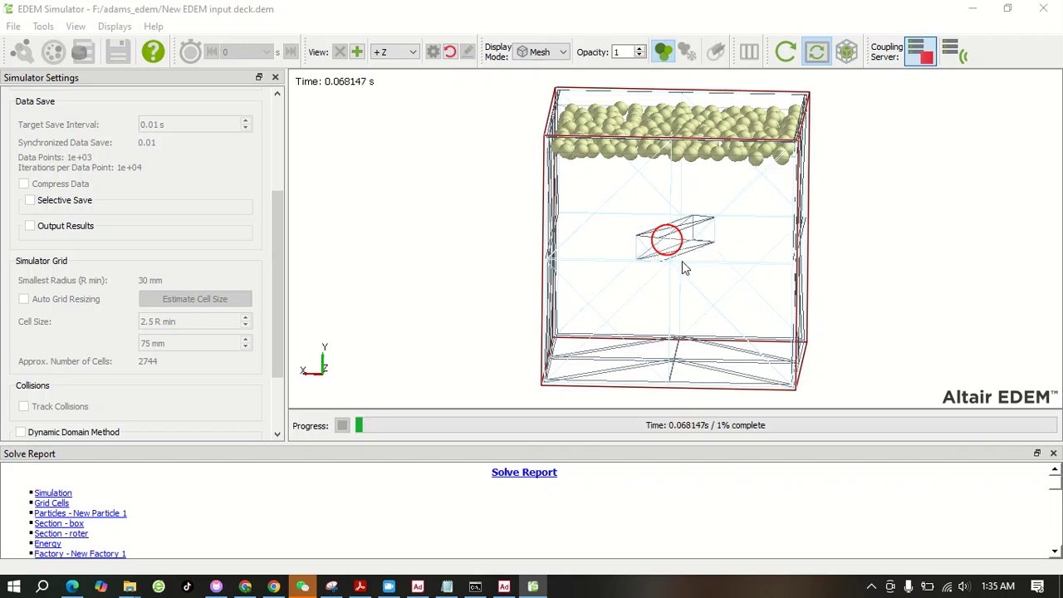
left_click(979, 278)
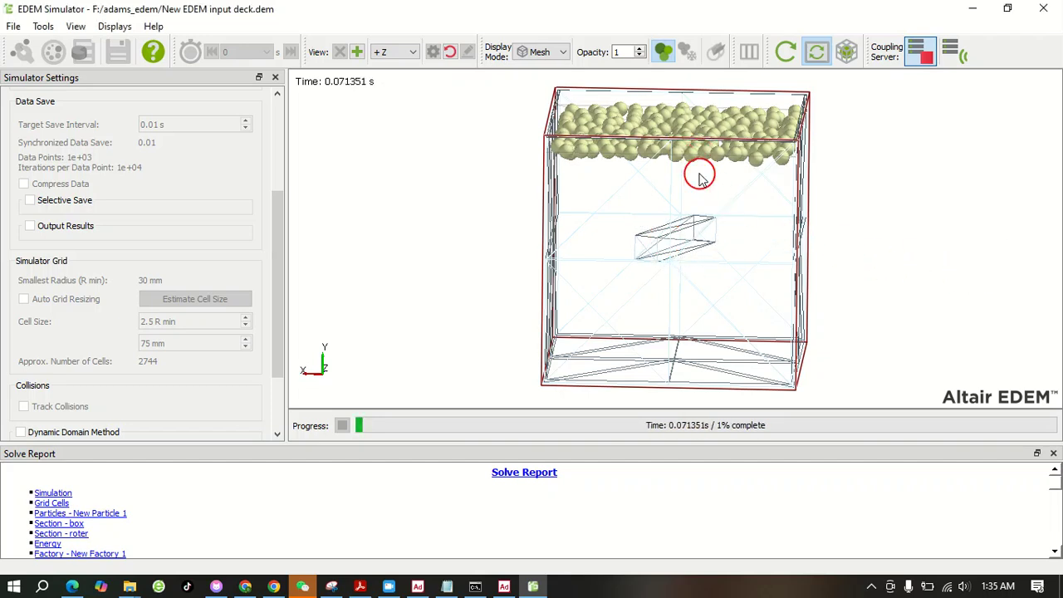